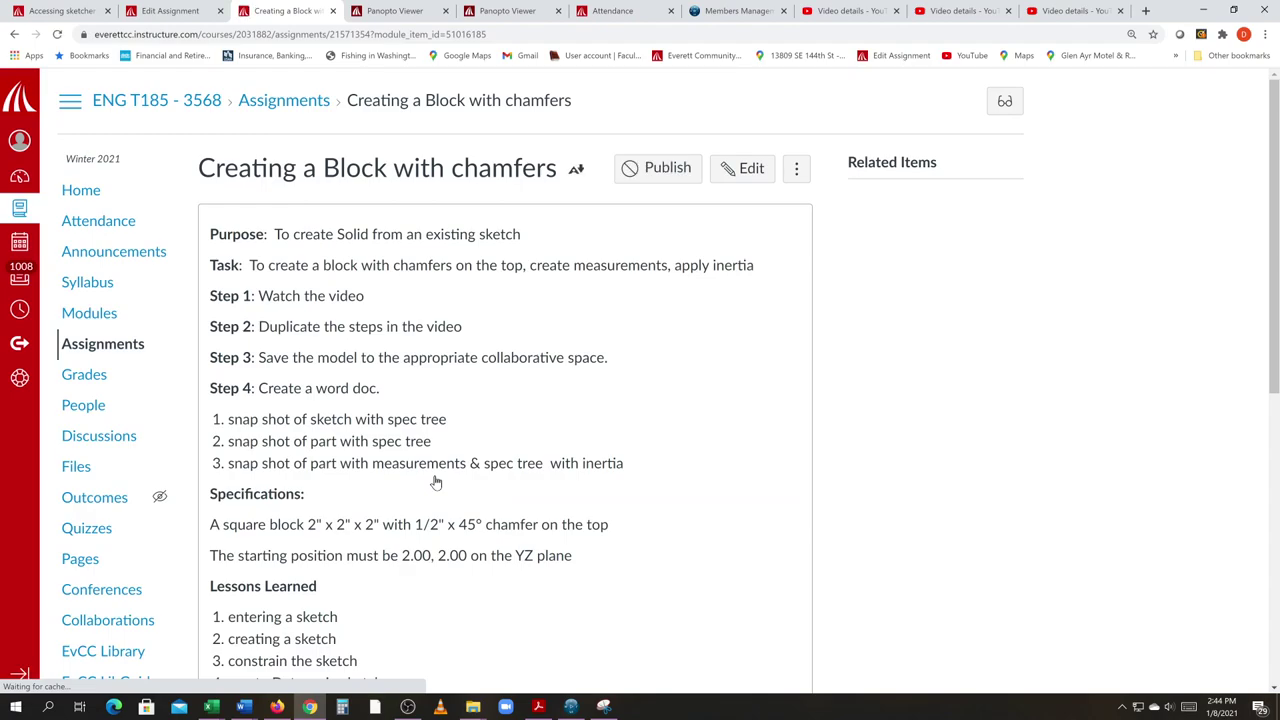
# - Switch to 3DEXPERIENCE and create a new 3D part with the Part Design app in a new tab
pyautogui.scroll(-3, 435, 483)
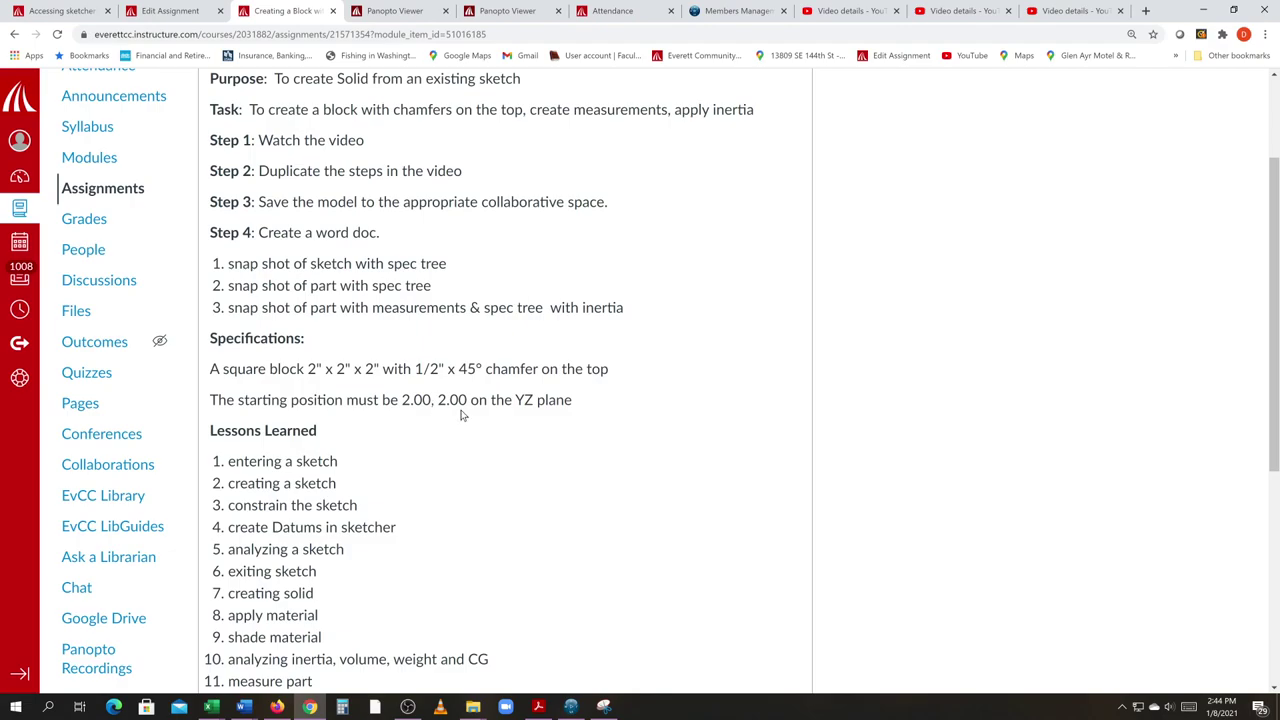
pyautogui.scroll(2, 460, 415)
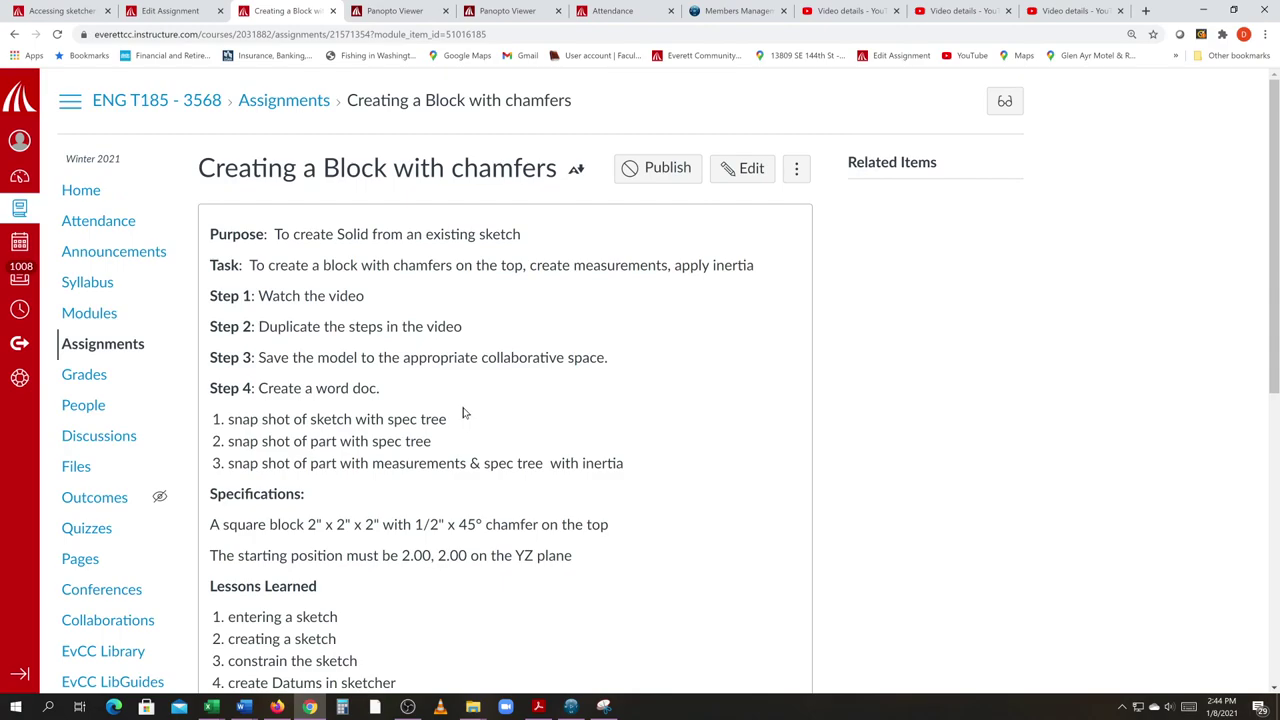
pyautogui.scroll(-2, 568, 643)
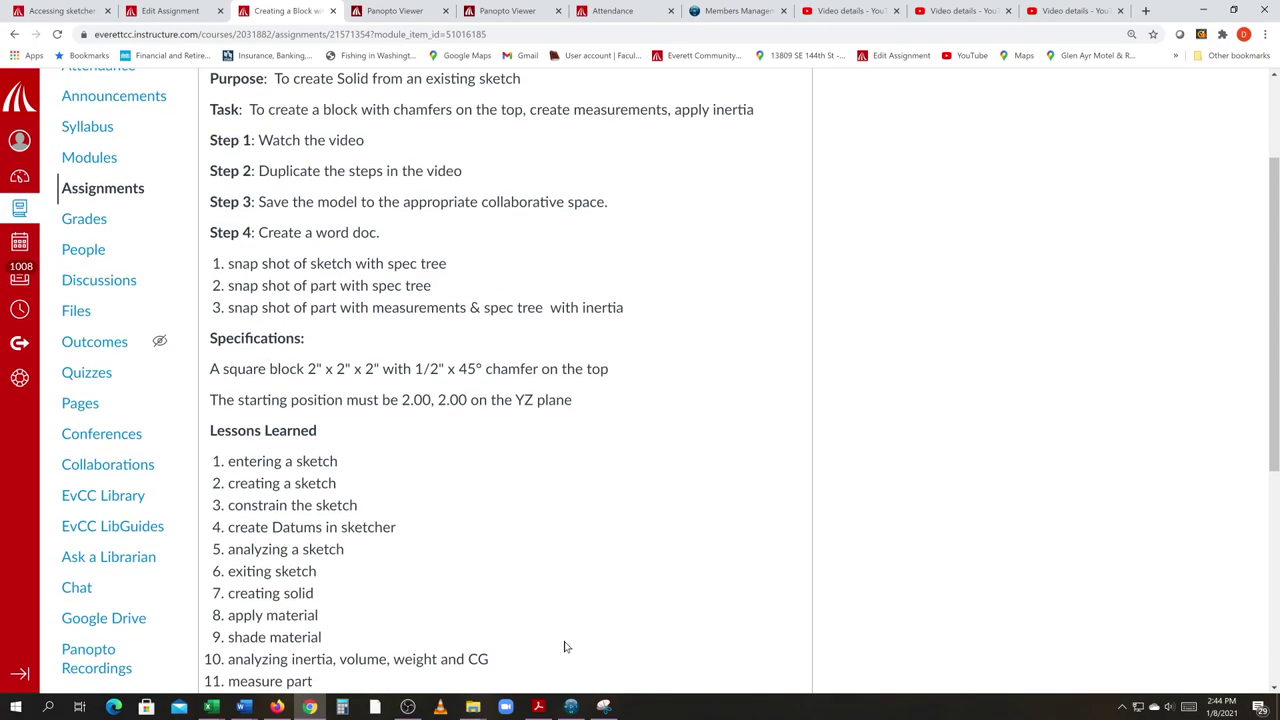
pyautogui.click(571, 707)
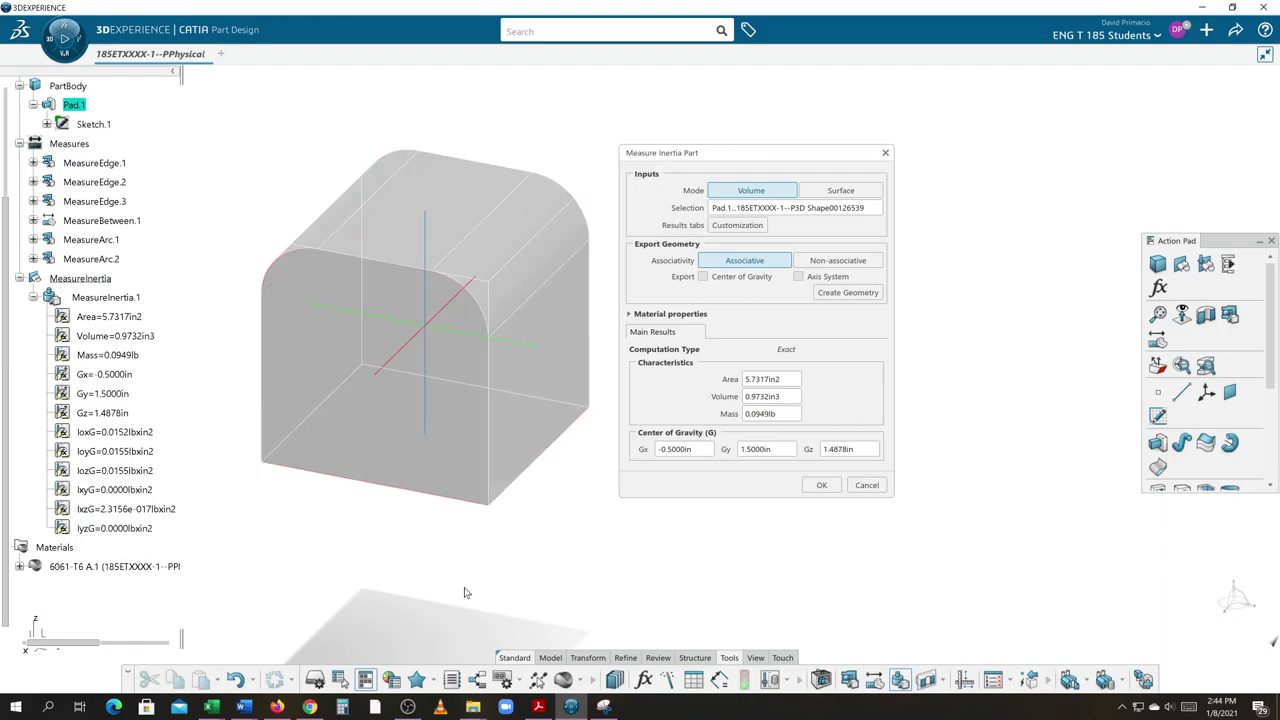
pyautogui.click(222, 57)
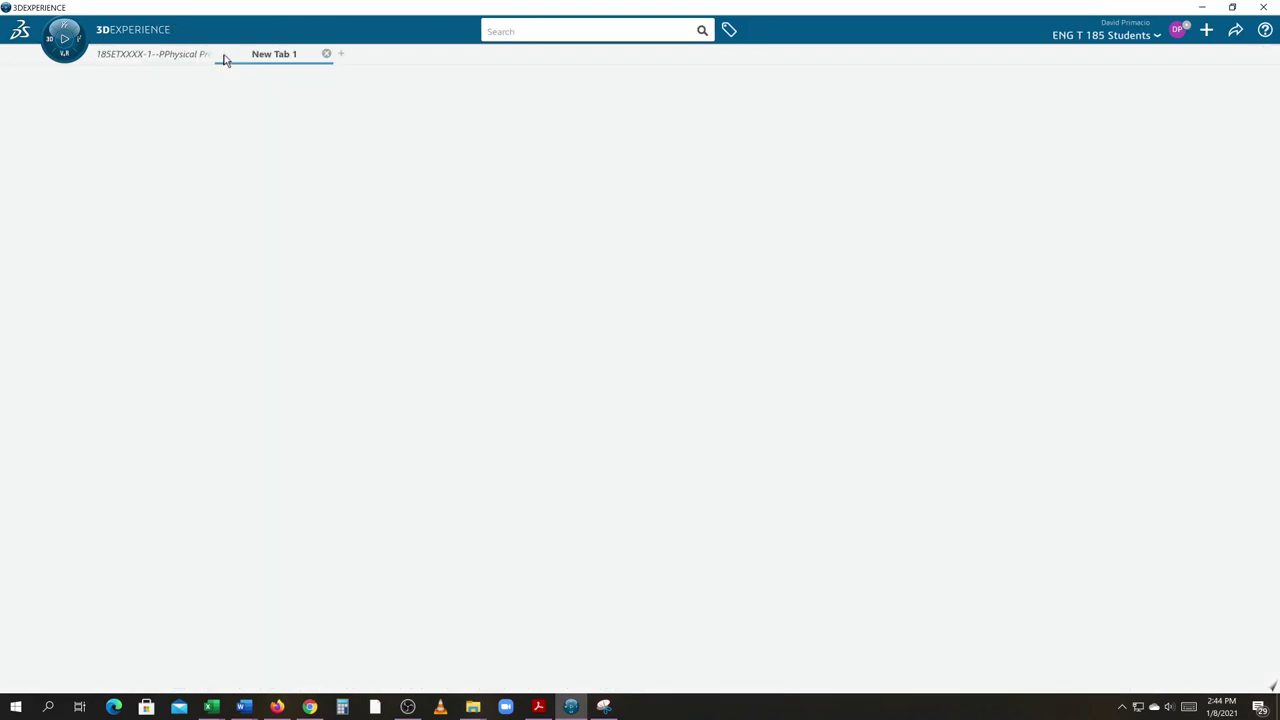
pyautogui.click(45, 45)
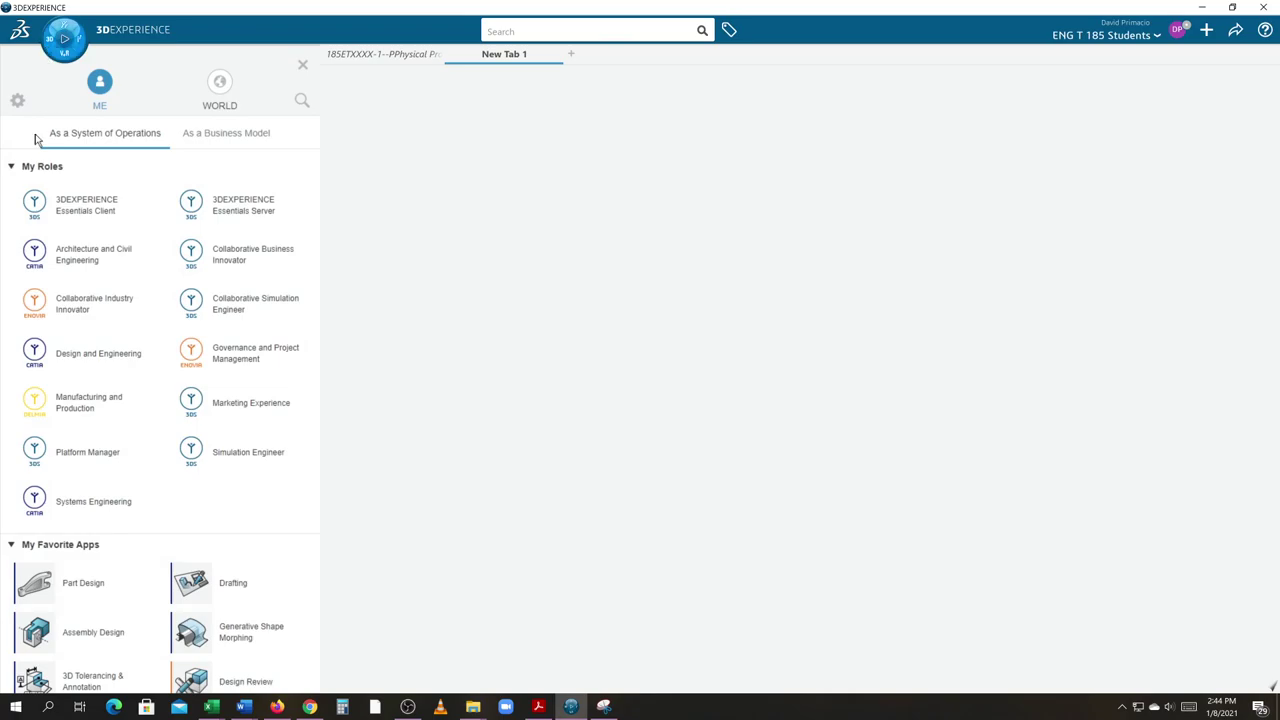
pyautogui.click(36, 598)
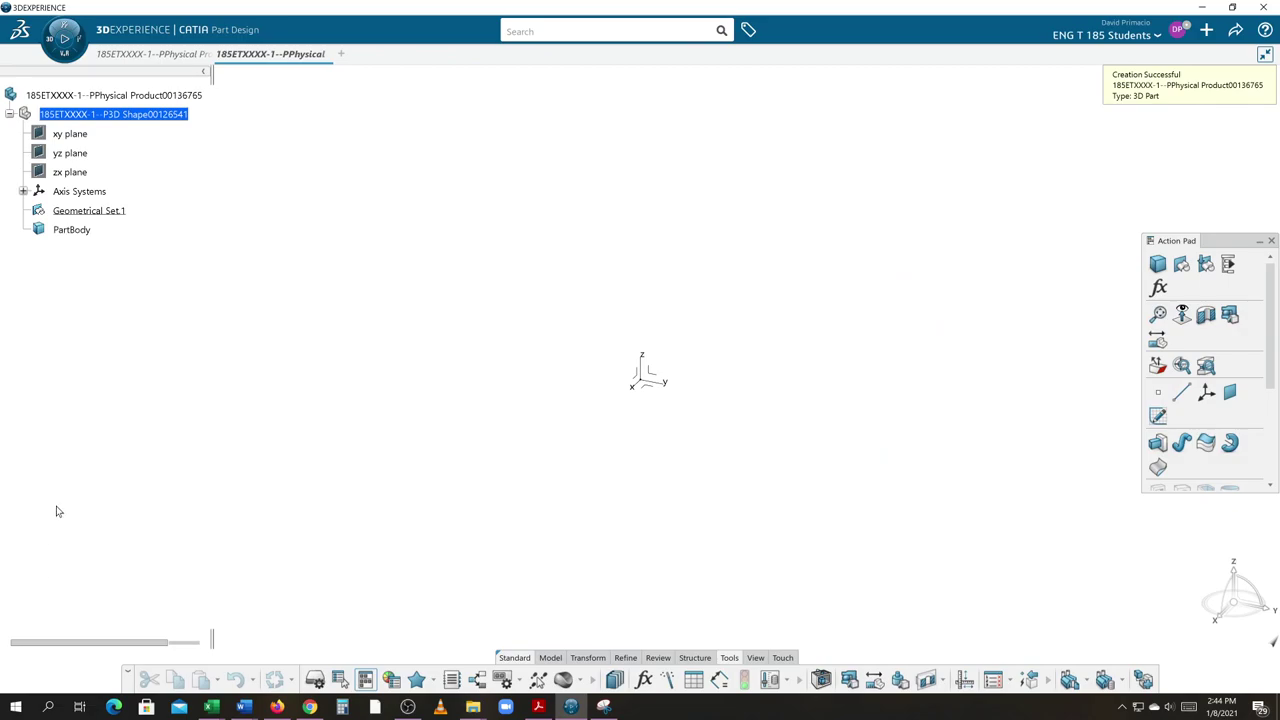
# - Define PartBody as the in-work object and start a sketch on the yz plane
pyautogui.rightClick(80, 230)
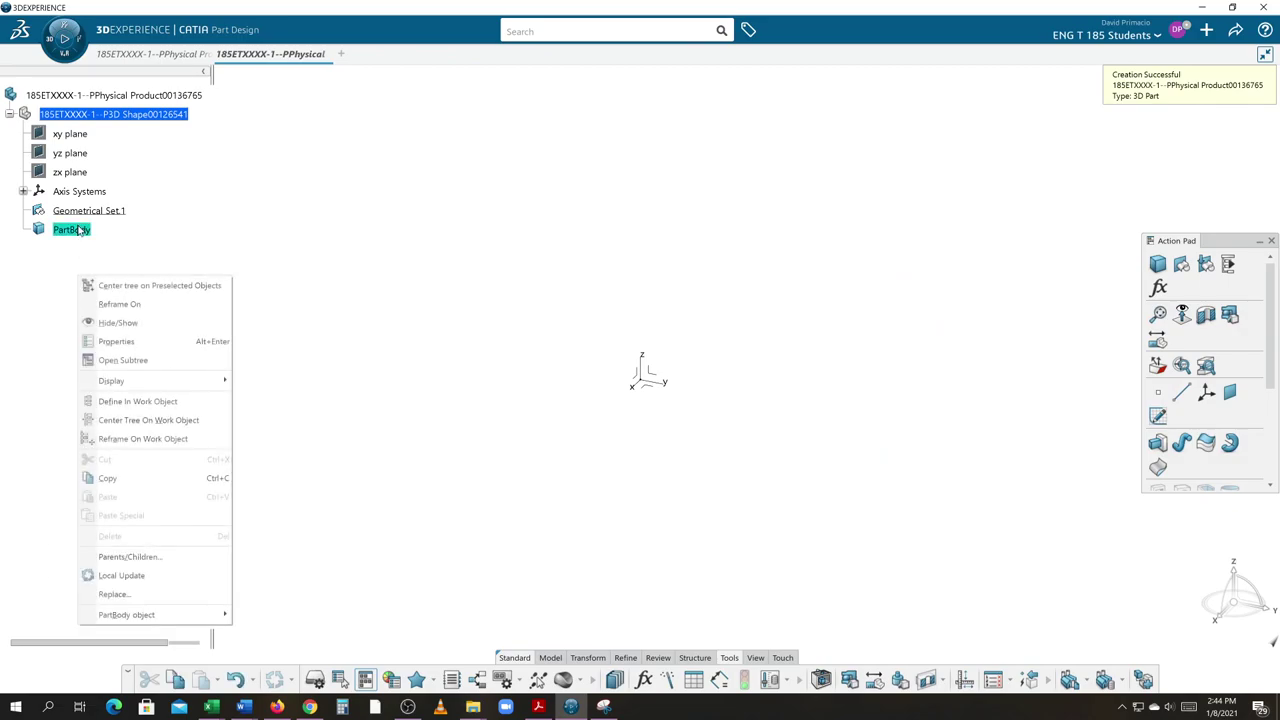
pyautogui.click(138, 401)
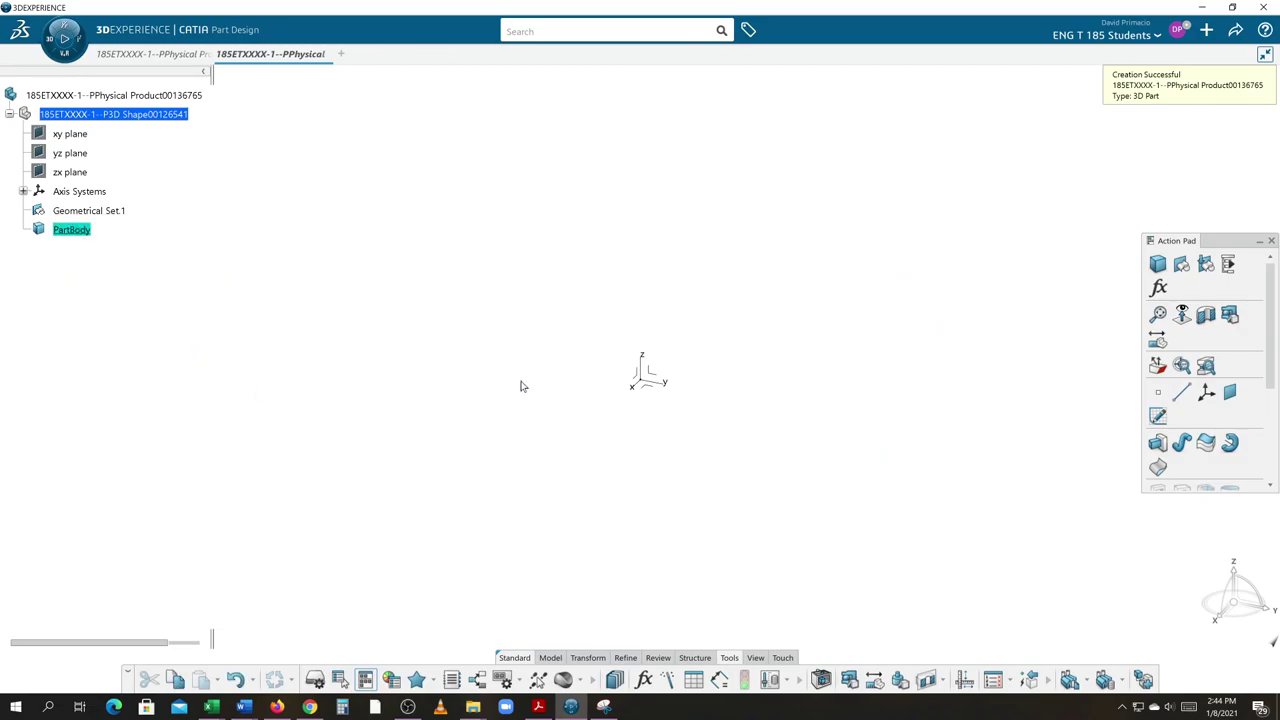
pyautogui.click(650, 378)
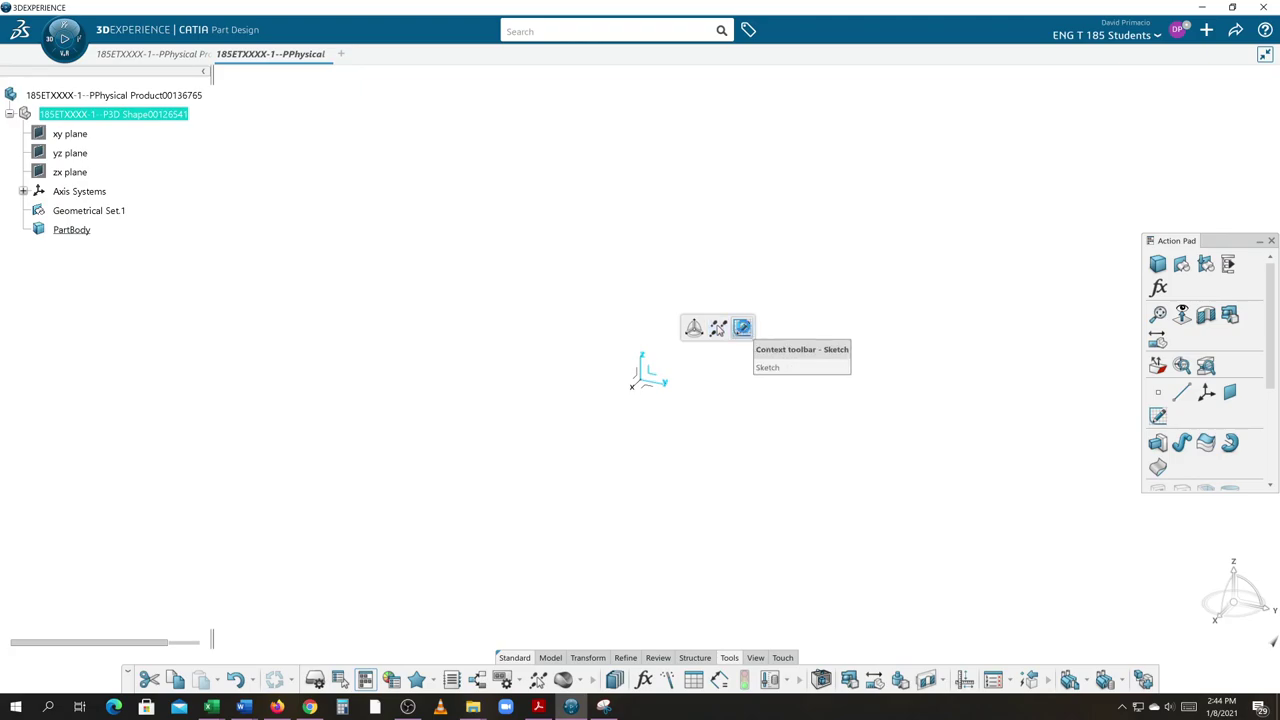
pyautogui.click(742, 328)
# - Sketch a 2 in square with its lower-left corner at H 2.0 in, V 2.0 in
pyautogui.moveTo(792, 274)
pyautogui.mouseDown(button='middle')
pyautogui.moveTo(629, 394)
pyautogui.moveTo(497, 438)
pyautogui.moveTo(466, 414)
pyautogui.mouseUp(button='middle')
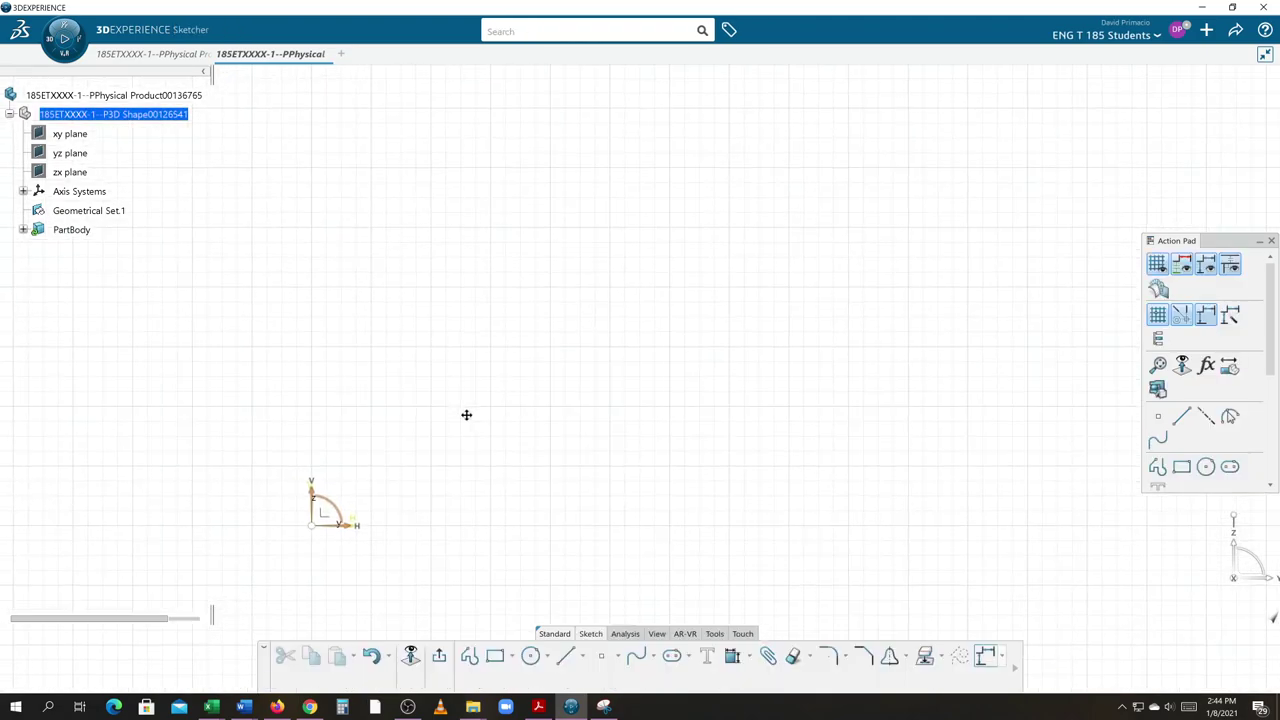
pyautogui.click(496, 656)
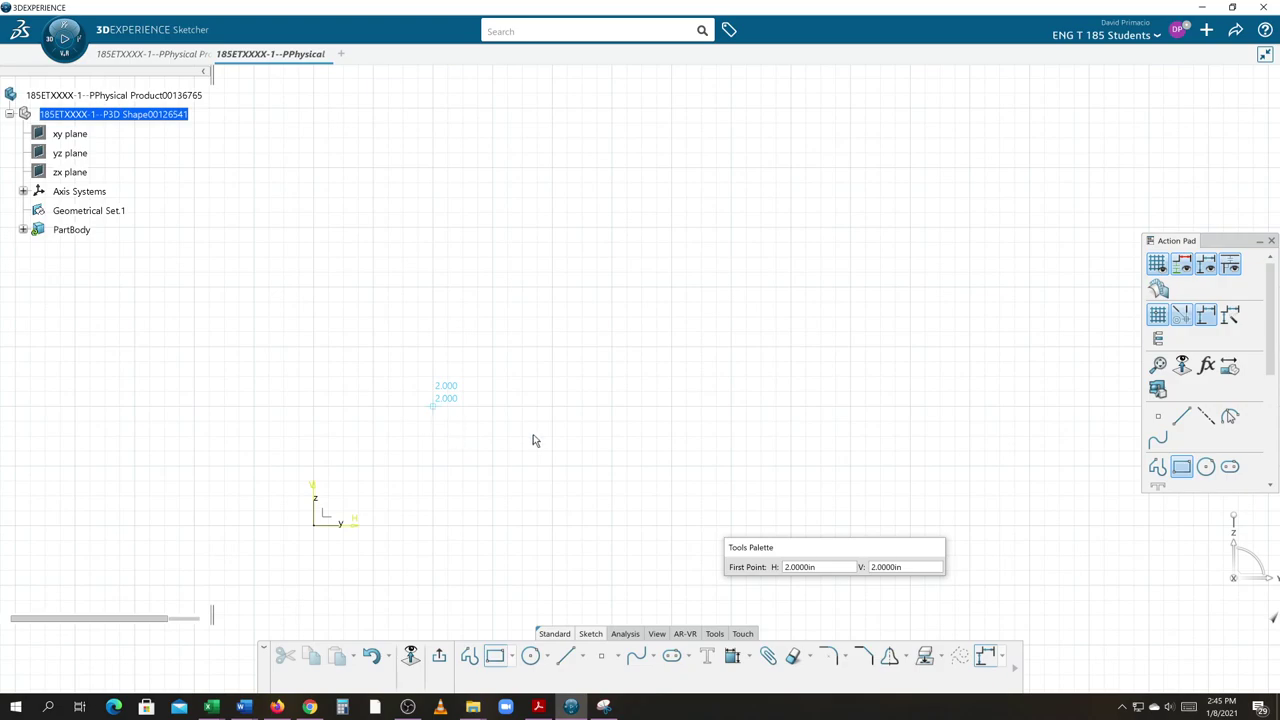
pyautogui.moveTo(834, 550)
pyautogui.mouseDown()
pyautogui.moveTo(413, 260)
pyautogui.moveTo(337, 244)
pyautogui.mouseUp()
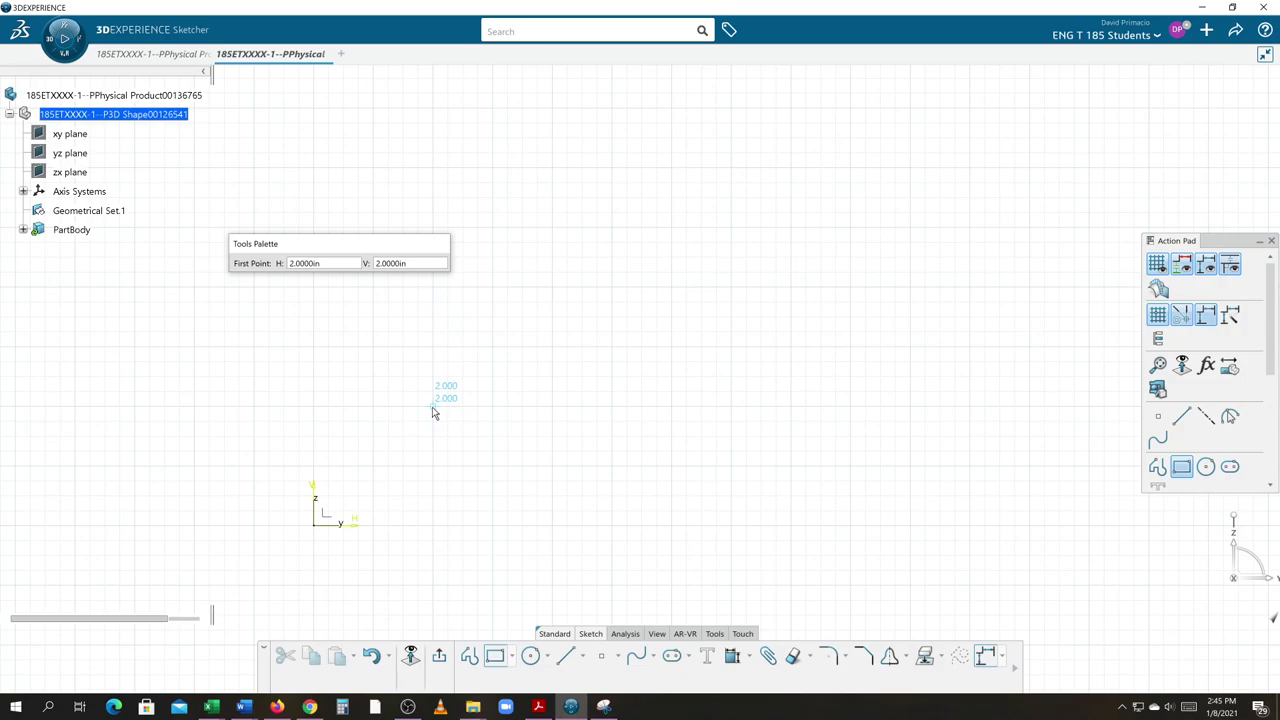
pyautogui.click(432, 411)
pyautogui.moveTo(553, 372); pyautogui.dragTo(558, 464, button='middle')
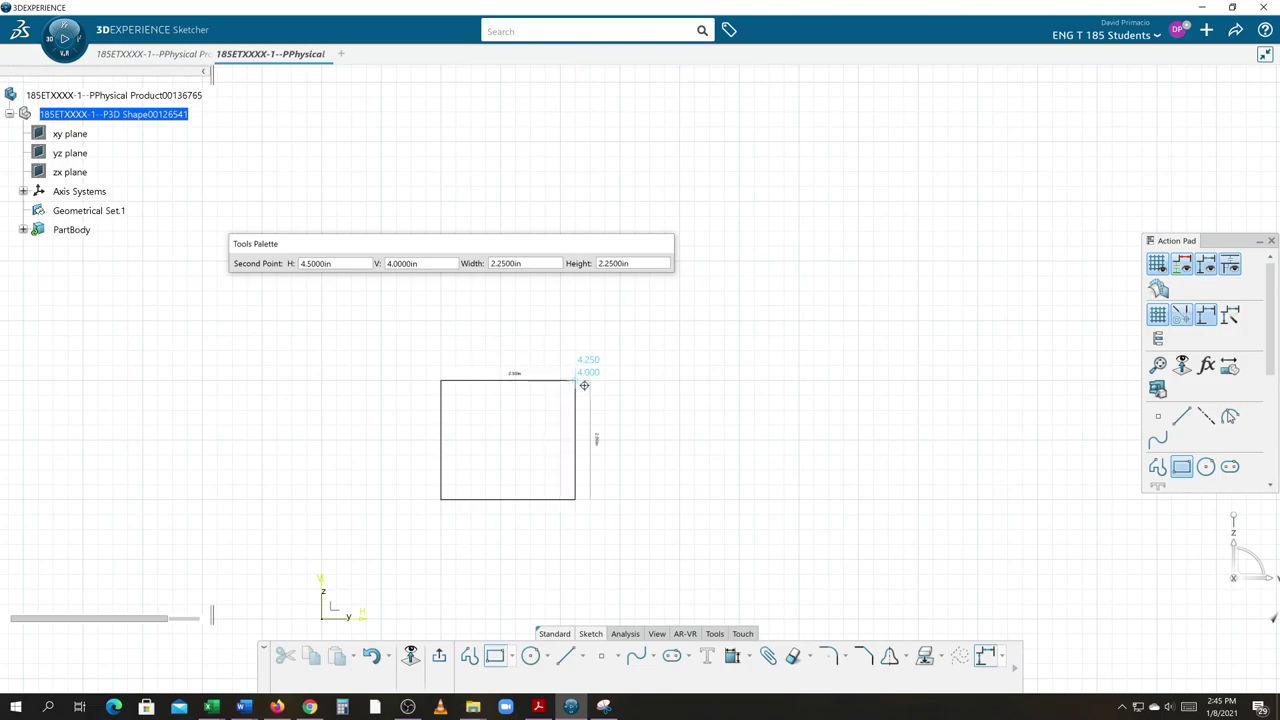
pyautogui.click(556, 381)
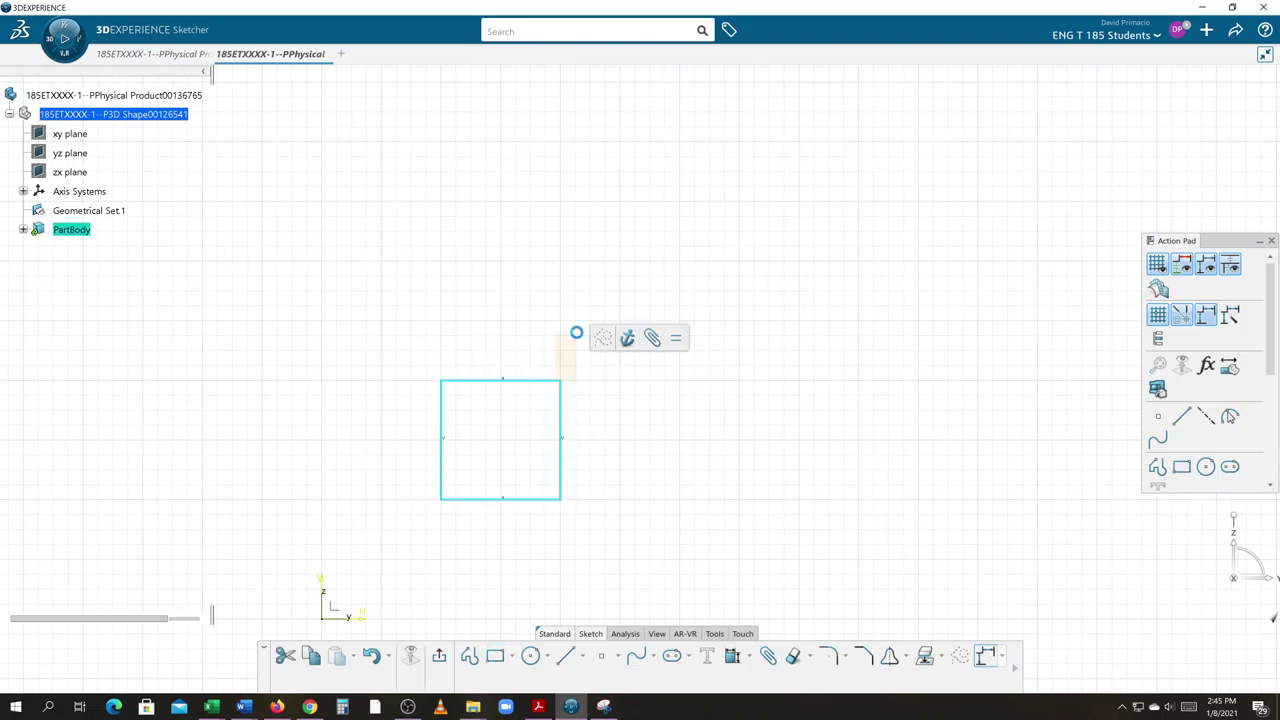
pyautogui.click(577, 332)
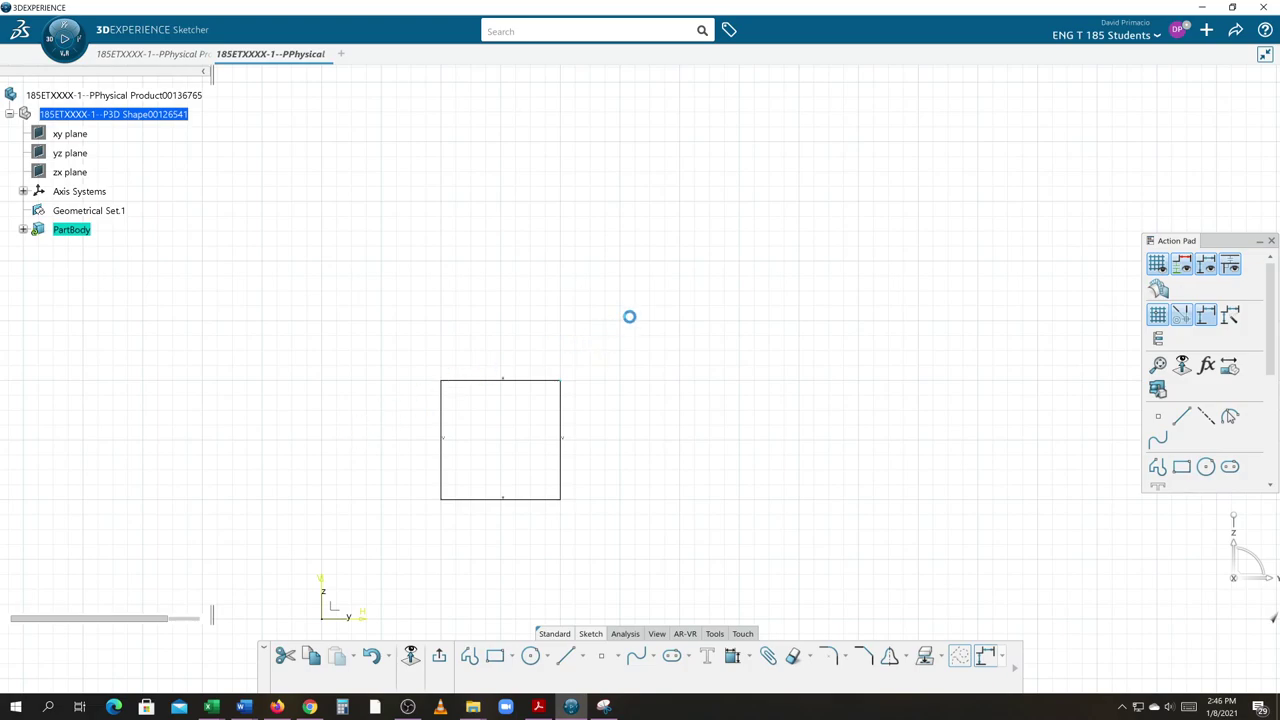
# - Try a freehand 45° chamfer about 0.70 in long on the square's upper-right corner and undo it
pyautogui.moveTo(624, 394); pyautogui.dragTo(657, 373, button='middle')
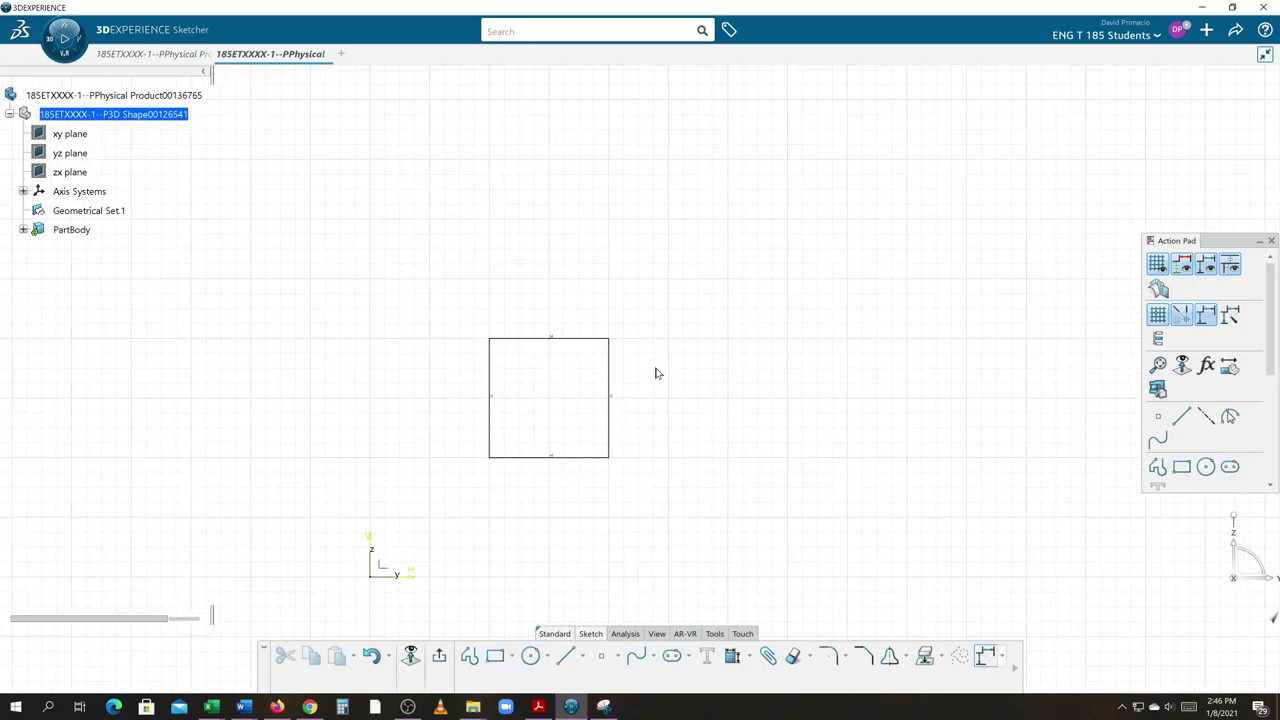
pyautogui.moveTo(640, 506); pyautogui.dragTo(734, 543, button='middle')
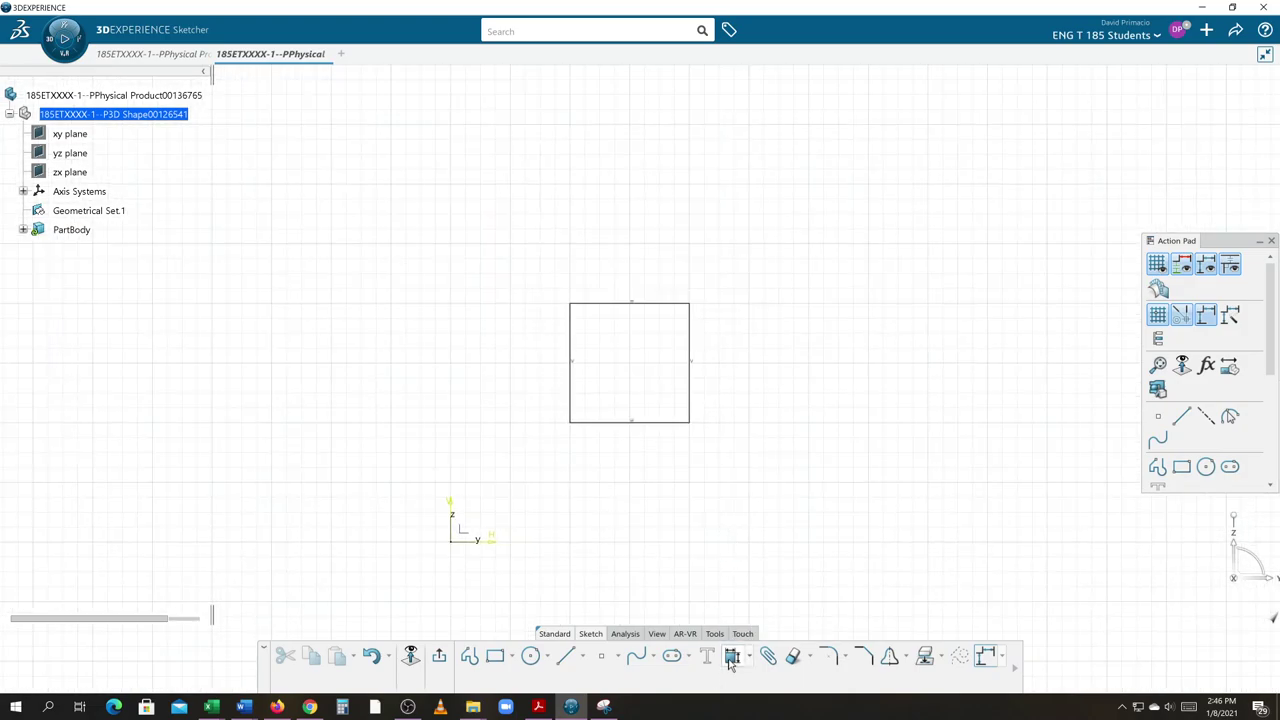
pyautogui.moveTo(643, 511)
pyautogui.mouseDown(button='middle')
pyautogui.moveTo(689, 577)
pyautogui.moveTo(671, 520)
pyautogui.mouseUp(button='middle')
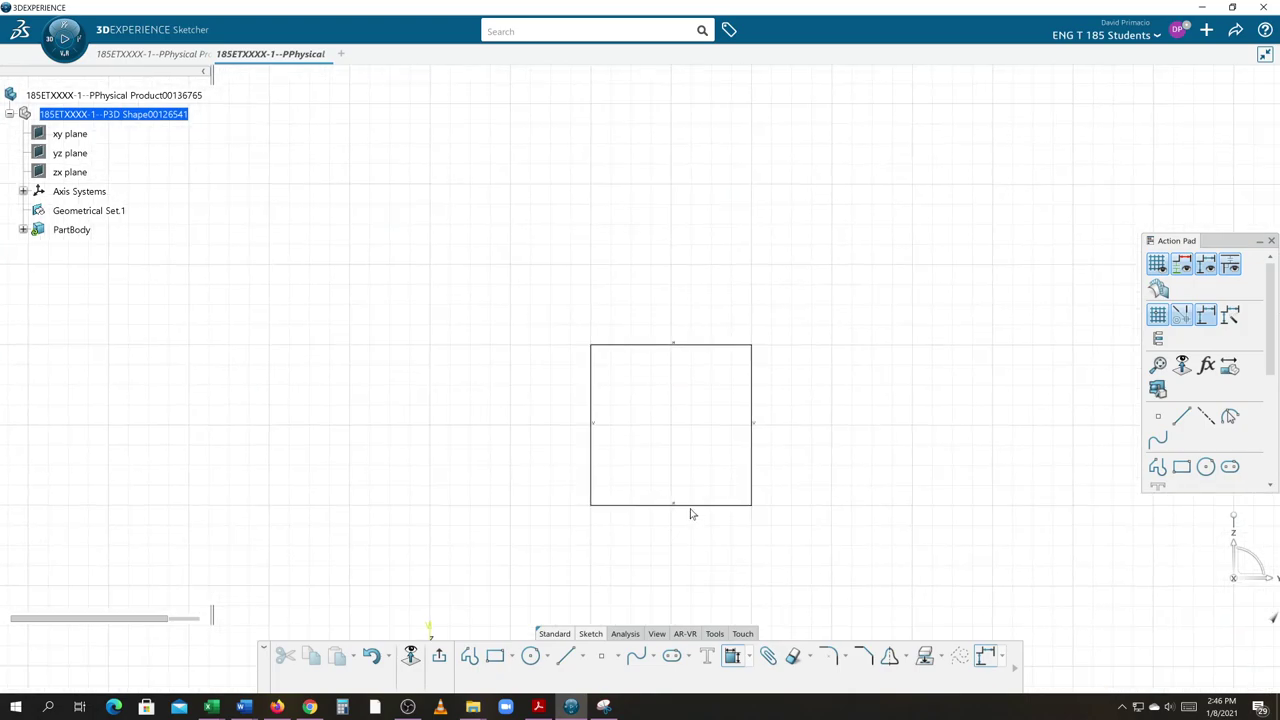
pyautogui.click(865, 655)
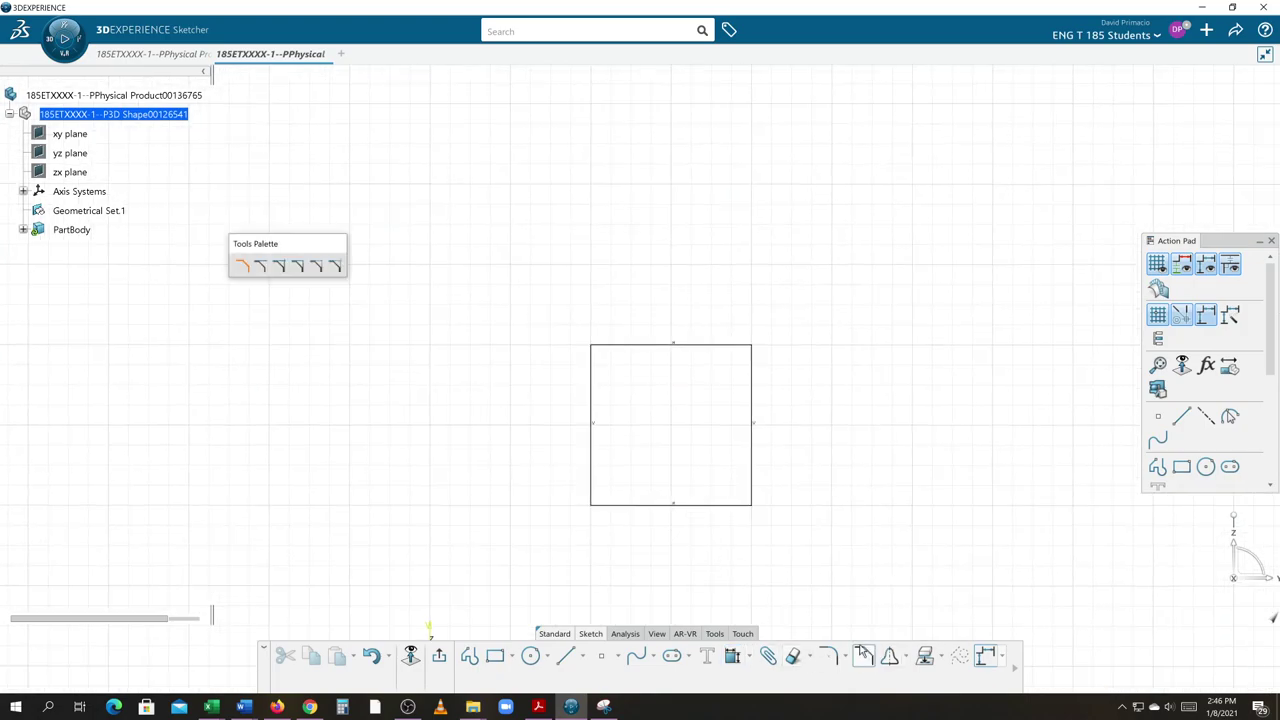
pyautogui.click(703, 346)
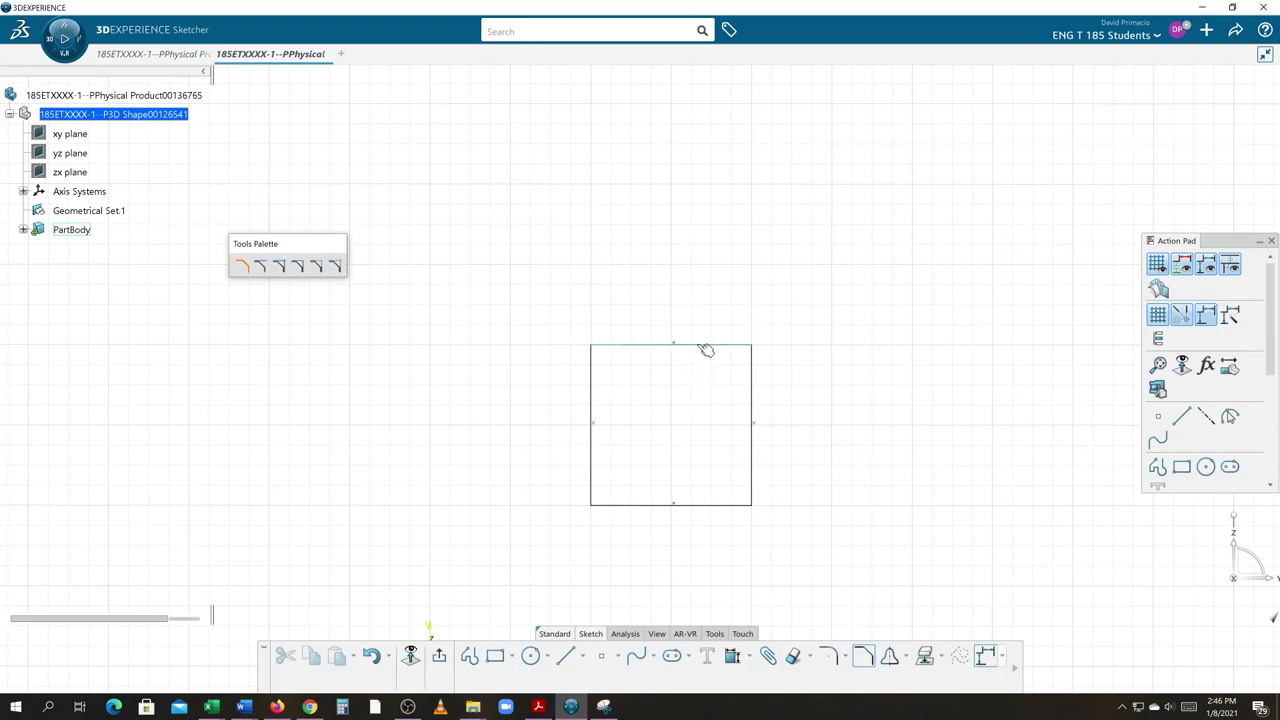
pyautogui.click(757, 380)
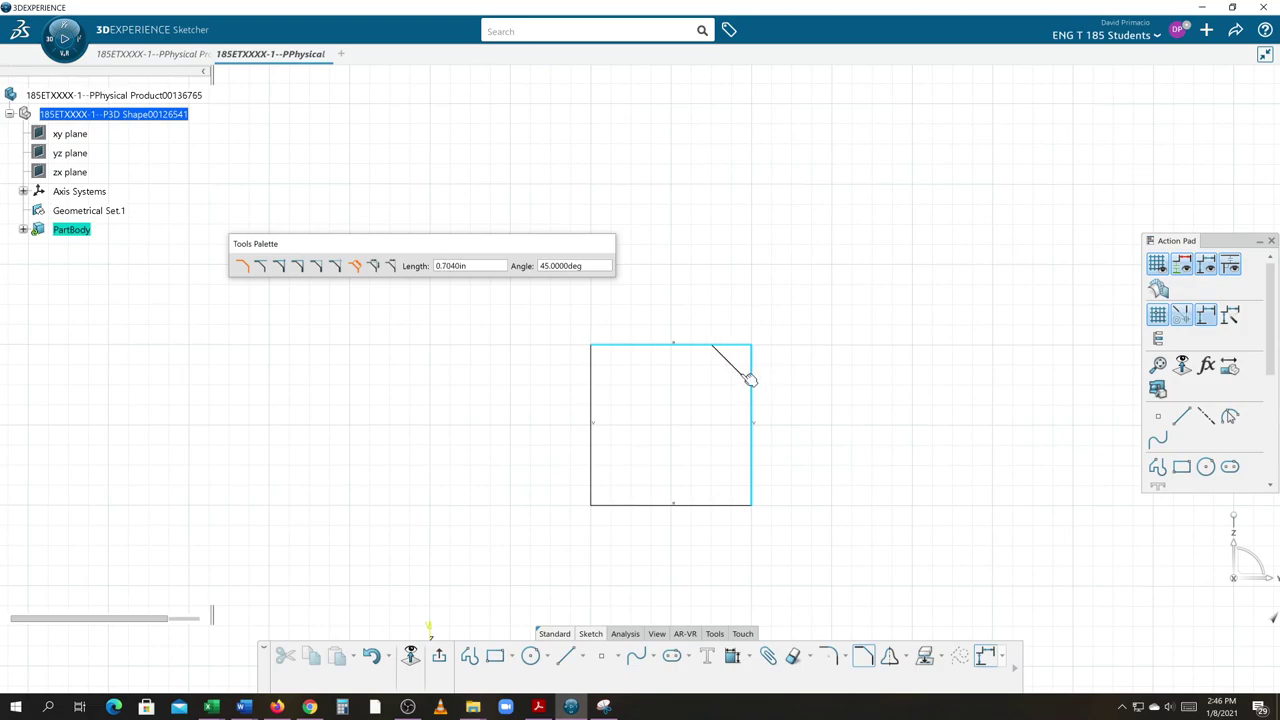
pyautogui.click(751, 380)
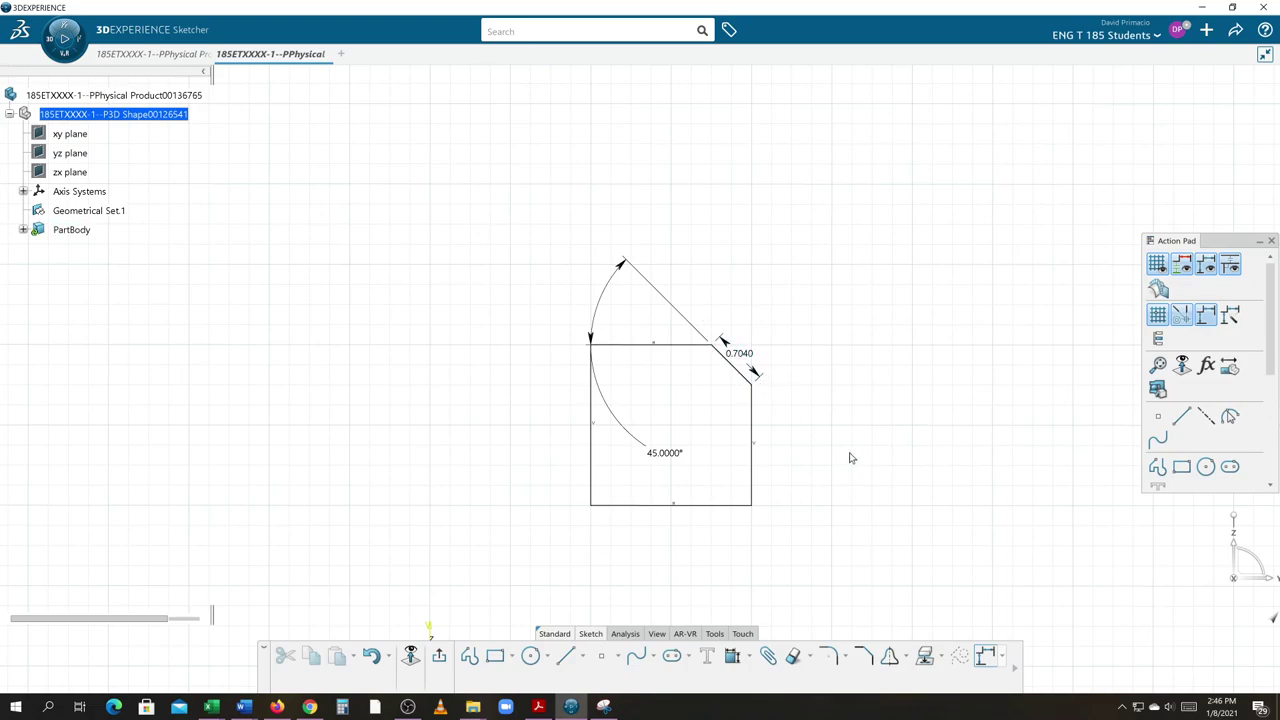
pyautogui.hotkey('ctrl', 'z')
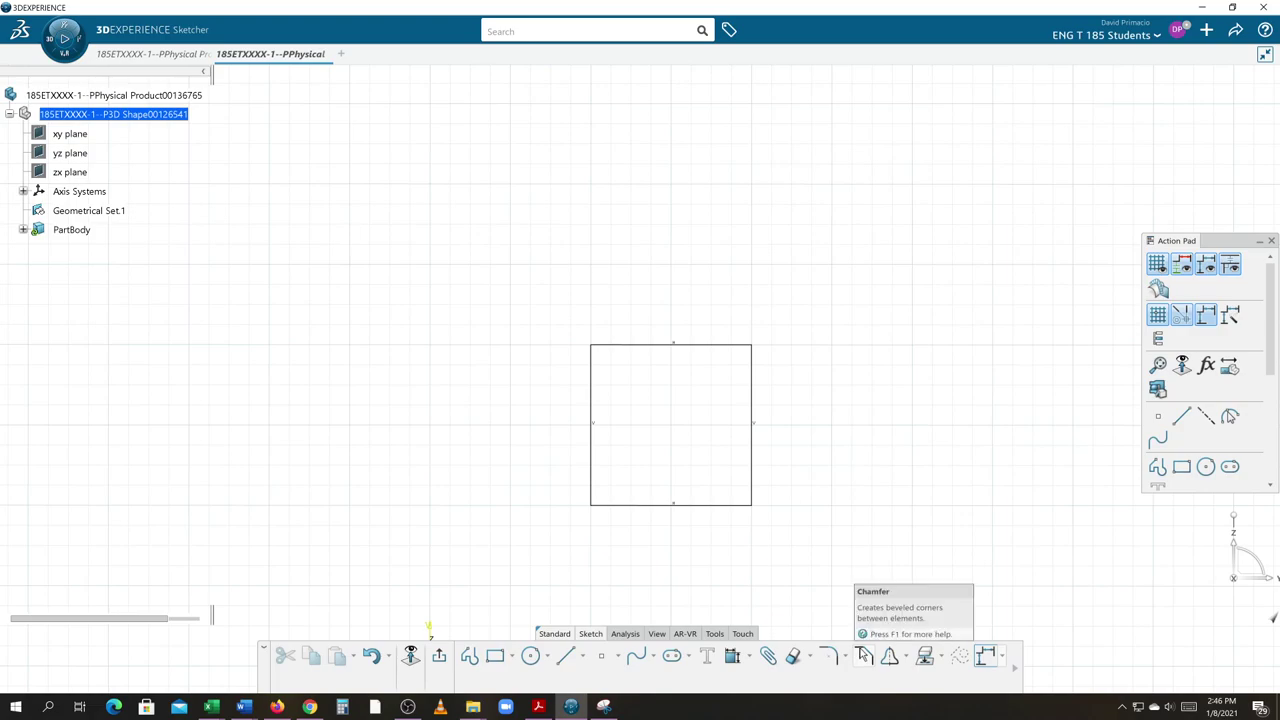
# - Try to chamfer the square's upper-right corner with a 0.5 in sloped length at 45° and undo it
pyautogui.click(862, 655)
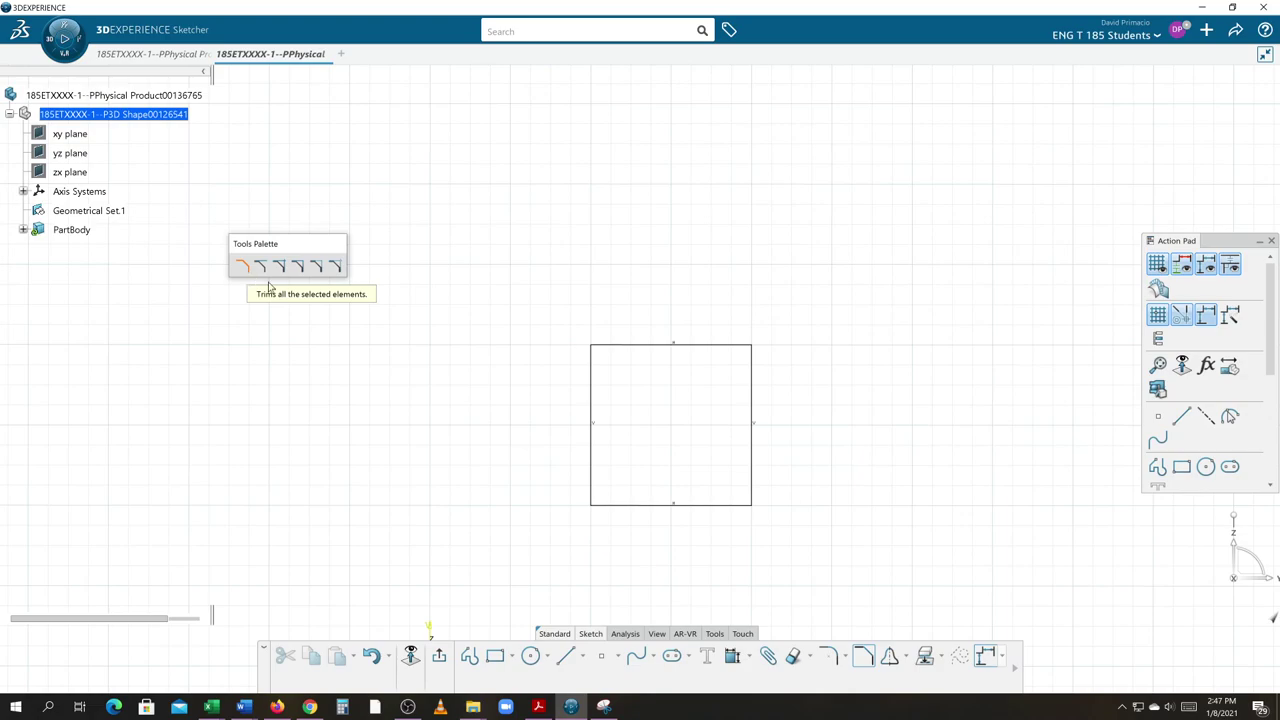
pyautogui.click(690, 345)
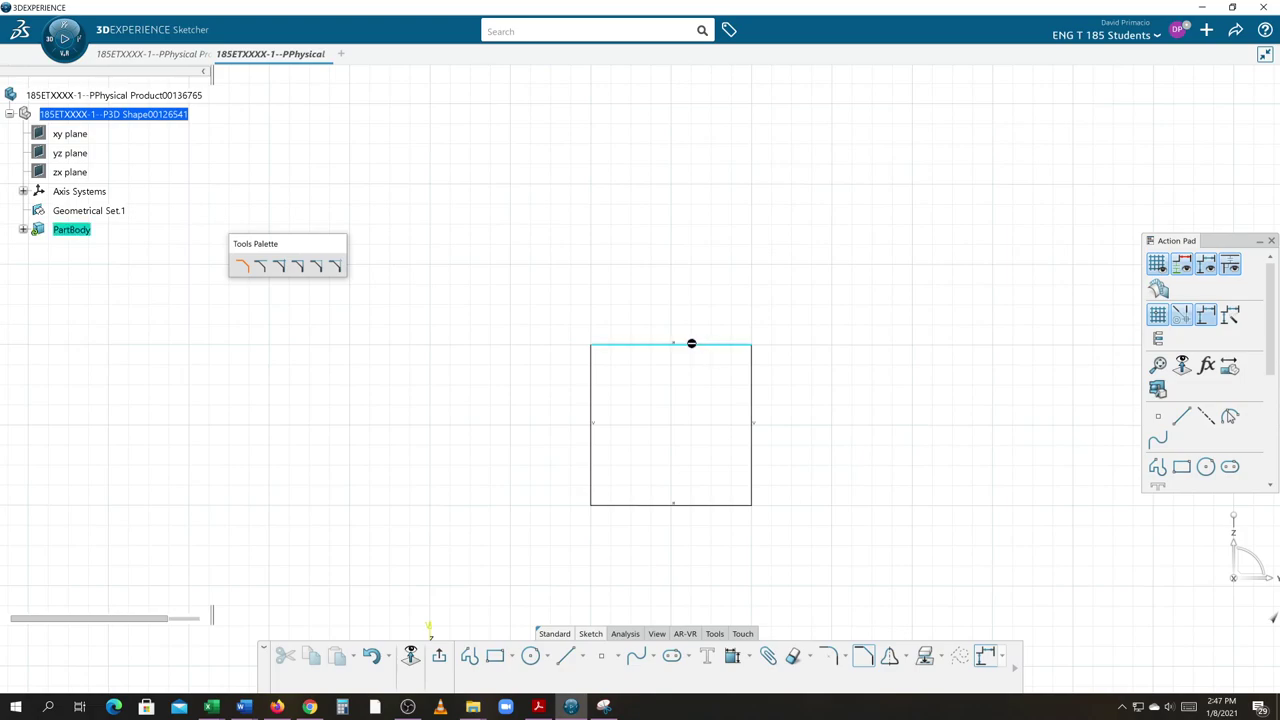
pyautogui.click(757, 386)
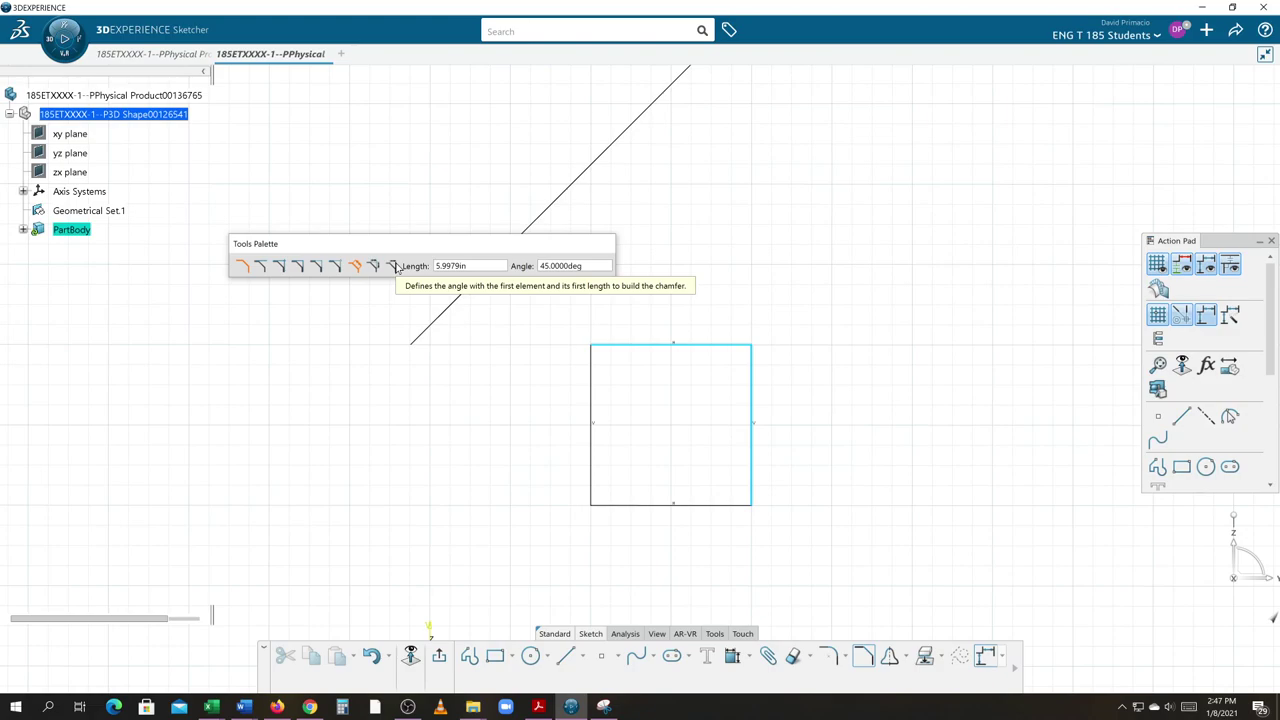
pyautogui.click(393, 266)
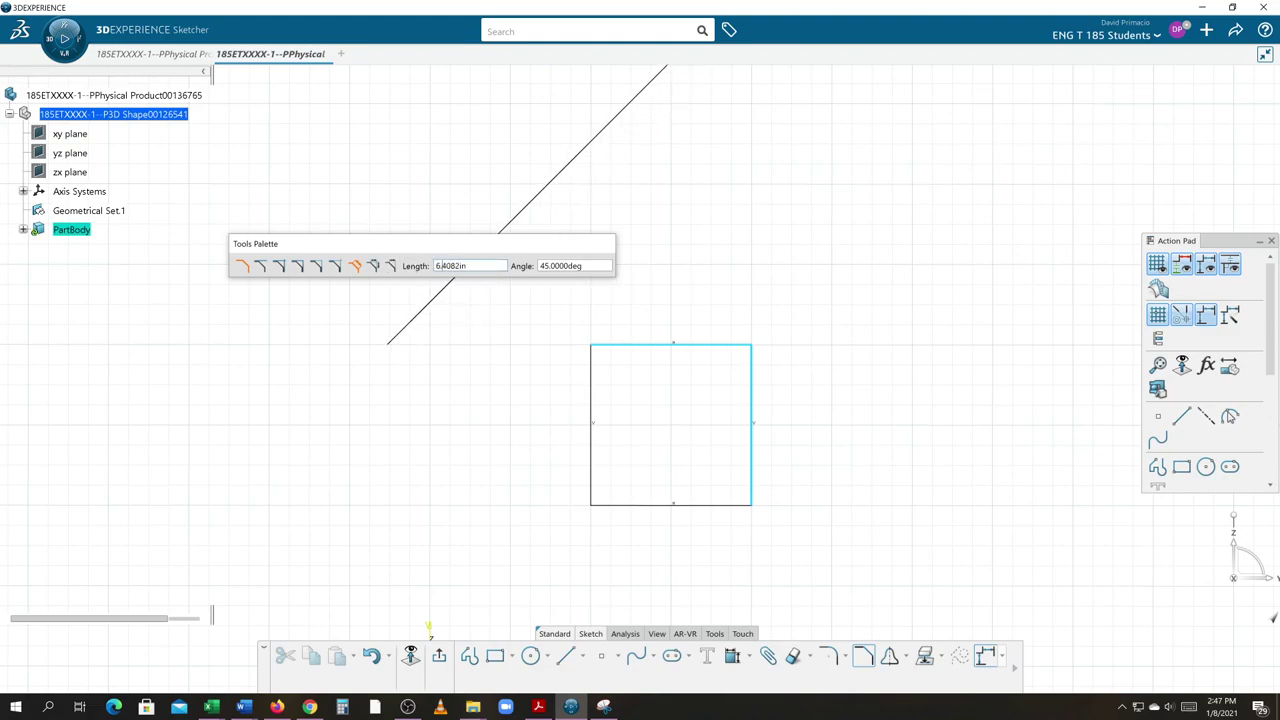
pyautogui.press('BackSpace')
pyautogui.press('Return')
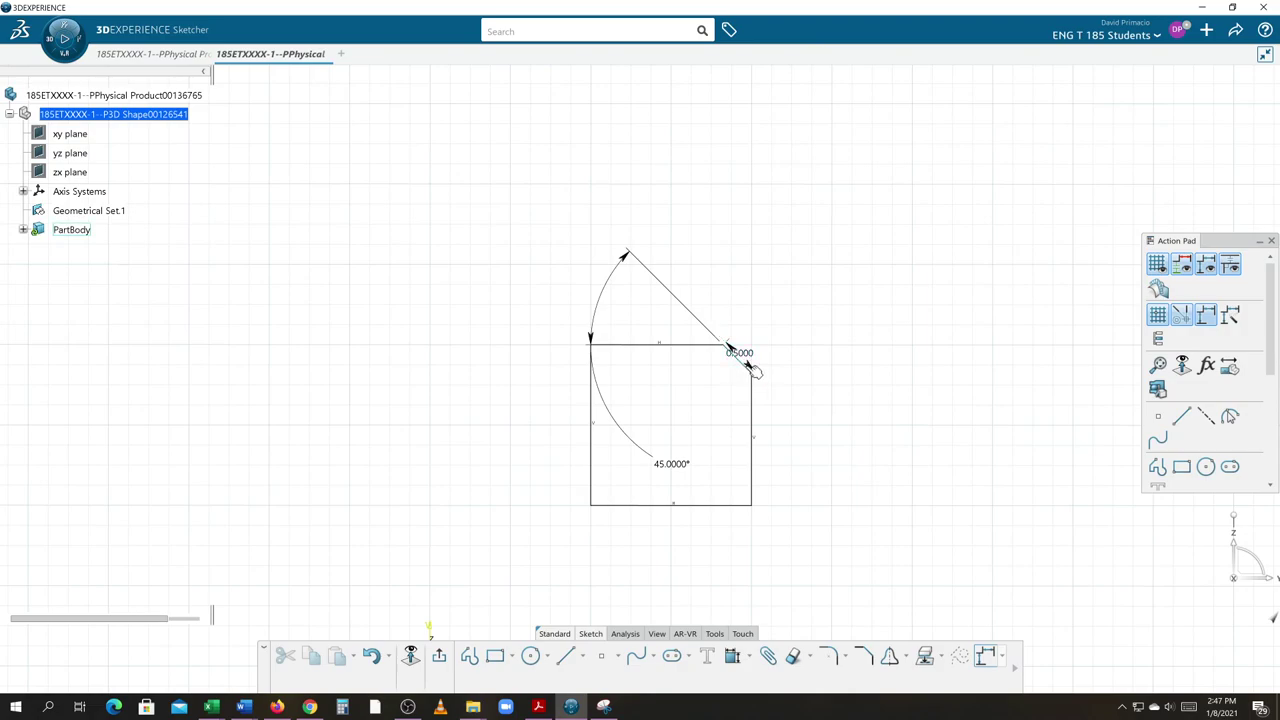
pyautogui.hotkey('ctrl', 'z')
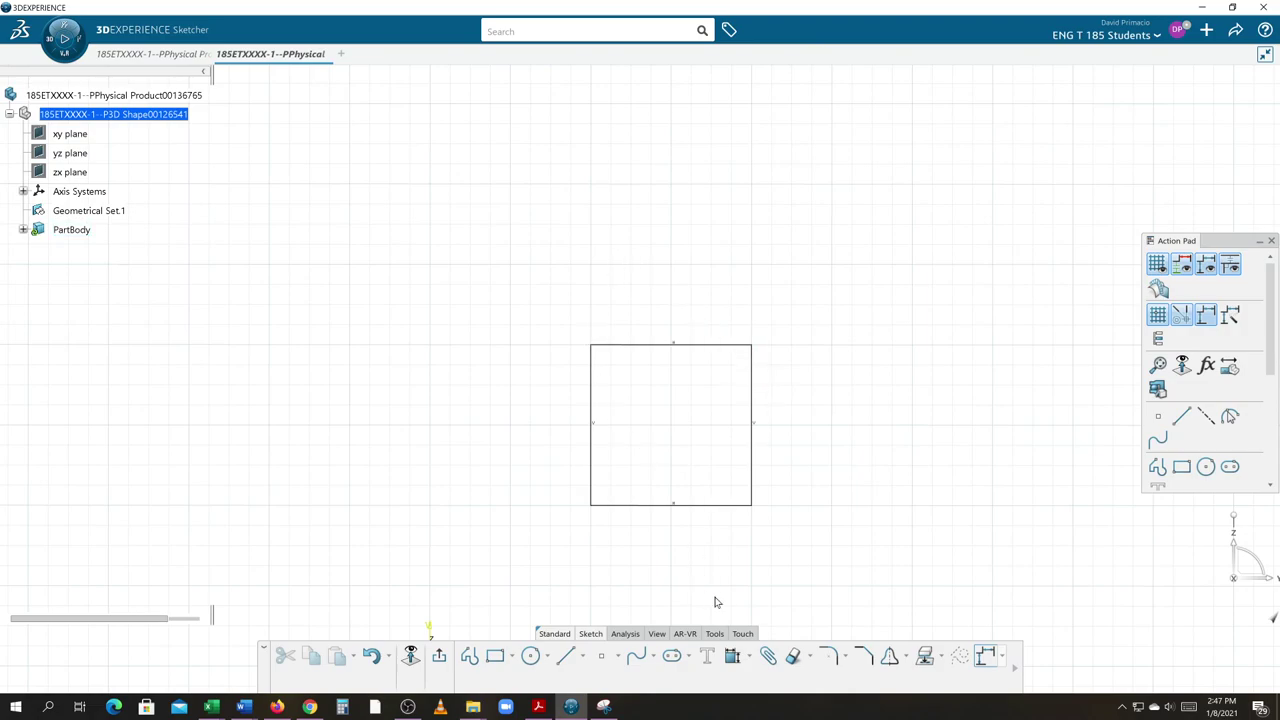
# - Chamfer the square's upper-right corner by angle and first length, using a 0.5 in first length at 45°
pyautogui.click(864, 656)
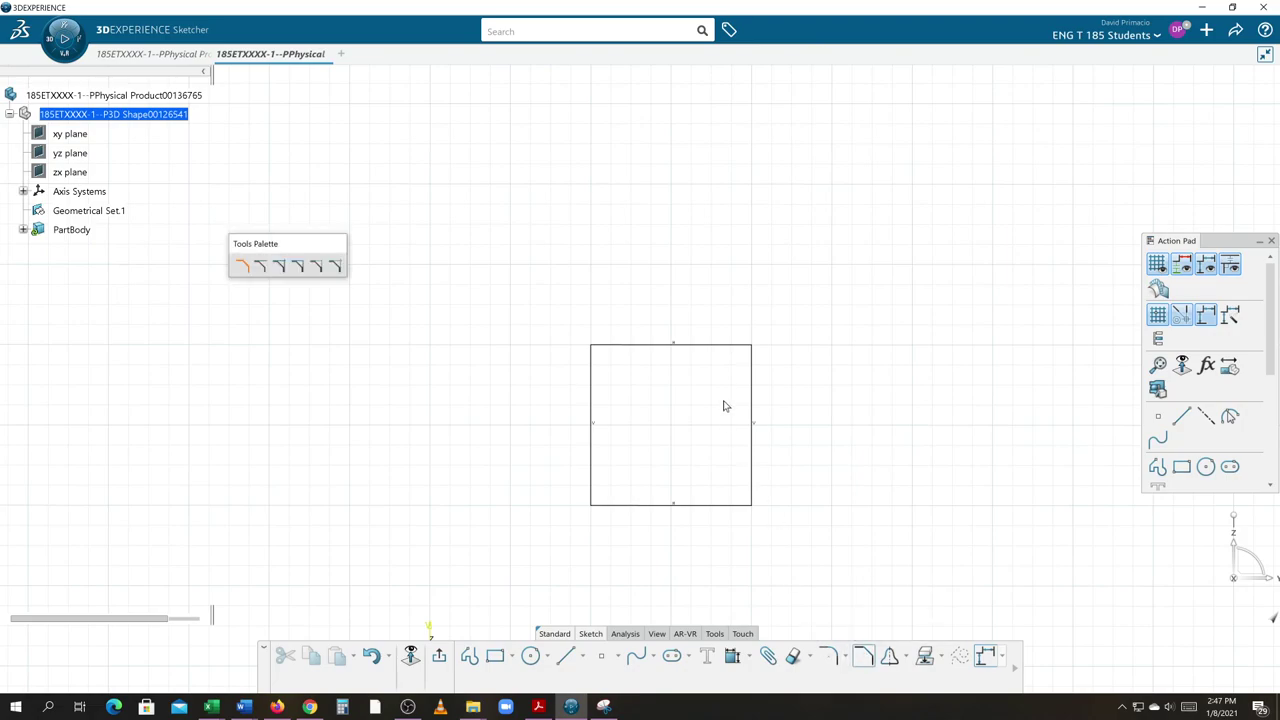
pyautogui.click(716, 346)
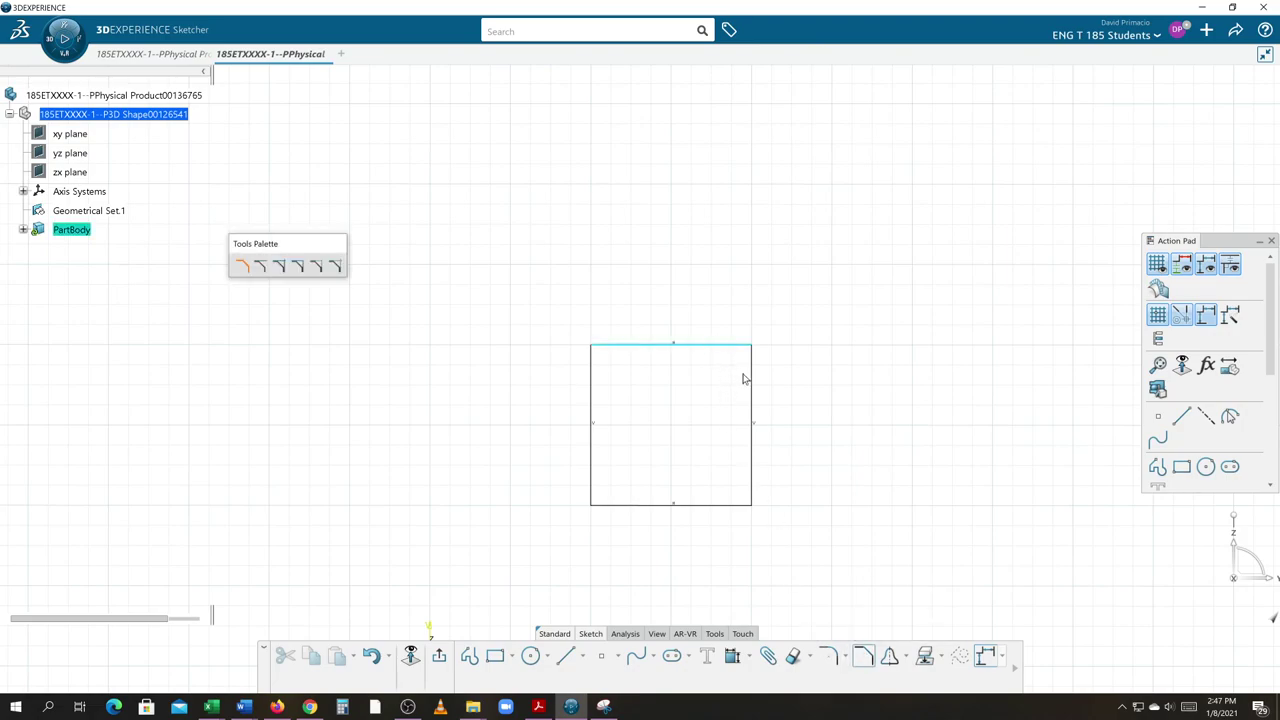
pyautogui.click(759, 379)
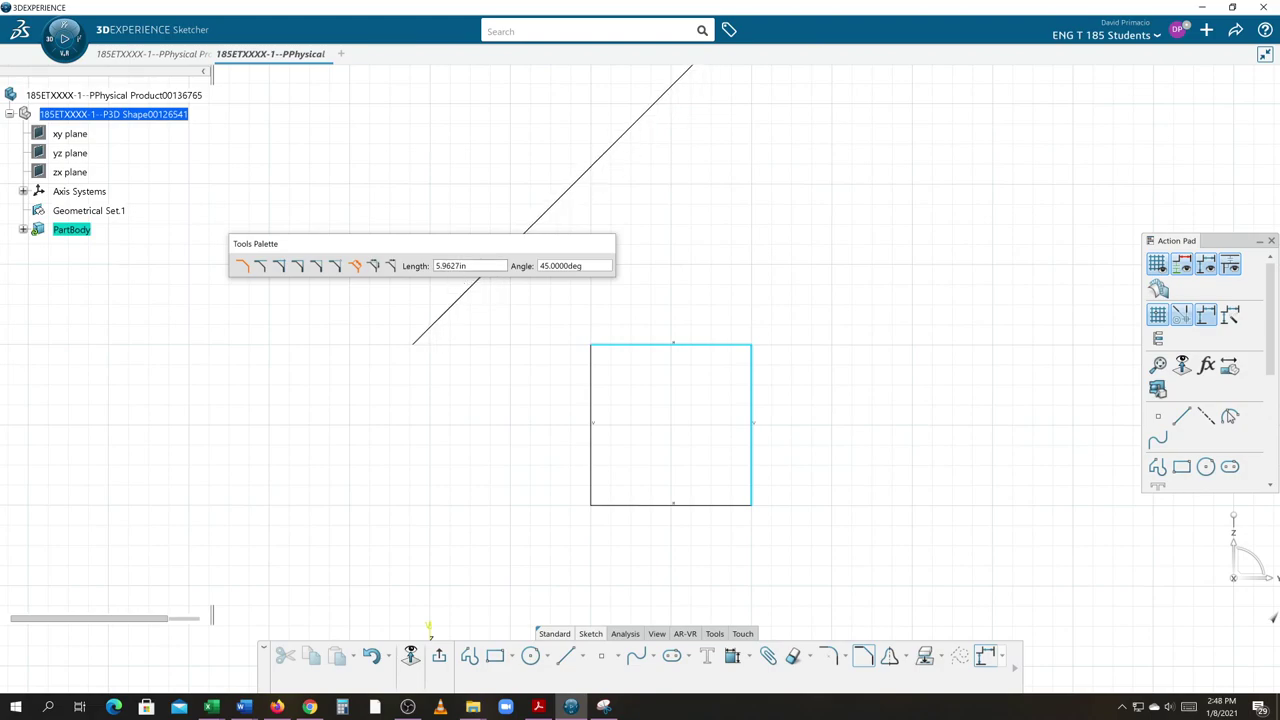
pyautogui.click(391, 267)
pyautogui.click(478, 266)
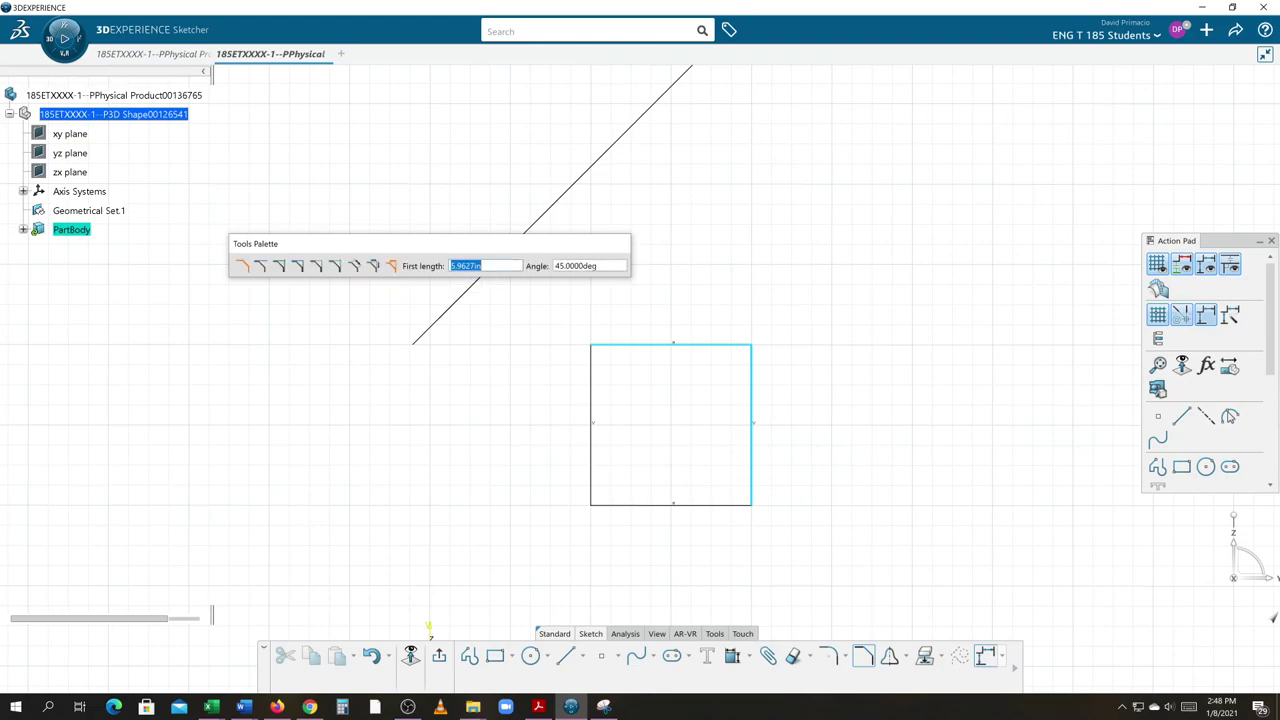
pyautogui.press('BackSpace')
pyautogui.write('.5')
pyautogui.press('Return')
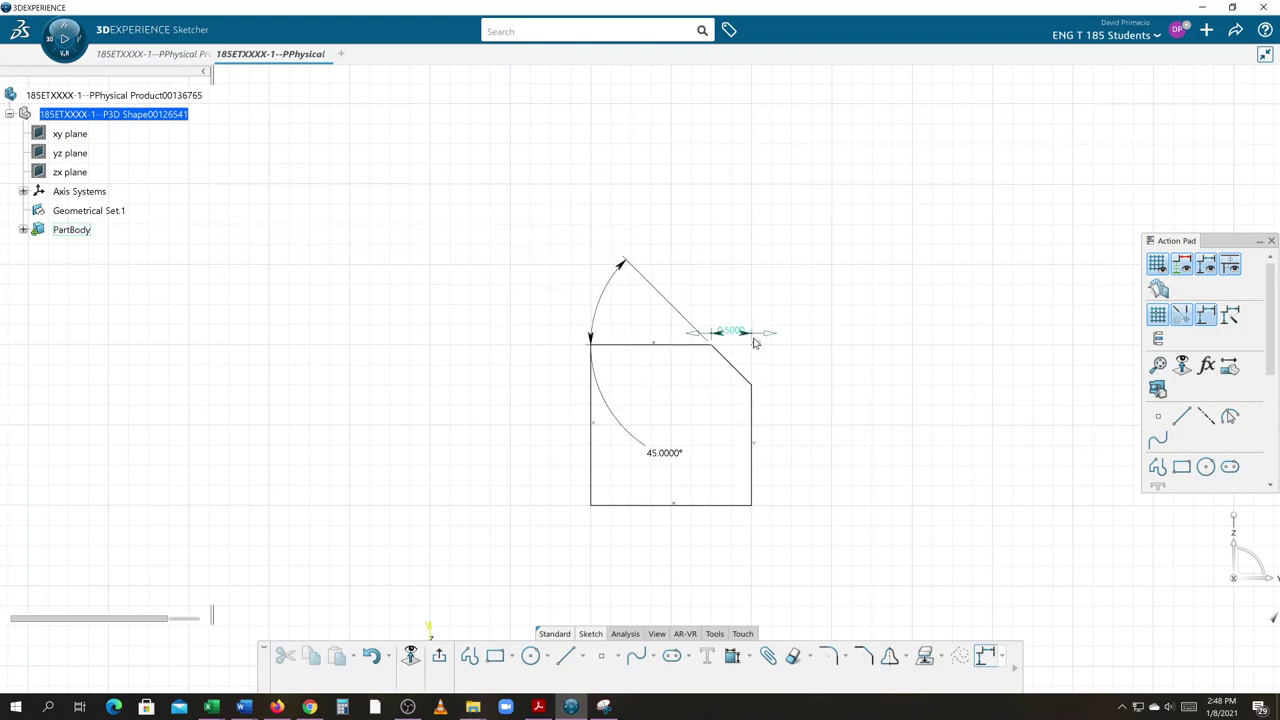
# - Reposition the upper-right chamfer's 45° angle dimension outside the square, to the right of the chamfer
pyautogui.moveTo(800, 363)
pyautogui.mouseDown(button='middle')
pyautogui.moveTo(740, 349)
pyautogui.moveTo(738, 303)
pyautogui.moveTo(754, 289)
pyautogui.mouseUp(button='middle')
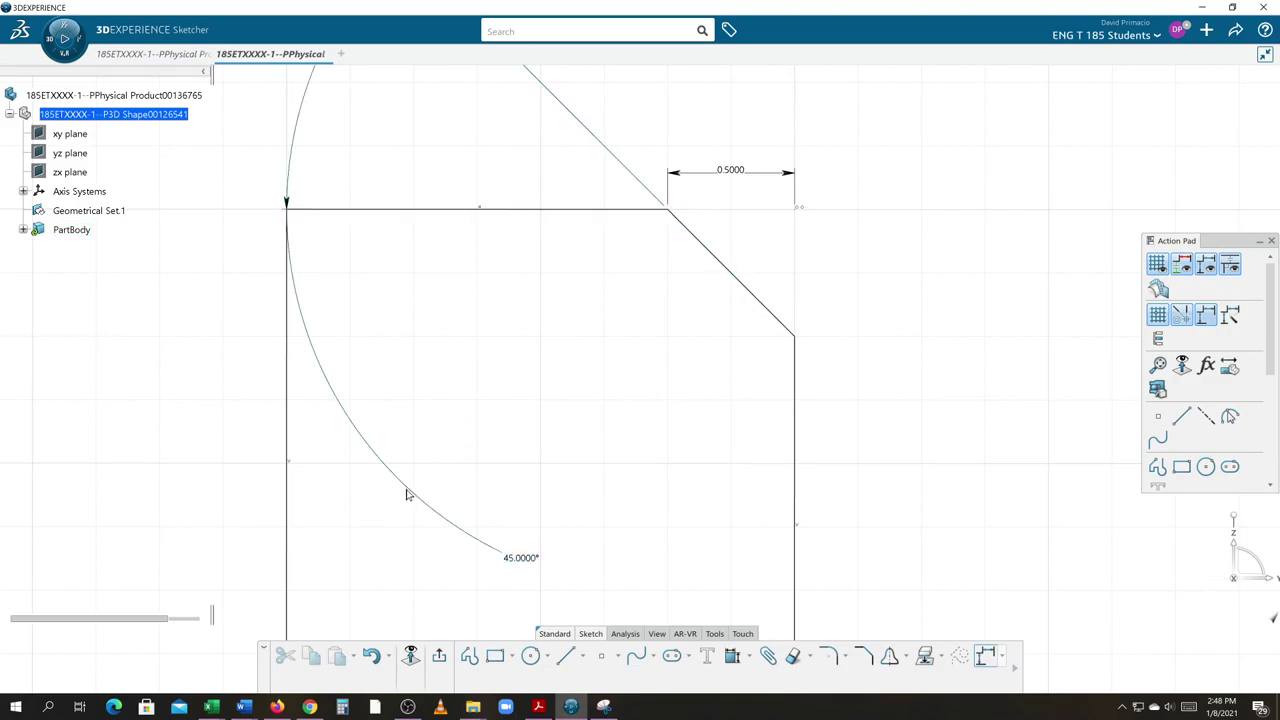
pyautogui.moveTo(406, 494); pyautogui.dragTo(893, 273)
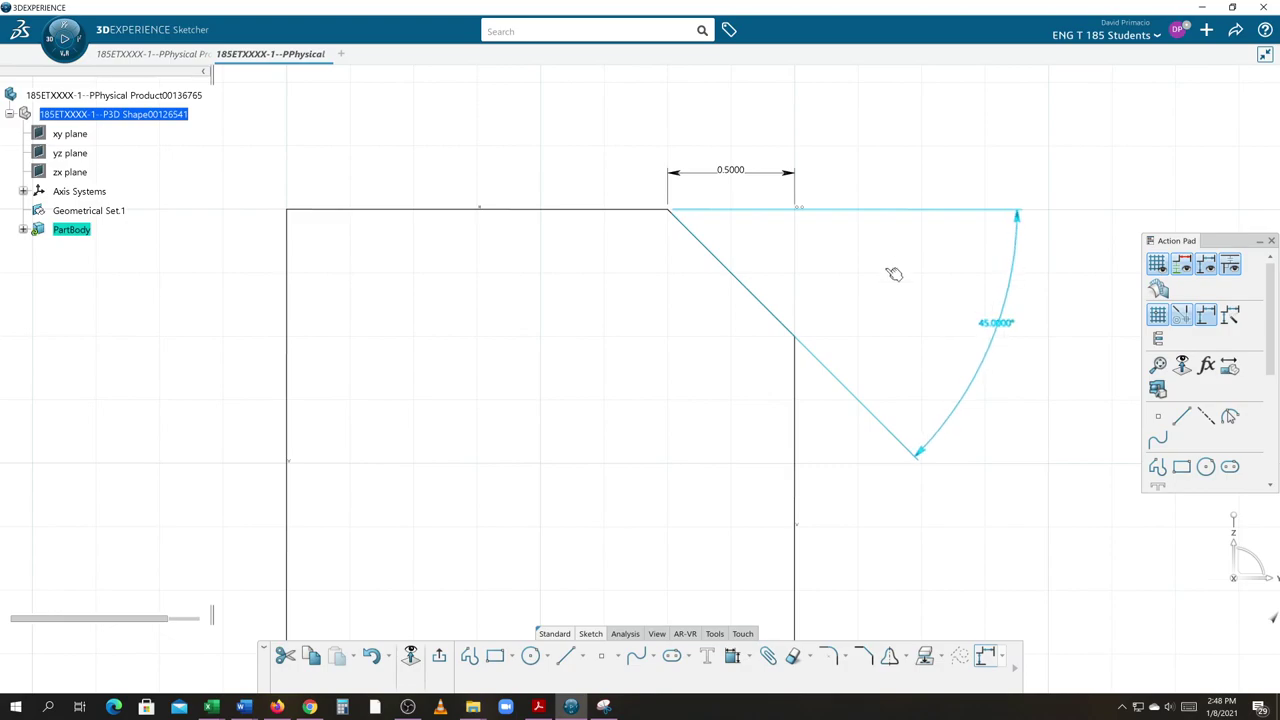
pyautogui.click(559, 354)
pyautogui.moveTo(571, 343)
pyautogui.mouseDown(button='middle')
pyautogui.moveTo(611, 298)
pyautogui.moveTo(669, 280)
pyautogui.mouseUp(button='middle')
pyautogui.scroll(-4, 611, 298)
pyautogui.scroll(-1, 679, 292)
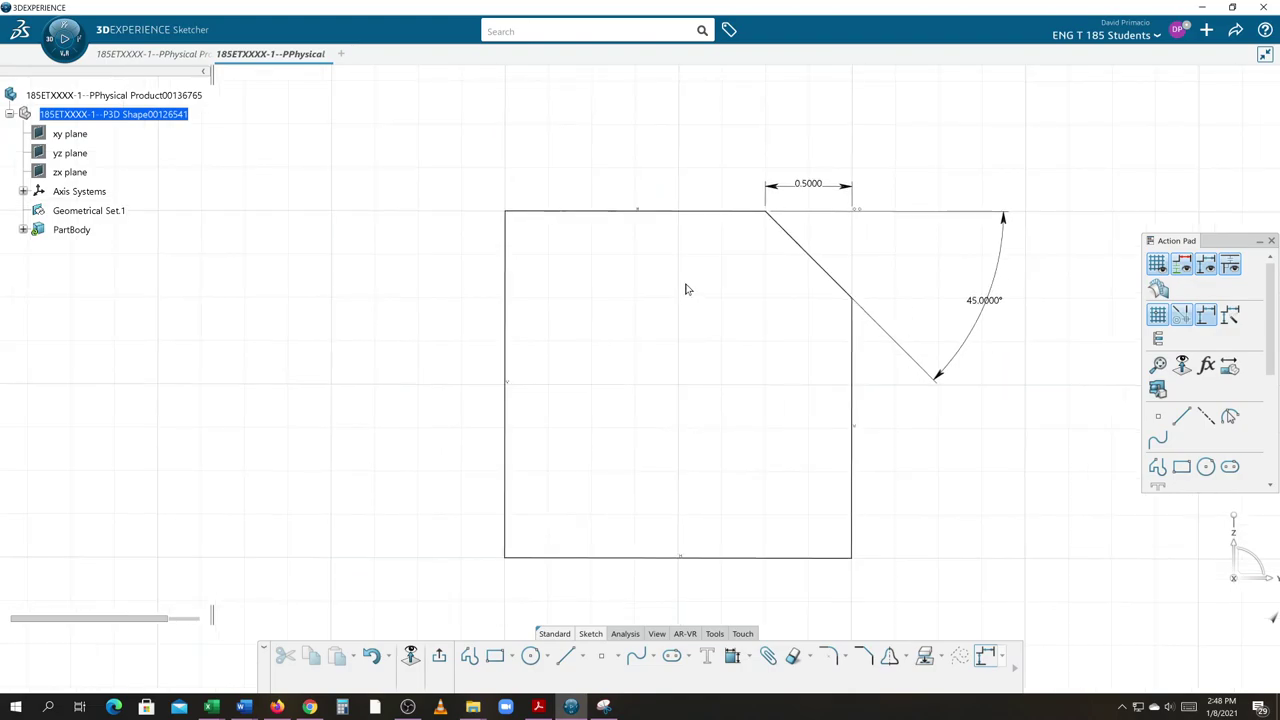
# - Review the constraint creation settings in the Sketcher preferences and close them without changes
pyautogui.click(1176, 40)
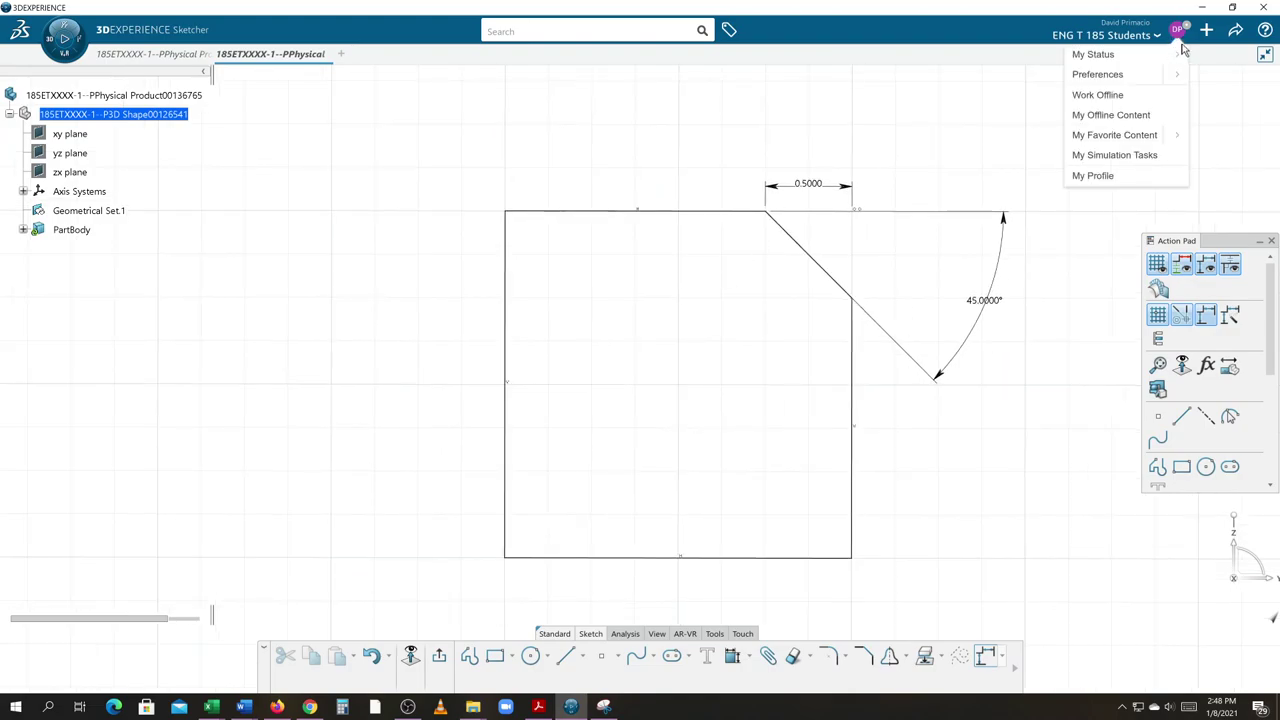
pyautogui.click(1183, 76)
pyautogui.click(1160, 80)
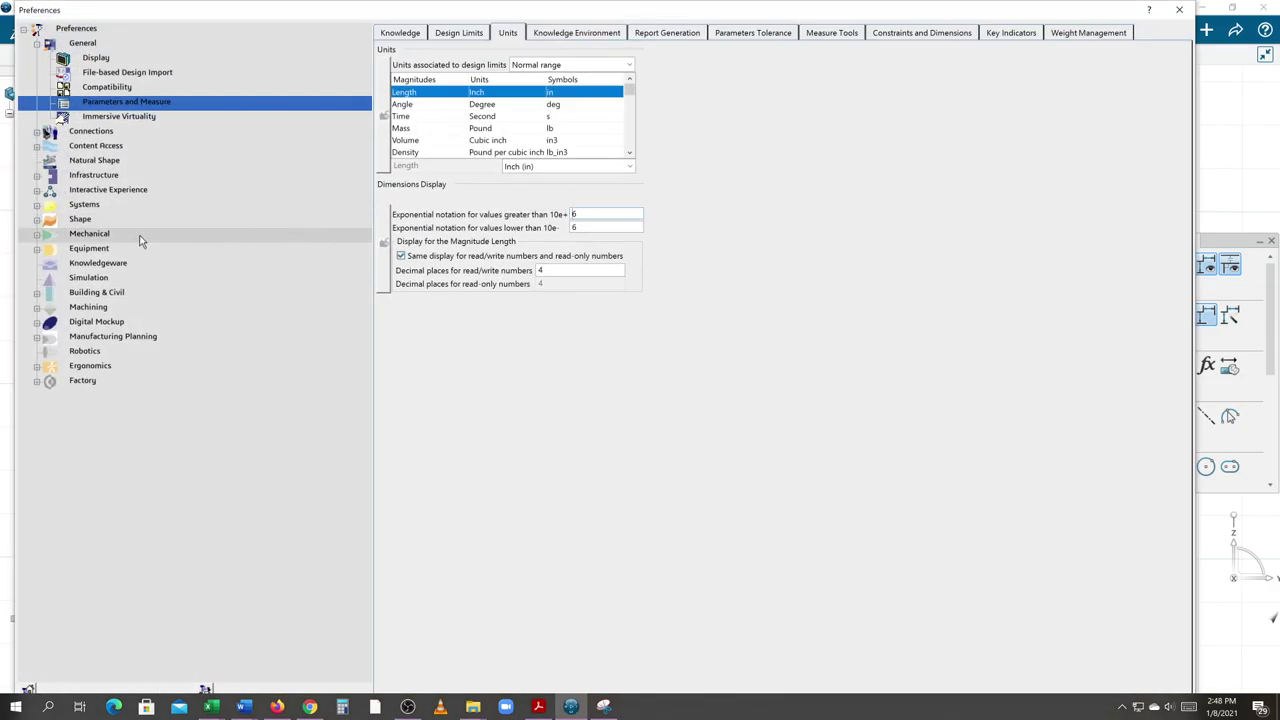
pyautogui.click(100, 236)
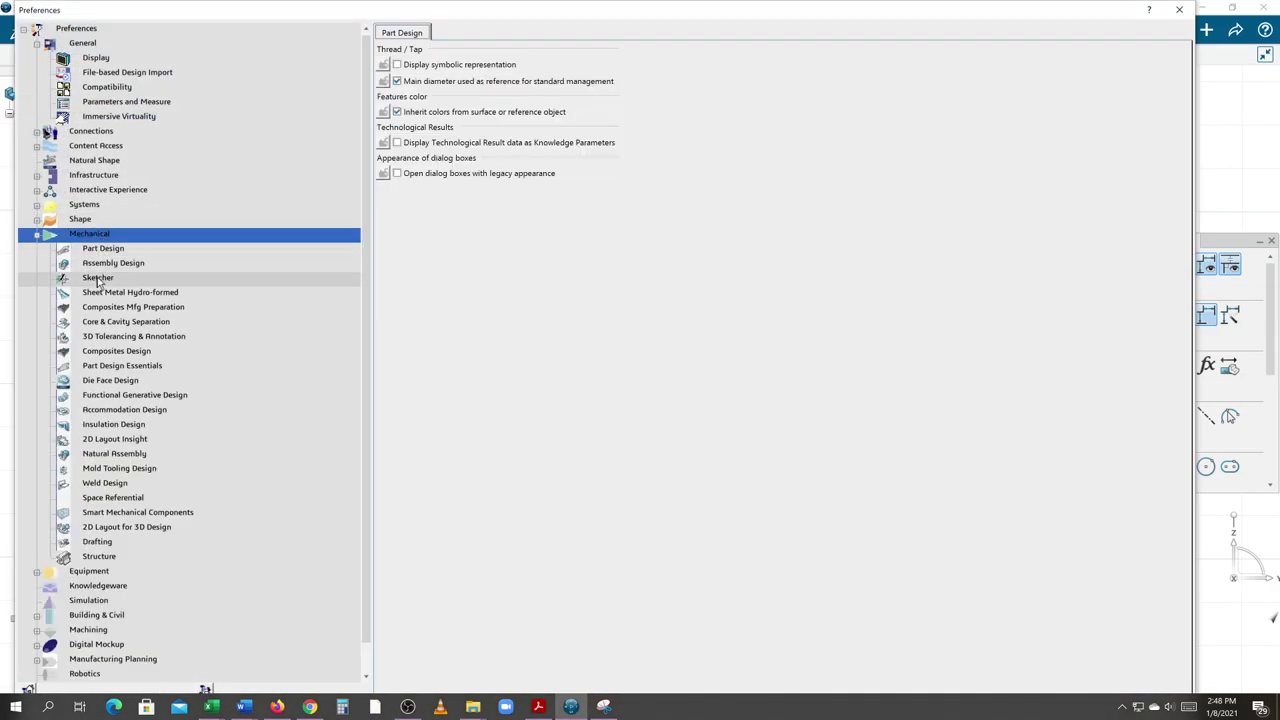
pyautogui.click(103, 277)
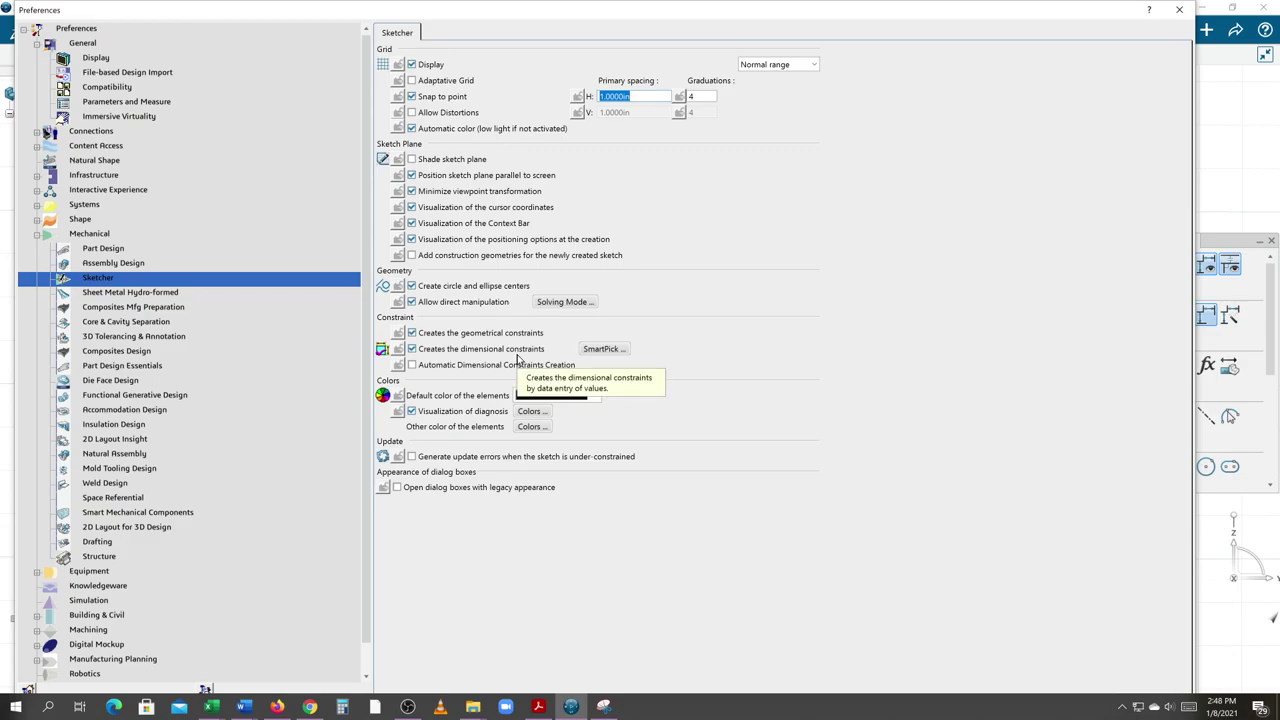
pyautogui.click(1178, 10)
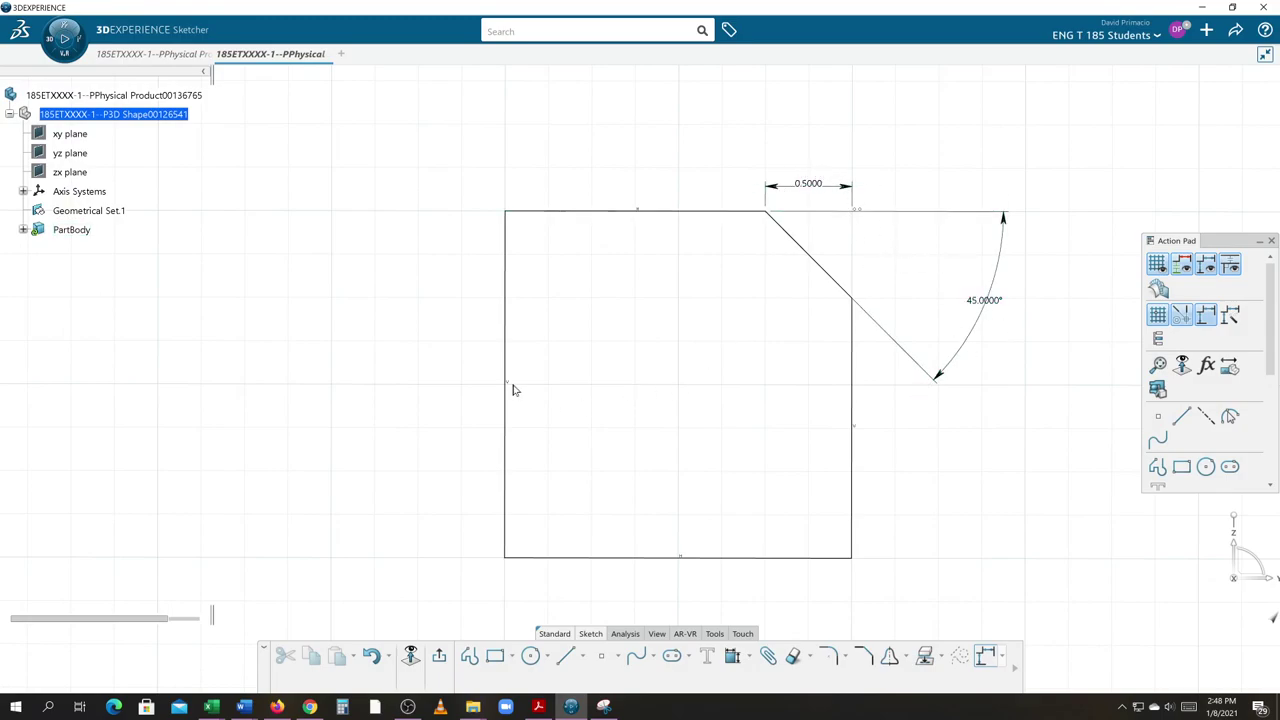
# - Expand the sketch's constraints in the tree and highlight its angle, offset, coincidence and parallelism constraints to examine the geometry each one controls
pyautogui.click(23, 230)
pyautogui.click(36, 249)
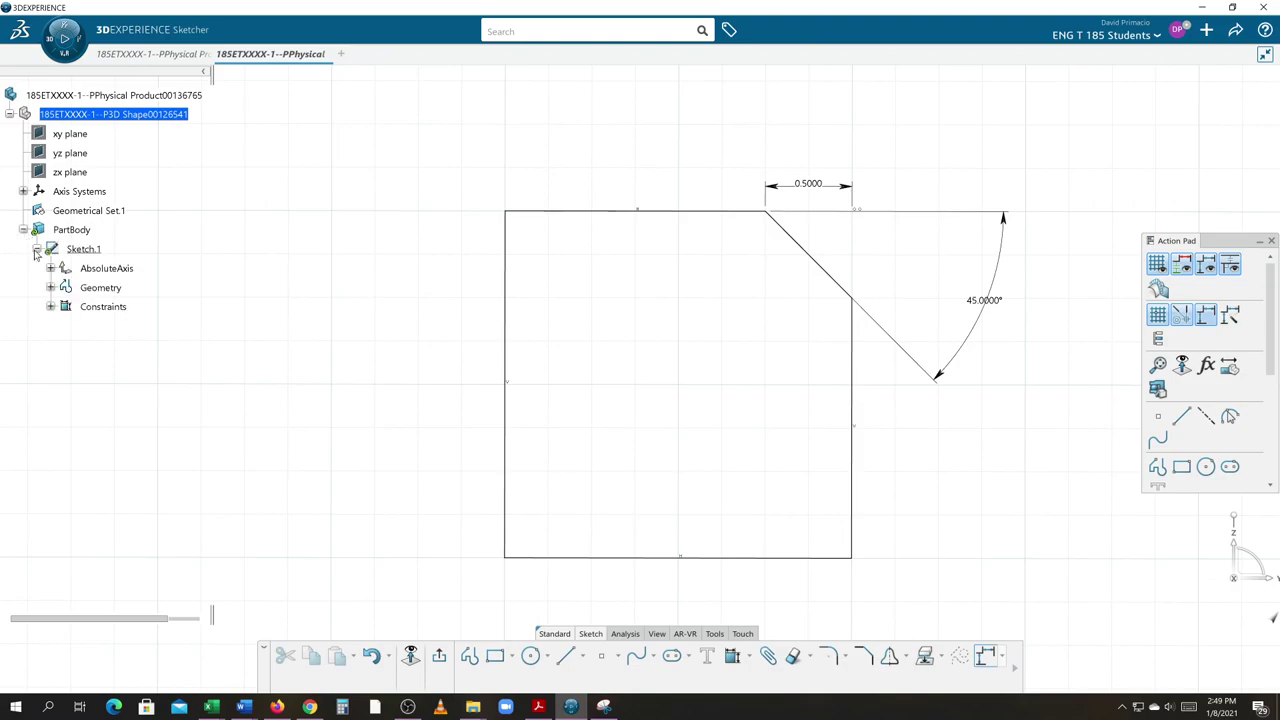
pyautogui.click(50, 307)
pyautogui.click(110, 460)
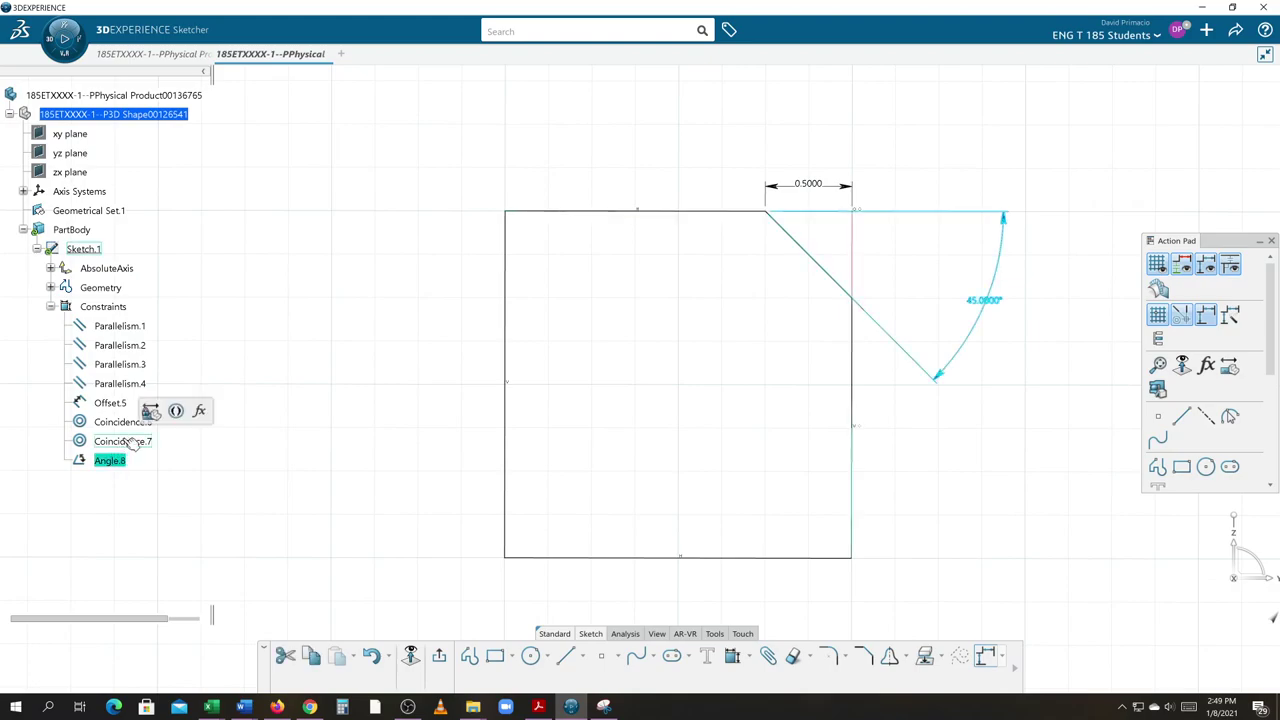
pyautogui.click(110, 403)
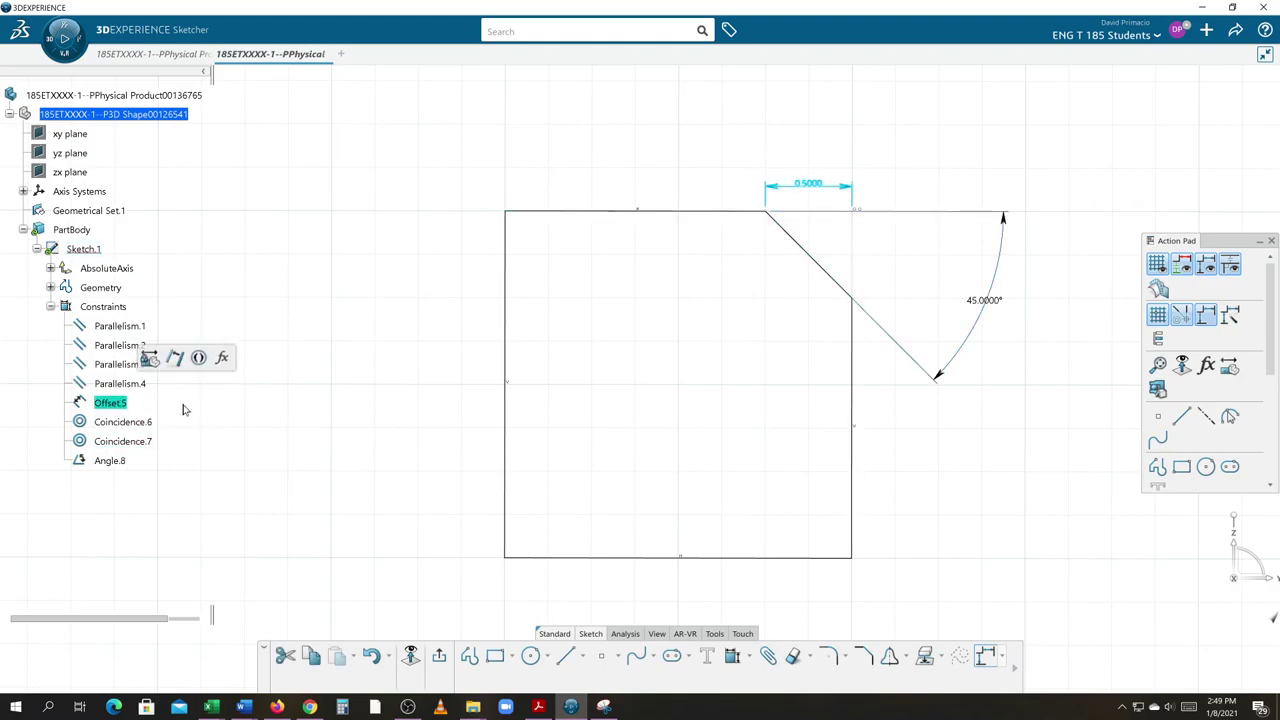
pyautogui.press('Escape')
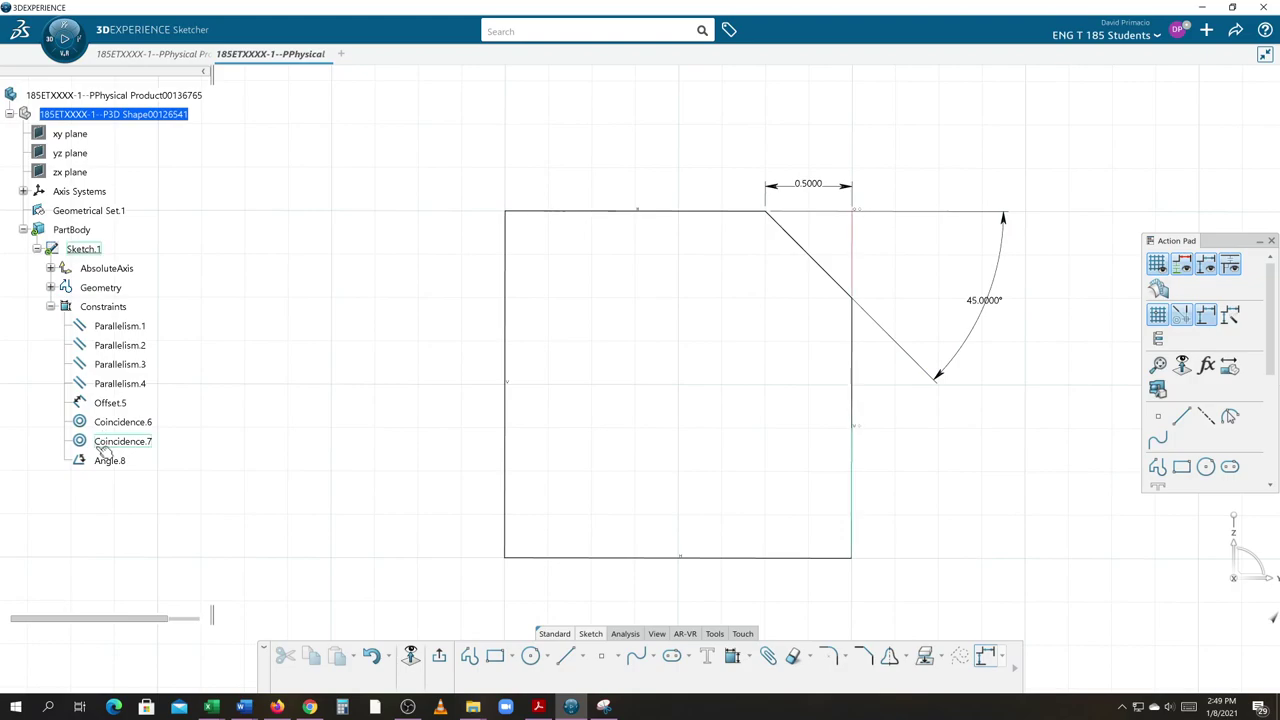
pyautogui.click(110, 442)
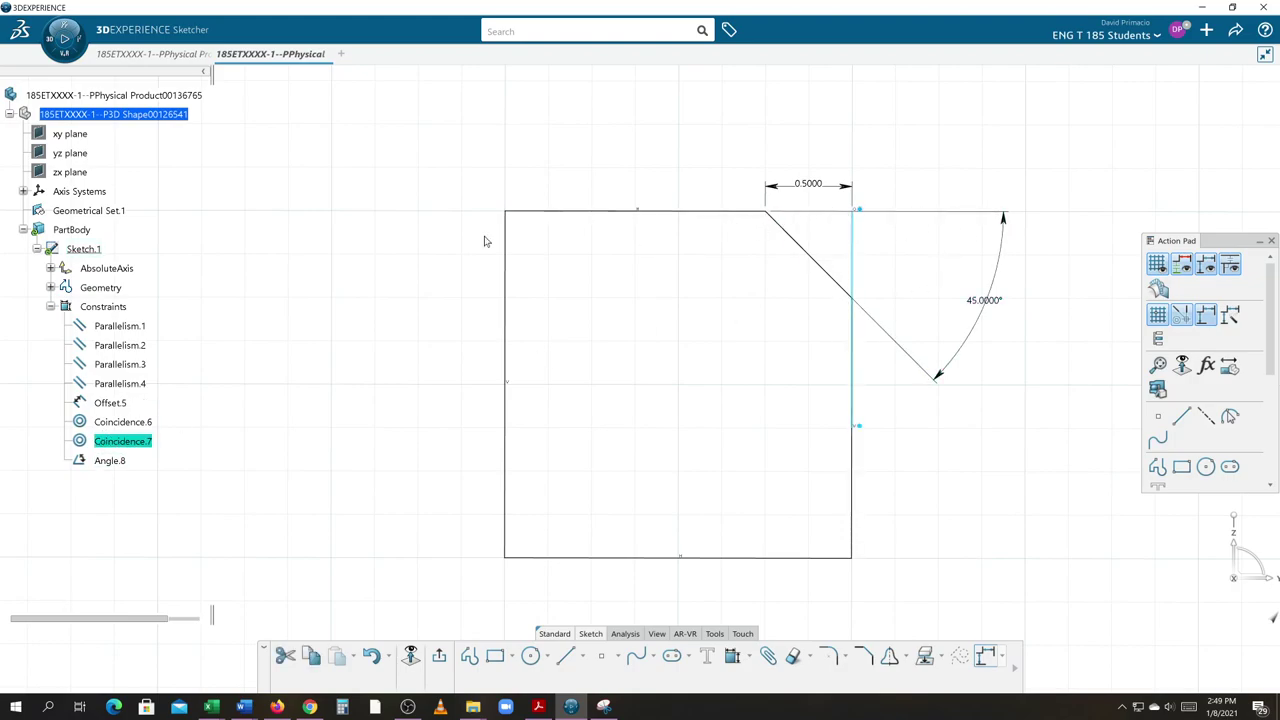
pyautogui.click(112, 326)
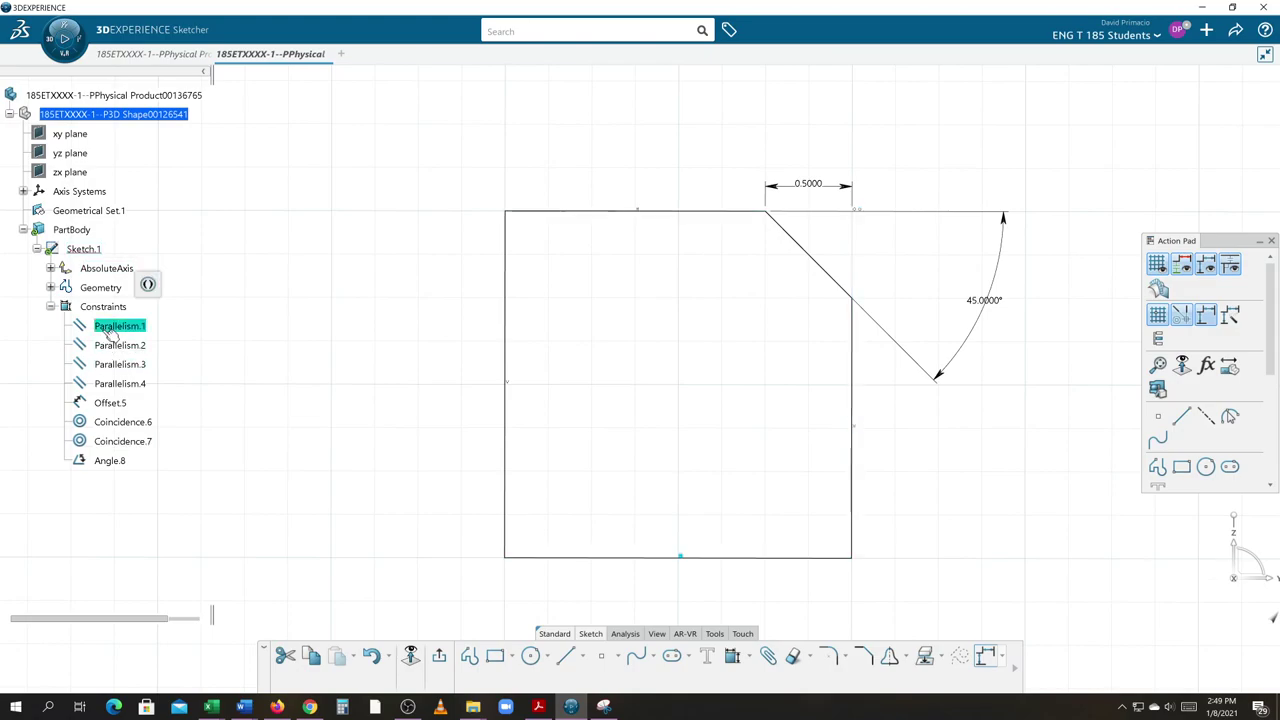
pyautogui.click(108, 345)
pyautogui.click(120, 365)
pyautogui.click(118, 384)
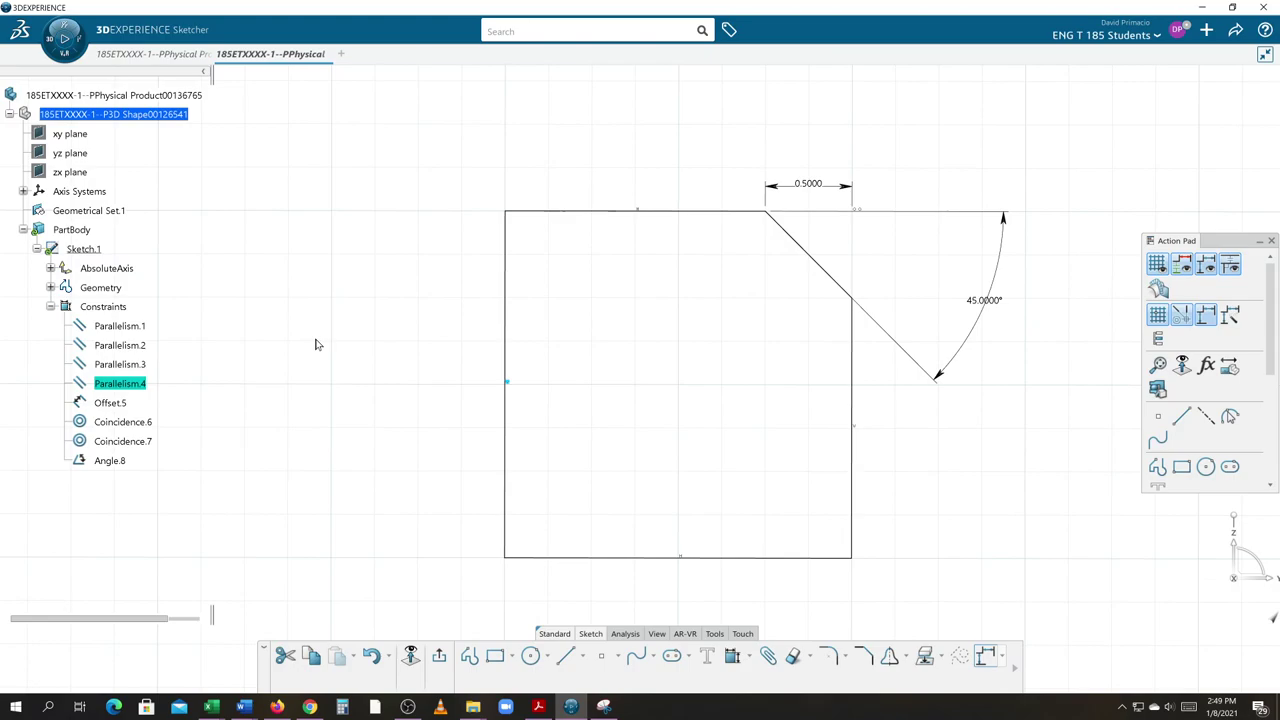
pyautogui.moveTo(371, 374)
pyautogui.mouseDown(button='middle')
pyautogui.moveTo(489, 197)
pyautogui.moveTo(489, 220)
pyautogui.moveTo(546, 243)
pyautogui.moveTo(562, 235)
pyautogui.mouseUp(button='middle')
pyautogui.click(459, 288)
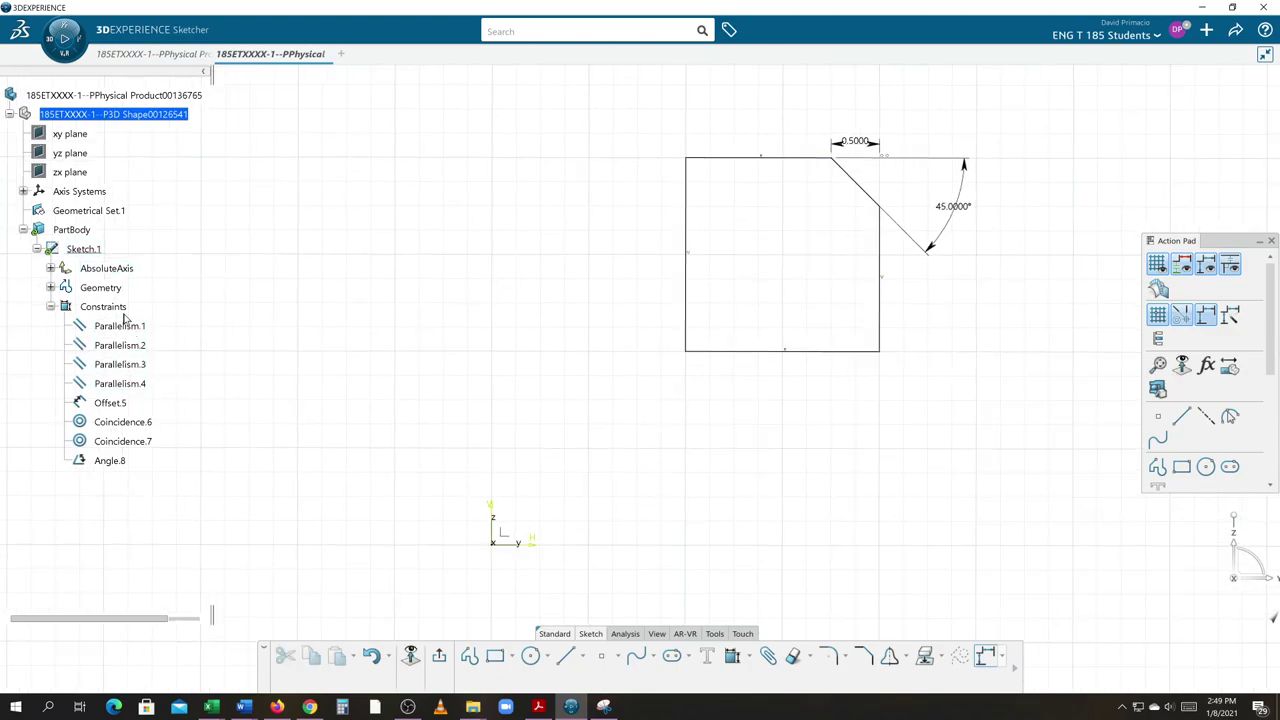
pyautogui.click(120, 330)
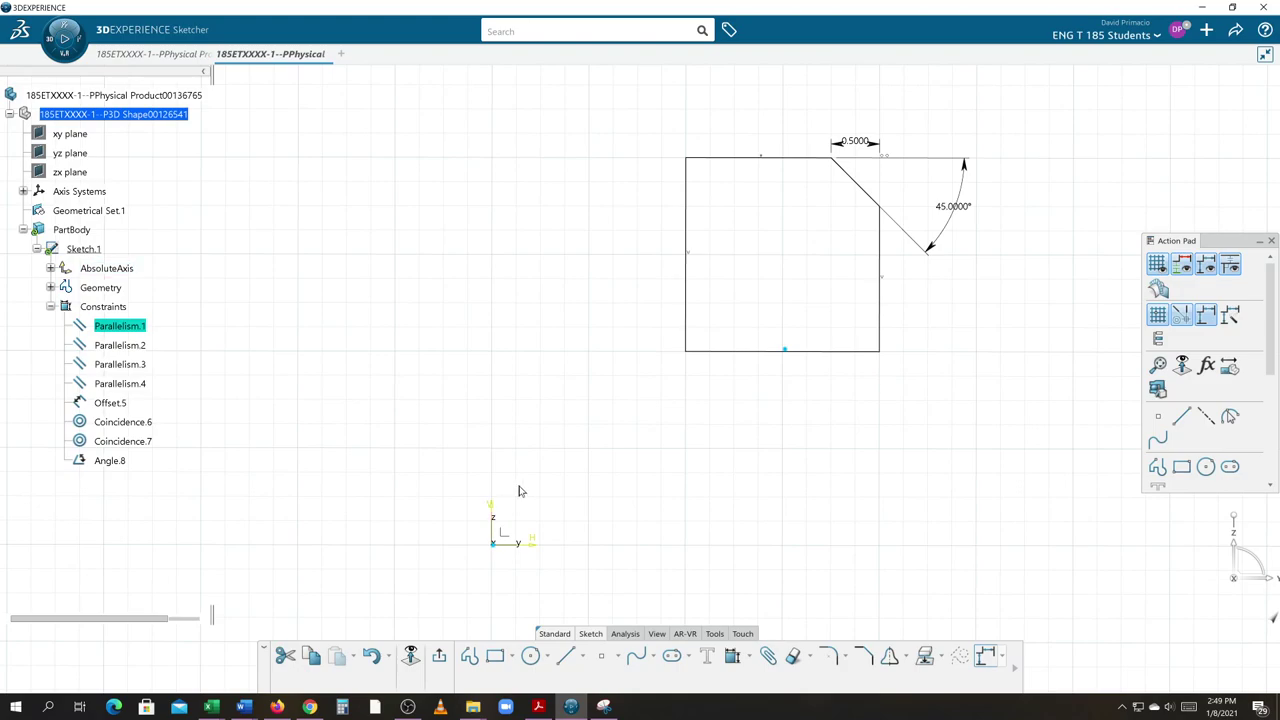
# - Dimension the length of the square's bottom edge, placing the dimension below it
pyautogui.moveTo(658, 368)
pyautogui.mouseDown(button='middle')
pyautogui.moveTo(571, 431)
pyautogui.moveTo(637, 363)
pyautogui.moveTo(623, 360)
pyautogui.mouseUp(button='middle')
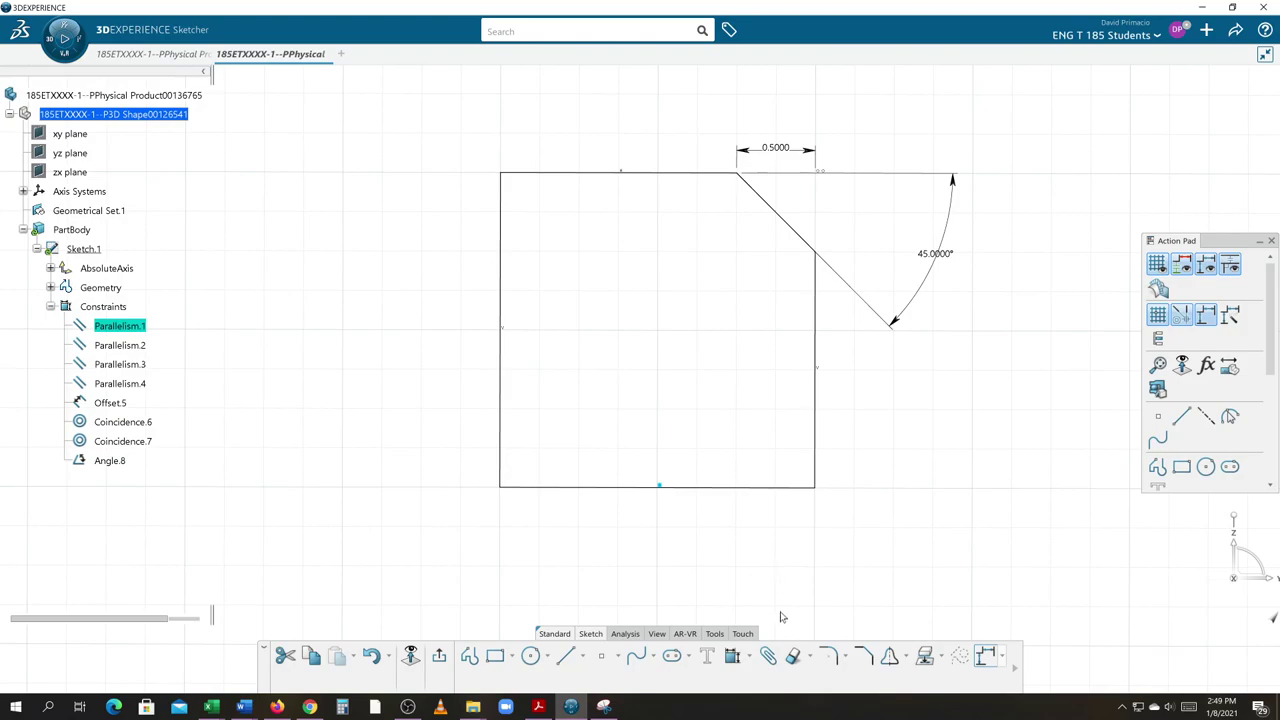
pyautogui.click(733, 657)
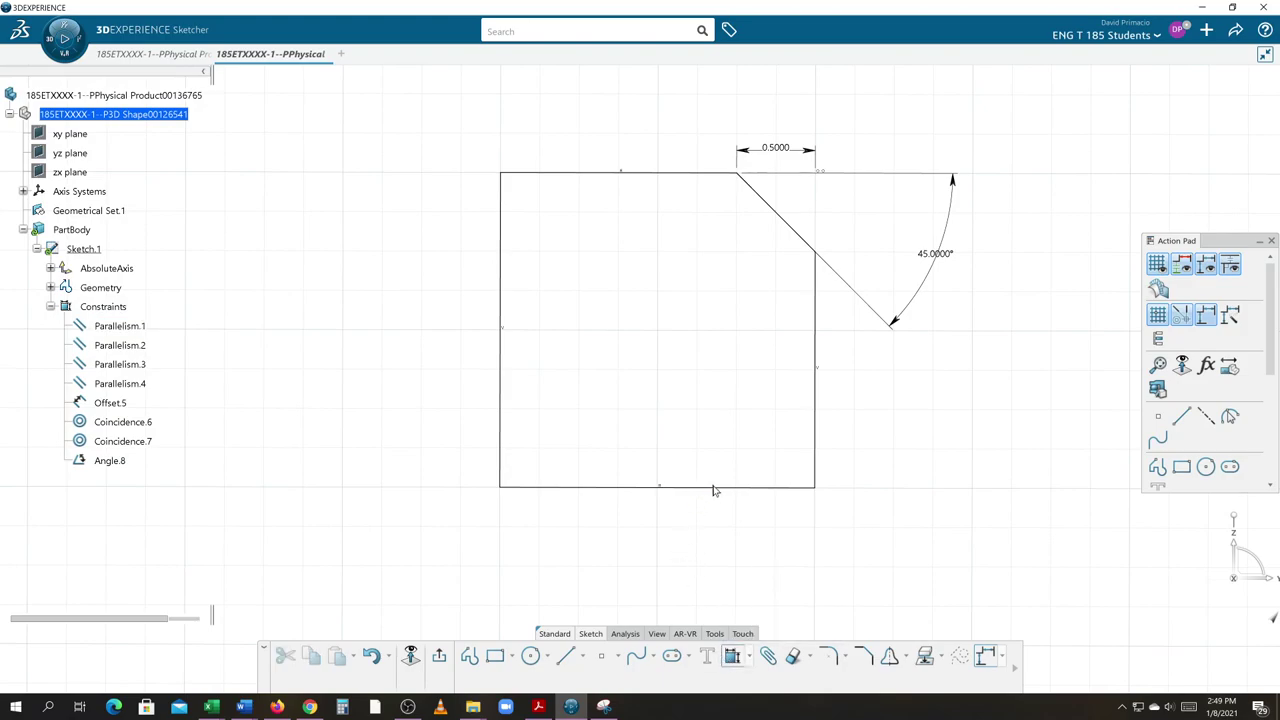
pyautogui.click(712, 490)
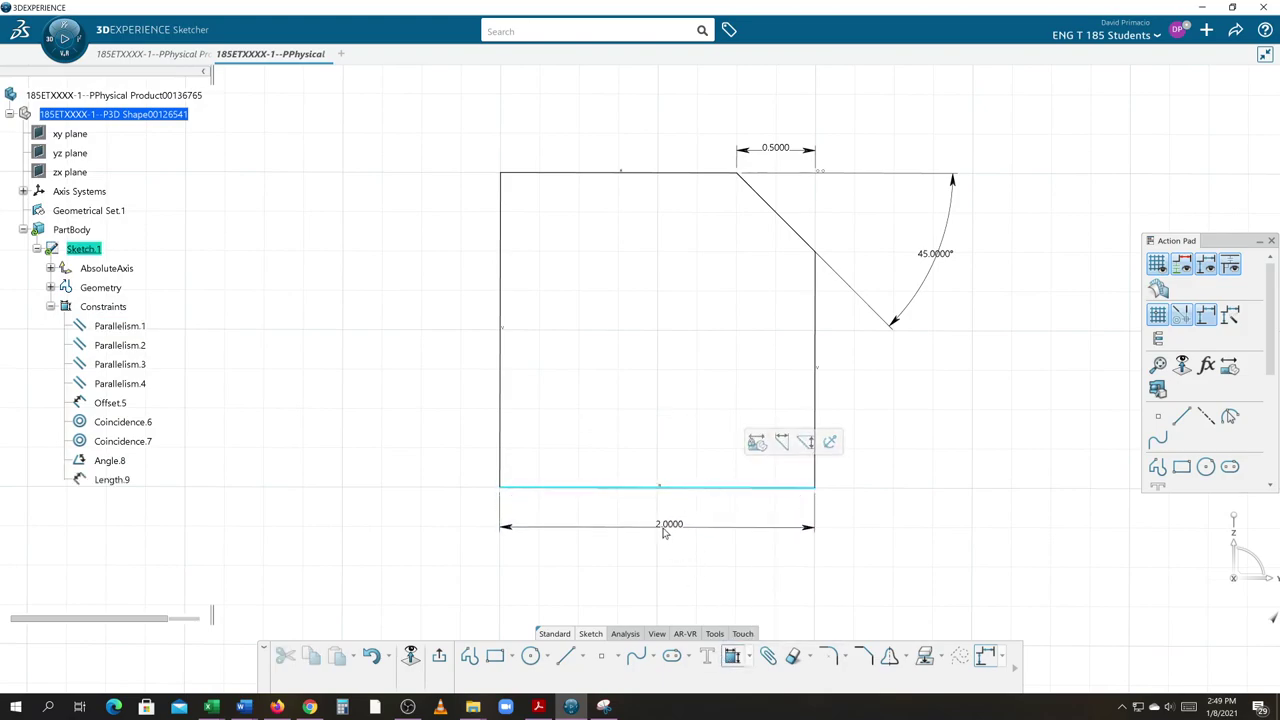
pyautogui.click(652, 540)
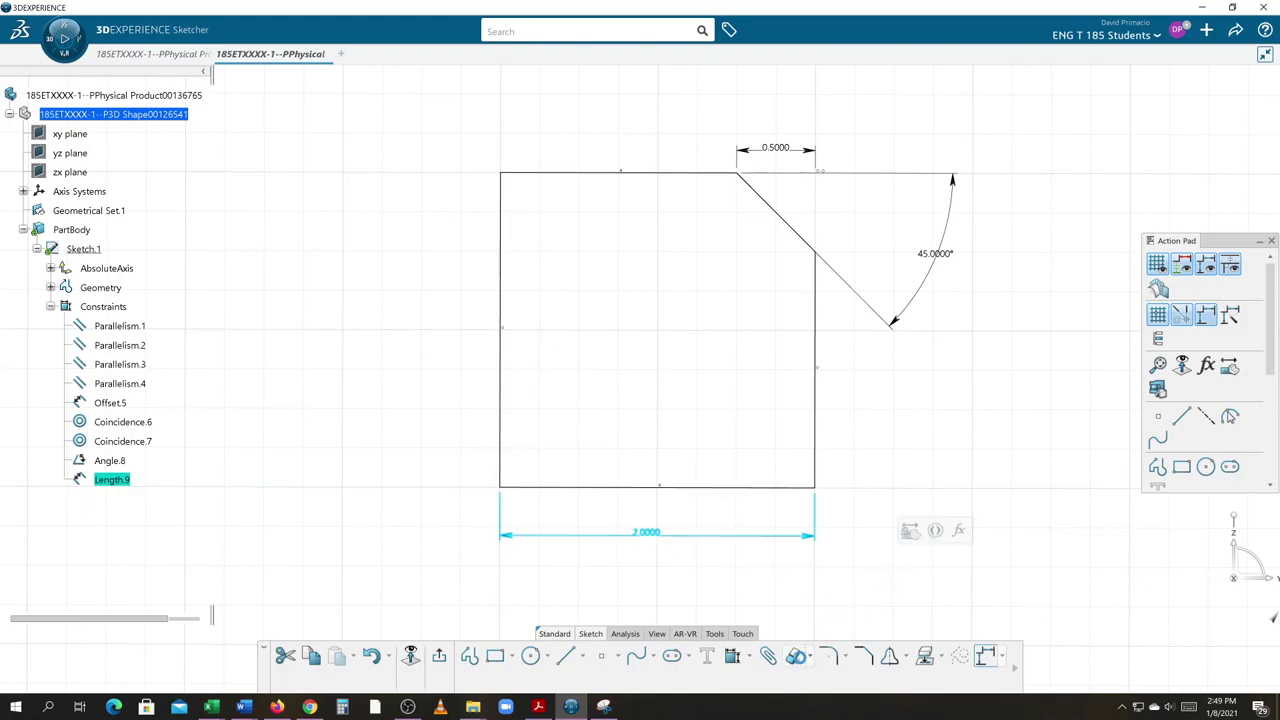
# - Dimension the length of the square's left edge, placing the dimension to its left
pyautogui.click(733, 657)
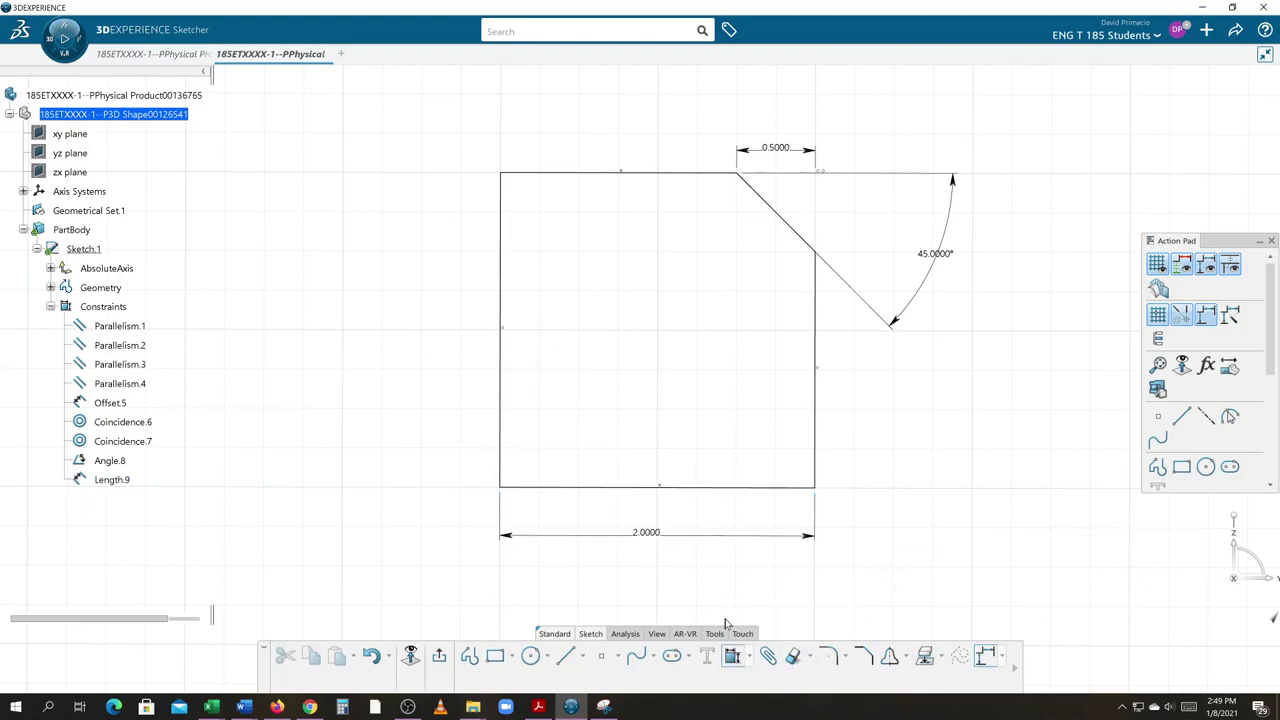
pyautogui.click(732, 657)
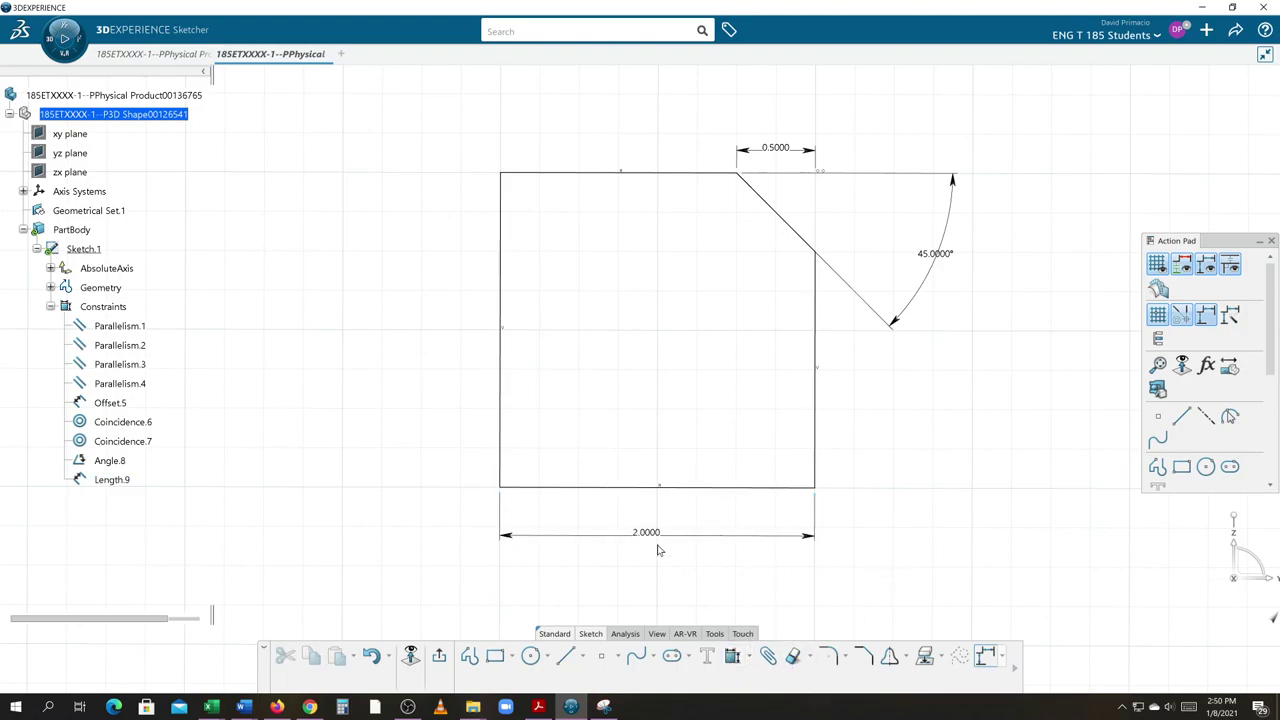
pyautogui.click(503, 439)
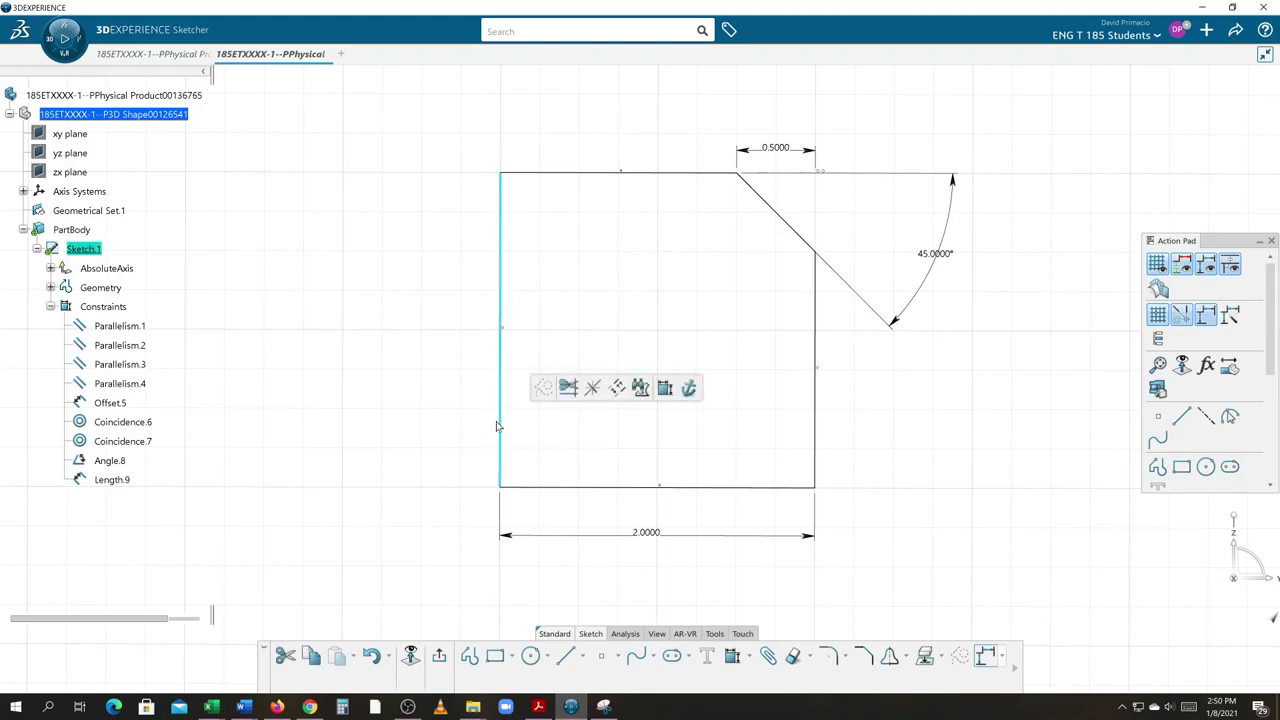
pyautogui.click(732, 656)
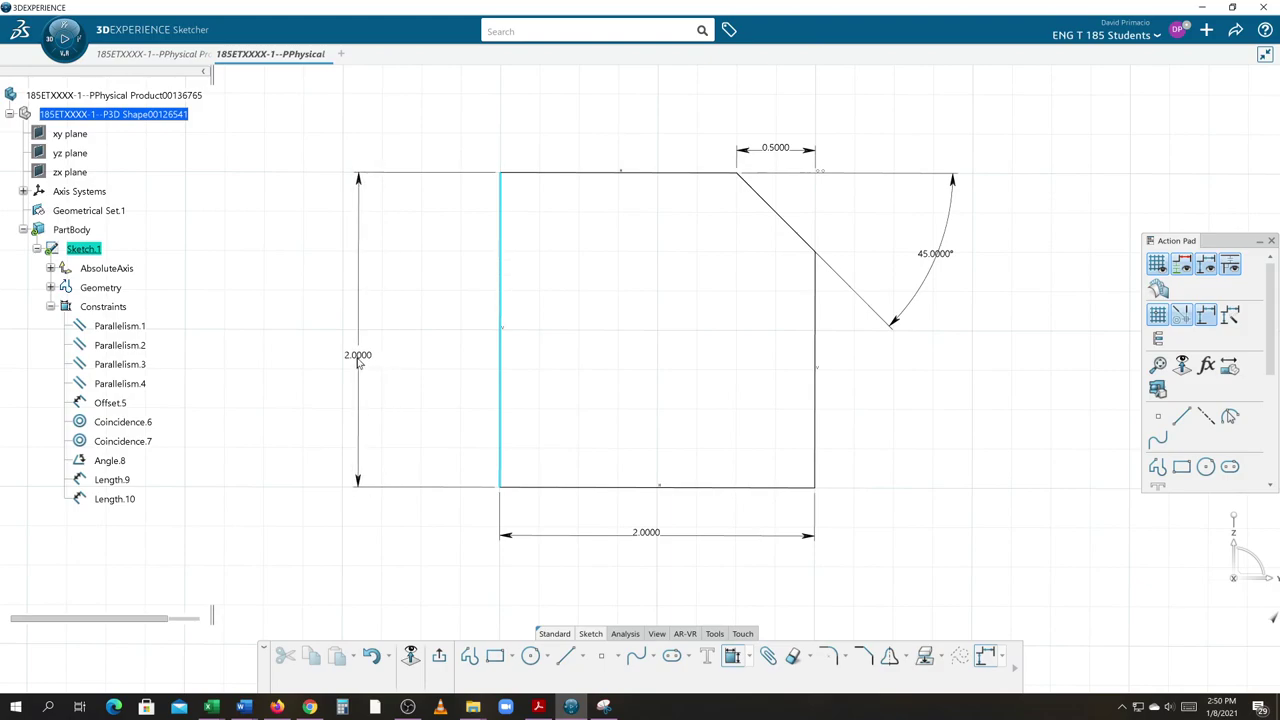
pyautogui.click(343, 360)
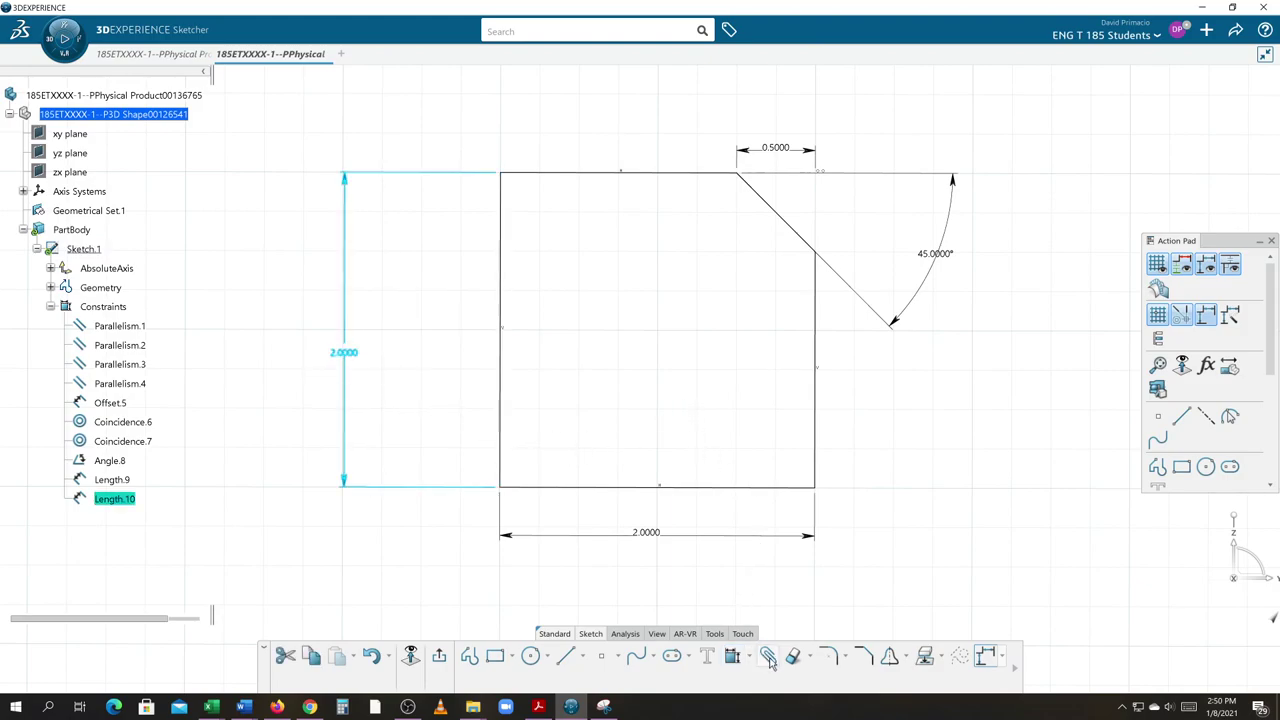
# - Chamfer the square's upper-left corner at 45° with a length of about 0.35 in, converting the left edge's length constraint into a distance
pyautogui.click(868, 658)
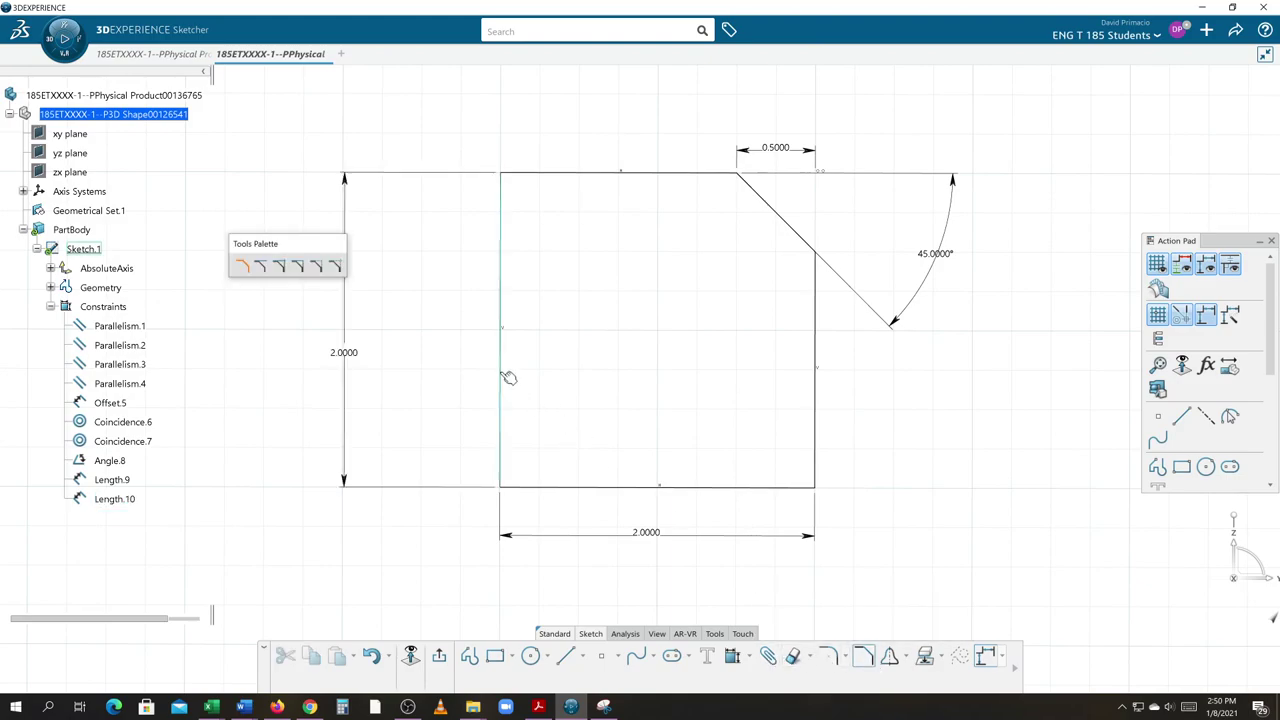
pyautogui.click(502, 265)
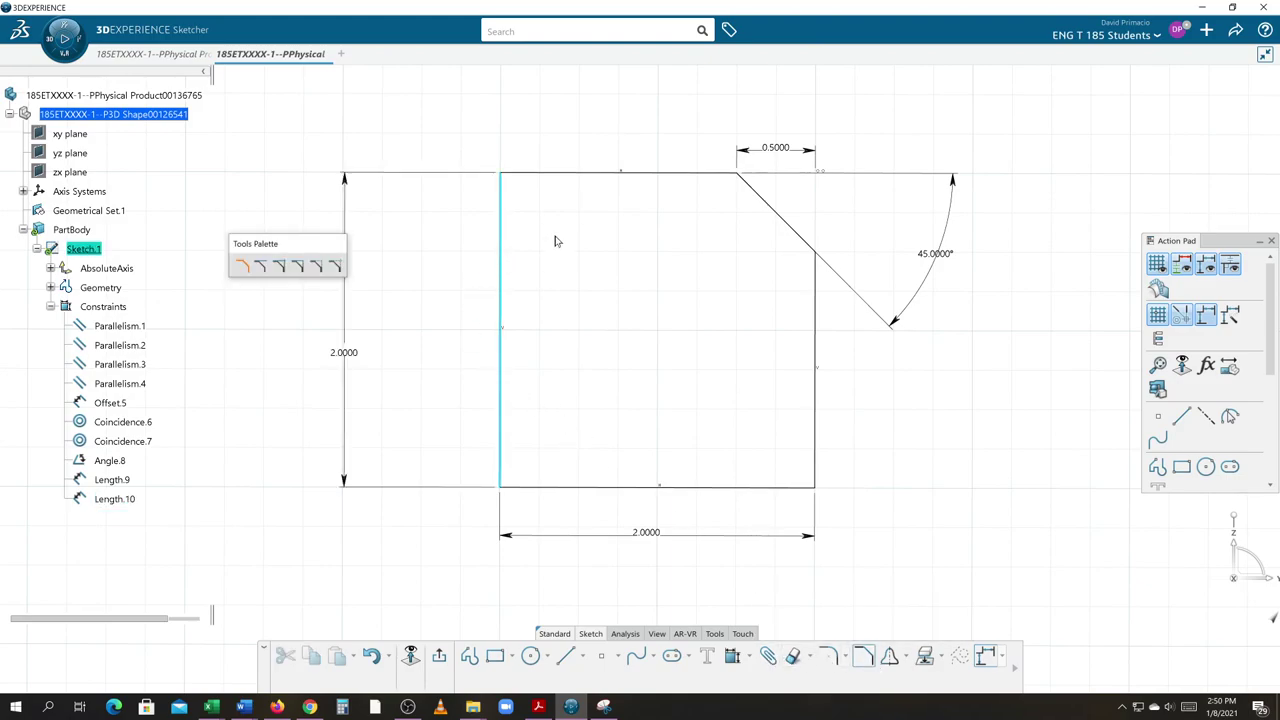
pyautogui.click(580, 178)
pyautogui.click(709, 277)
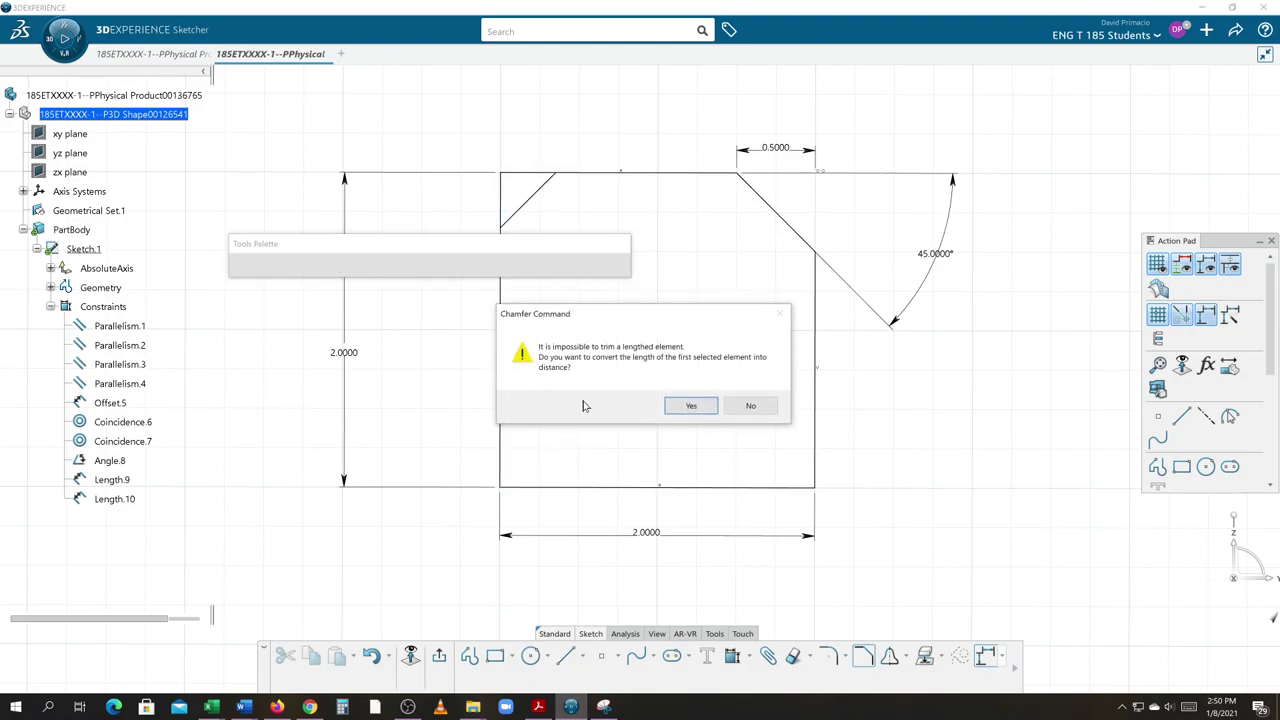
pyautogui.click(691, 410)
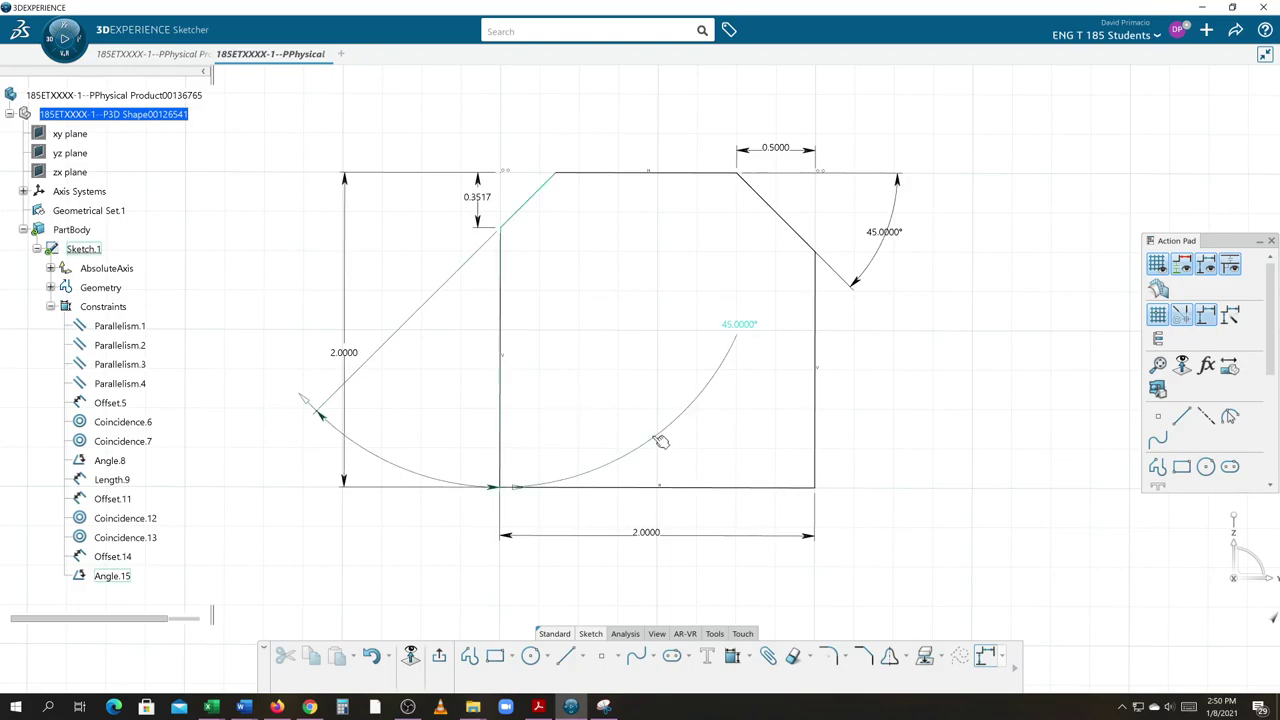
# - Move the upper-left chamfer's 45° angle dimension above the corner and center its text along the arc
pyautogui.click(557, 480)
pyautogui.moveTo(557, 480)
pyautogui.mouseDown()
pyautogui.moveTo(543, 186)
pyautogui.moveTo(536, 214)
pyautogui.mouseUp()
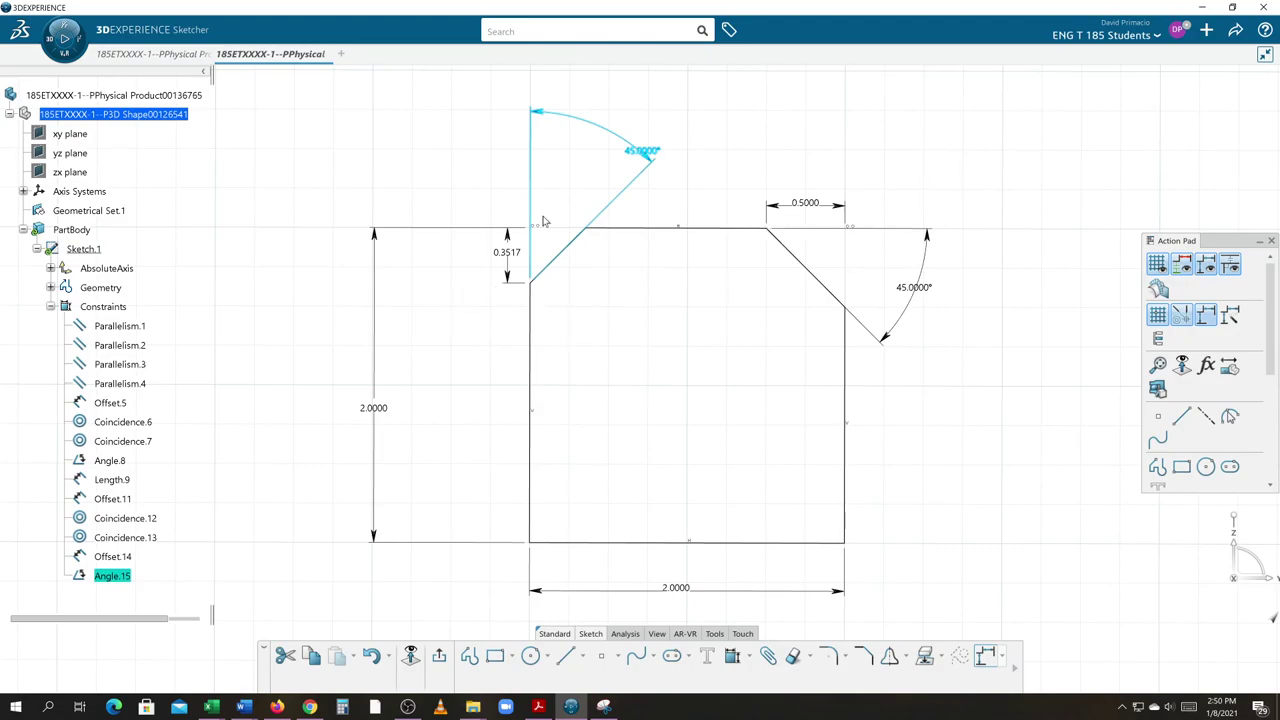
pyautogui.click(642, 152)
pyautogui.moveTo(642, 152); pyautogui.dragTo(597, 129)
# - Set the upper-left chamfer's vertical offset dimension to 0.5 in
pyautogui.doubleClick(507, 256)
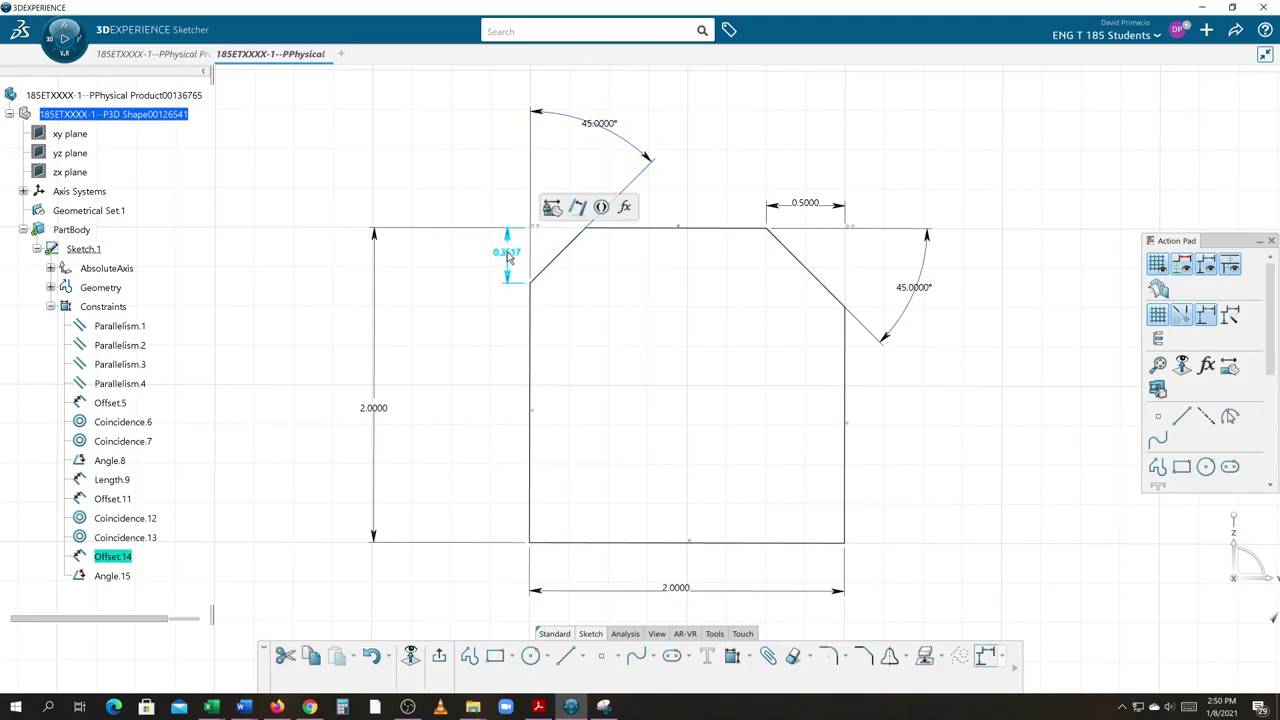
pyautogui.write('0.5')
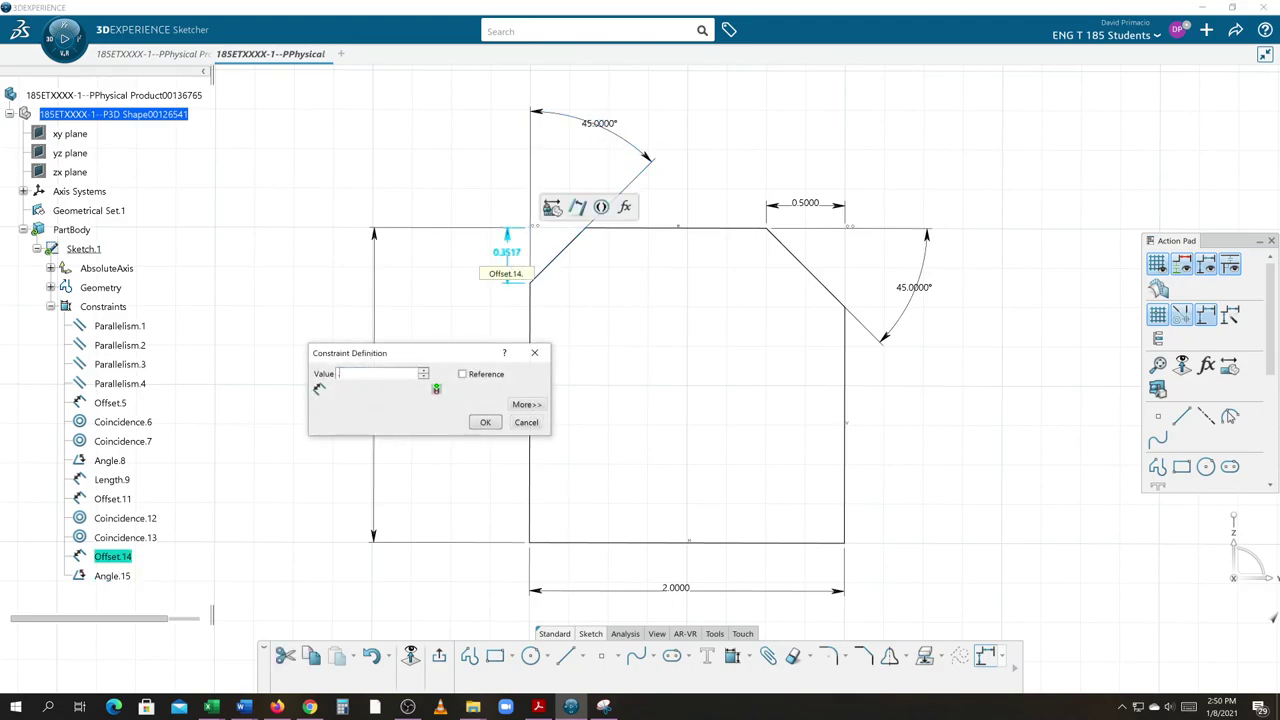
pyautogui.click(485, 422)
pyautogui.click(477, 381)
pyautogui.moveTo(493, 386)
pyautogui.mouseDown(button='middle')
pyautogui.moveTo(446, 337)
pyautogui.moveTo(453, 370)
pyautogui.mouseUp(button='middle')
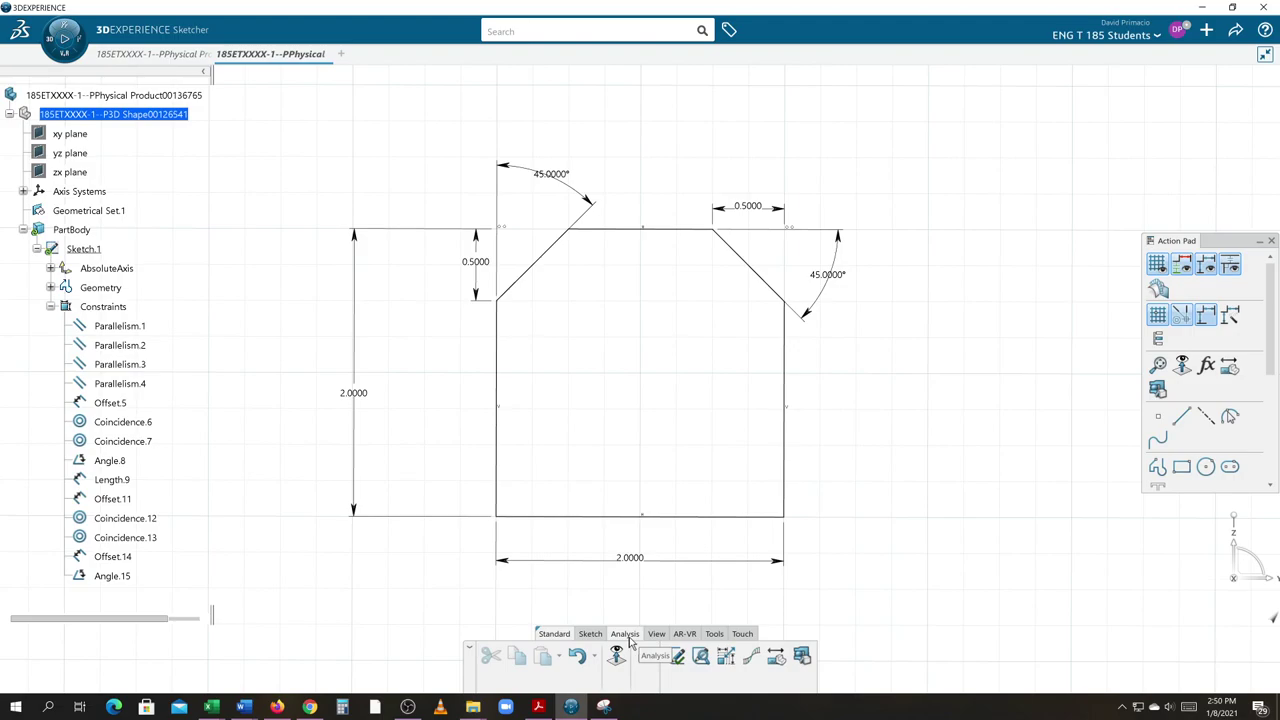
# - Run Sketch Analysis on the implicit profile and check the sketch's solving status
pyautogui.click(701, 663)
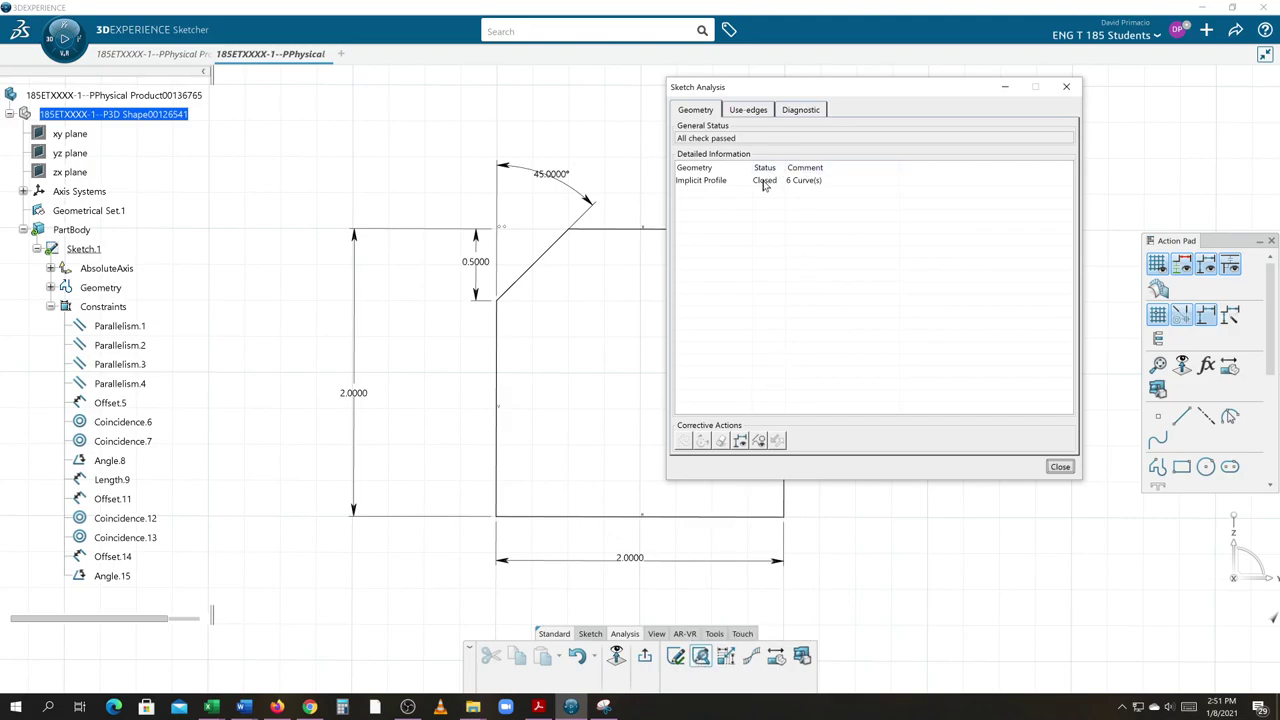
pyautogui.click(763, 182)
pyautogui.moveTo(911, 94); pyautogui.dragTo(1097, 113)
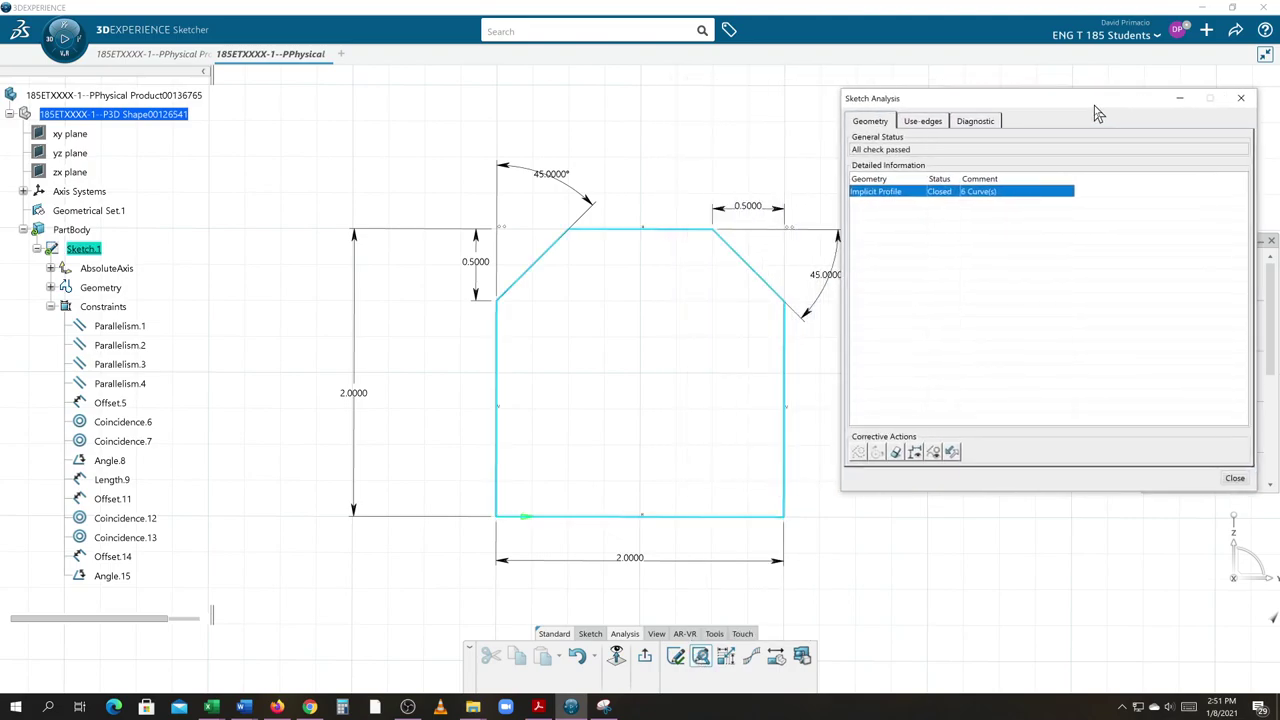
pyautogui.click(673, 663)
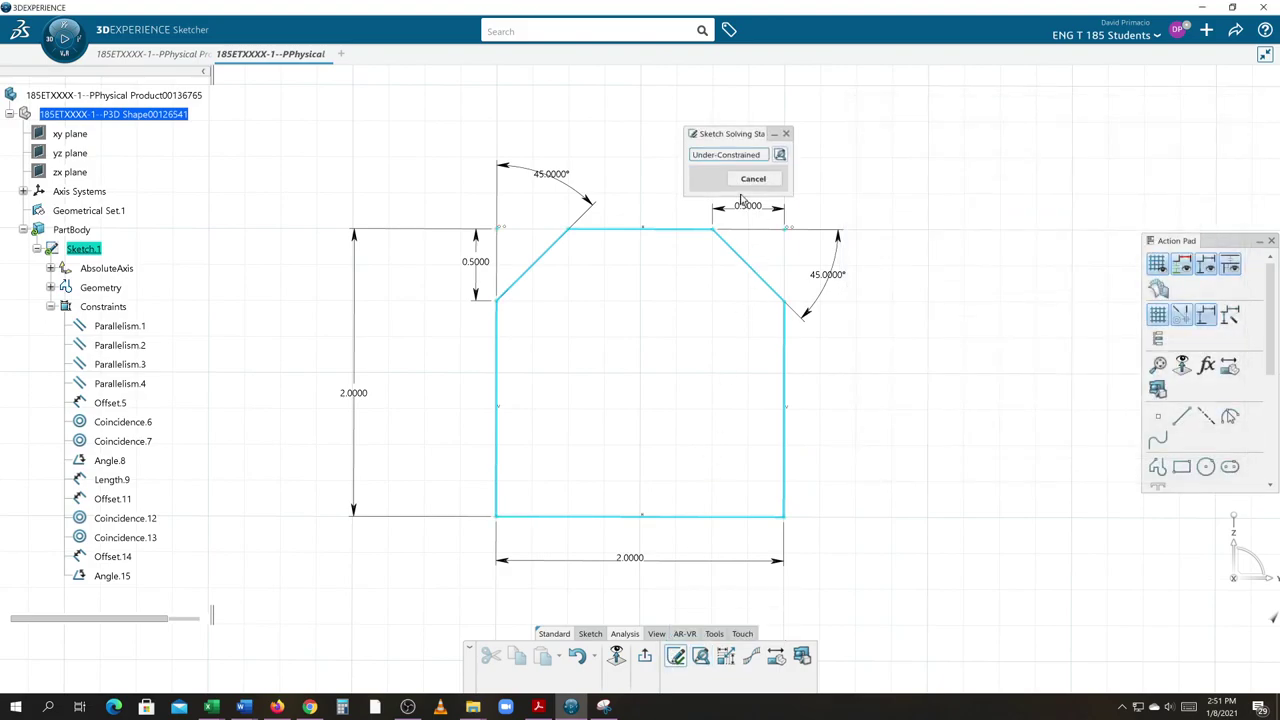
pyautogui.moveTo(733, 134); pyautogui.dragTo(693, 108)
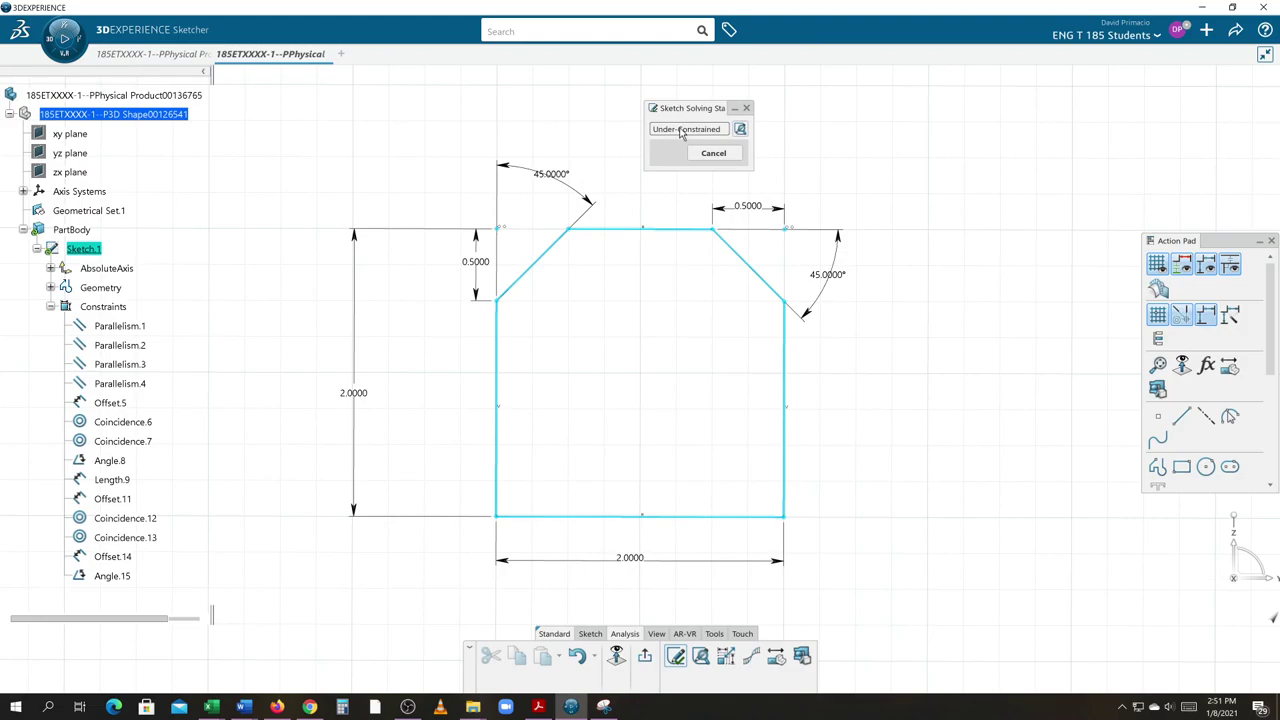
pyautogui.click(716, 155)
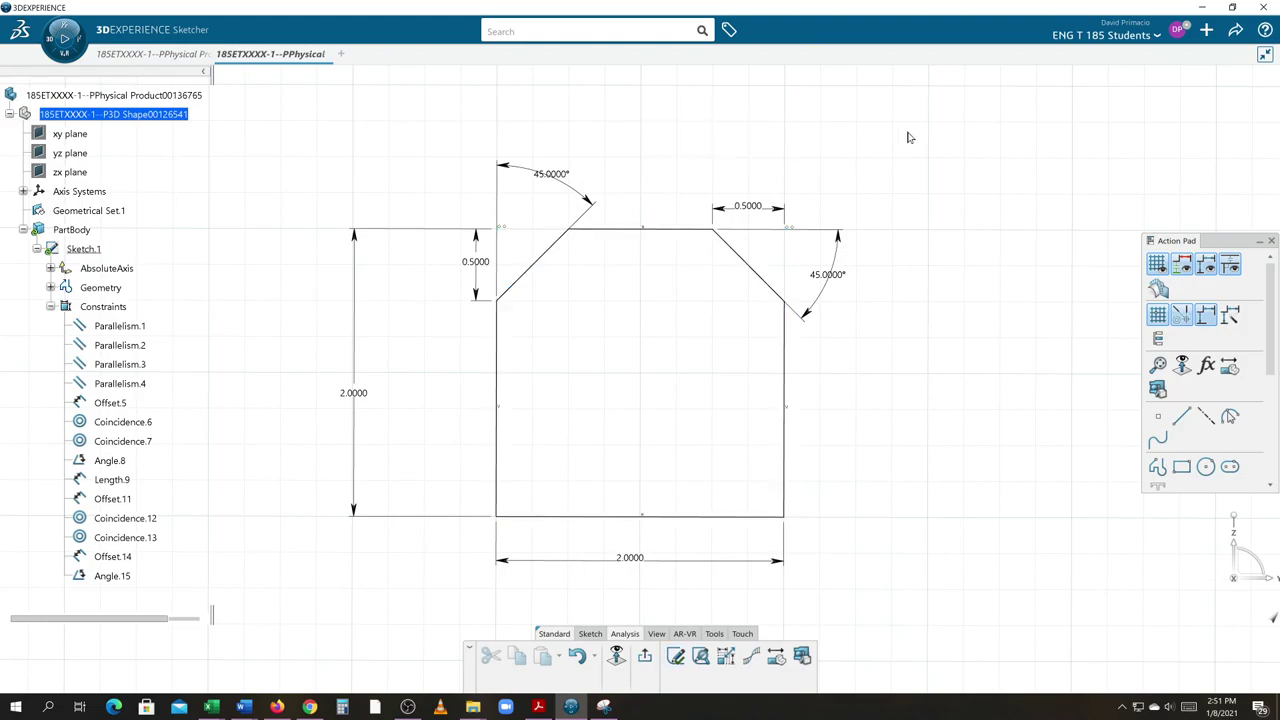
# - Dimension the profile's bottom edge from the sketch's horizontal axis and accept 2 in for the offset
pyautogui.click(589, 636)
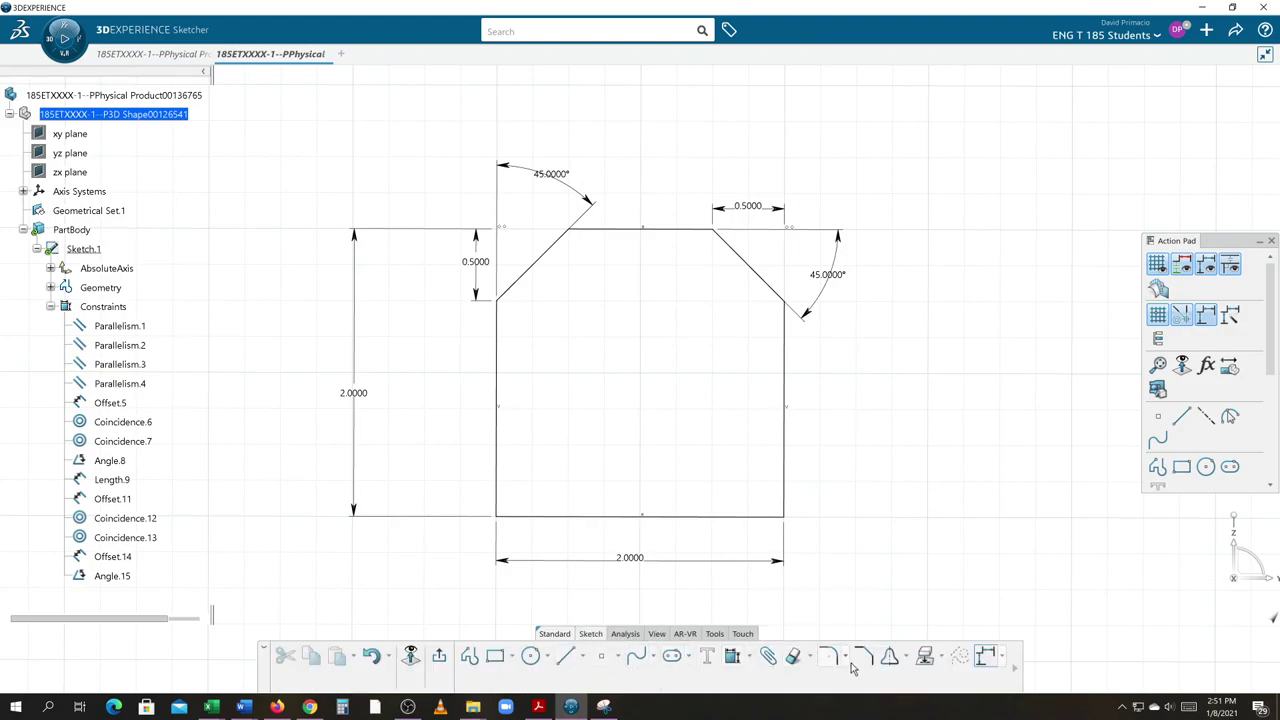
pyautogui.click(711, 518)
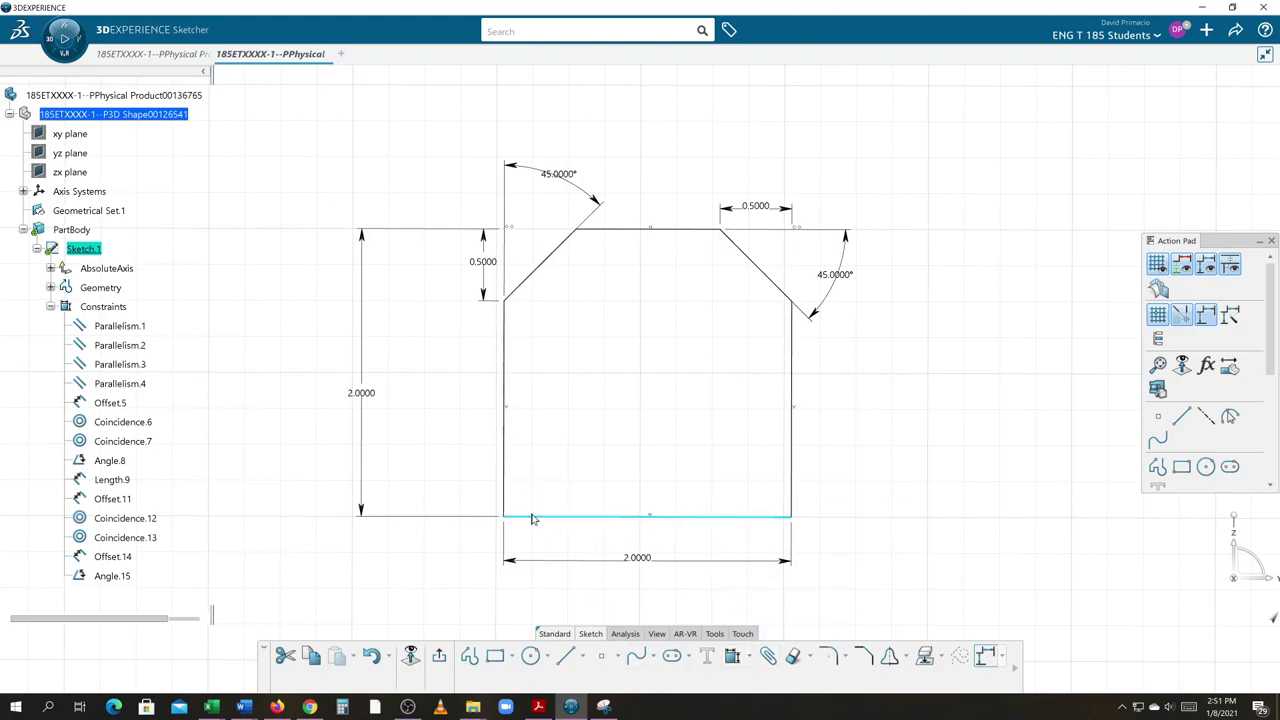
pyautogui.moveTo(678, 574); pyautogui.dragTo(657, 513, button='middle')
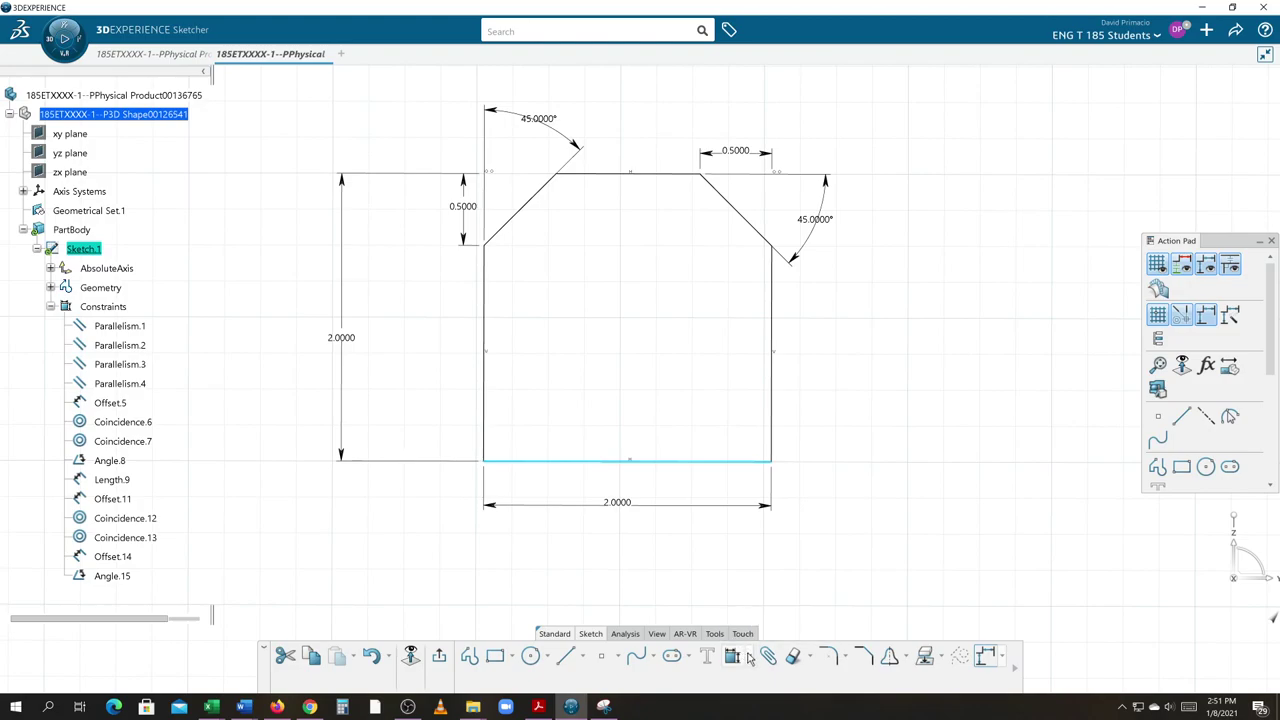
pyautogui.click(718, 633)
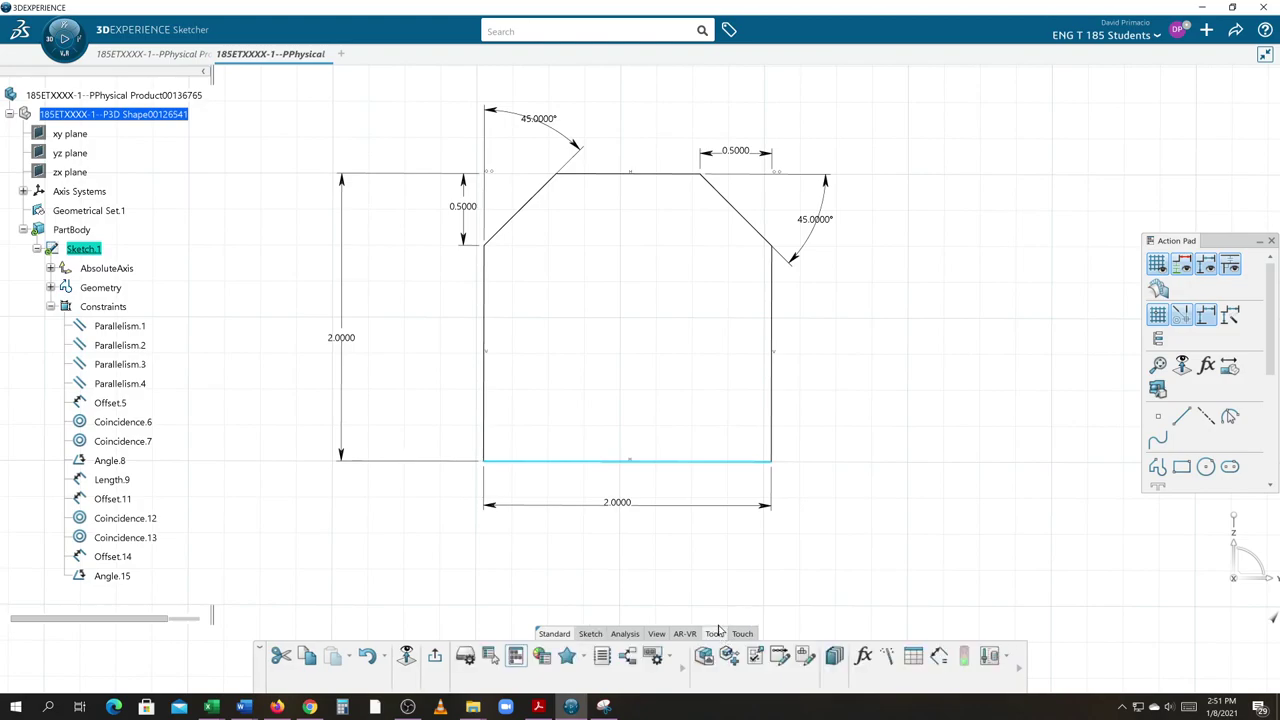
pyautogui.click(591, 634)
pyautogui.click(732, 655)
pyautogui.click(629, 461)
pyautogui.click(629, 586)
pyautogui.moveTo(663, 541)
pyautogui.mouseDown(button='middle')
pyautogui.moveTo(760, 460)
pyautogui.moveTo(820, 380)
pyautogui.mouseUp(button='middle')
pyautogui.moveTo(791, 398)
pyautogui.mouseDown()
pyautogui.moveTo(443, 551)
pyautogui.moveTo(376, 549)
pyautogui.moveTo(395, 556)
pyautogui.mouseUp()
pyautogui.click(392, 549)
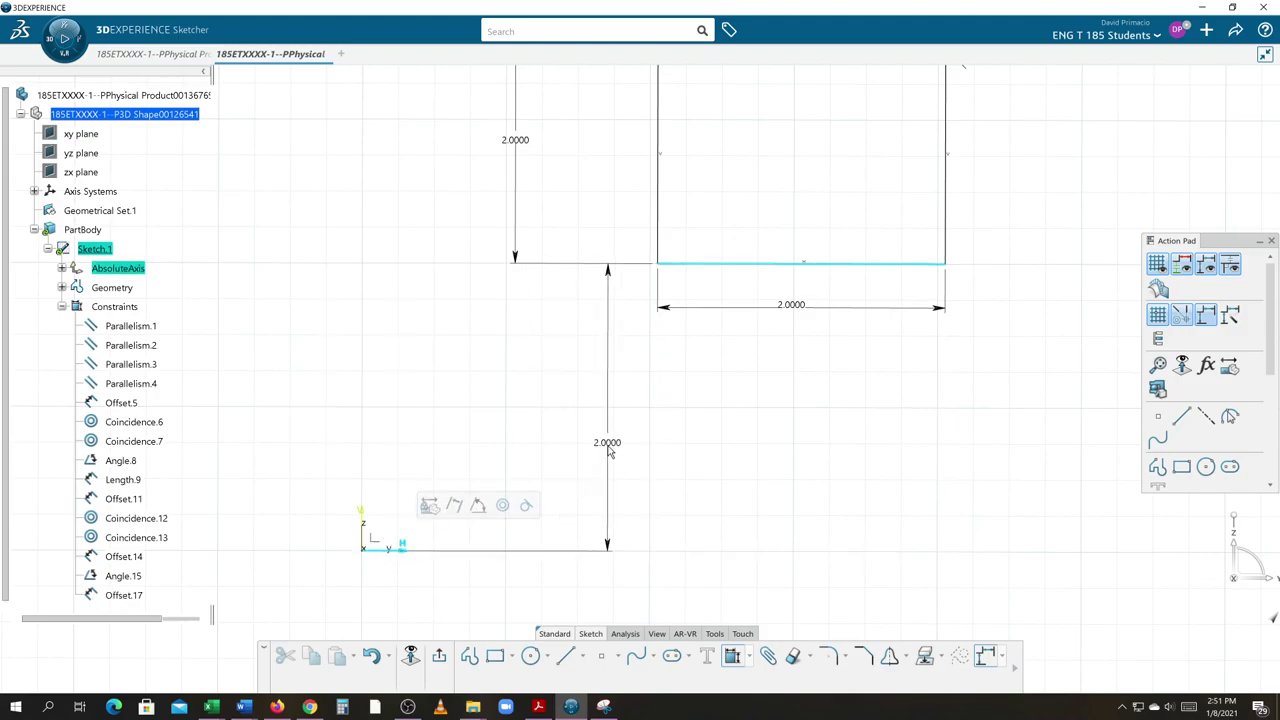
pyautogui.click(605, 450)
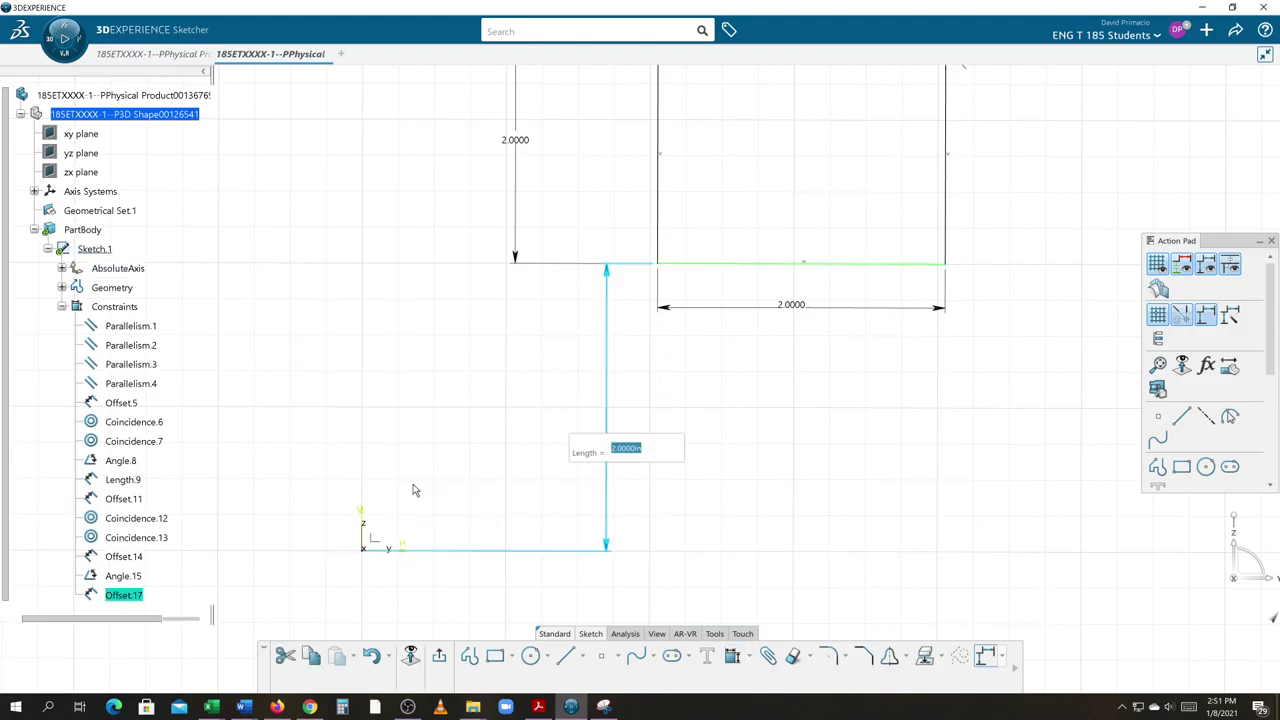
pyautogui.press('Return')
pyautogui.press('Escape')
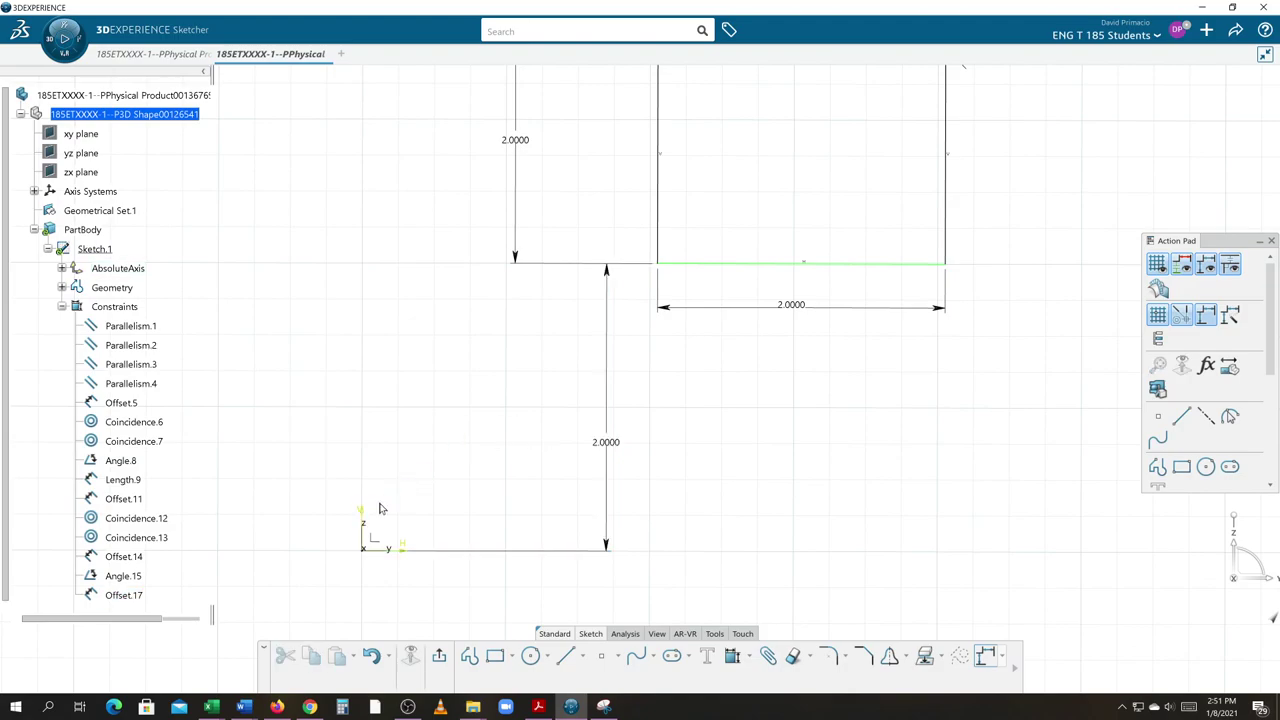
# - Dimension the profile's left edge from the sketch's vertical axis and set the offset to 2 in
pyautogui.click(732, 657)
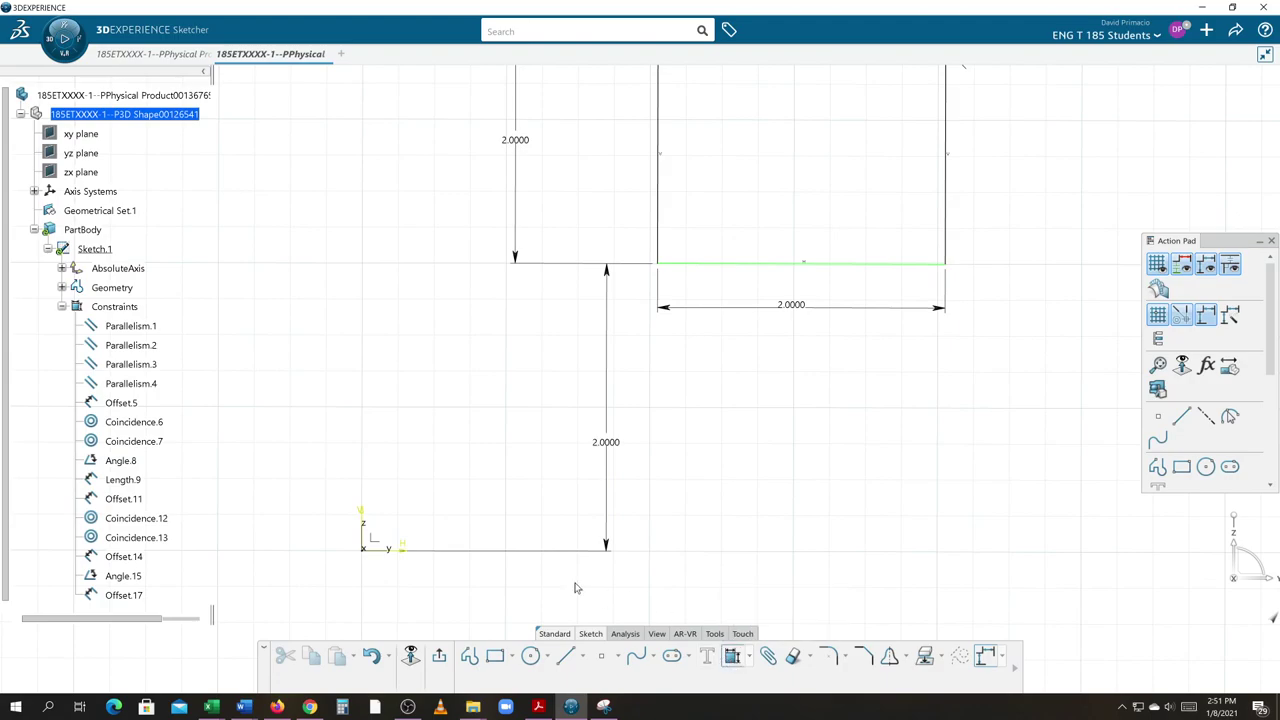
pyautogui.click(364, 515)
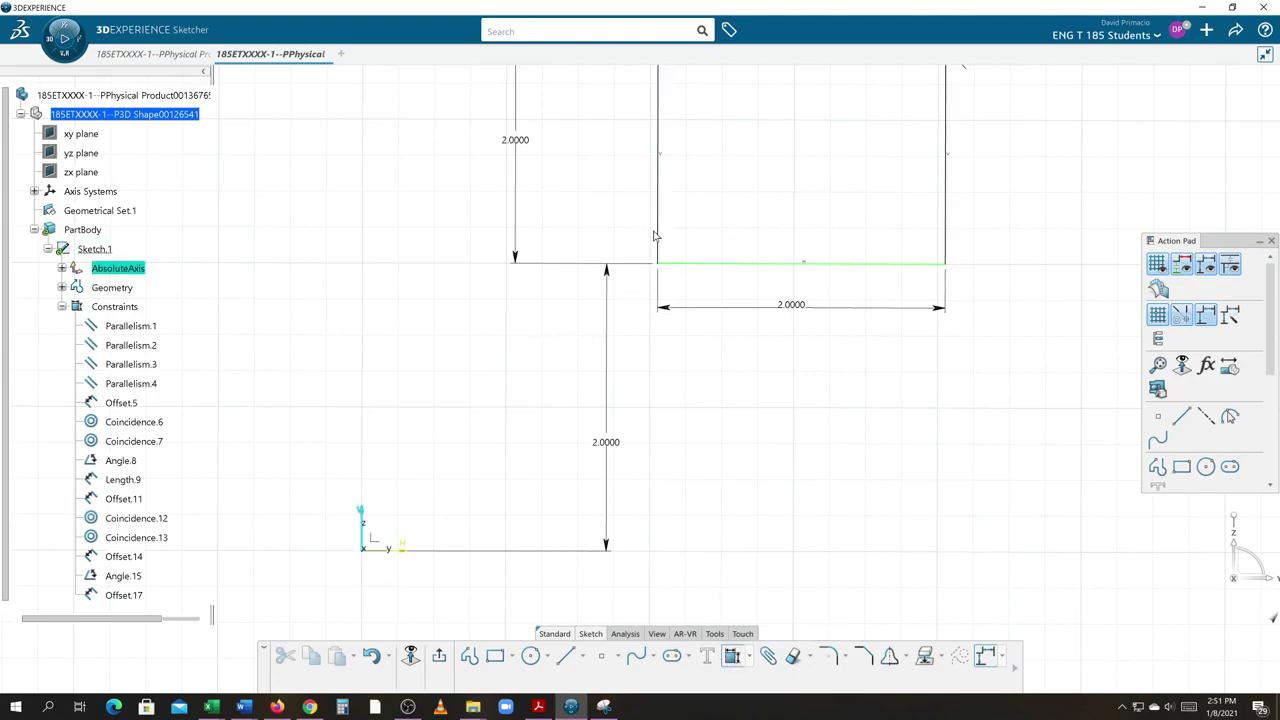
pyautogui.click(657, 236)
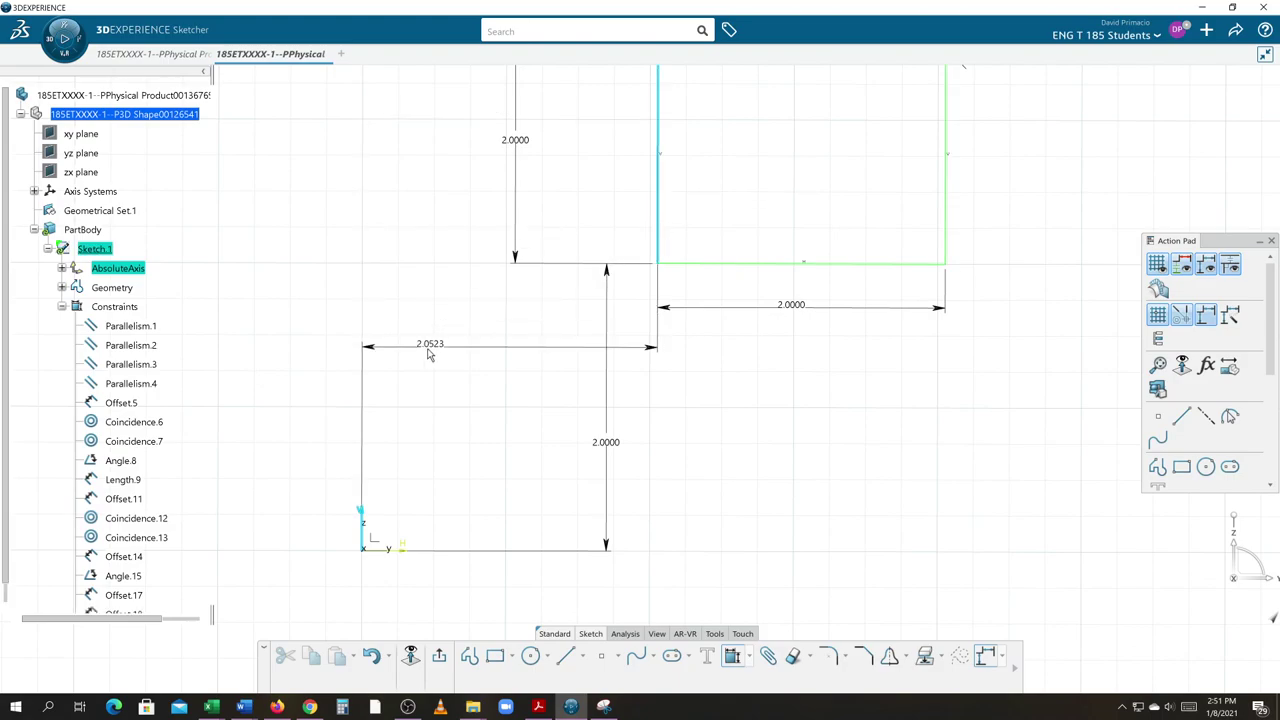
pyautogui.click(442, 364)
pyautogui.write('2')
pyautogui.press('Return')
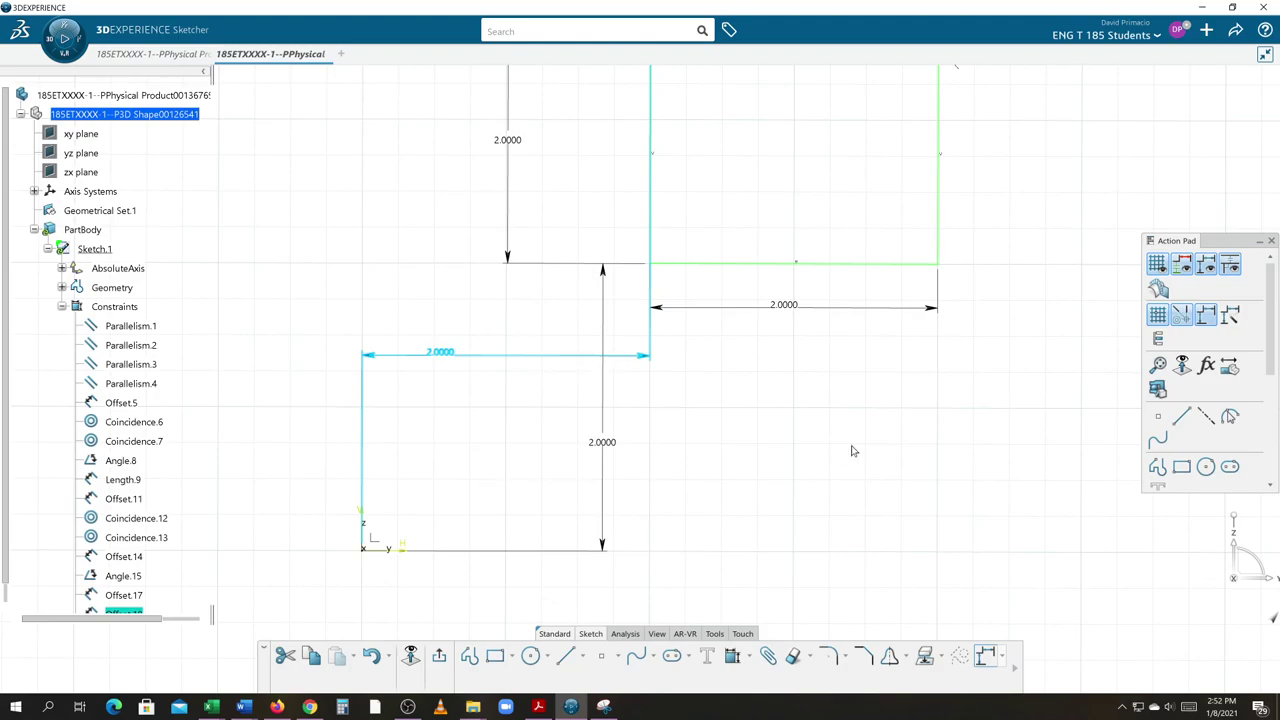
pyautogui.moveTo(813, 449)
pyautogui.mouseDown(button='middle')
pyautogui.moveTo(728, 493)
pyautogui.moveTo(726, 531)
pyautogui.moveTo(680, 526)
pyautogui.moveTo(726, 480)
pyautogui.mouseUp(button='middle')
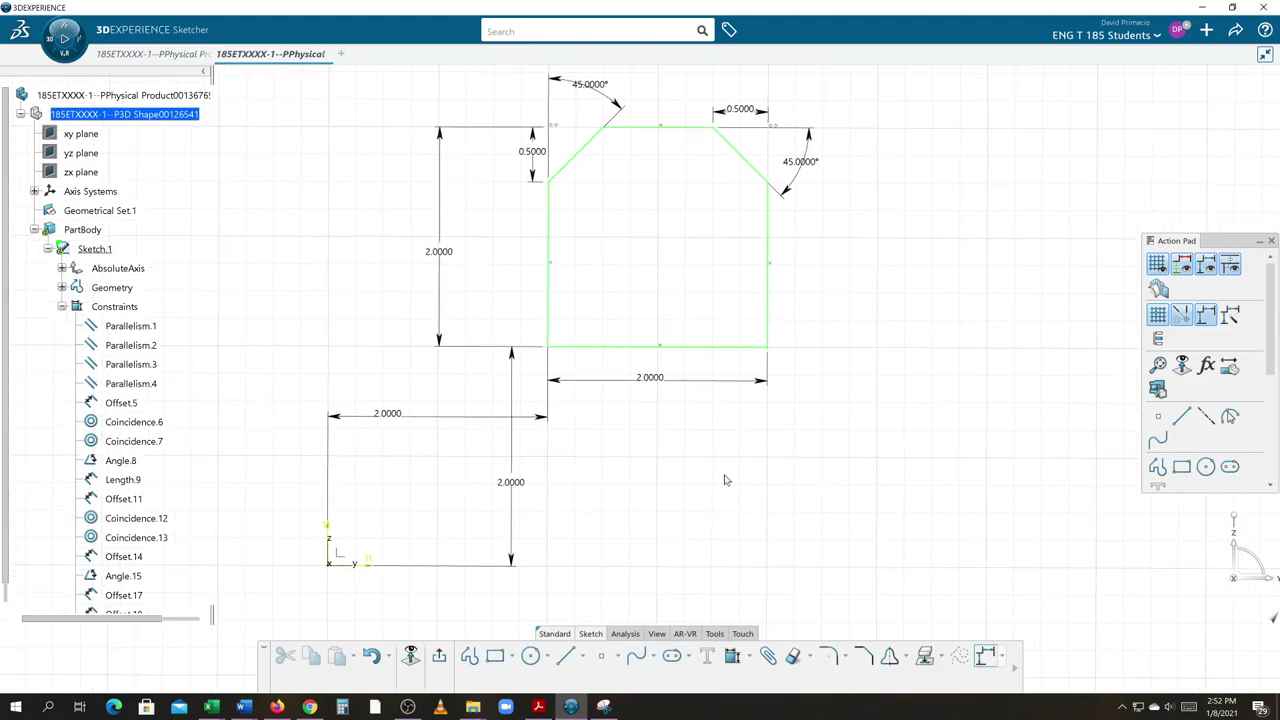
# - Apply a Fix constraint to the profile's bottom edge and remove its Horizontal constraint through Constraints Defined in Dialog Box
pyautogui.click(610, 348)
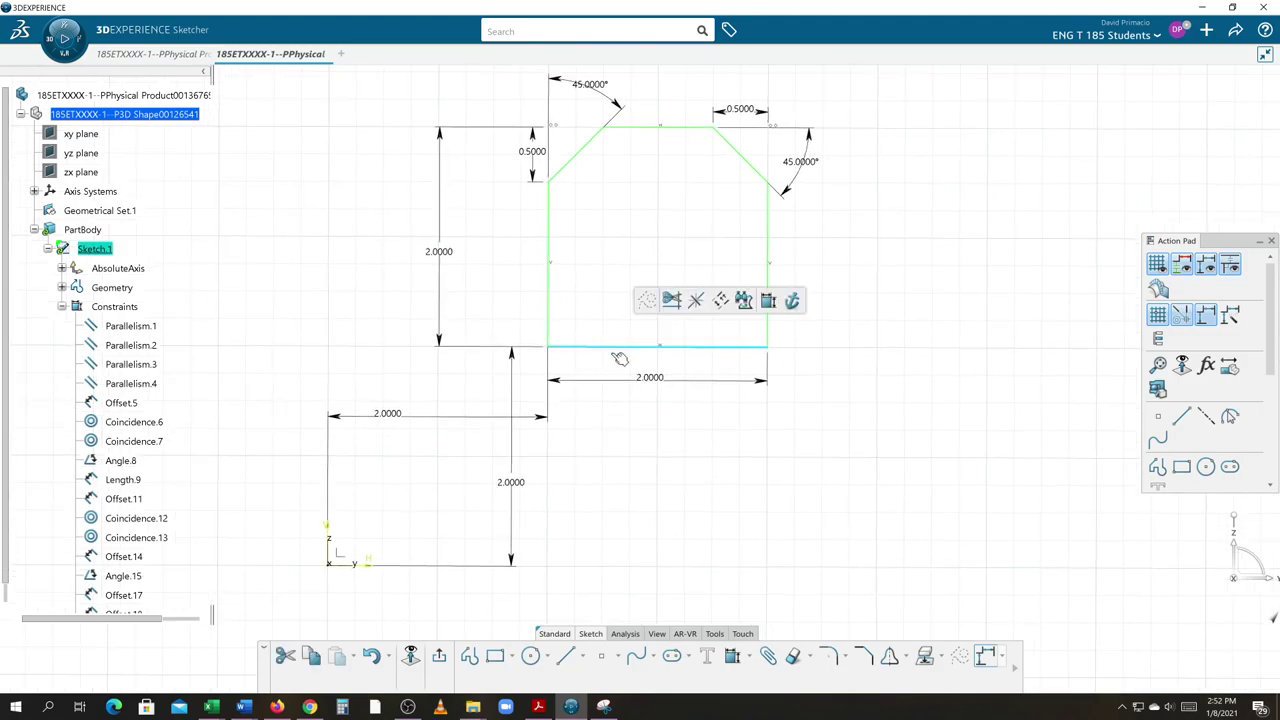
pyautogui.click(750, 658)
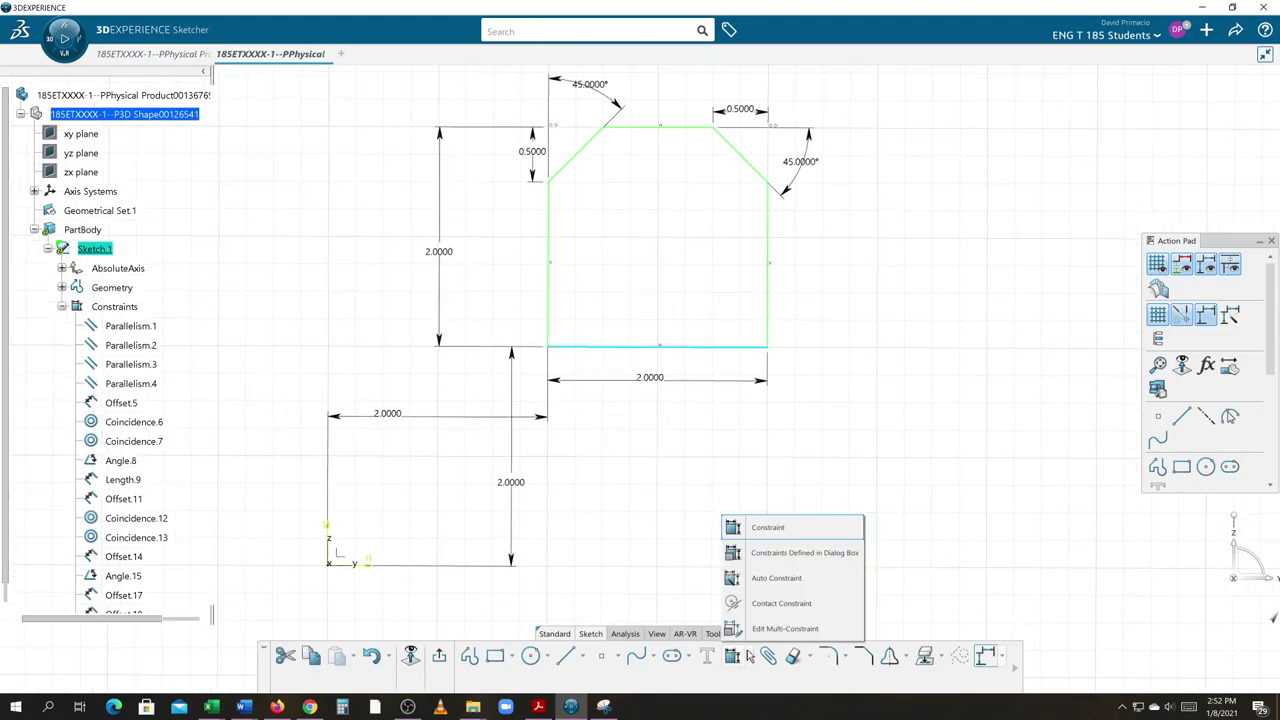
pyautogui.click(766, 557)
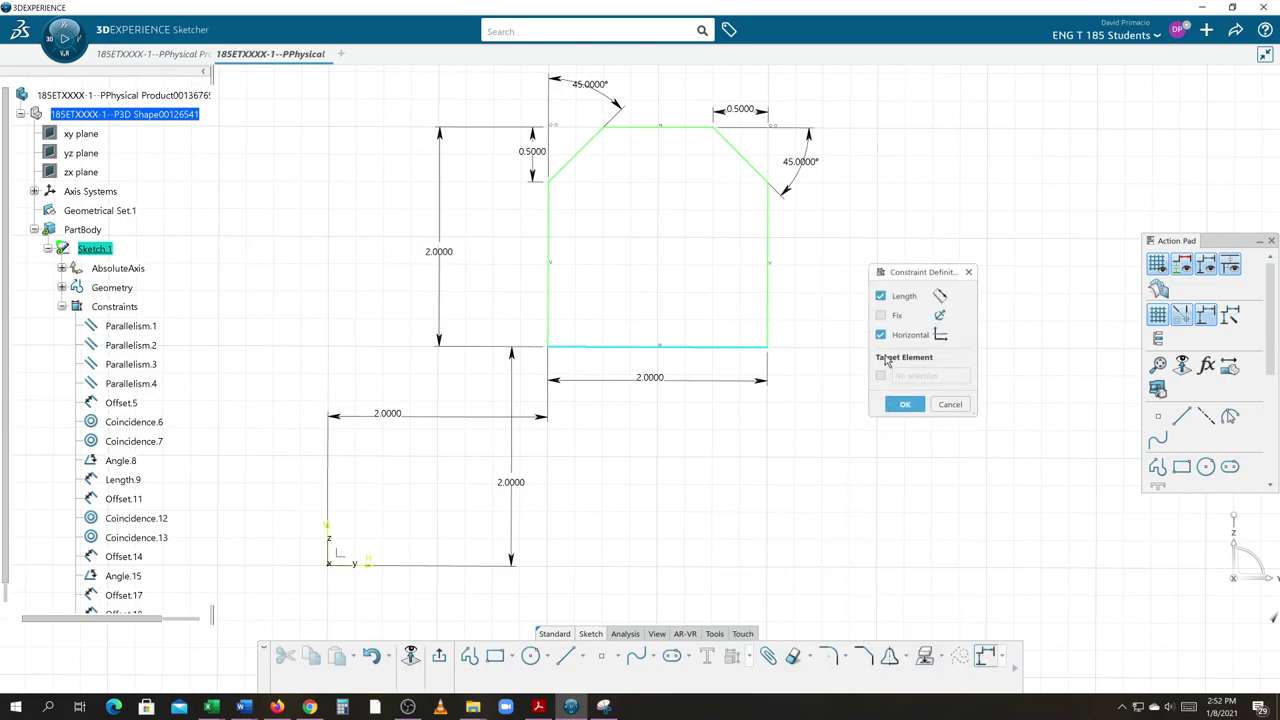
pyautogui.click(881, 316)
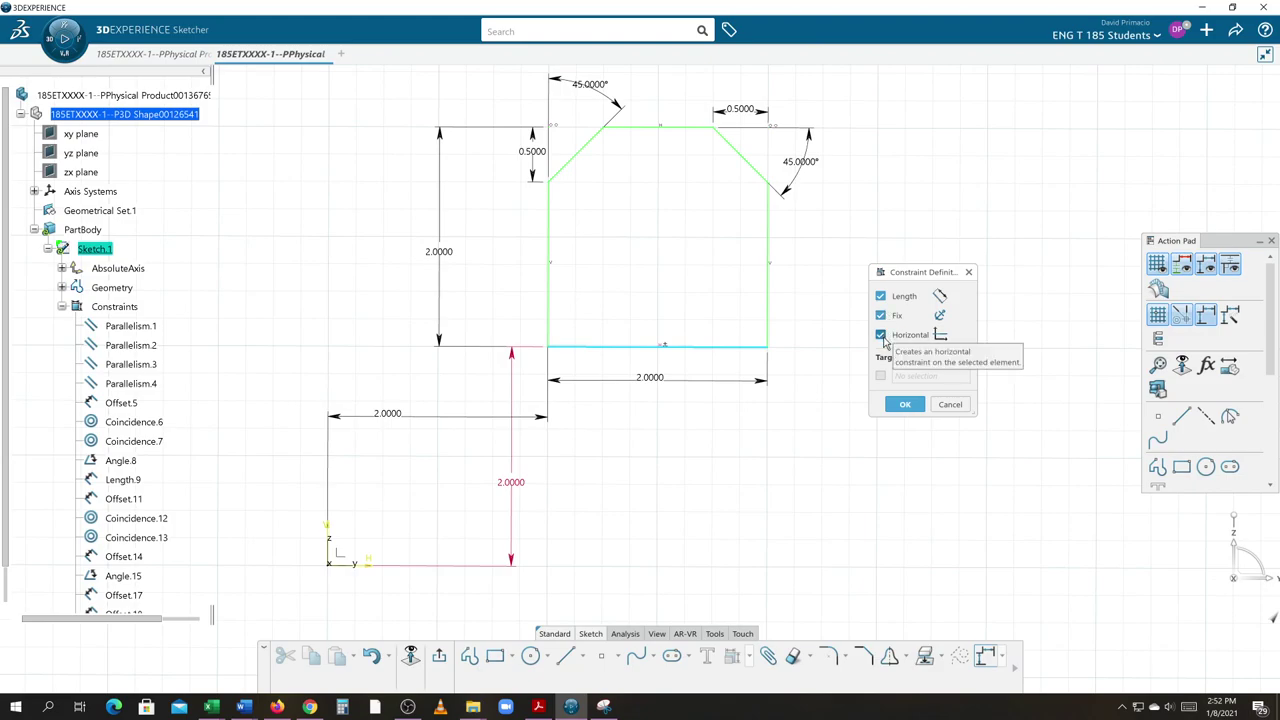
pyautogui.click(881, 335)
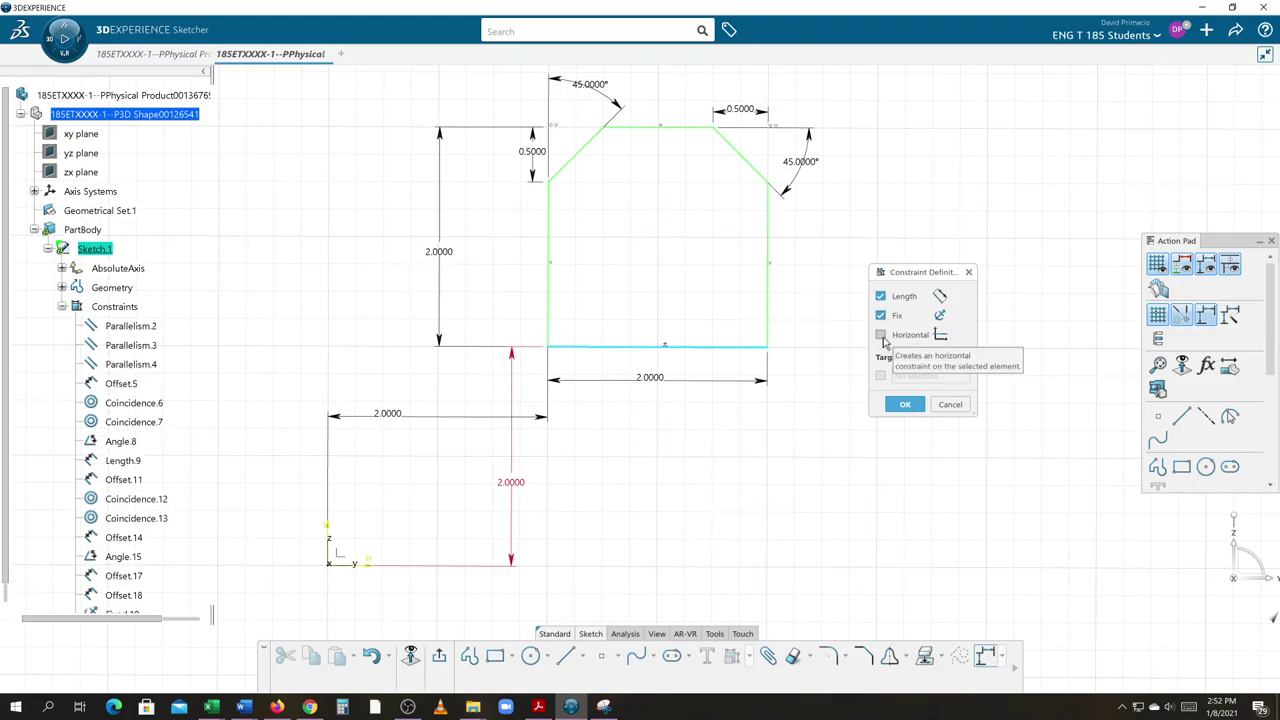
pyautogui.click(905, 405)
# - Convert the over-constrained vertical offset dimension between the horizontal axis and the bottom edge to a reference dimension
pyautogui.moveTo(686, 469); pyautogui.dragTo(808, 447, button='middle')
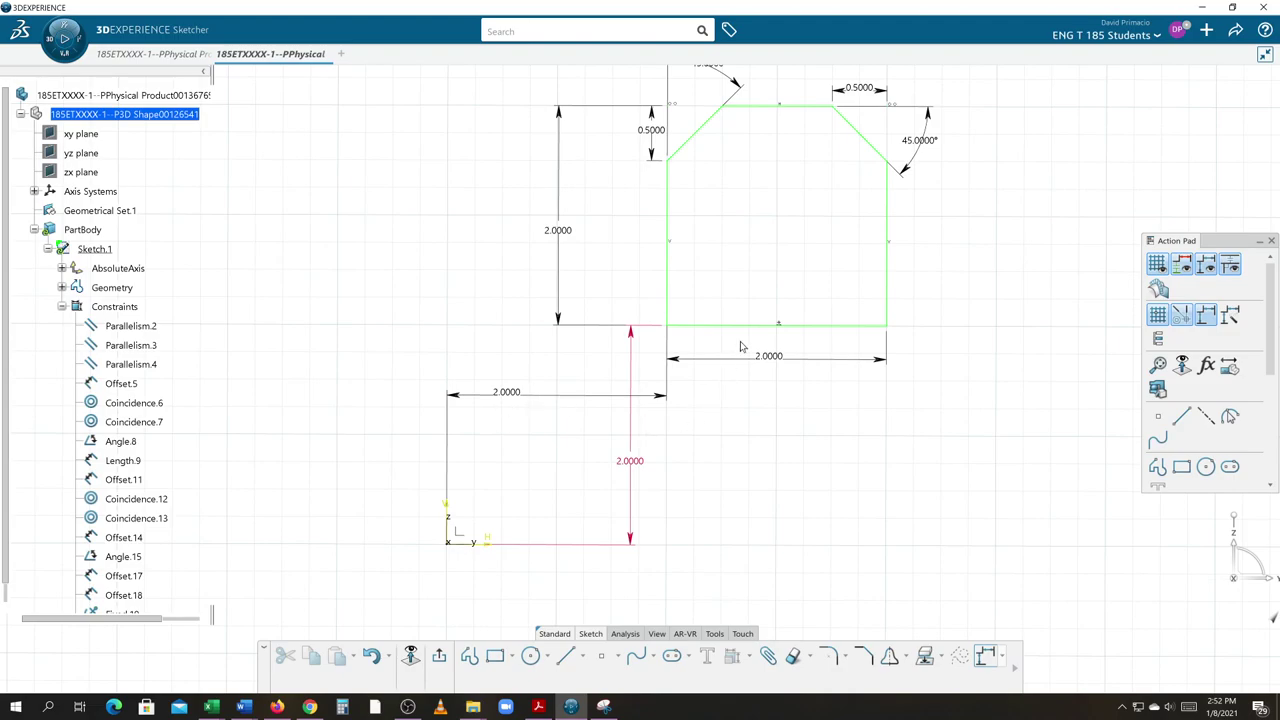
pyautogui.scroll(10, 666, 478)
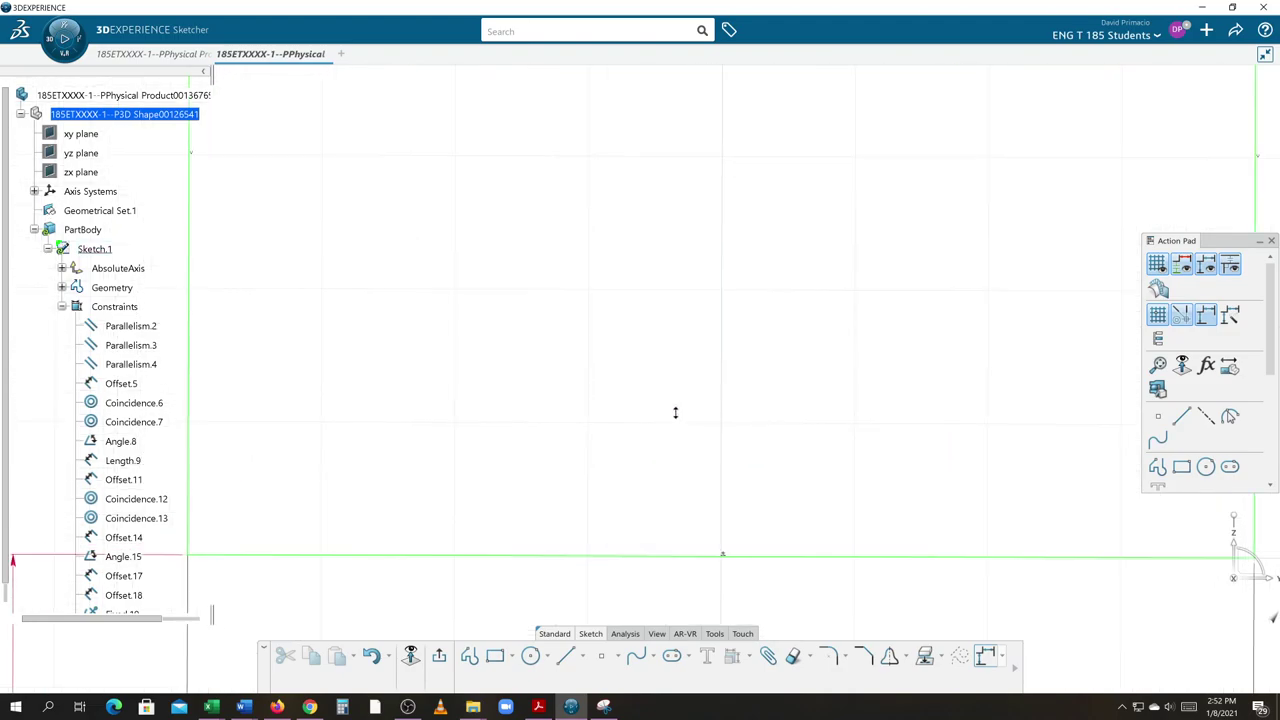
pyautogui.scroll(-12, 662, 455)
pyautogui.scroll(3, 651, 514)
pyautogui.moveTo(629, 500); pyautogui.dragTo(727, 447, button='middle')
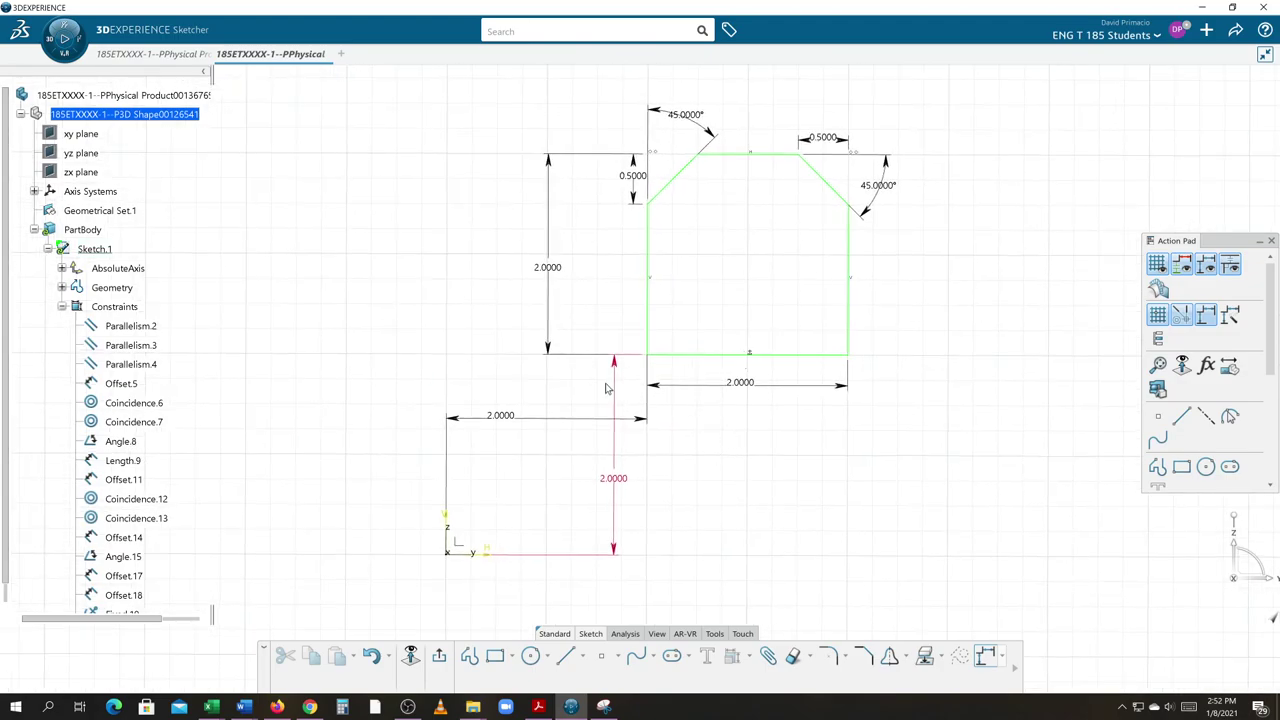
pyautogui.click(617, 480)
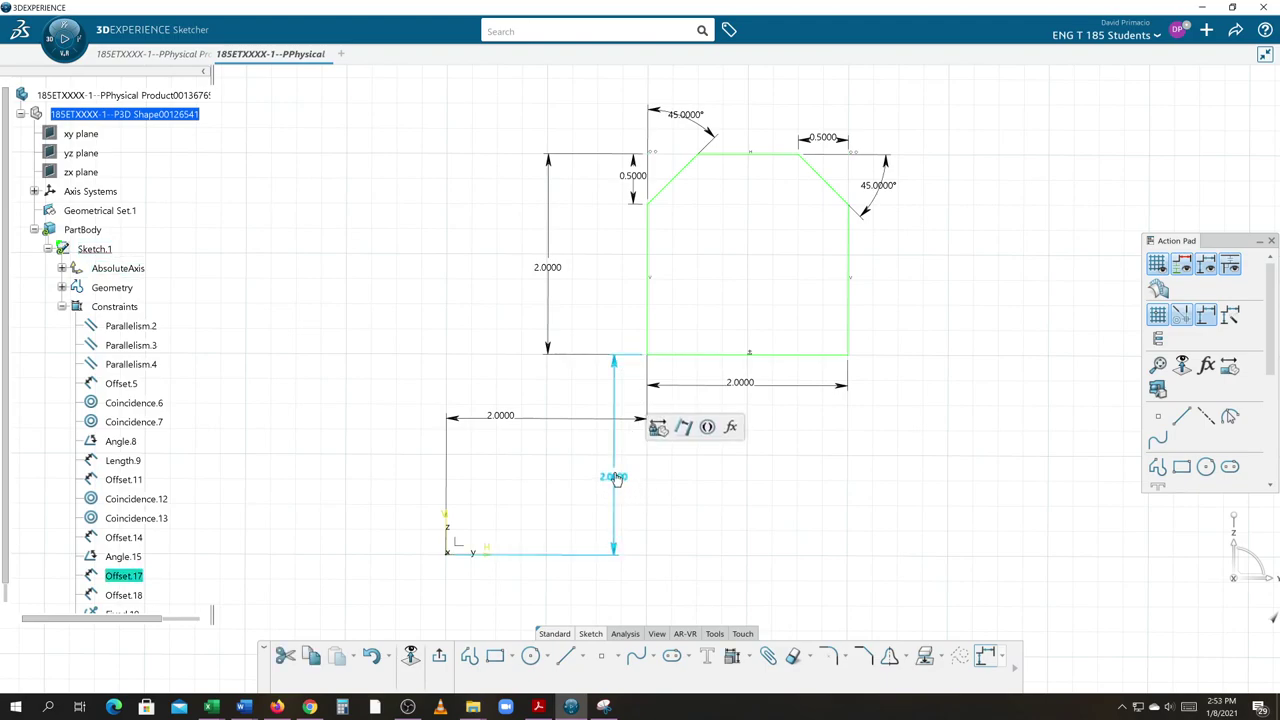
pyautogui.doubleClick(615, 477)
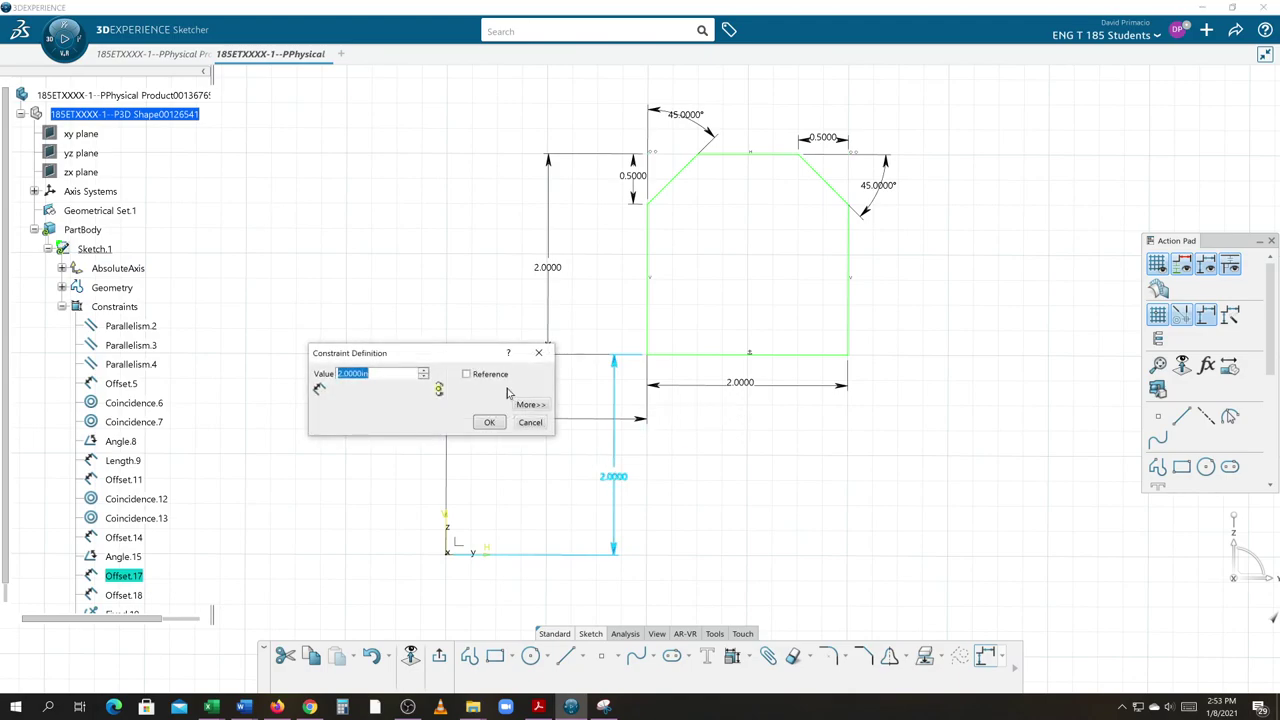
pyautogui.click(466, 374)
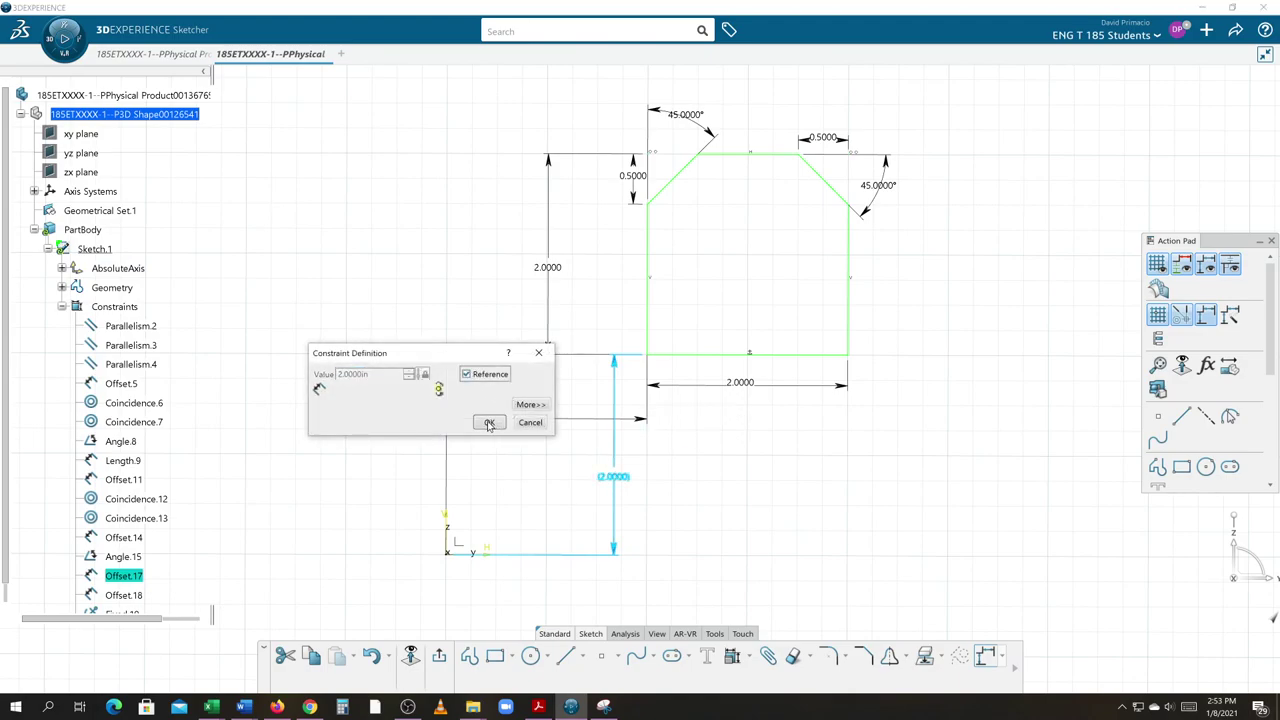
pyautogui.click(489, 424)
pyautogui.click(763, 538)
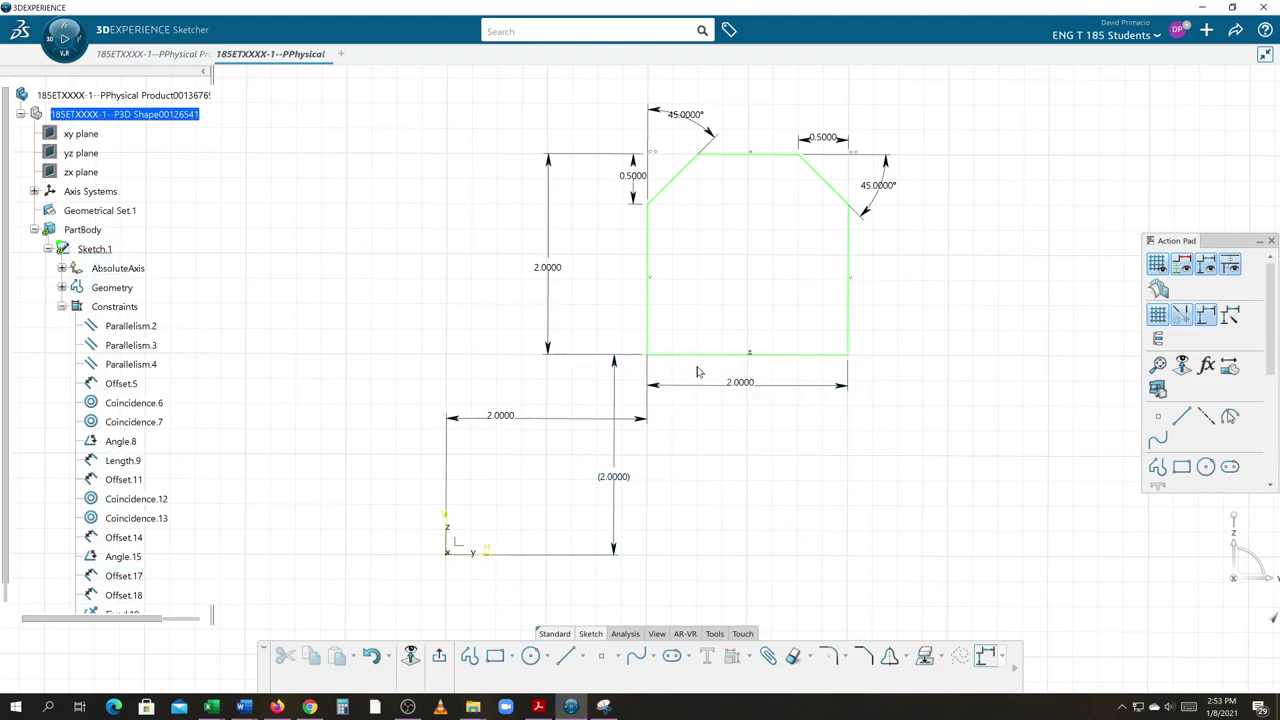
# - Apply a Fix constraint to the profile's left edge and remove its Vertical constraint
pyautogui.moveTo(733, 466); pyautogui.dragTo(720, 483, button='middle')
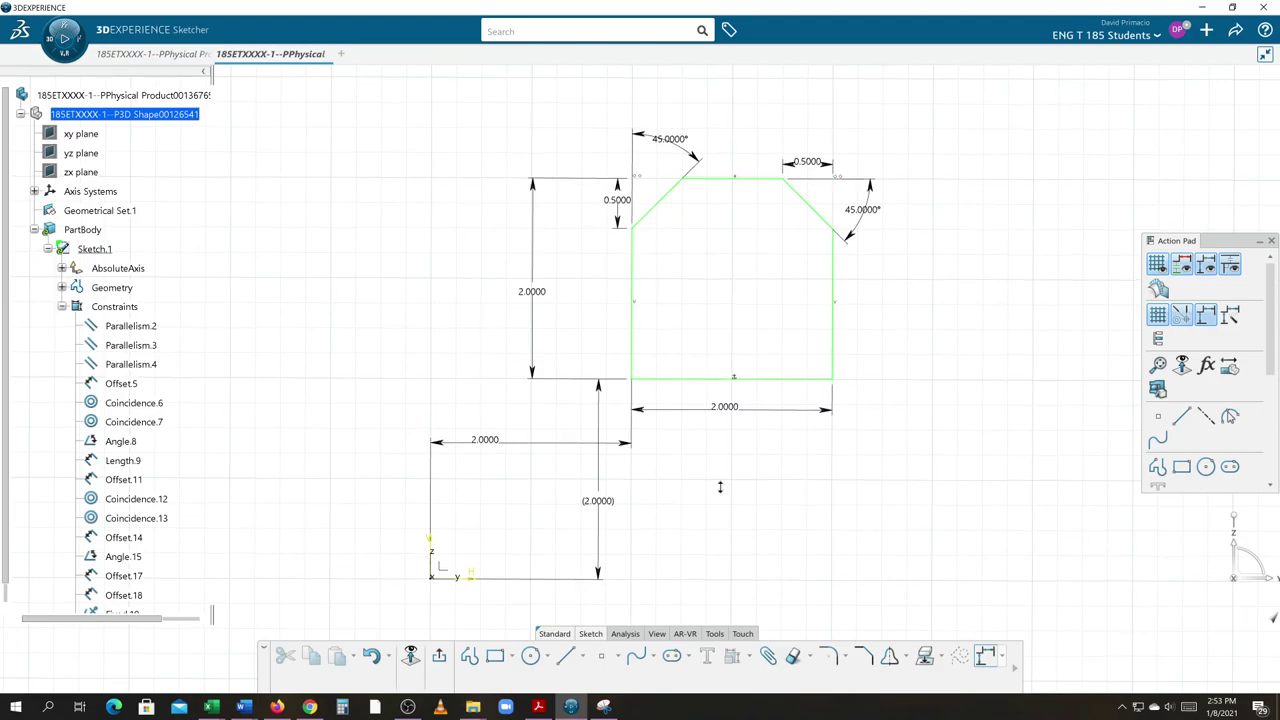
pyautogui.scroll(1, 722, 483)
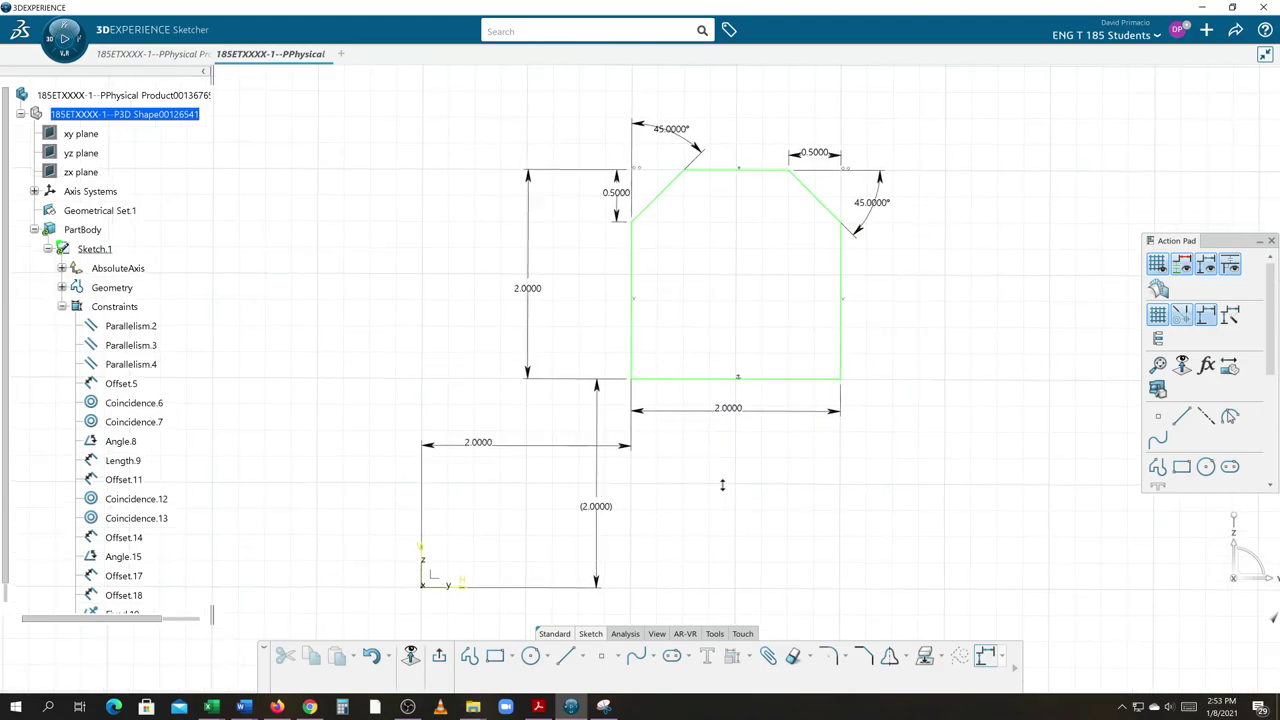
pyautogui.click(632, 355)
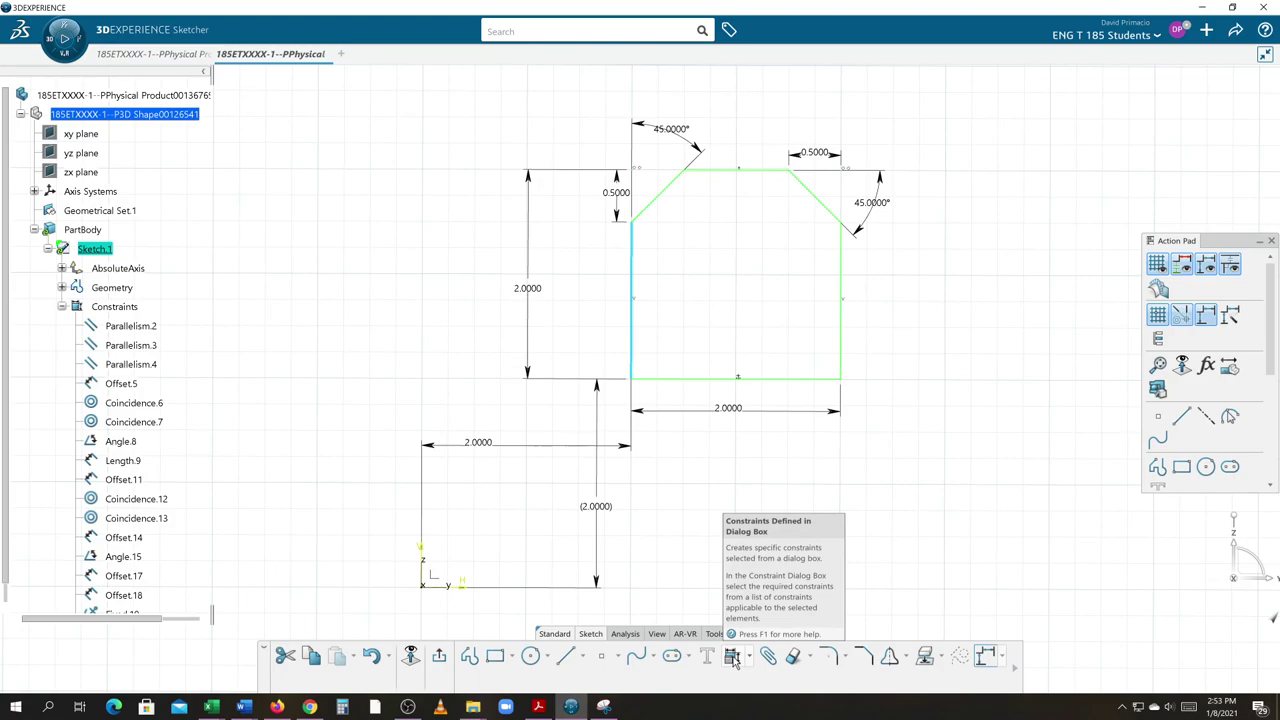
pyautogui.click(732, 656)
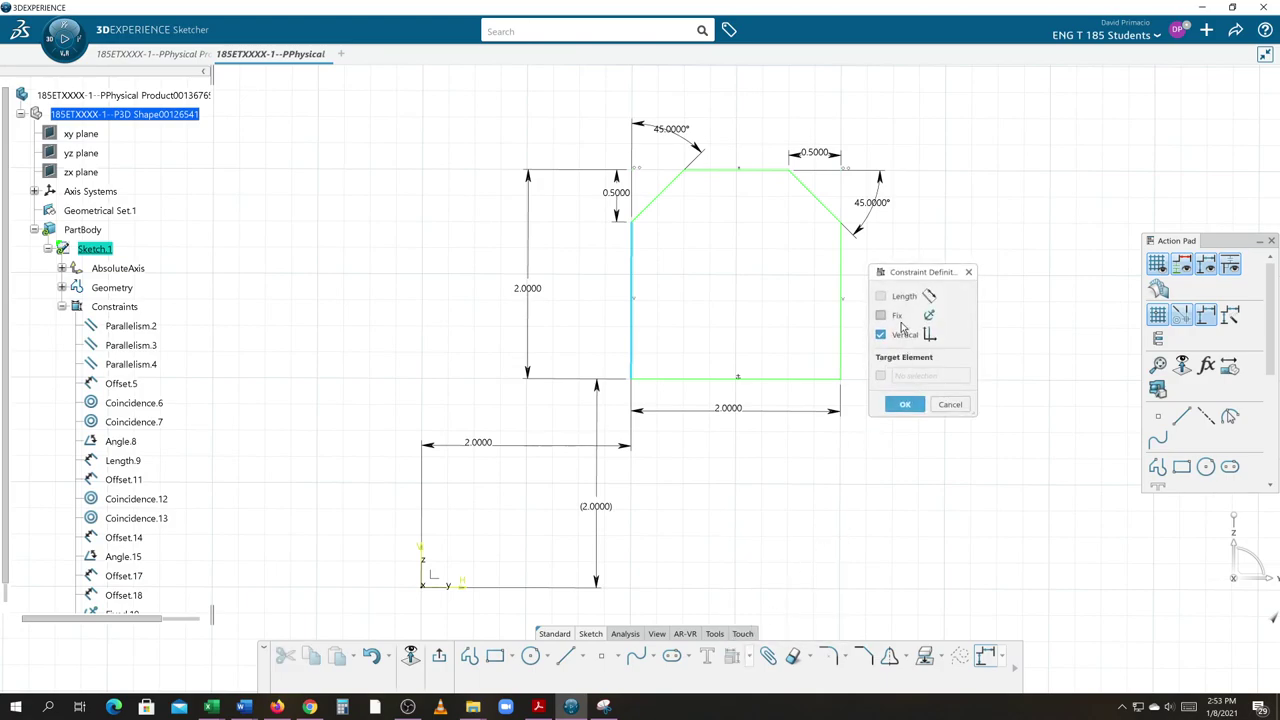
pyautogui.click(899, 316)
pyautogui.click(912, 337)
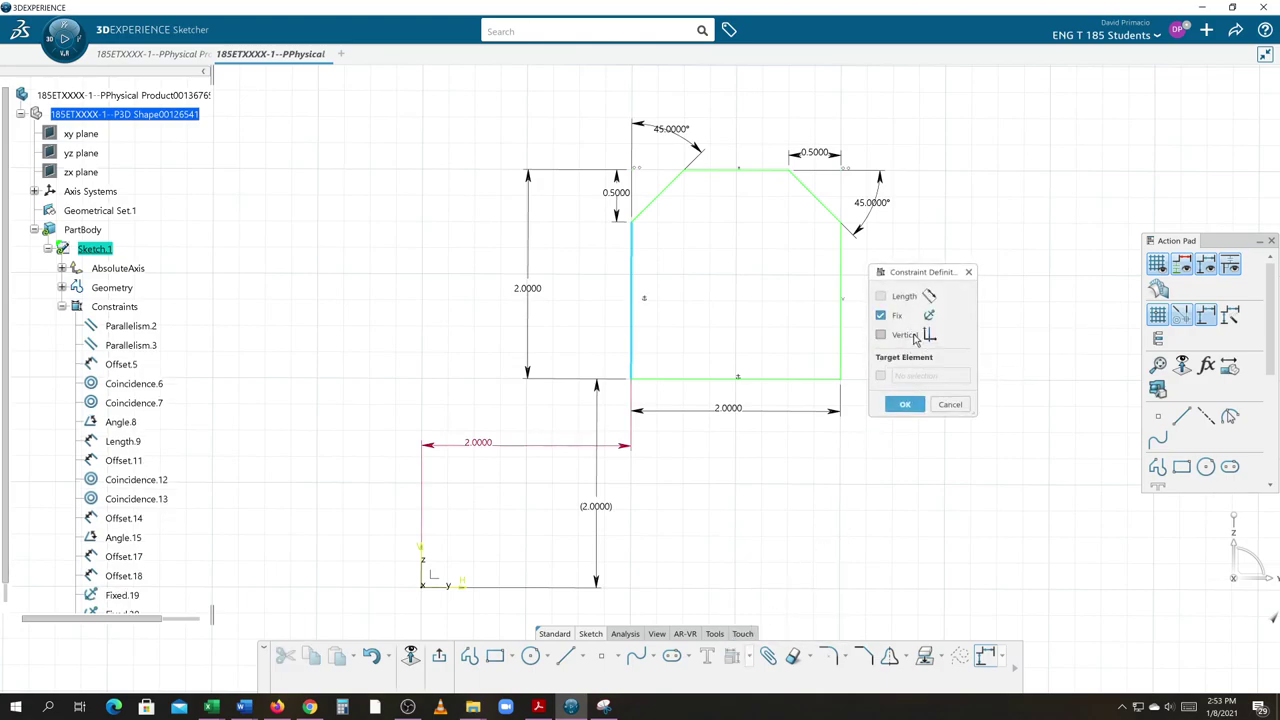
pyautogui.click(906, 405)
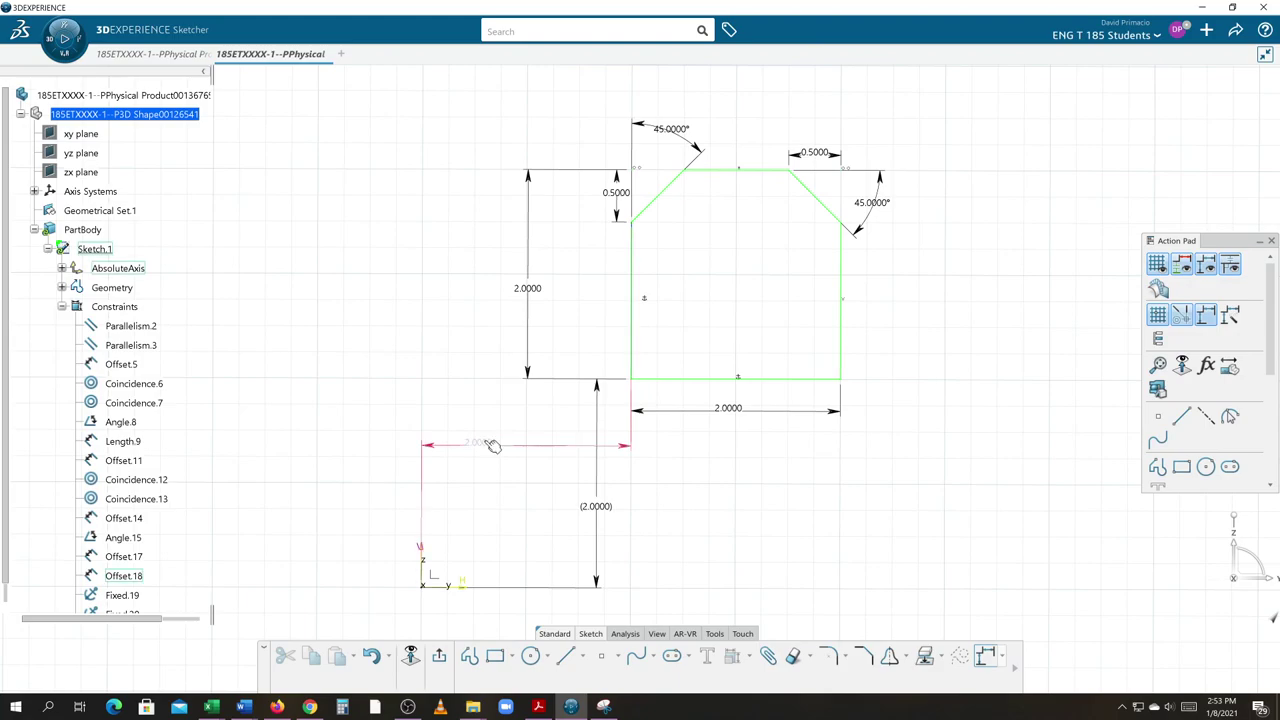
# - Convert the horizontal offset dimension between the vertical axis and the profile's left edge to a reference dimension
pyautogui.doubleClick(491, 444)
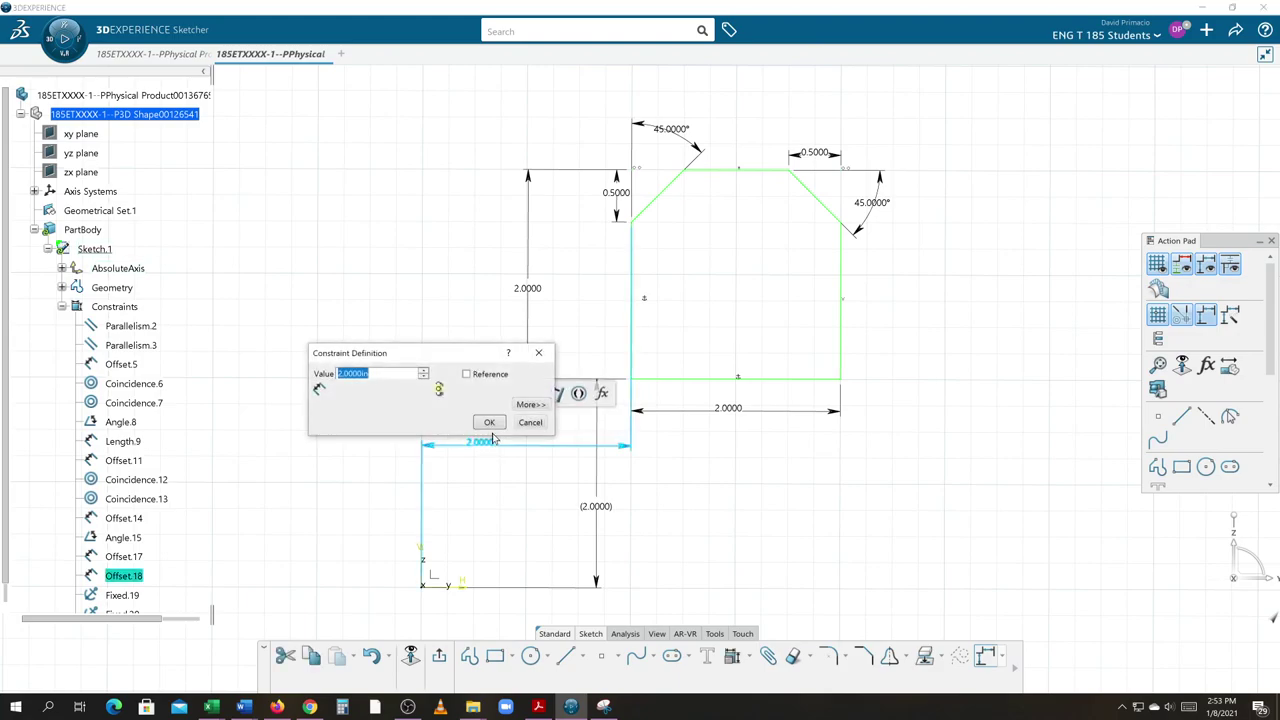
pyautogui.click(488, 374)
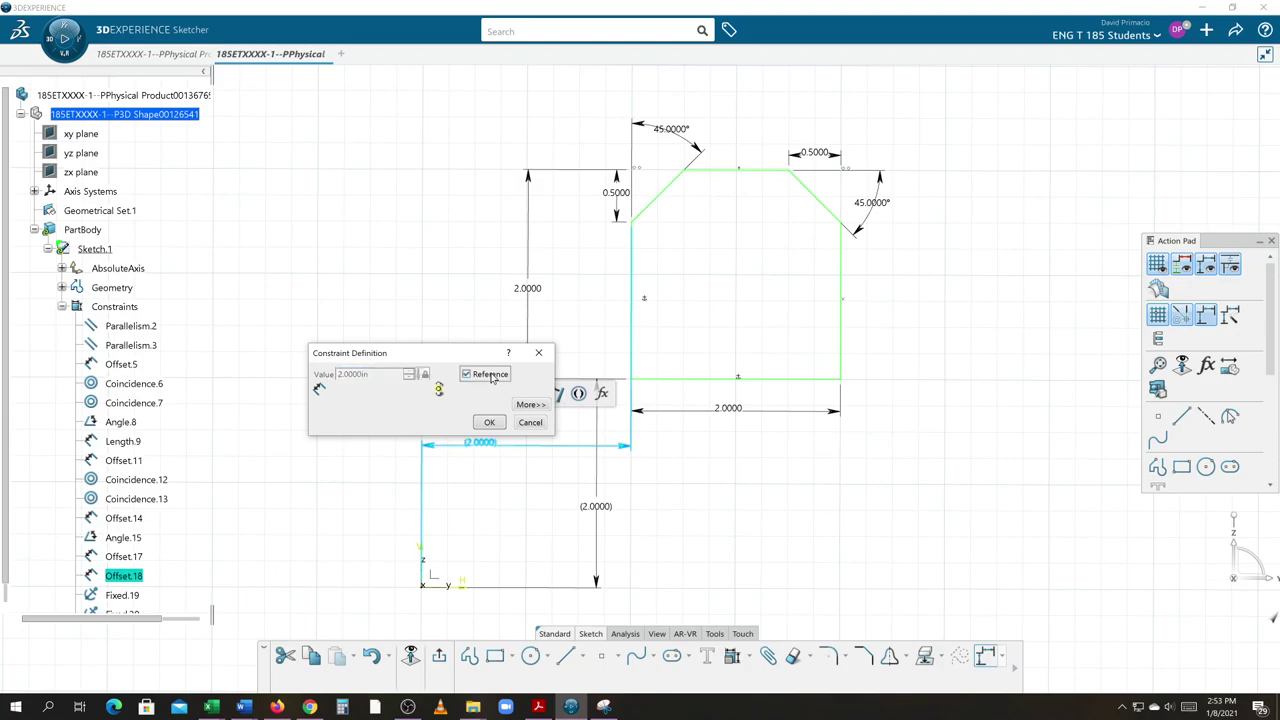
pyautogui.moveTo(455, 362); pyautogui.dragTo(409, 331)
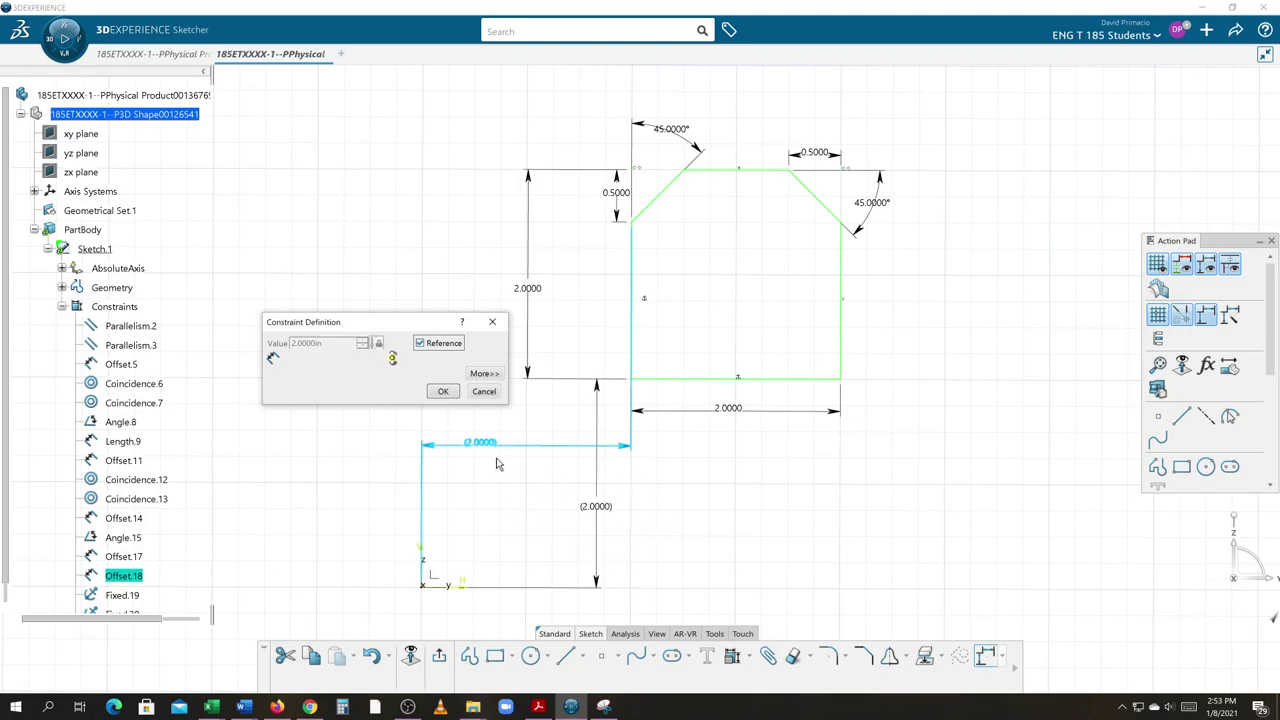
pyautogui.click(443, 391)
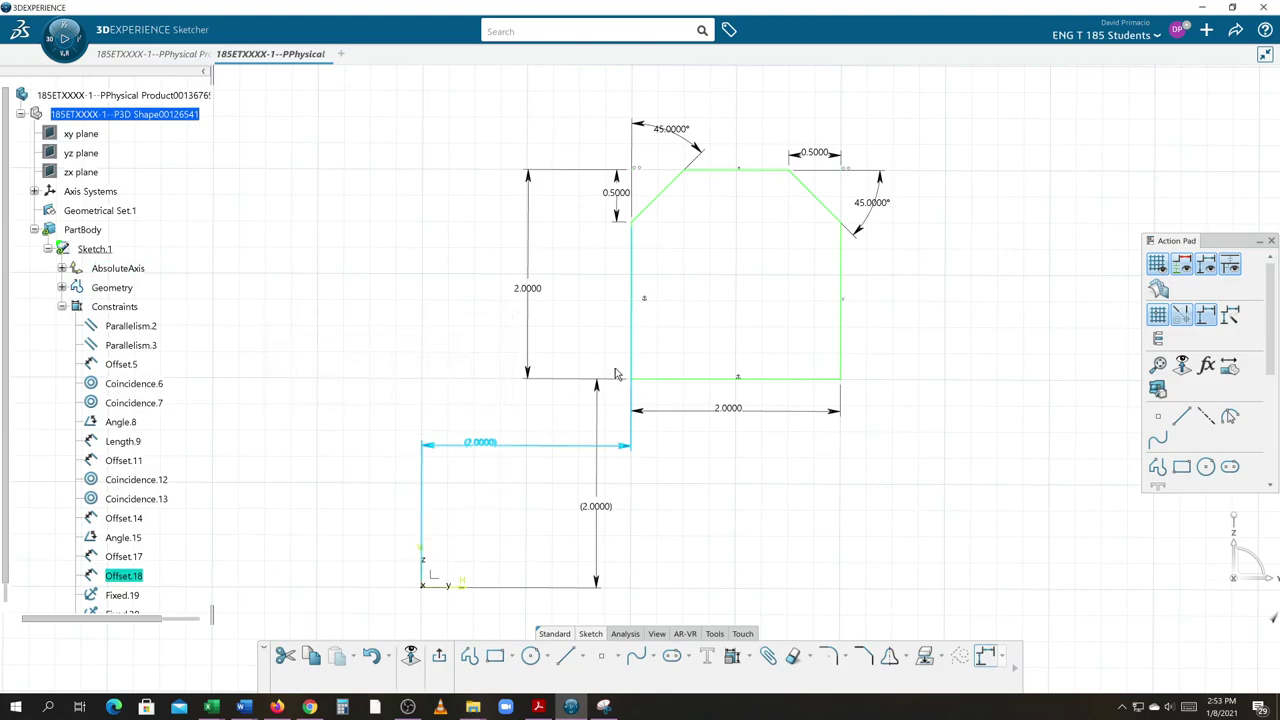
pyautogui.click(711, 495)
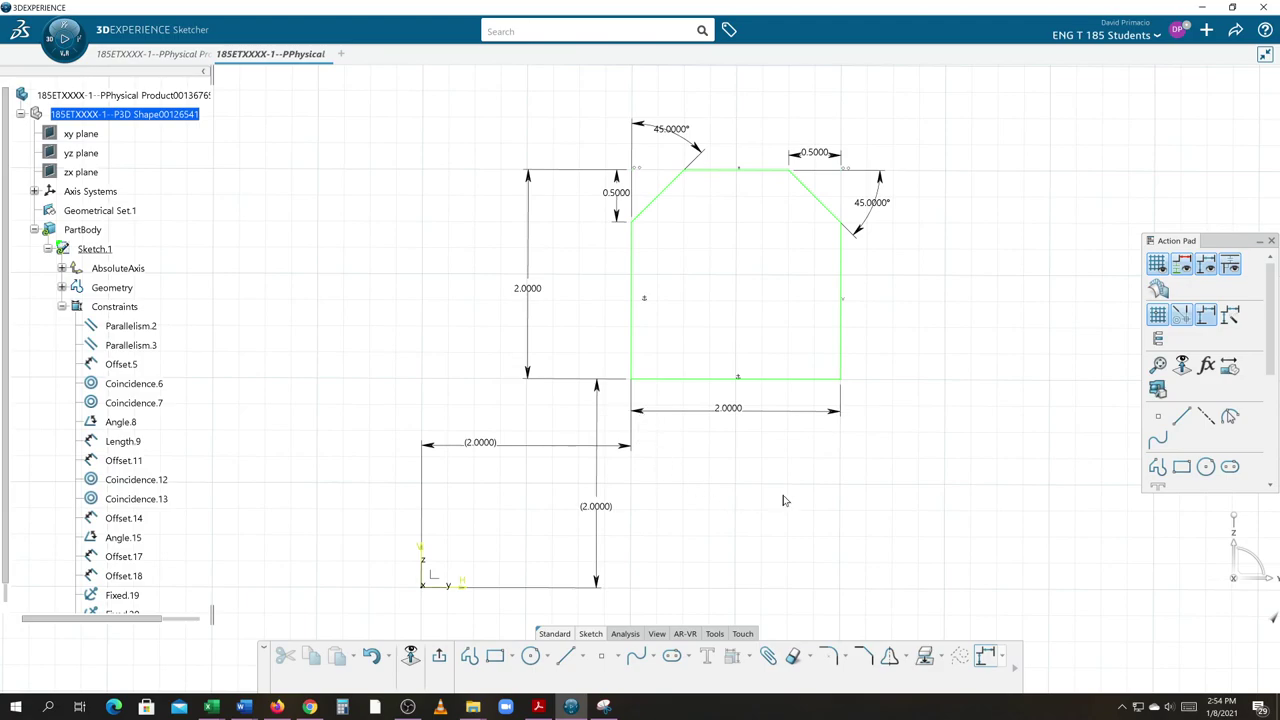
# - Run Sketch Analysis on the chamfered profile and check its Sketch Solving Status
pyautogui.moveTo(793, 503)
pyautogui.mouseDown(button='middle')
pyautogui.moveTo(686, 503)
pyautogui.moveTo(703, 528)
pyautogui.mouseUp(button='middle')
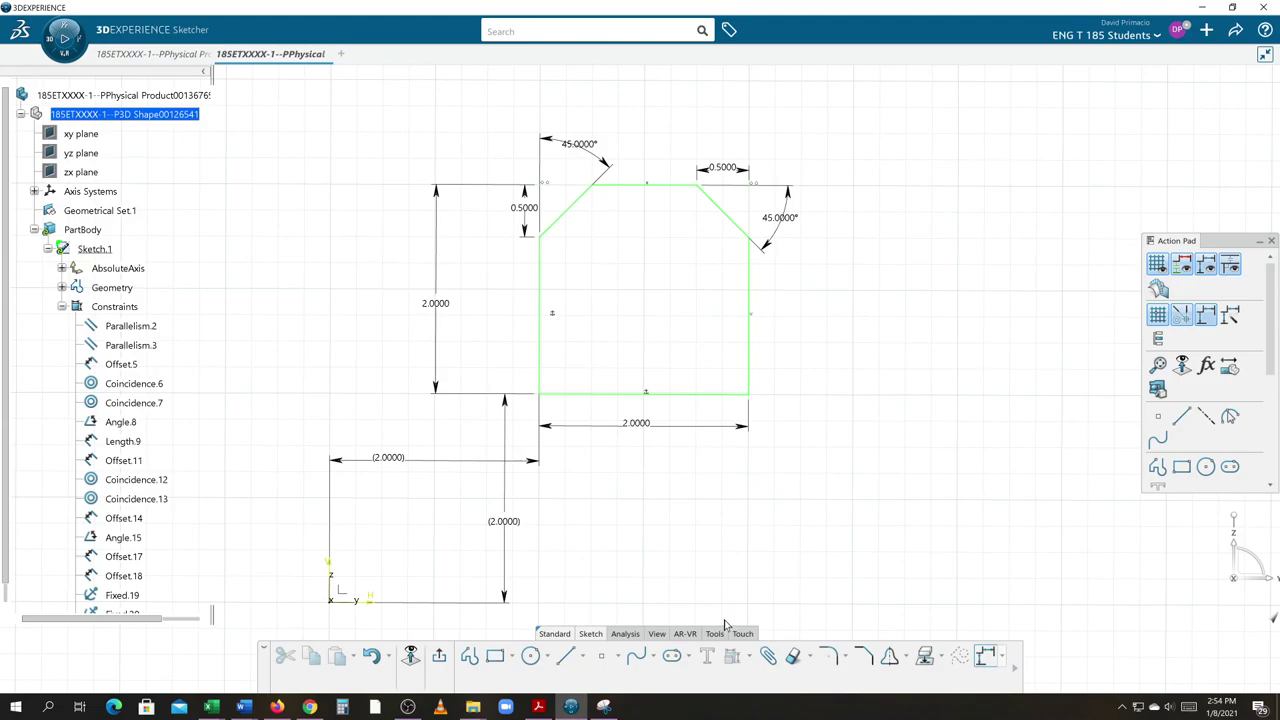
pyautogui.click(635, 636)
pyautogui.click(701, 656)
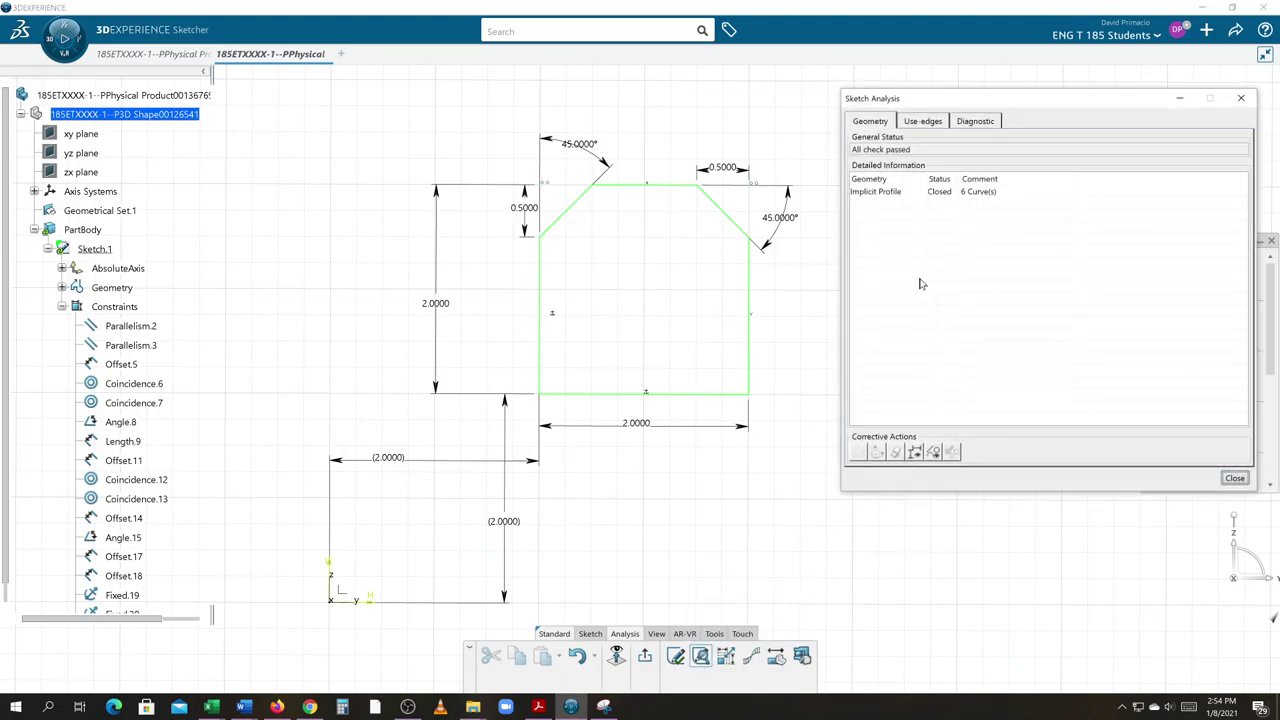
pyautogui.click(674, 658)
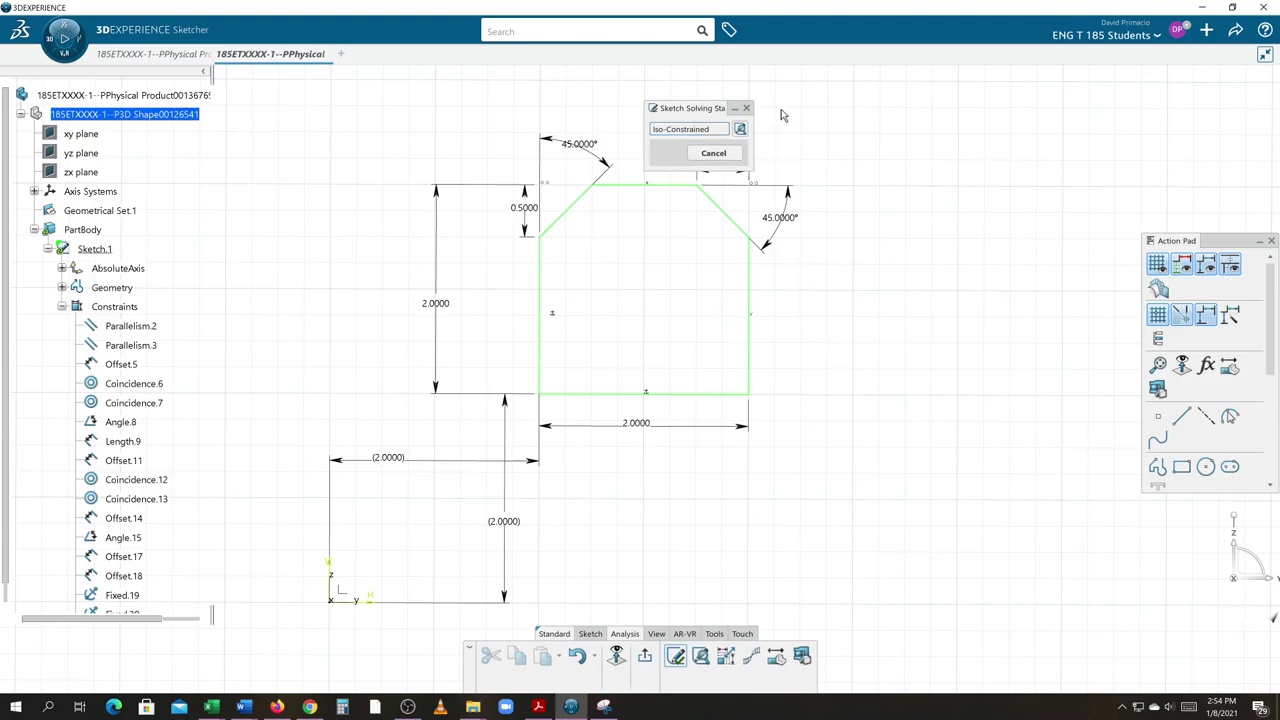
pyautogui.click(714, 154)
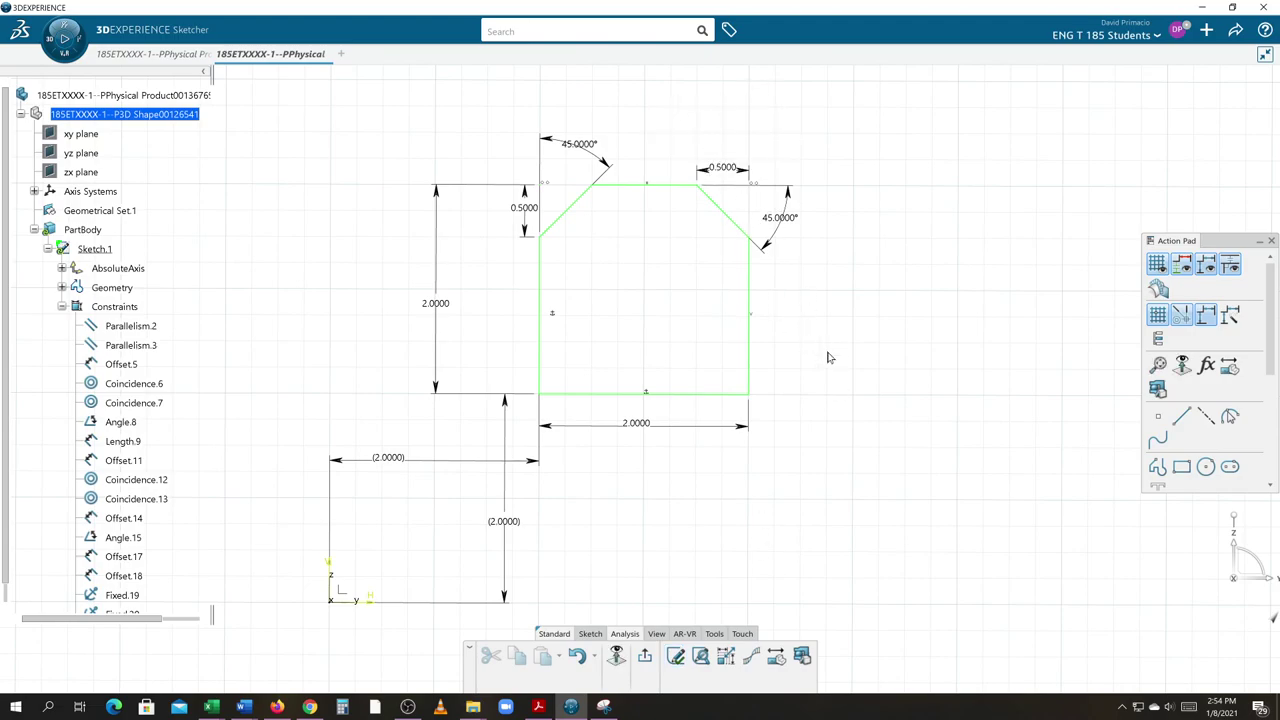
# - Try to line up the profile's width dimension with the horizontal offset reference dimension, and undo the accidental width change
pyautogui.moveTo(757, 408)
pyautogui.mouseDown(button='middle')
pyautogui.moveTo(749, 374)
pyautogui.moveTo(771, 357)
pyautogui.moveTo(903, 380)
pyautogui.mouseUp(button='middle')
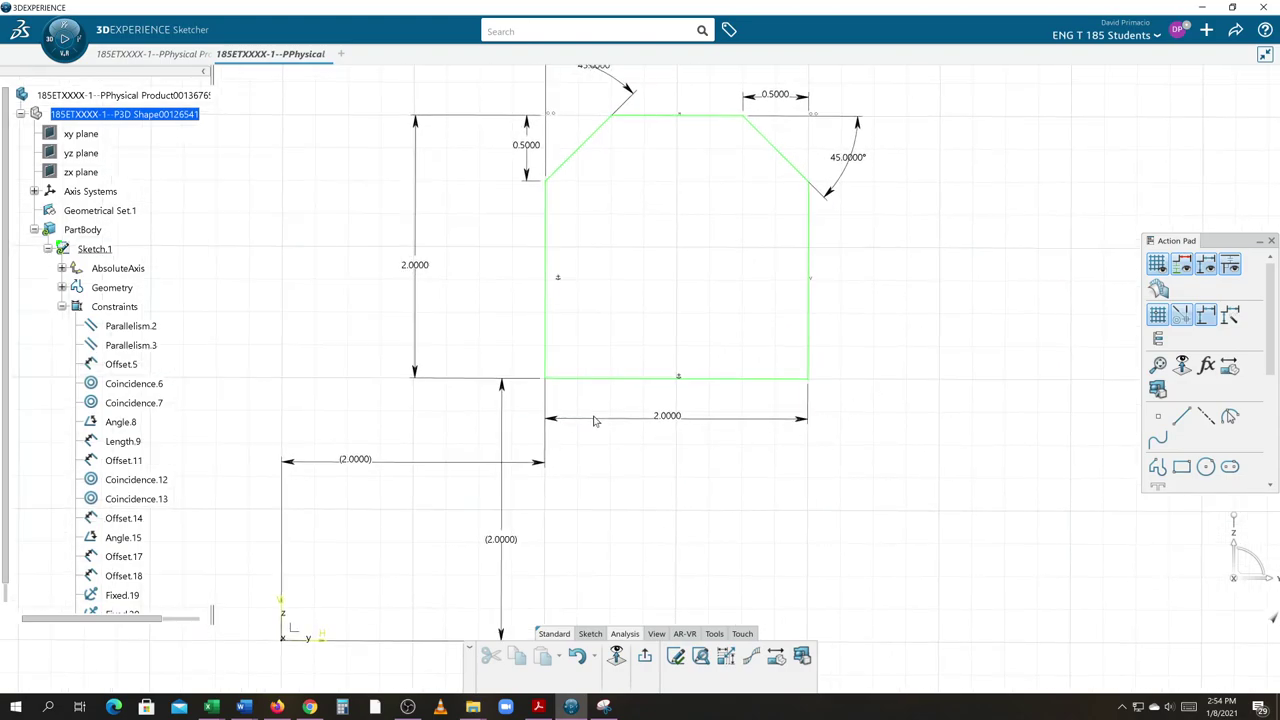
pyautogui.moveTo(594, 423); pyautogui.dragTo(580, 463)
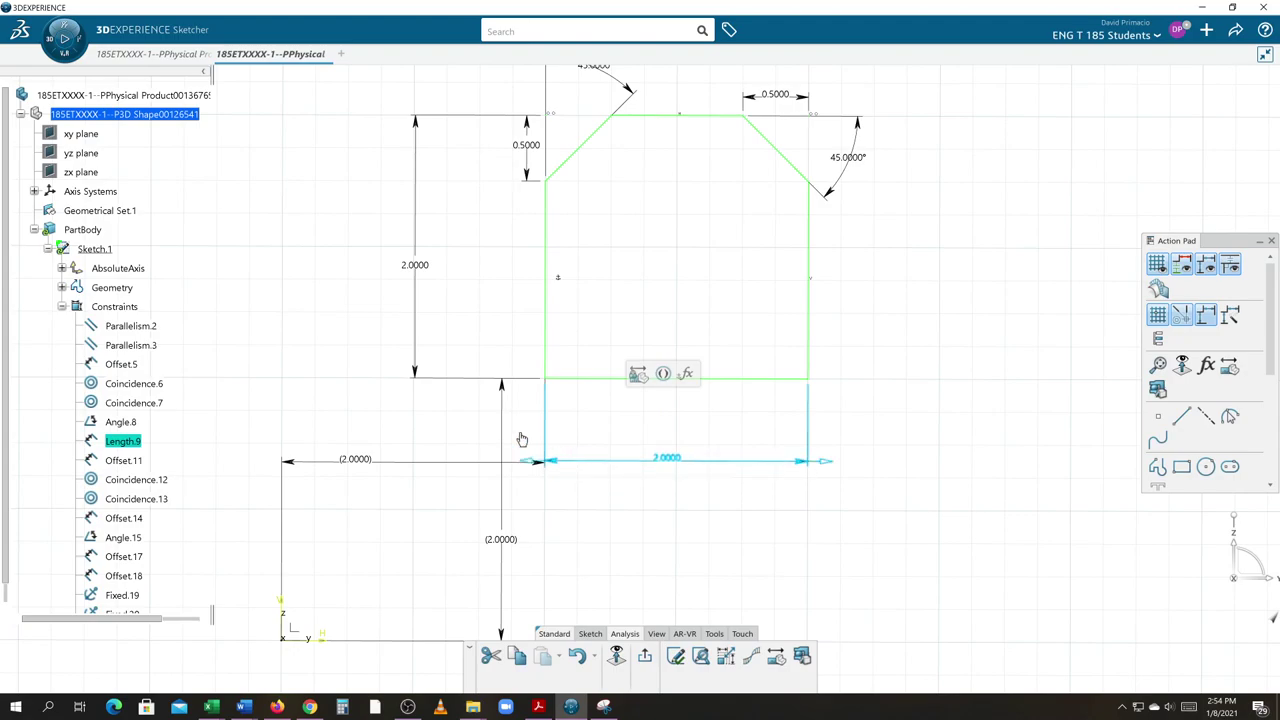
pyautogui.click(528, 465)
pyautogui.moveTo(528, 465); pyautogui.dragTo(757, 449)
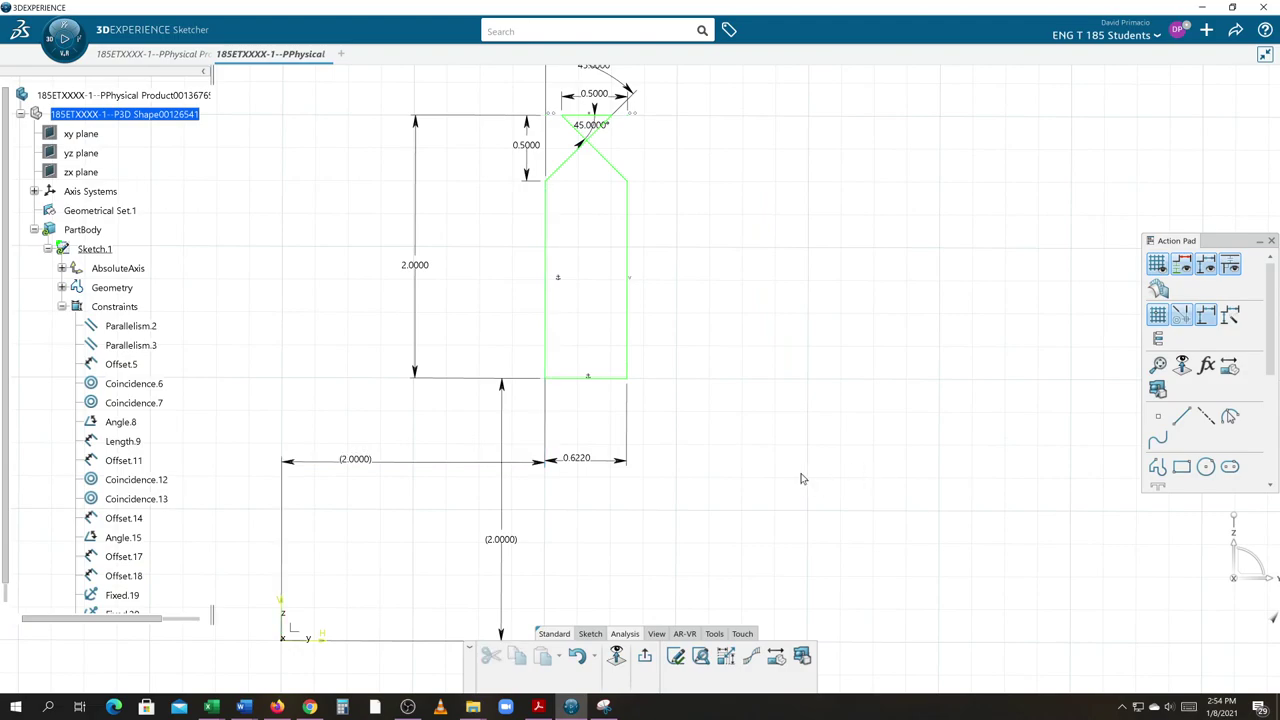
pyautogui.hotkey('ctrl', 'z')
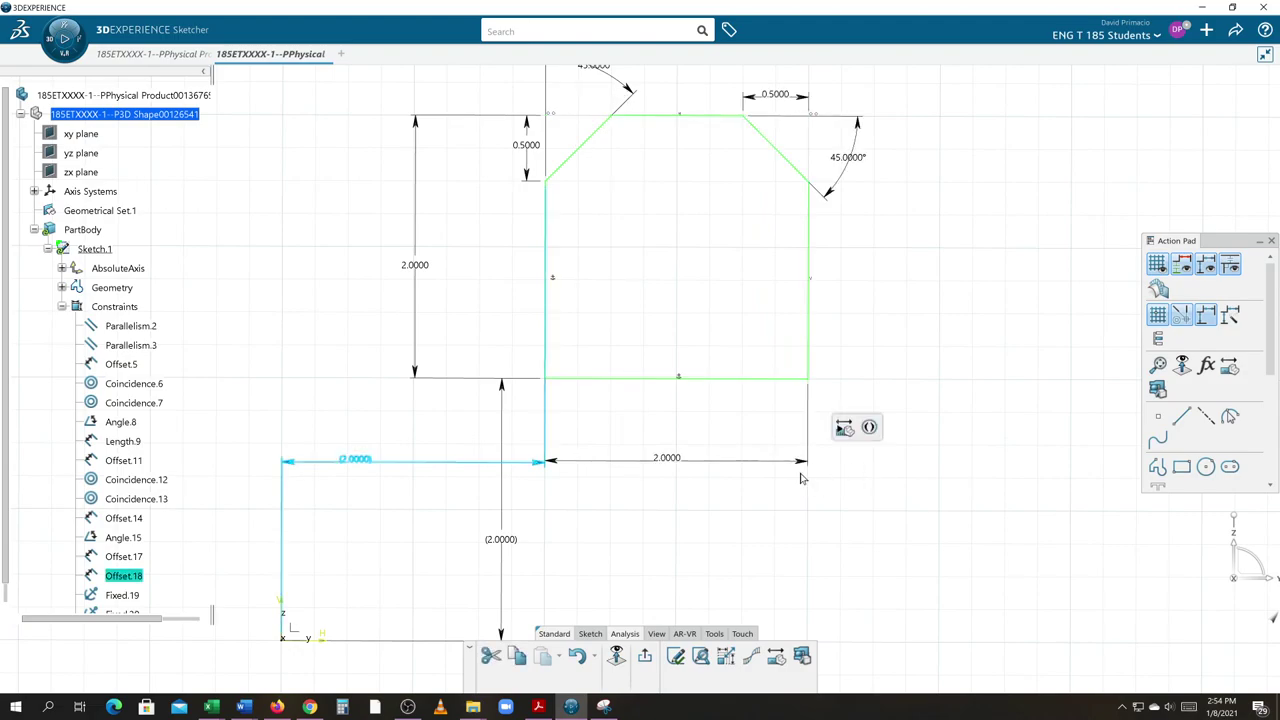
# - Align the horizontal offset reference dimension and the profile's width dimension on one line below the bottom edge
pyautogui.click(480, 464)
pyautogui.moveTo(487, 452)
pyautogui.mouseDown()
pyautogui.moveTo(488, 408)
pyautogui.moveTo(483, 450)
pyautogui.mouseUp()
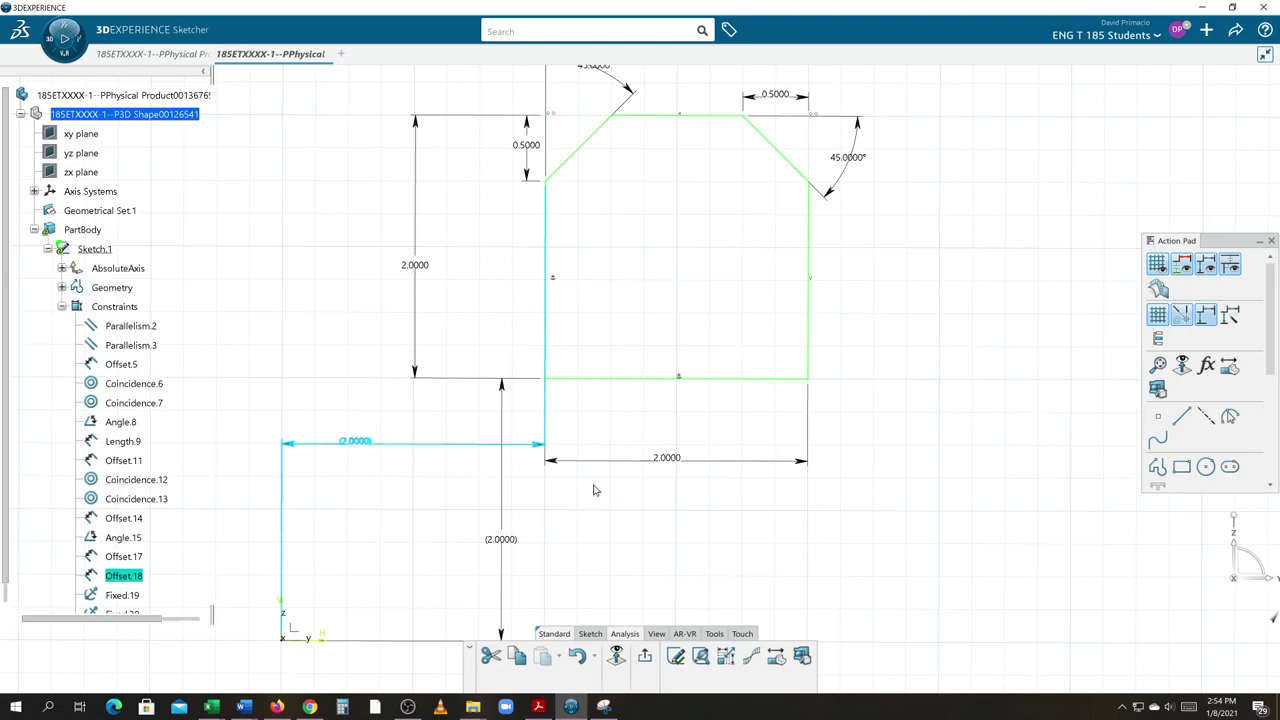
pyautogui.moveTo(591, 467); pyautogui.dragTo(597, 450)
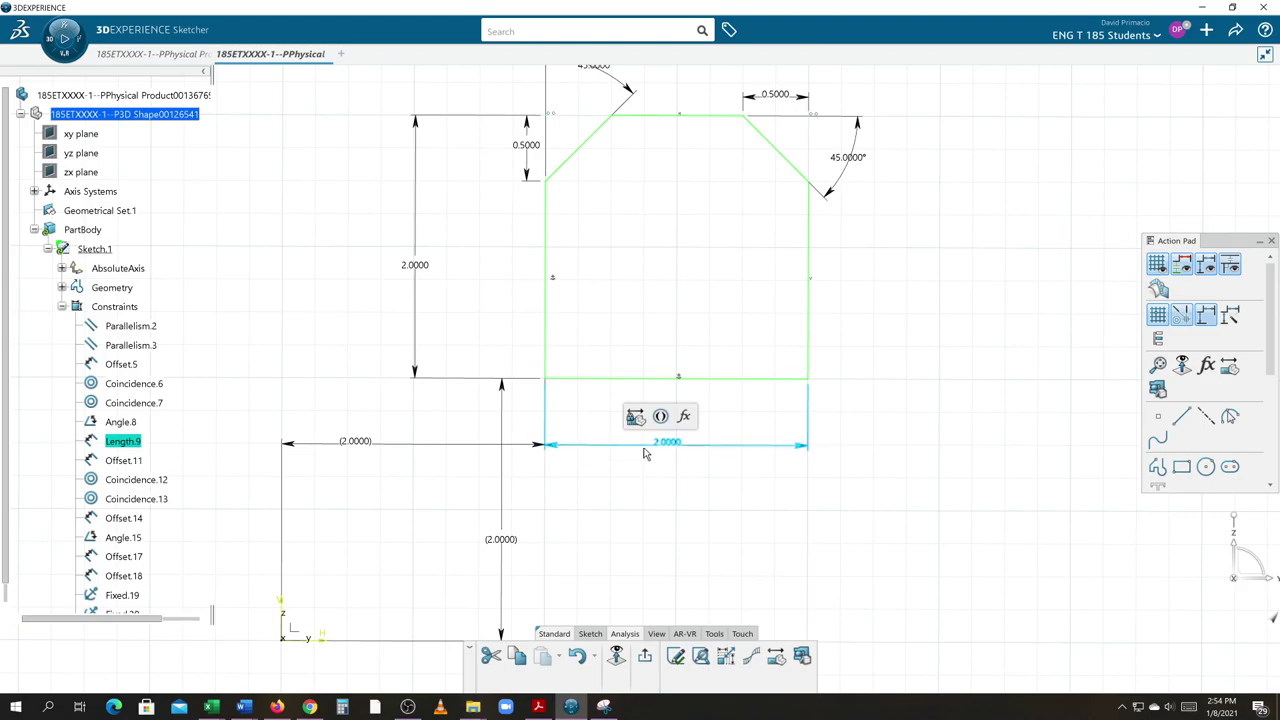
pyautogui.click(580, 533)
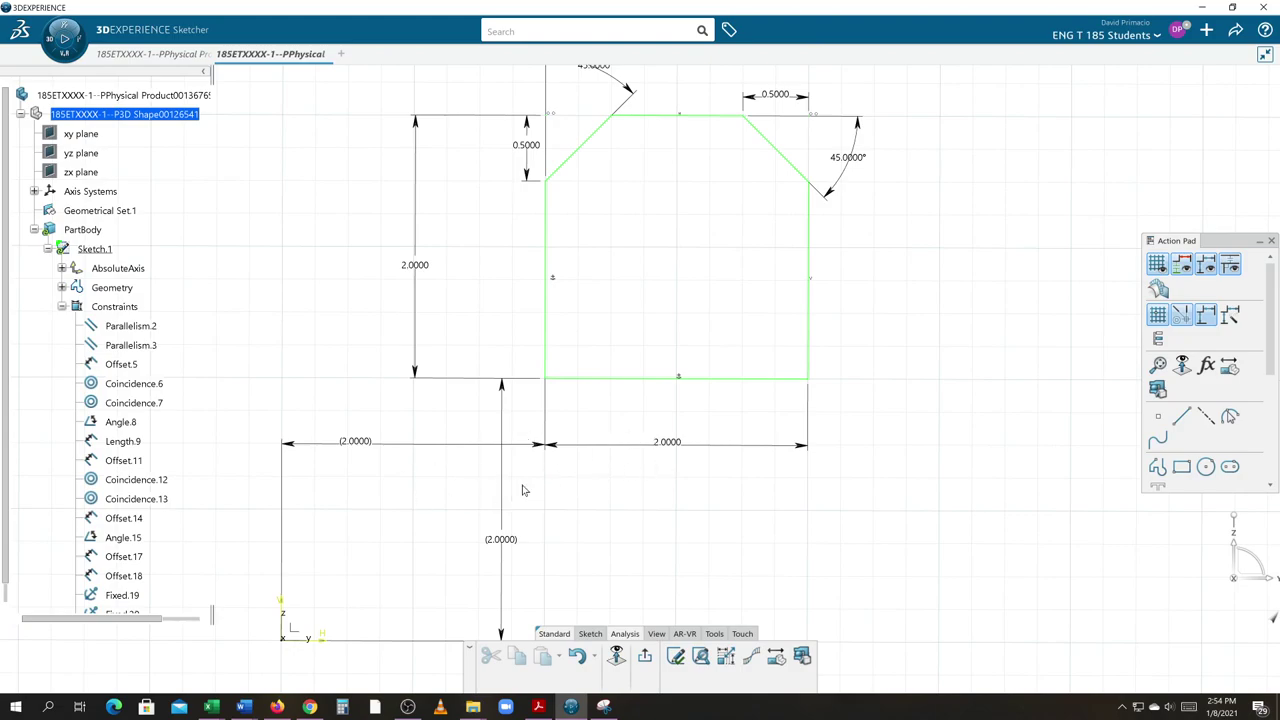
# - Space the height and left chamfer dimensions beside the profile, and align the vertical offset reference dimension with the height dimension
pyautogui.click(418, 341)
pyautogui.moveTo(423, 331); pyautogui.dragTo(446, 349)
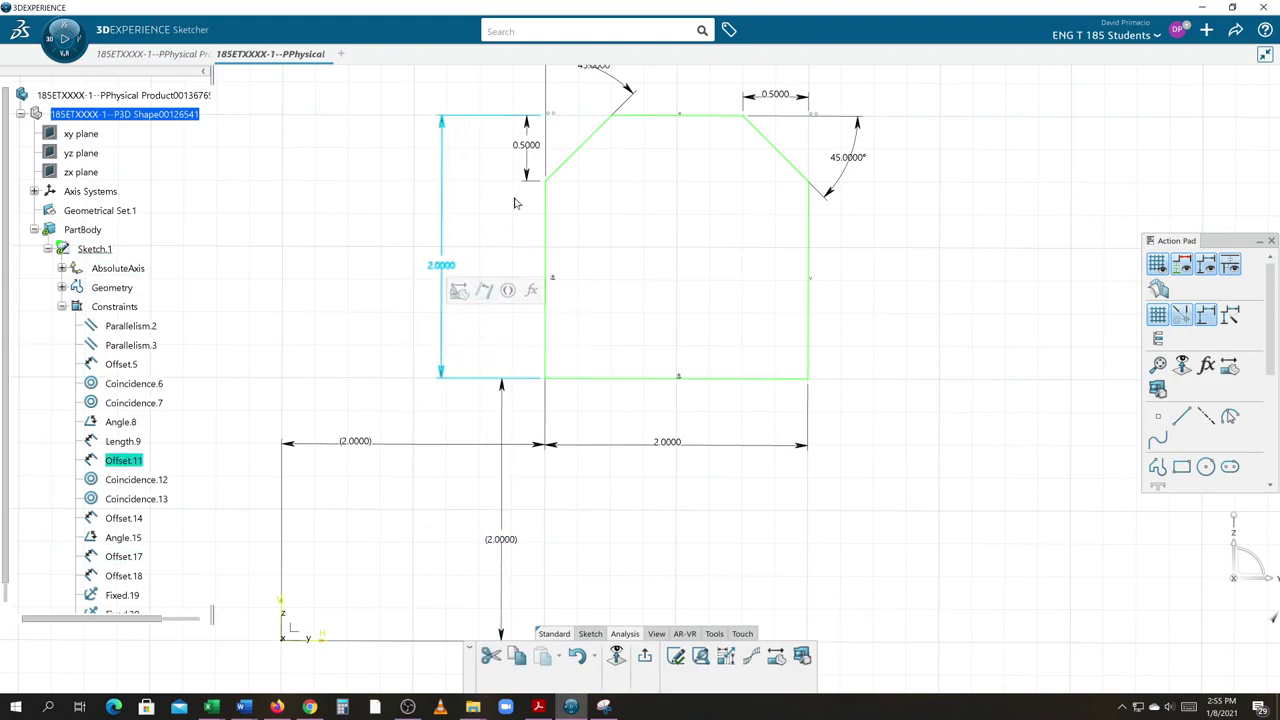
pyautogui.moveTo(528, 172); pyautogui.dragTo(487, 176)
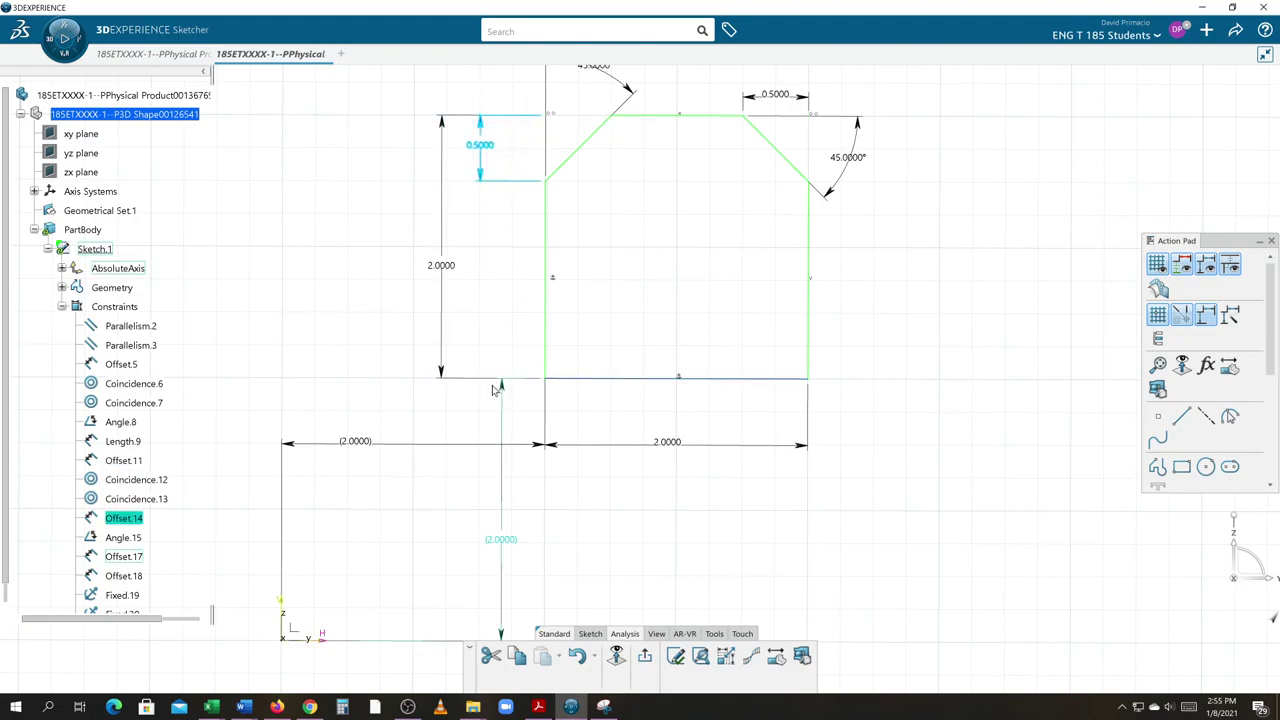
pyautogui.click(447, 329)
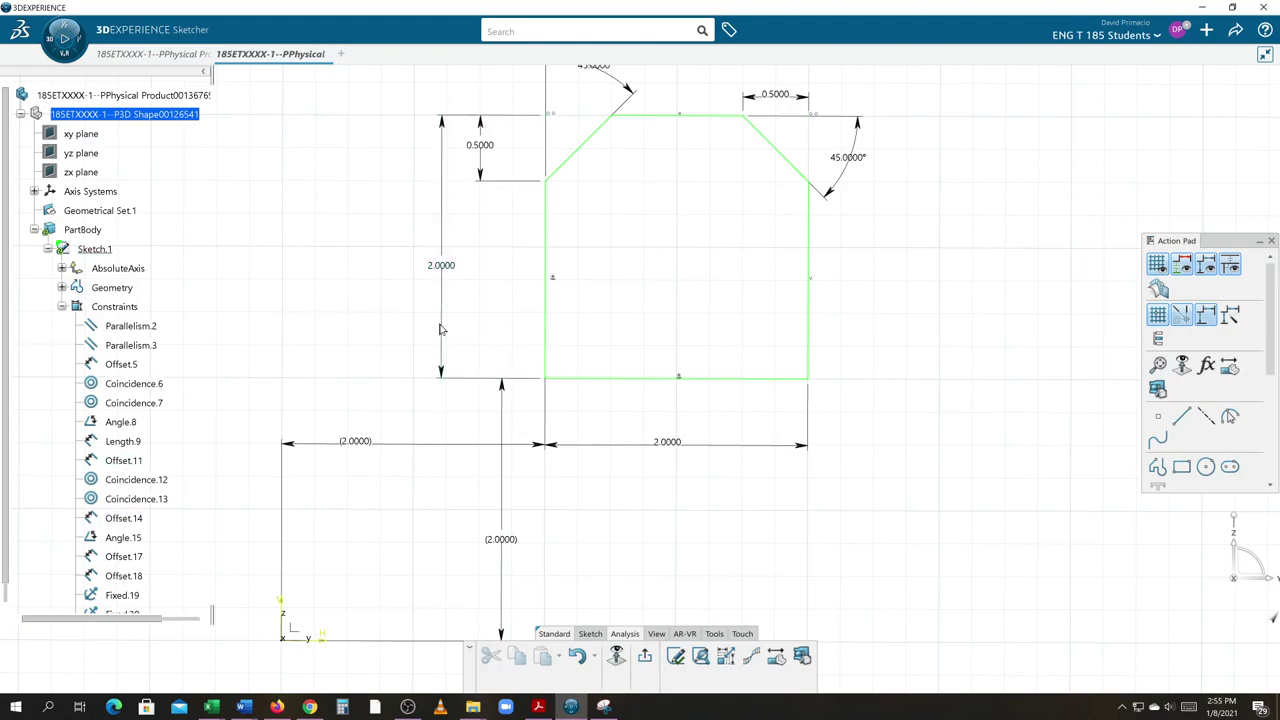
pyautogui.moveTo(443, 314); pyautogui.dragTo(453, 312)
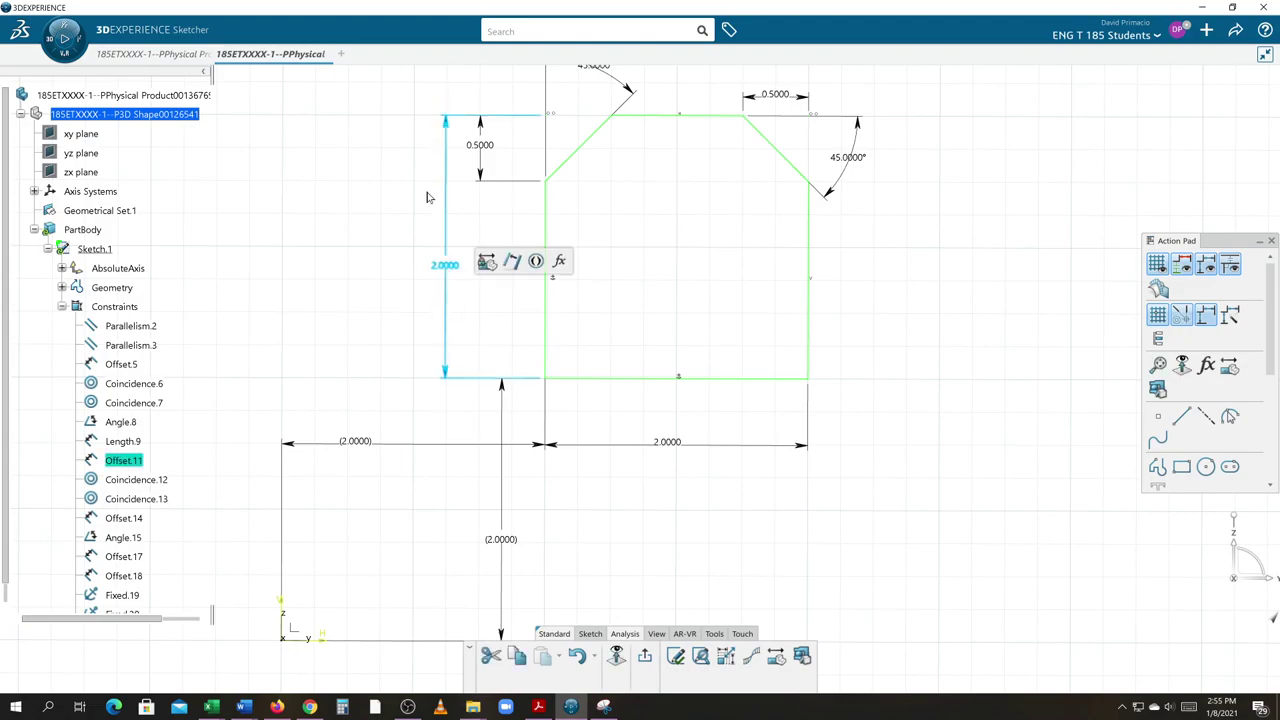
pyautogui.click(395, 191)
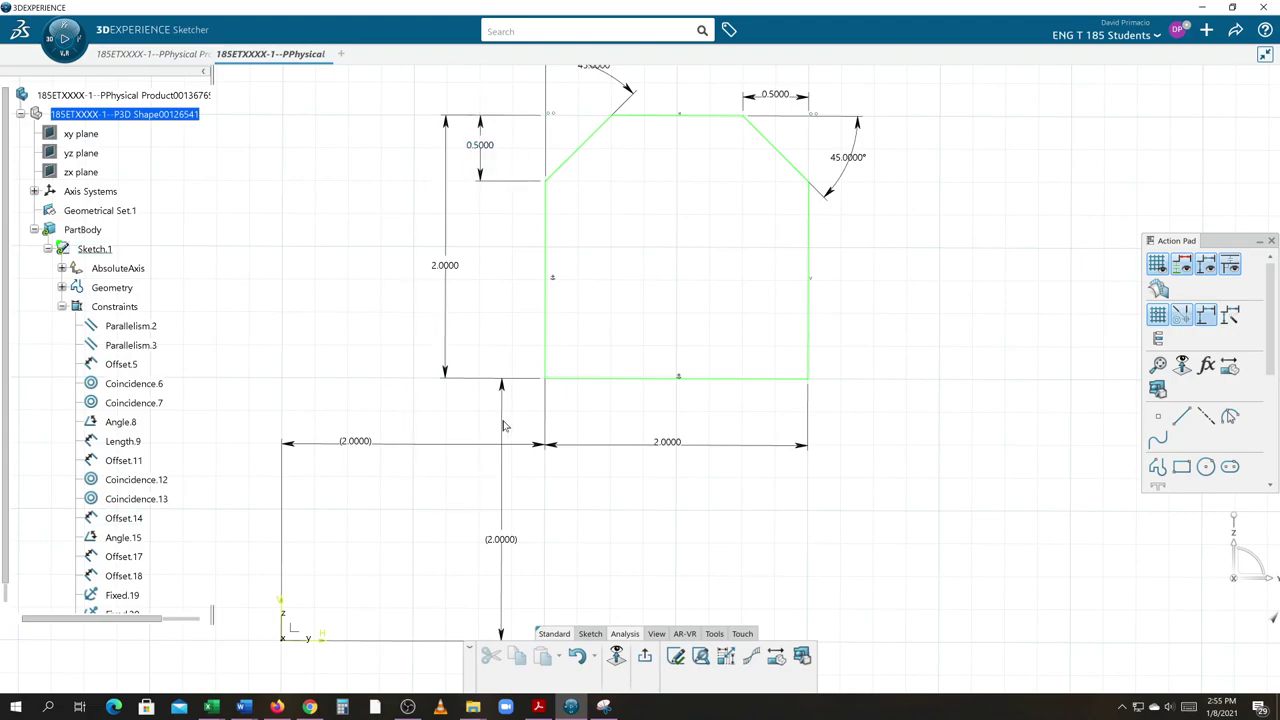
pyautogui.moveTo(503, 428); pyautogui.dragTo(453, 434)
pyautogui.click(845, 467)
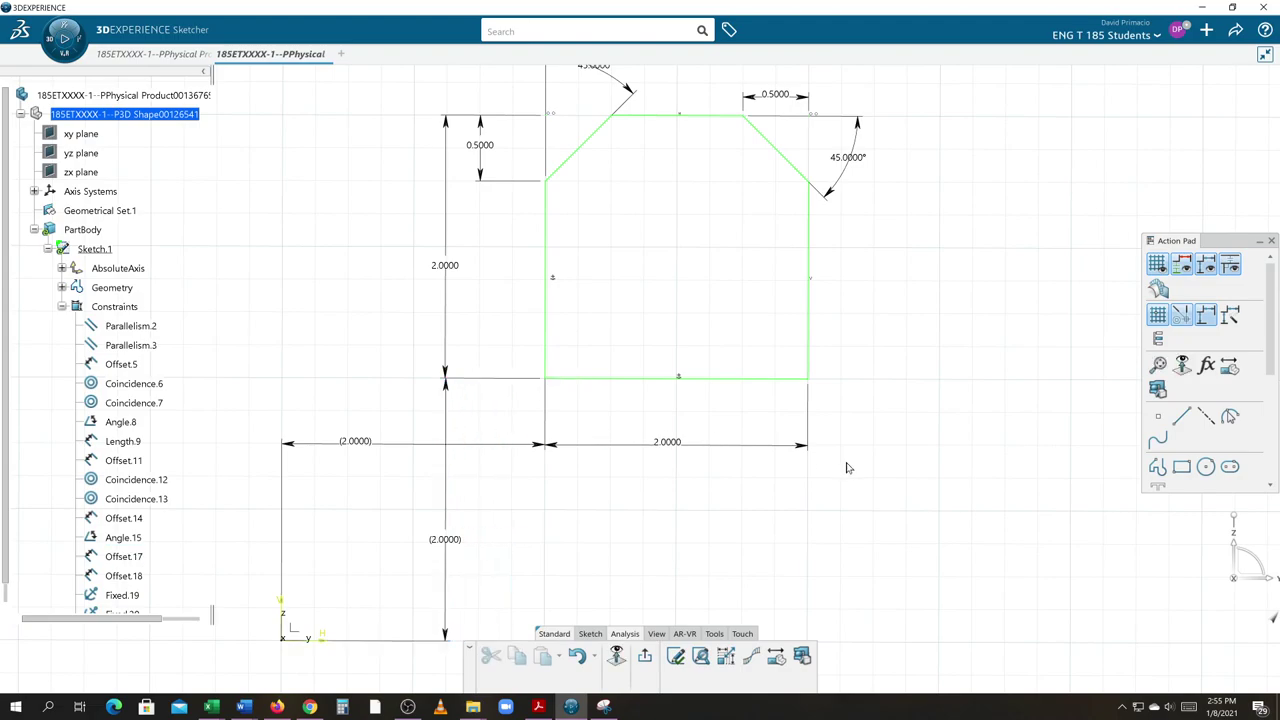
# - Raise the right chamfer's 0.5 in dimension farther above the profile and place its text outside the extension lines
pyautogui.moveTo(921, 381)
pyautogui.mouseDown(button='middle')
pyautogui.moveTo(917, 369)
pyautogui.moveTo(926, 471)
pyautogui.moveTo(907, 481)
pyautogui.moveTo(808, 423)
pyautogui.mouseUp(button='middle')
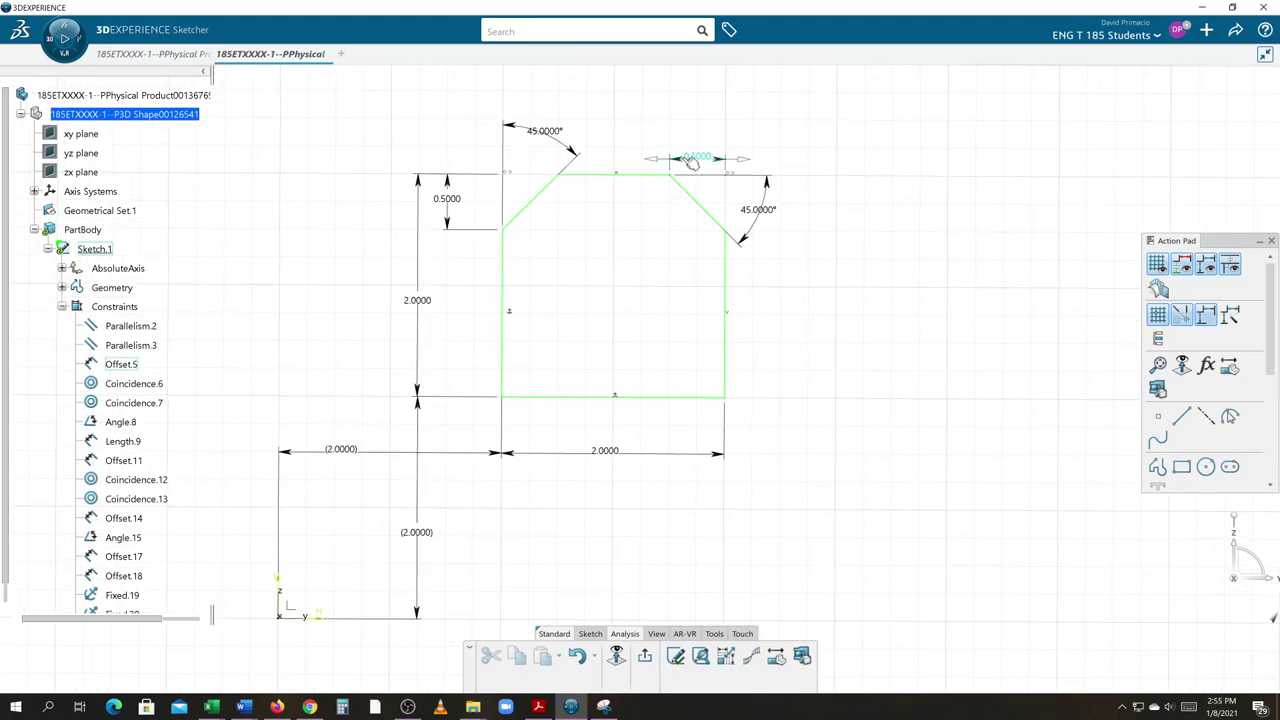
pyautogui.moveTo(683, 163); pyautogui.dragTo(687, 124)
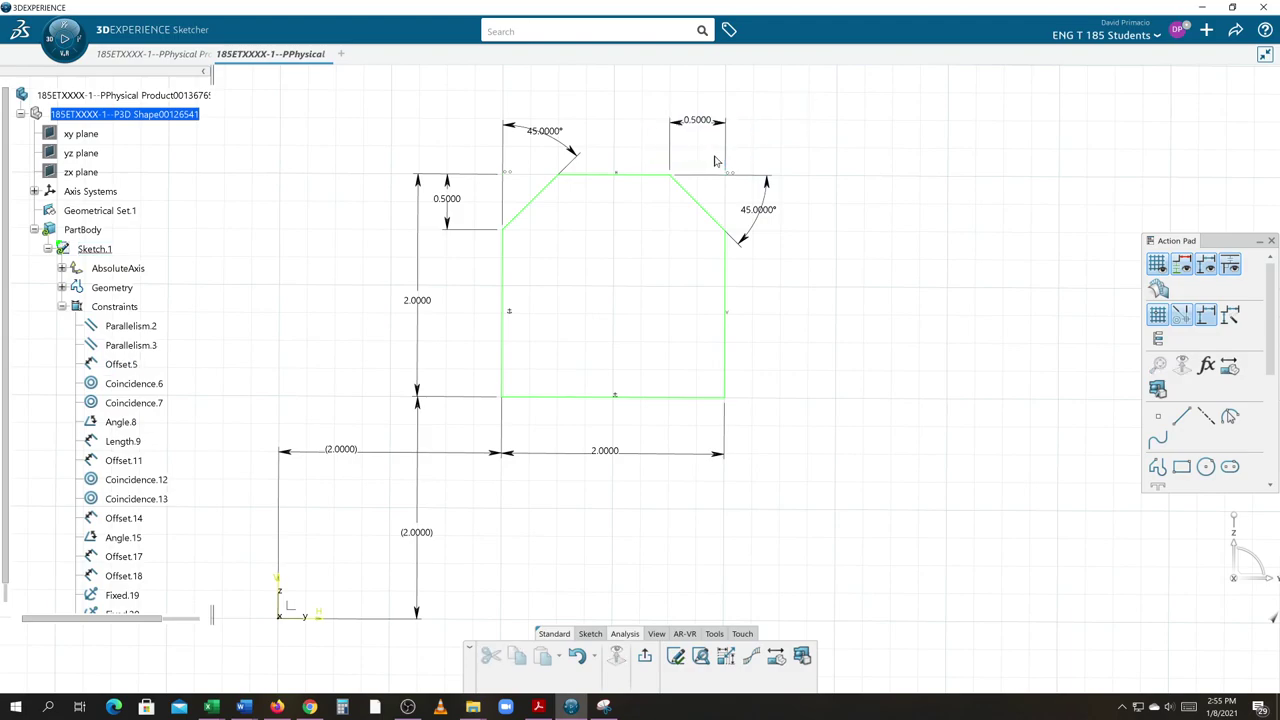
pyautogui.moveTo(708, 166); pyautogui.dragTo(732, 220, button='middle')
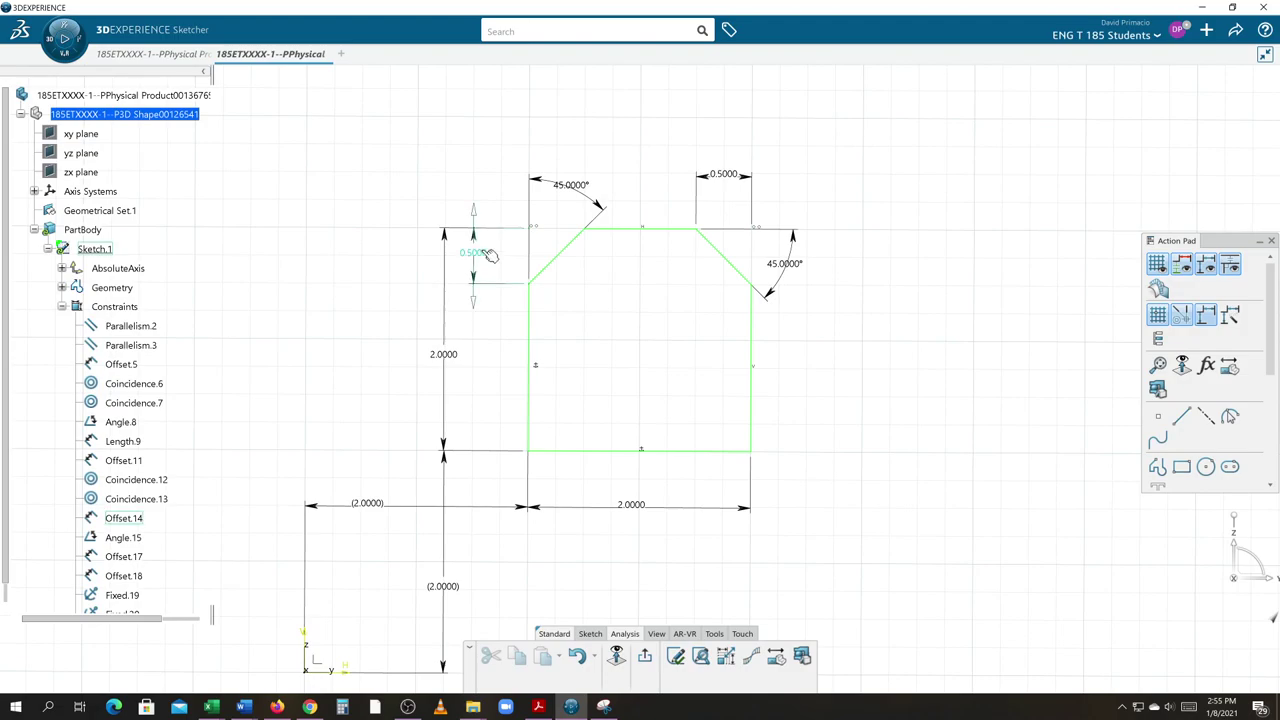
pyautogui.click(482, 259)
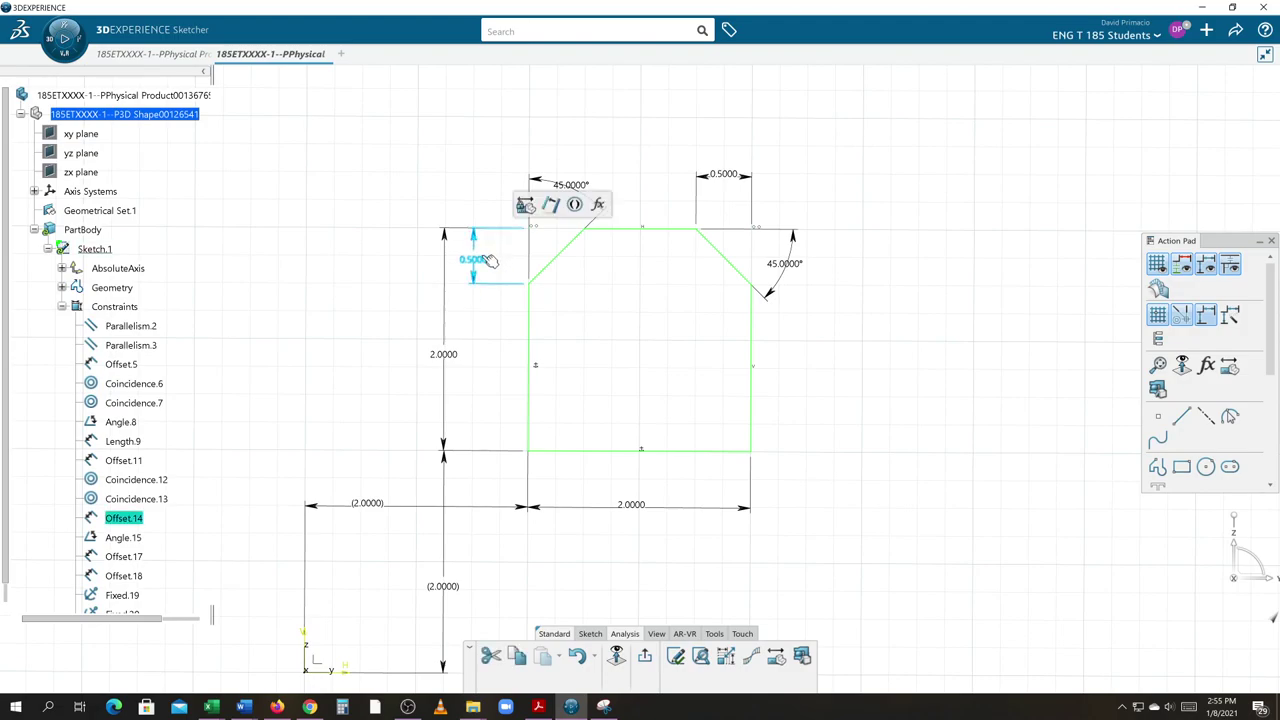
pyautogui.click(723, 366)
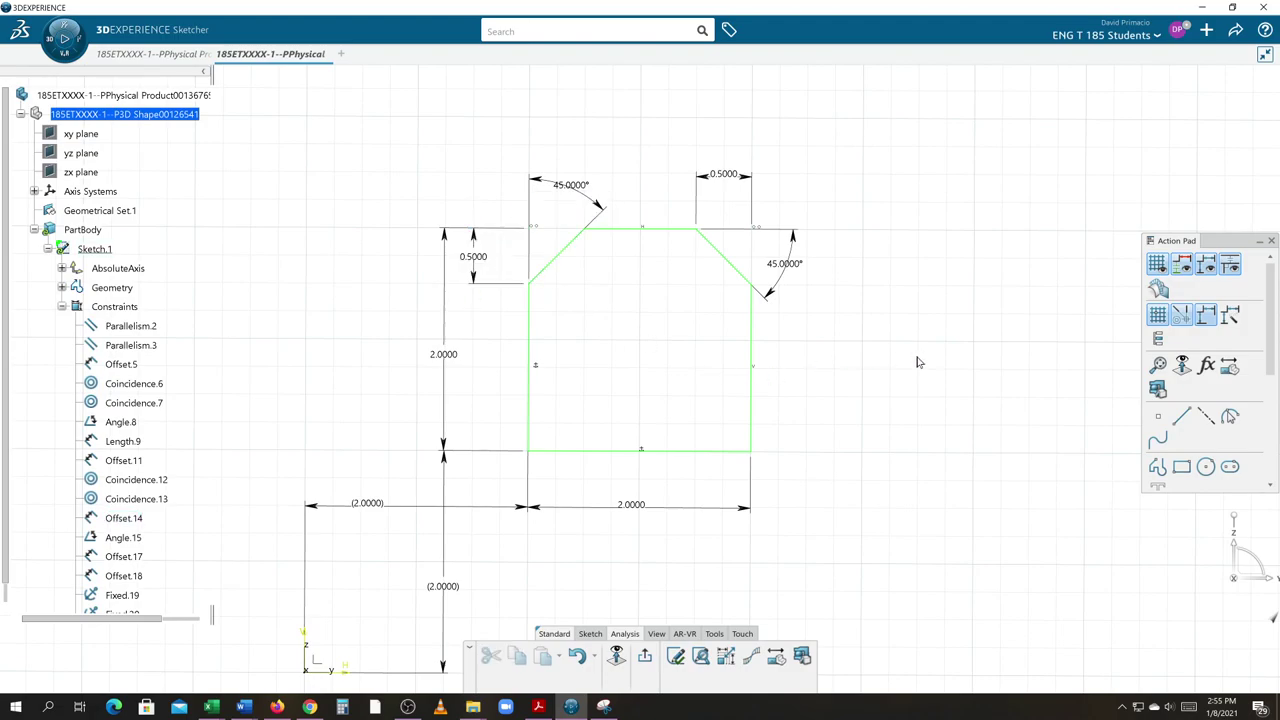
pyautogui.click(724, 178)
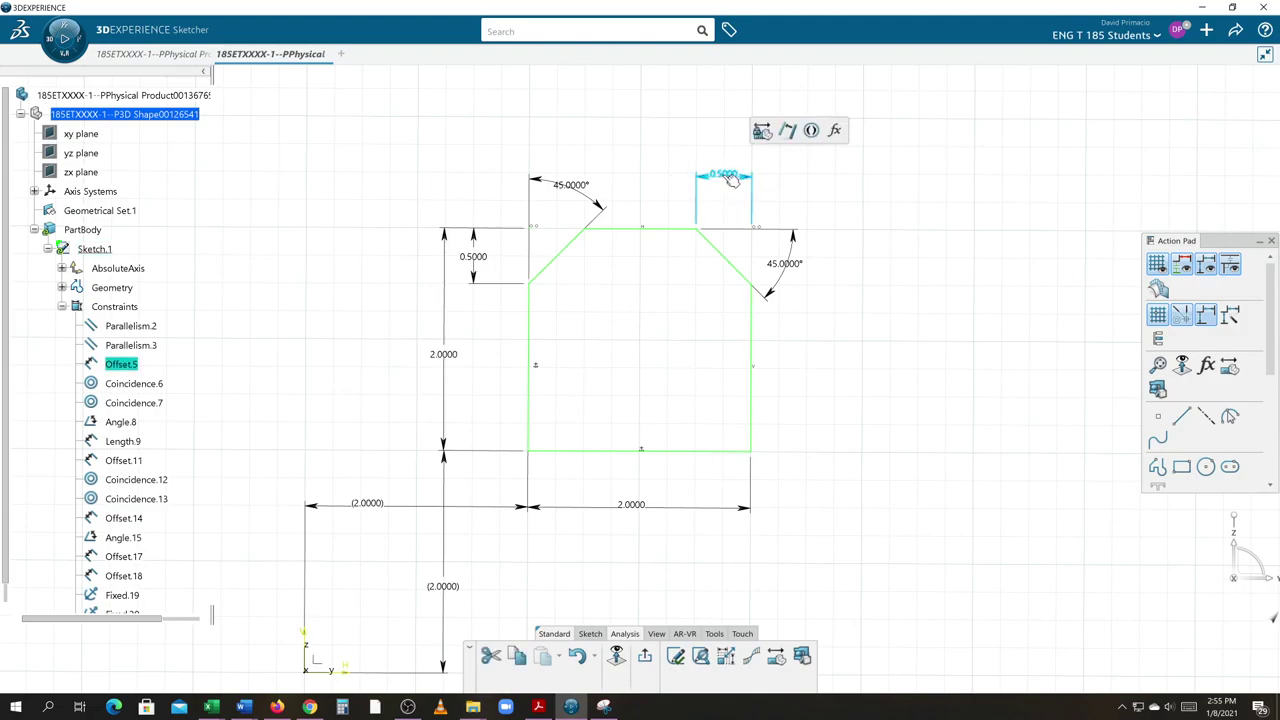
pyautogui.moveTo(792, 180)
pyautogui.mouseDown()
pyautogui.moveTo(808, 176)
pyautogui.moveTo(796, 176)
pyautogui.mouseUp()
pyautogui.click(906, 256)
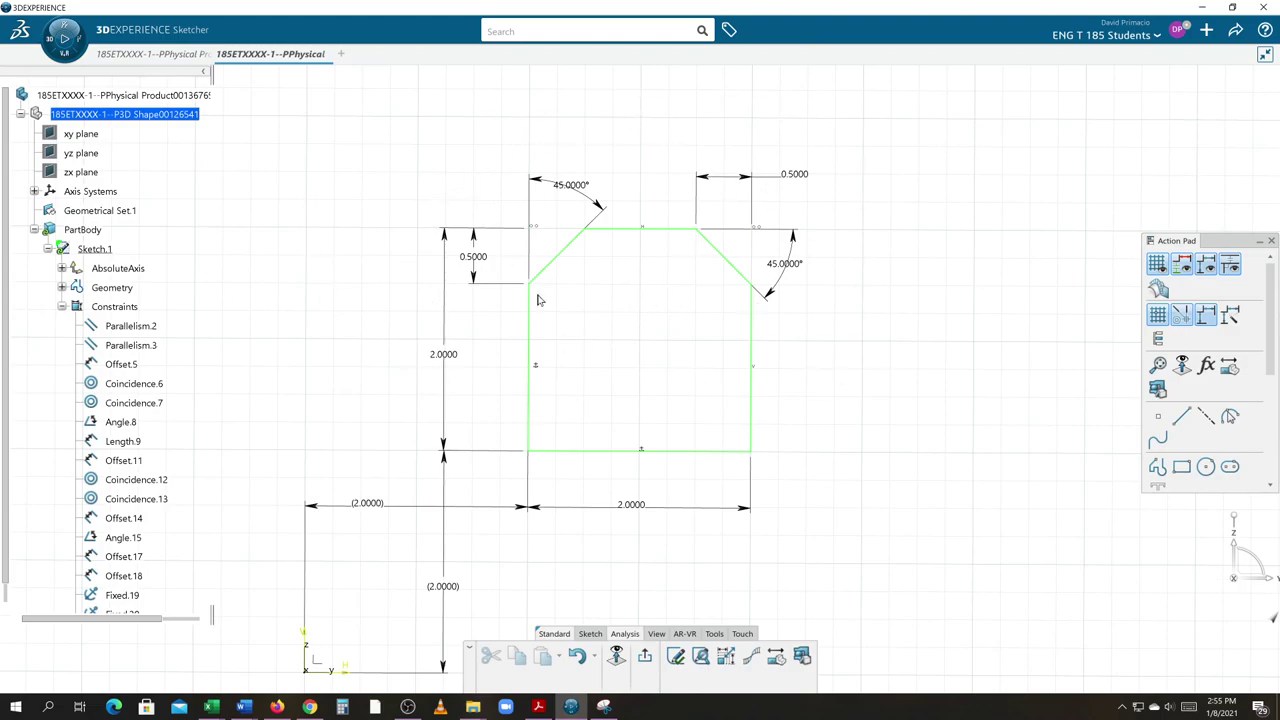
# - Recheck the rearranged sketch with Sketch Solving Status and the Geometry check of Sketch Analysis
pyautogui.moveTo(870, 430)
pyautogui.mouseDown(button='middle')
pyautogui.moveTo(857, 397)
pyautogui.moveTo(866, 374)
pyautogui.moveTo(841, 391)
pyautogui.moveTo(829, 383)
pyautogui.mouseUp(button='middle')
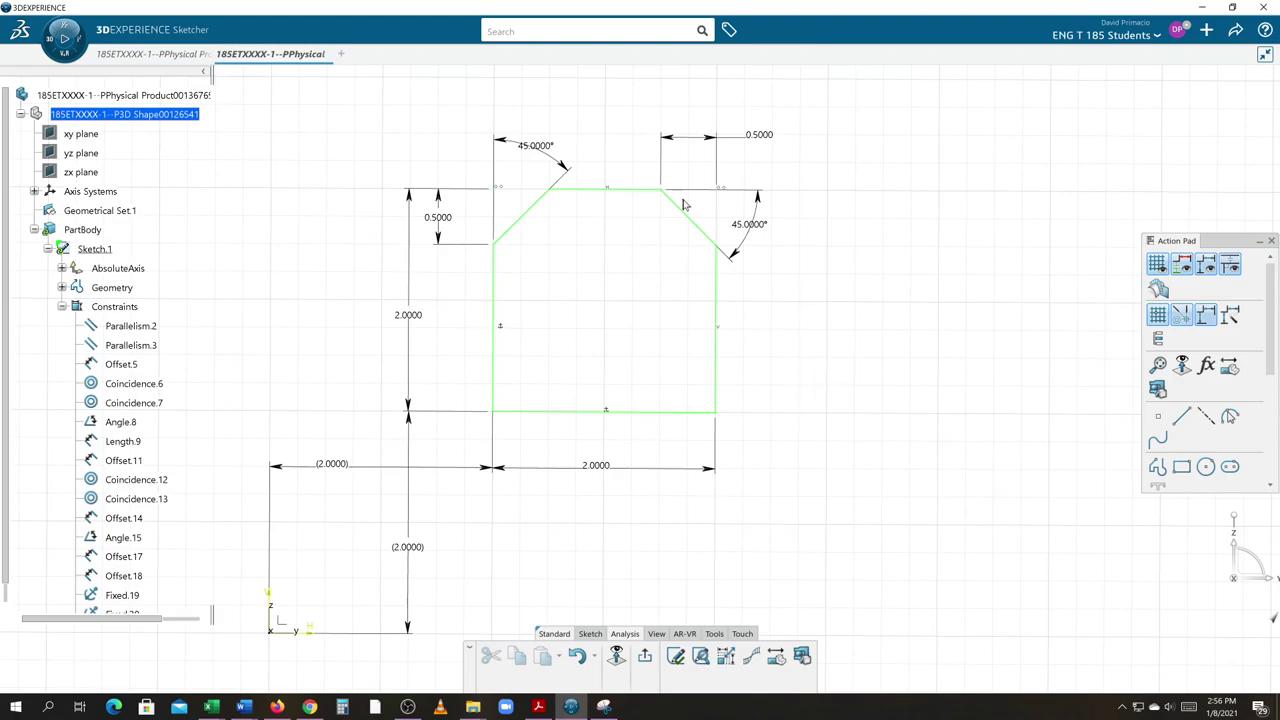
pyautogui.click(675, 658)
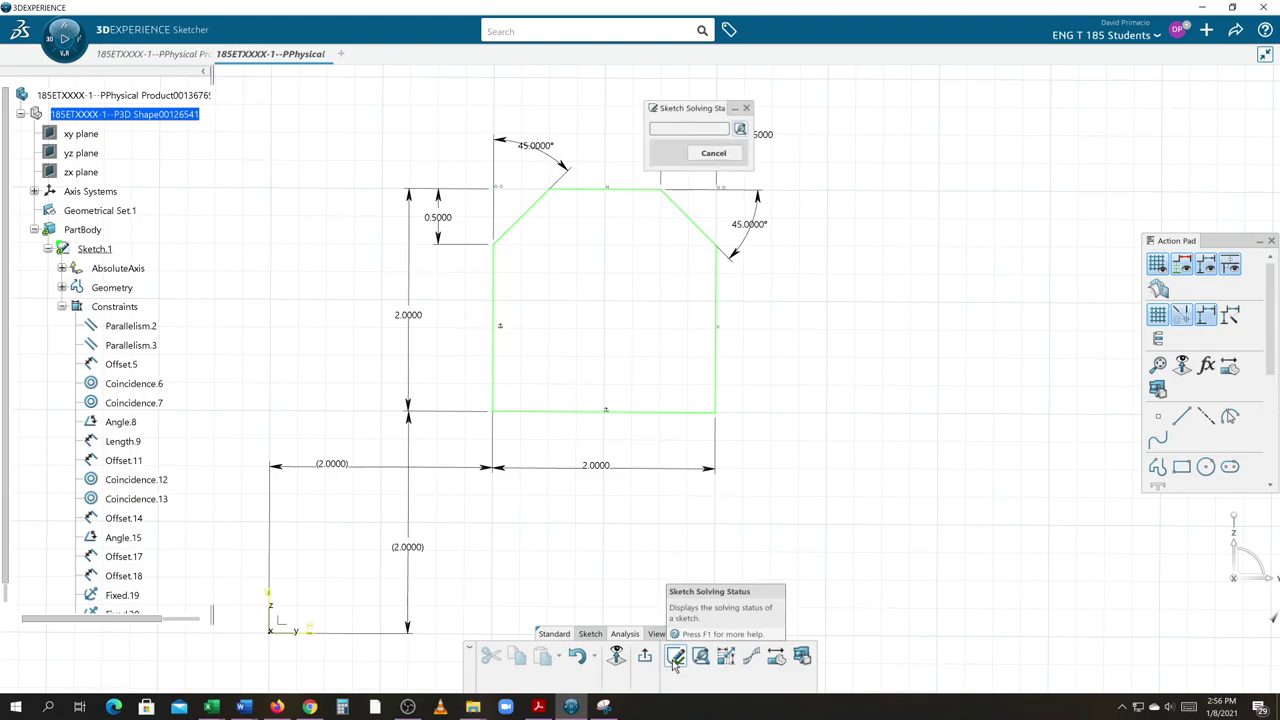
pyautogui.moveTo(677, 120)
pyautogui.mouseDown()
pyautogui.moveTo(318, 148)
pyautogui.moveTo(306, 118)
pyautogui.mouseUp()
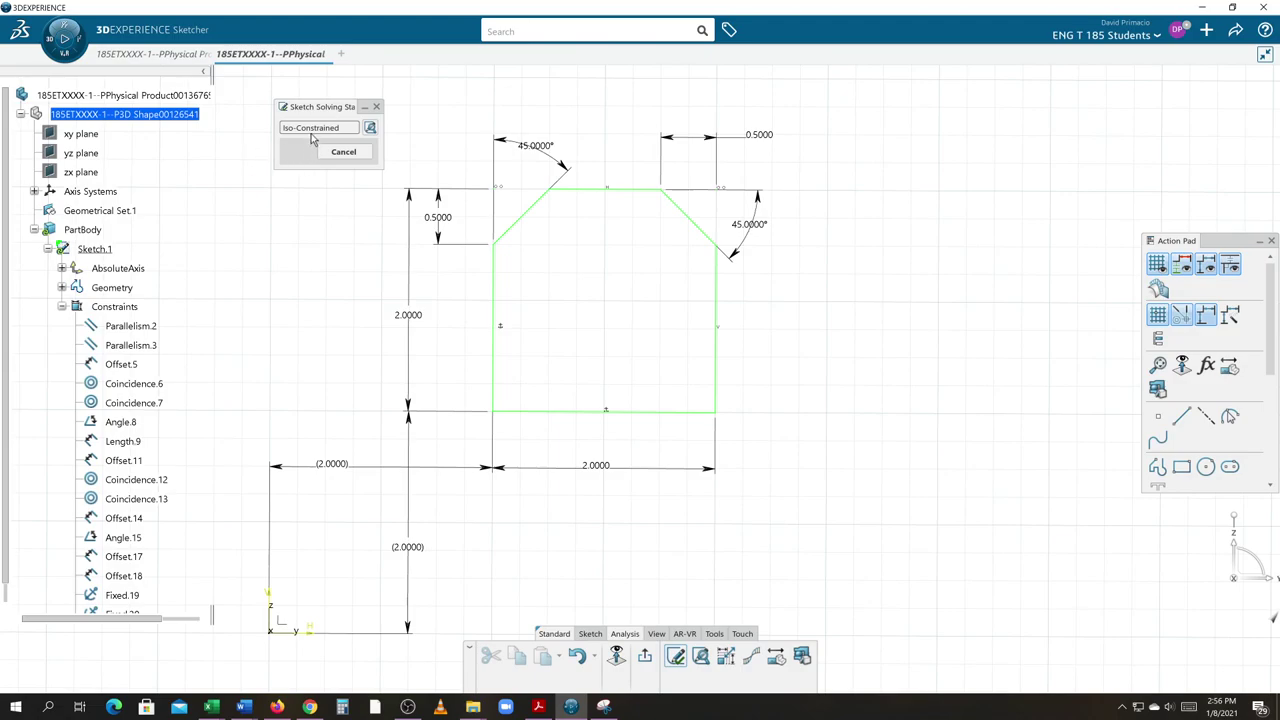
pyautogui.click(701, 657)
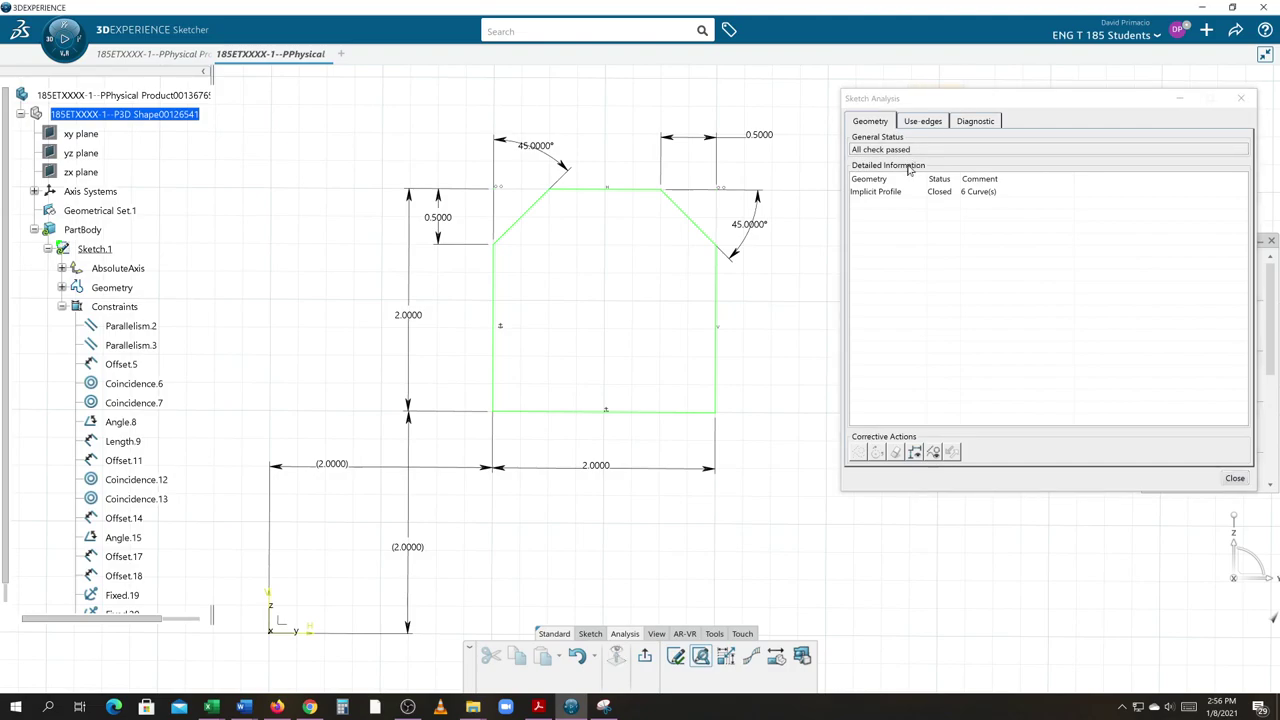
pyautogui.moveTo(978, 100); pyautogui.dragTo(886, 143)
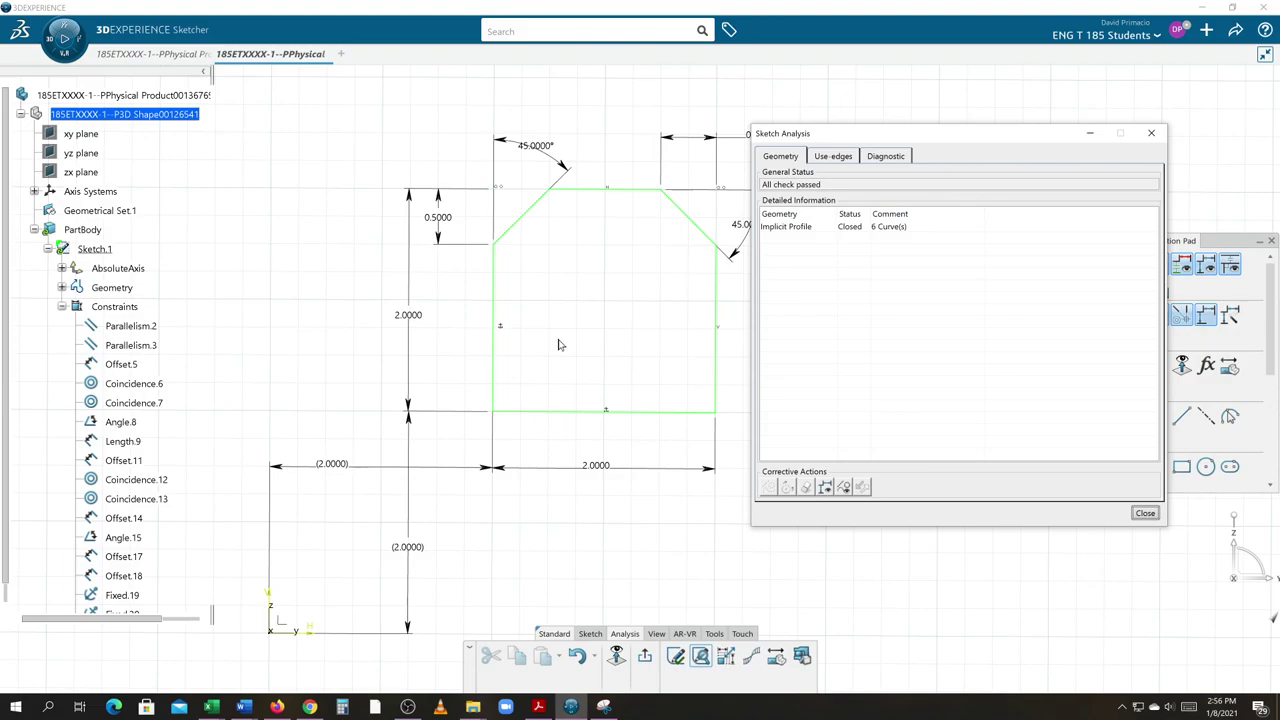
pyautogui.click(1145, 513)
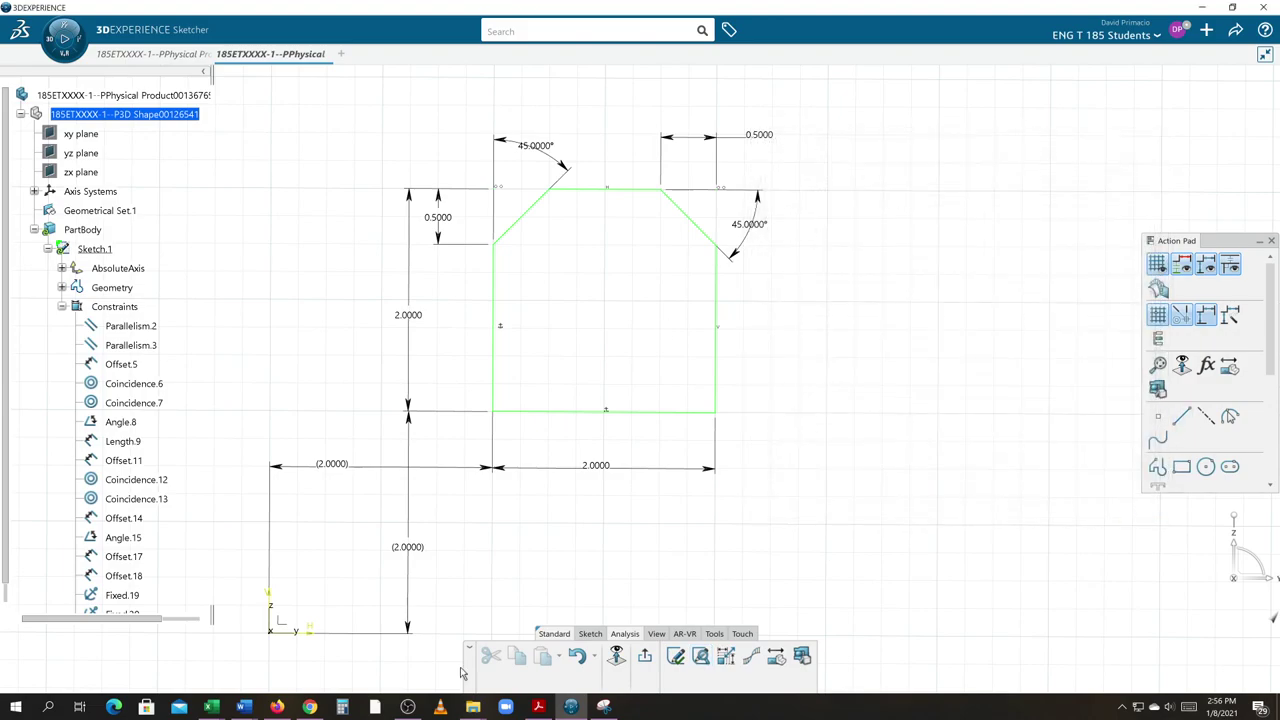
# - Exit the sketch and start a Pad of the chamfered profile with a first-limit length of 2 in
pyautogui.click(645, 657)
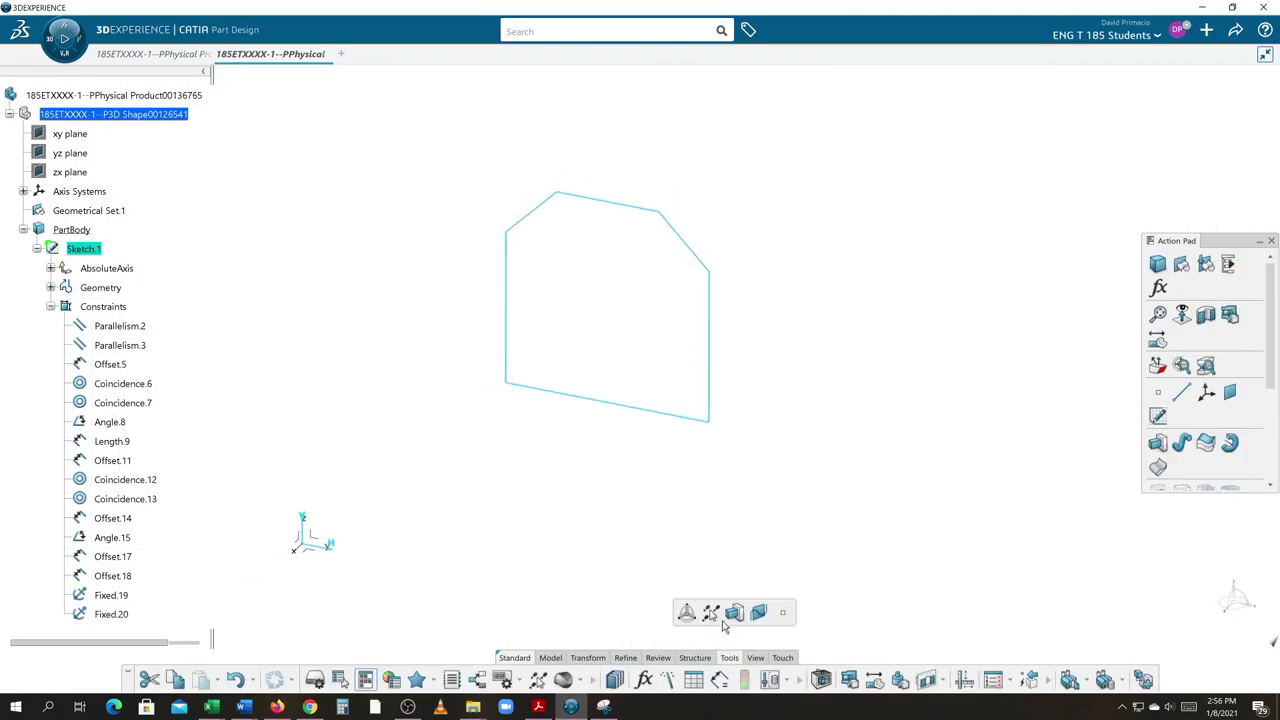
pyautogui.click(552, 659)
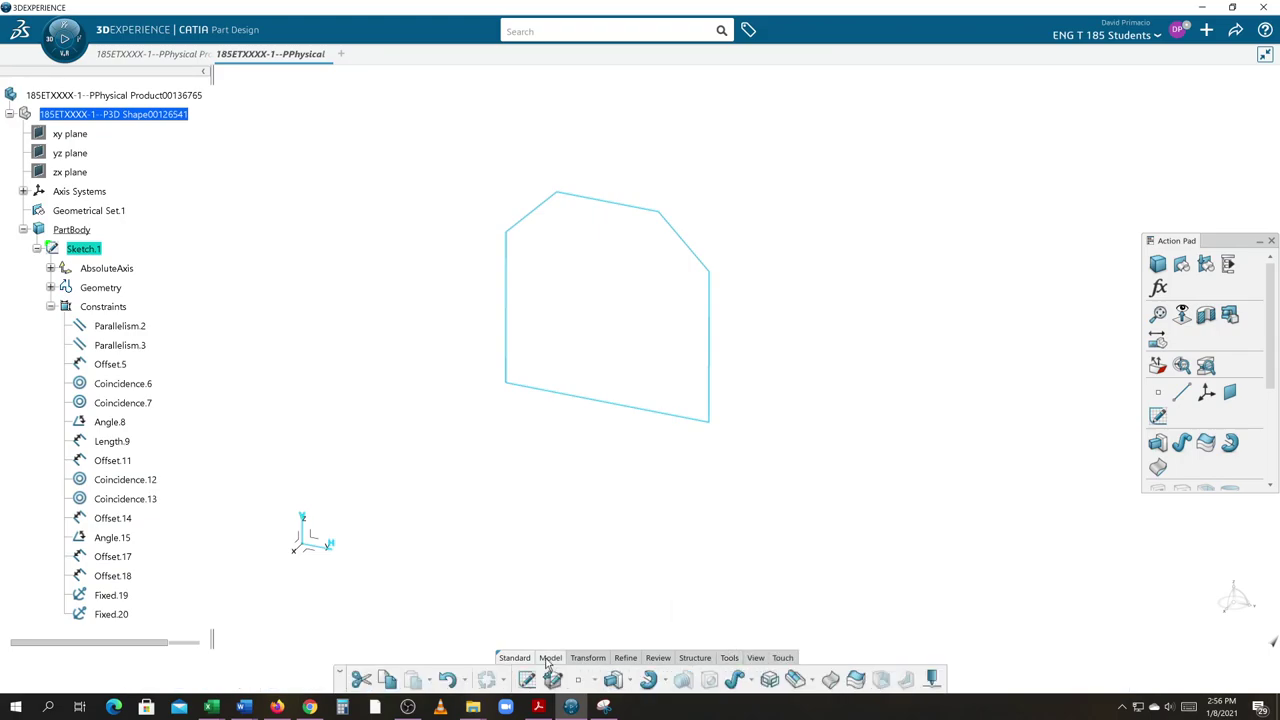
pyautogui.click(613, 681)
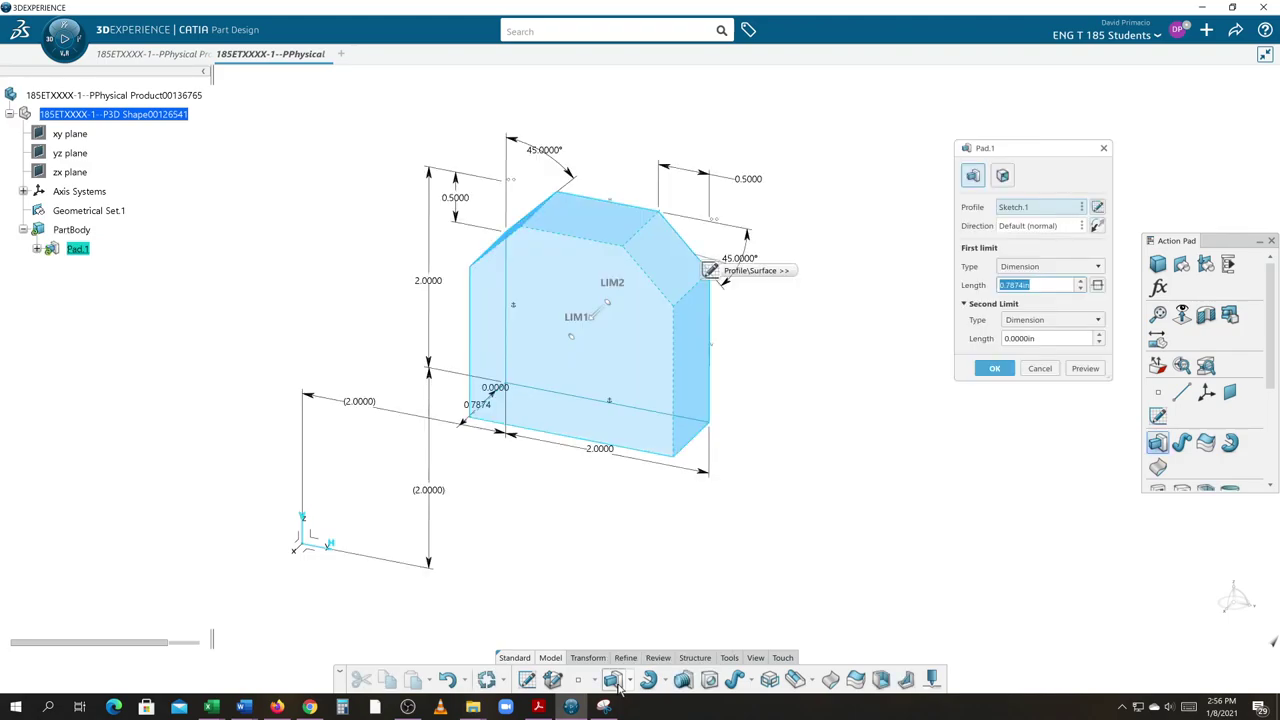
pyautogui.click(1028, 296)
pyautogui.write('2')
pyautogui.press('Return')
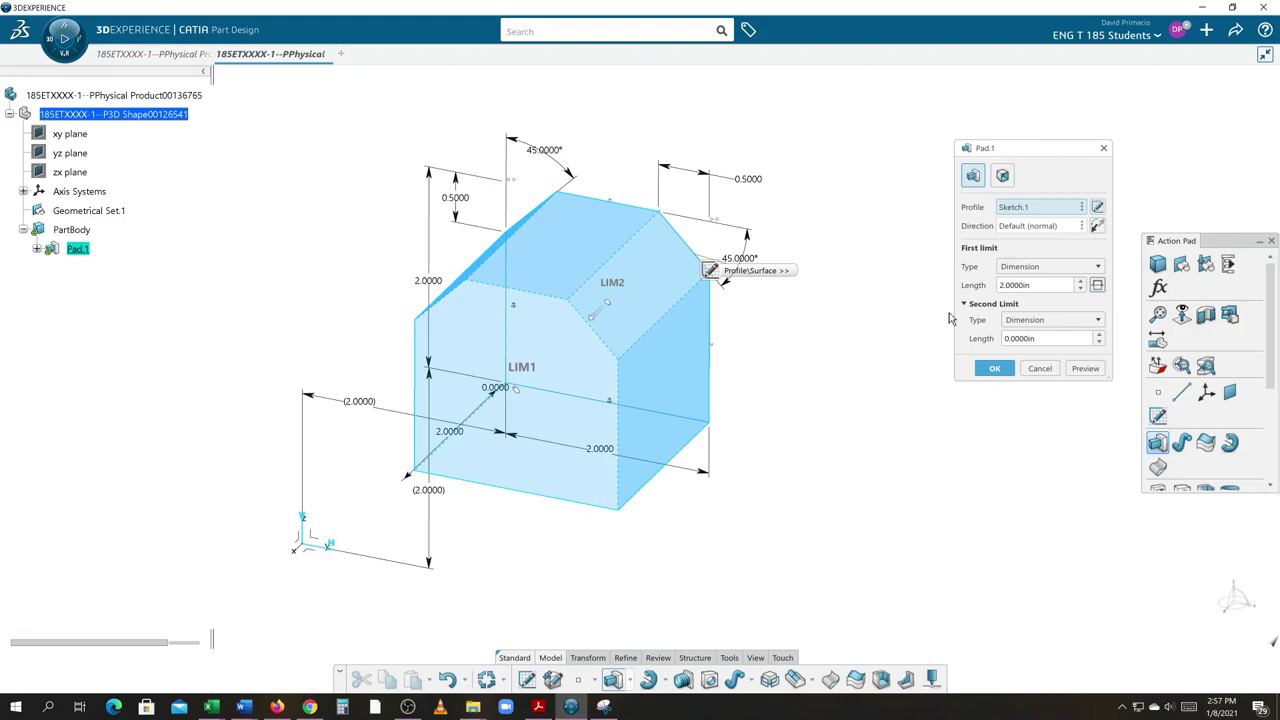
# - Invert the pad's extrusion direction so it extends behind the sketch plane, preview it and create the solid
pyautogui.moveTo(872, 346); pyautogui.dragTo(847, 349, button='middle')
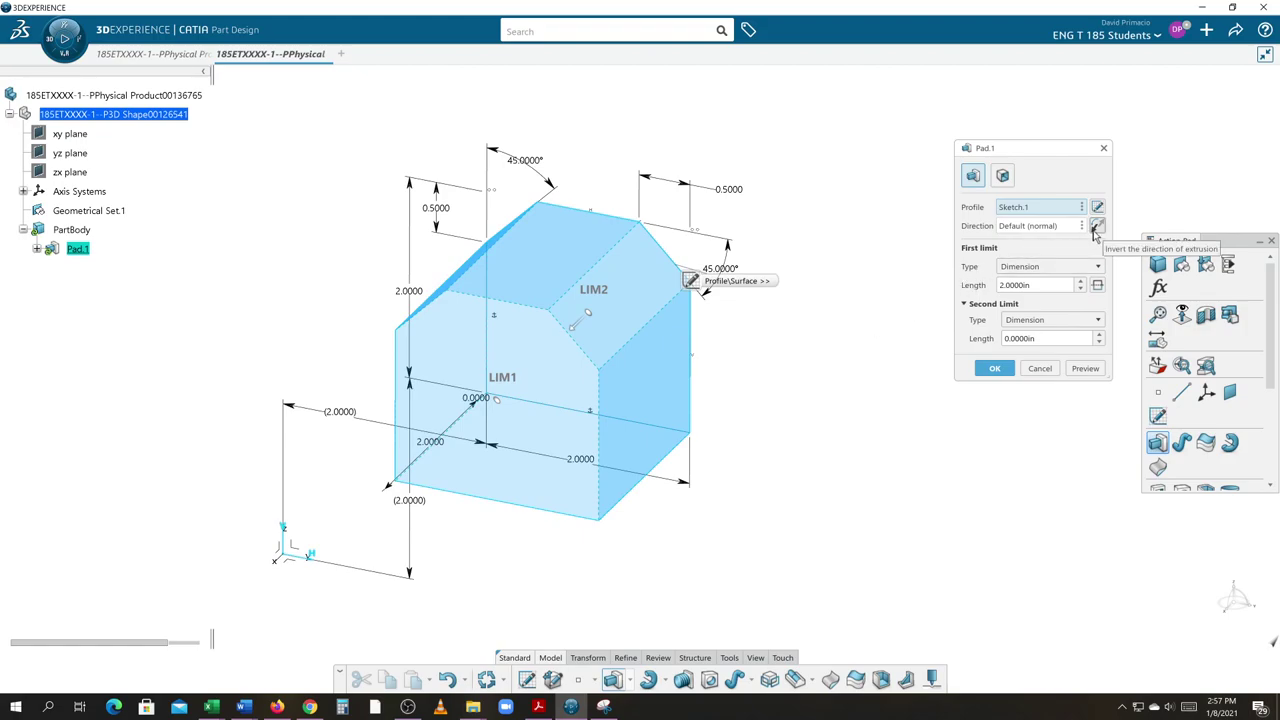
pyautogui.moveTo(1038, 155); pyautogui.dragTo(814, 335)
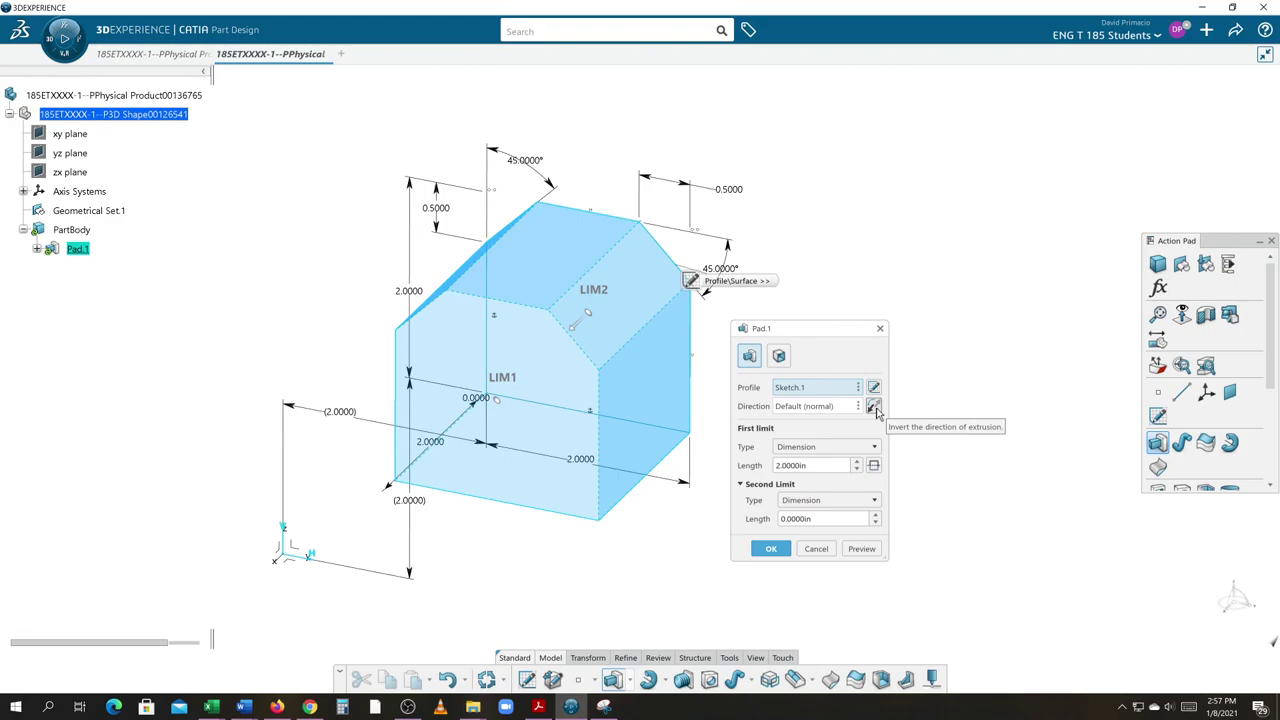
pyautogui.click(576, 330)
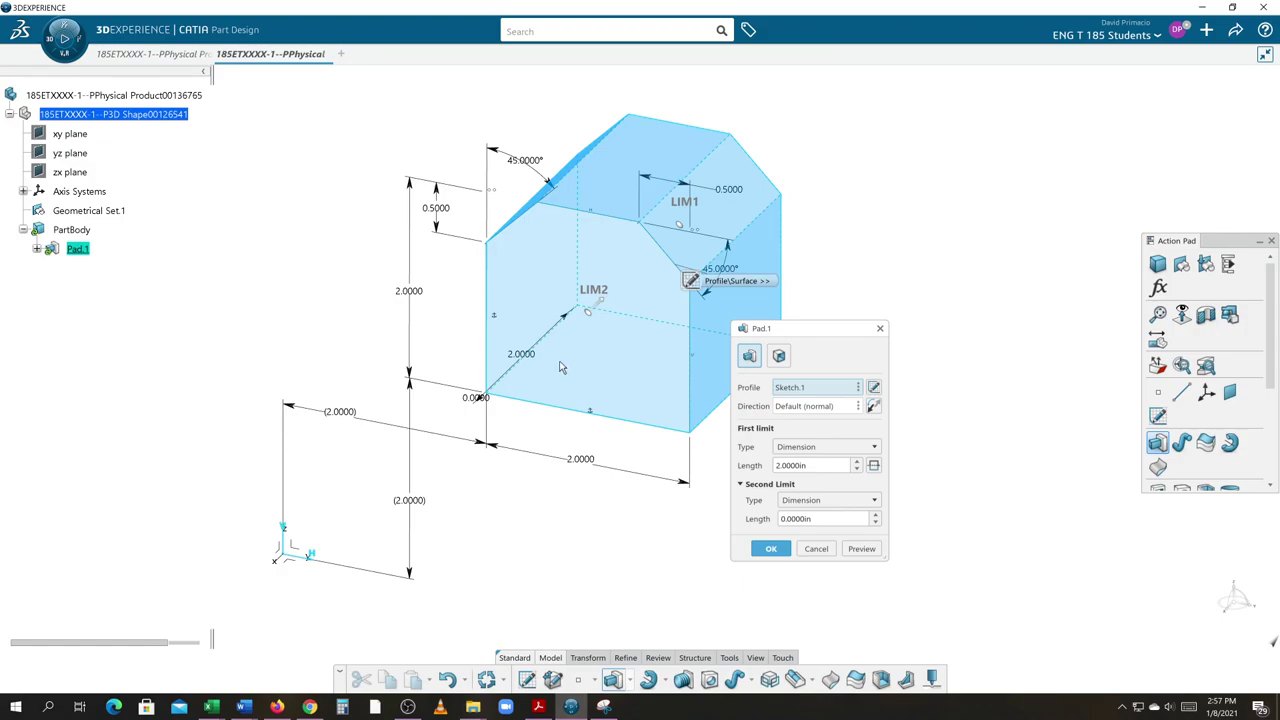
pyautogui.click(862, 549)
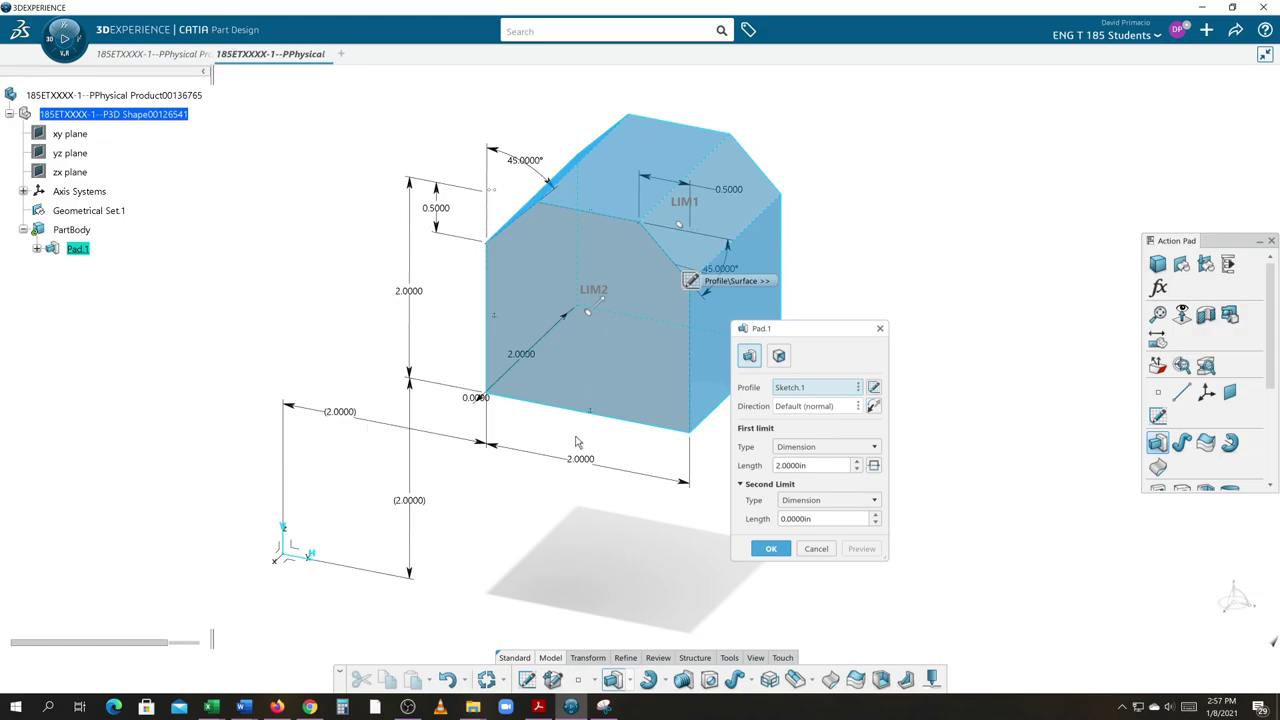
pyautogui.click(771, 548)
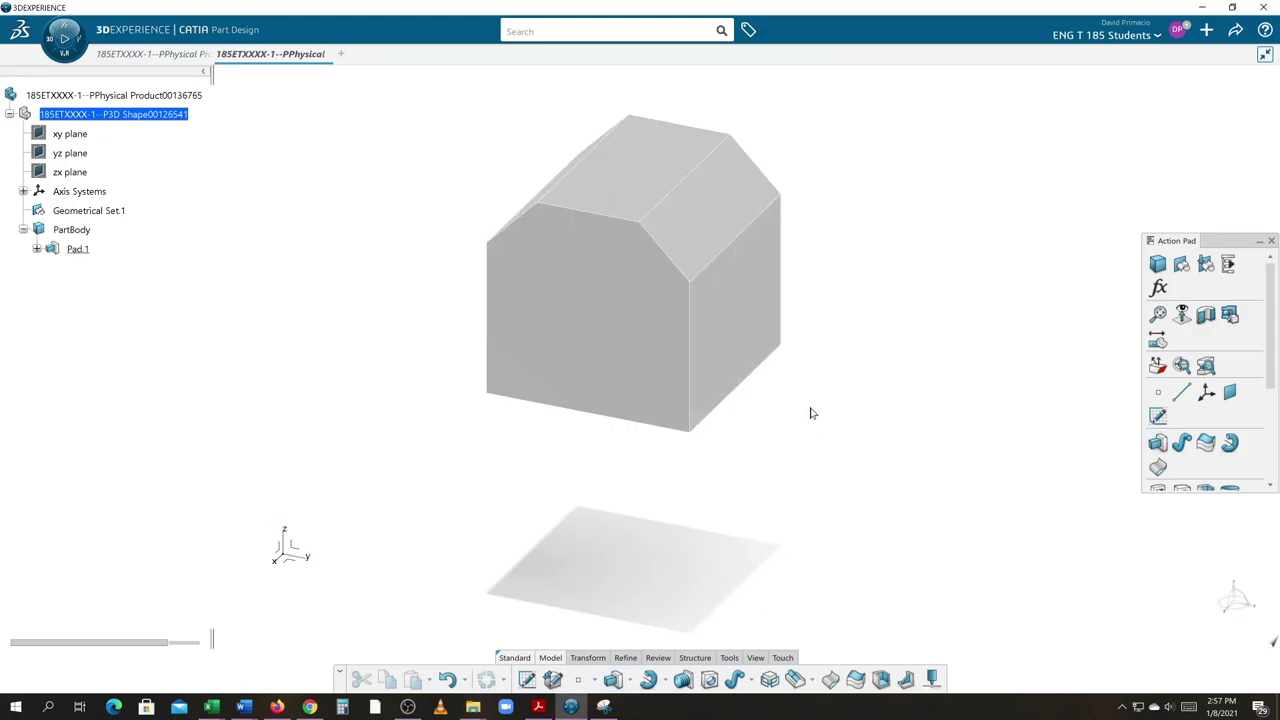
# - Display the block in the isometric view and fit all geometry in the window
pyautogui.scroll(5, 740, 491)
pyautogui.moveTo(892, 469); pyautogui.dragTo(911, 614, button='middle')
pyautogui.moveTo(700, 509); pyautogui.dragTo(868, 510, button='middle')
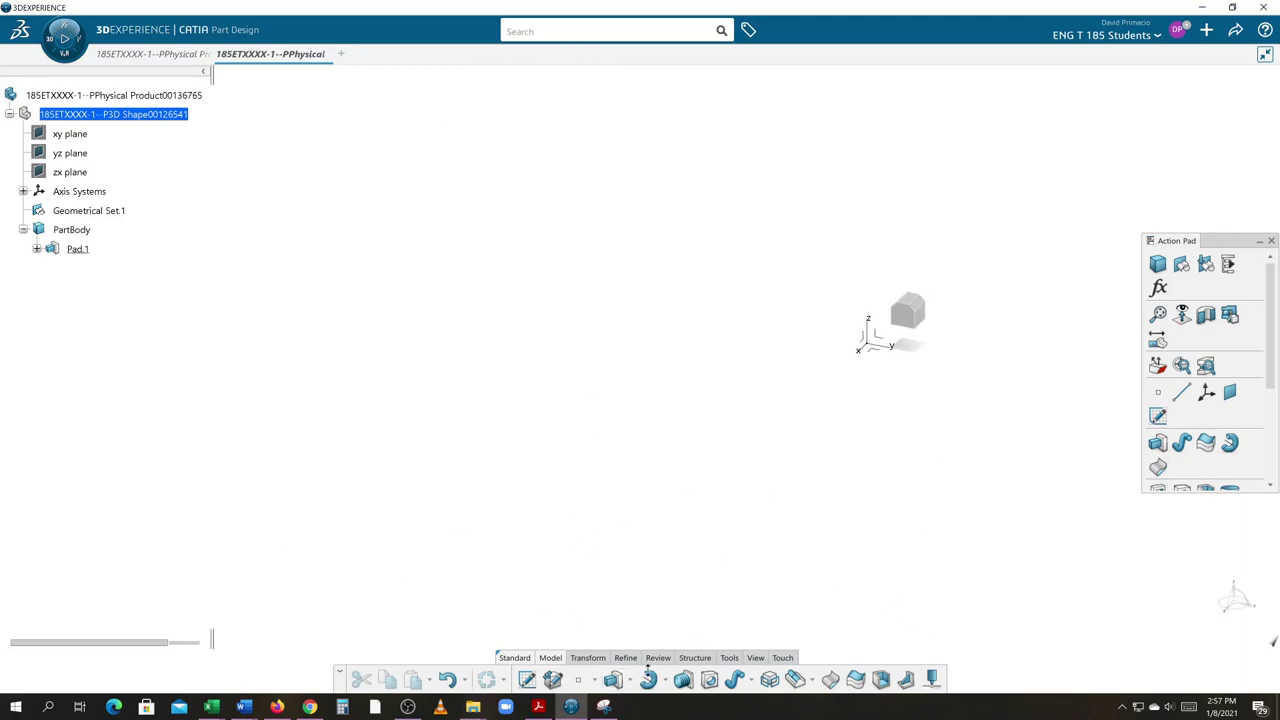
pyautogui.click(749, 659)
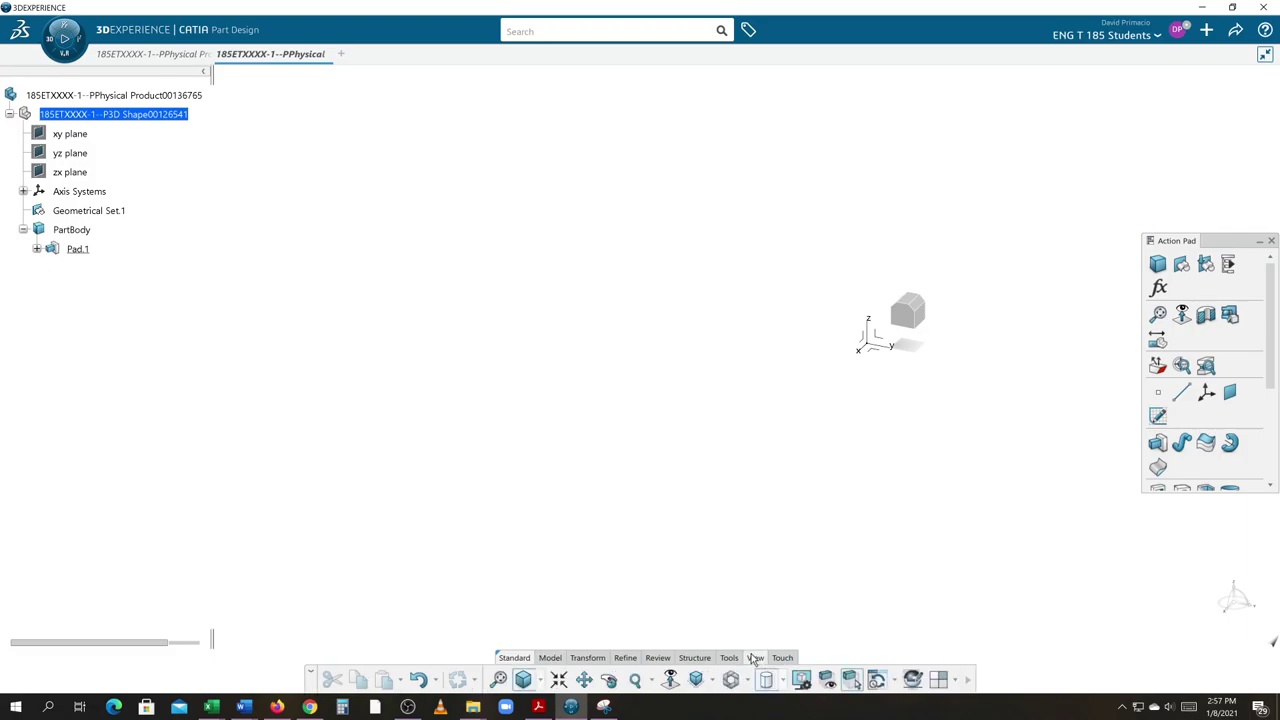
pyautogui.click(695, 680)
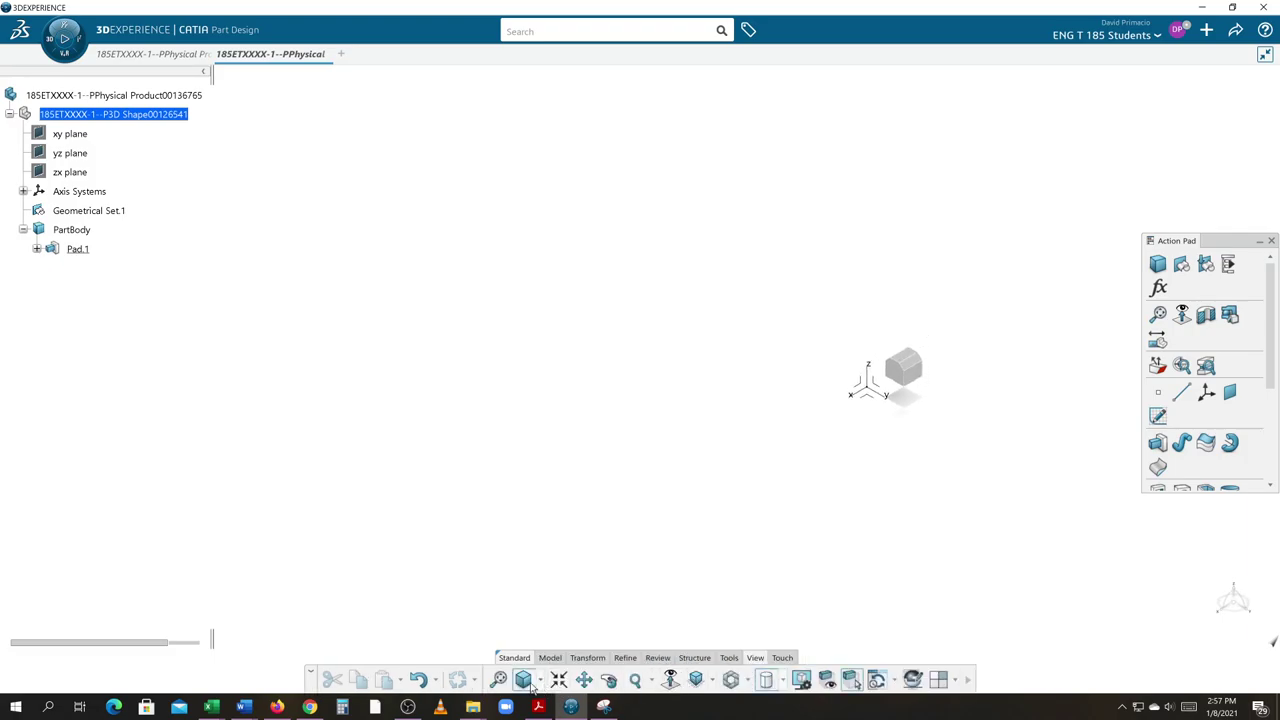
pyautogui.click(497, 680)
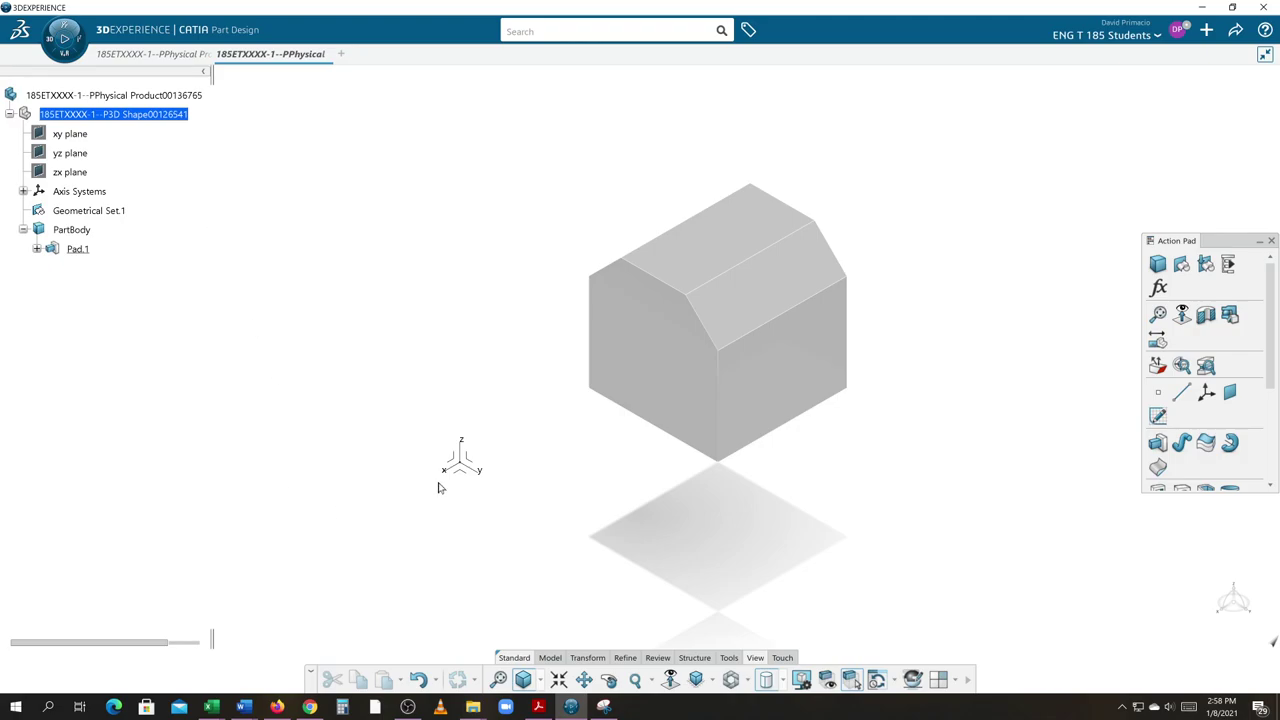
# - Hide the Absolute Axis System and refit the view to the block alone
pyautogui.click(23, 191)
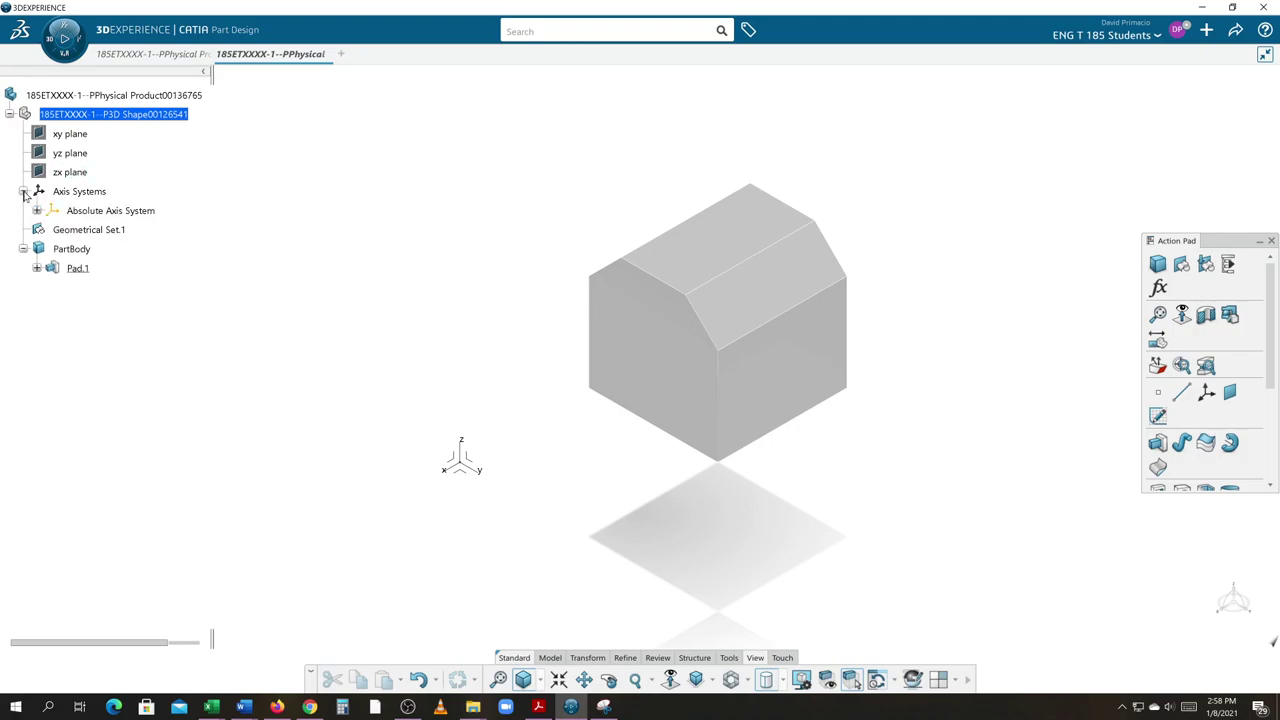
pyautogui.rightClick(86, 212)
pyautogui.click(100, 305)
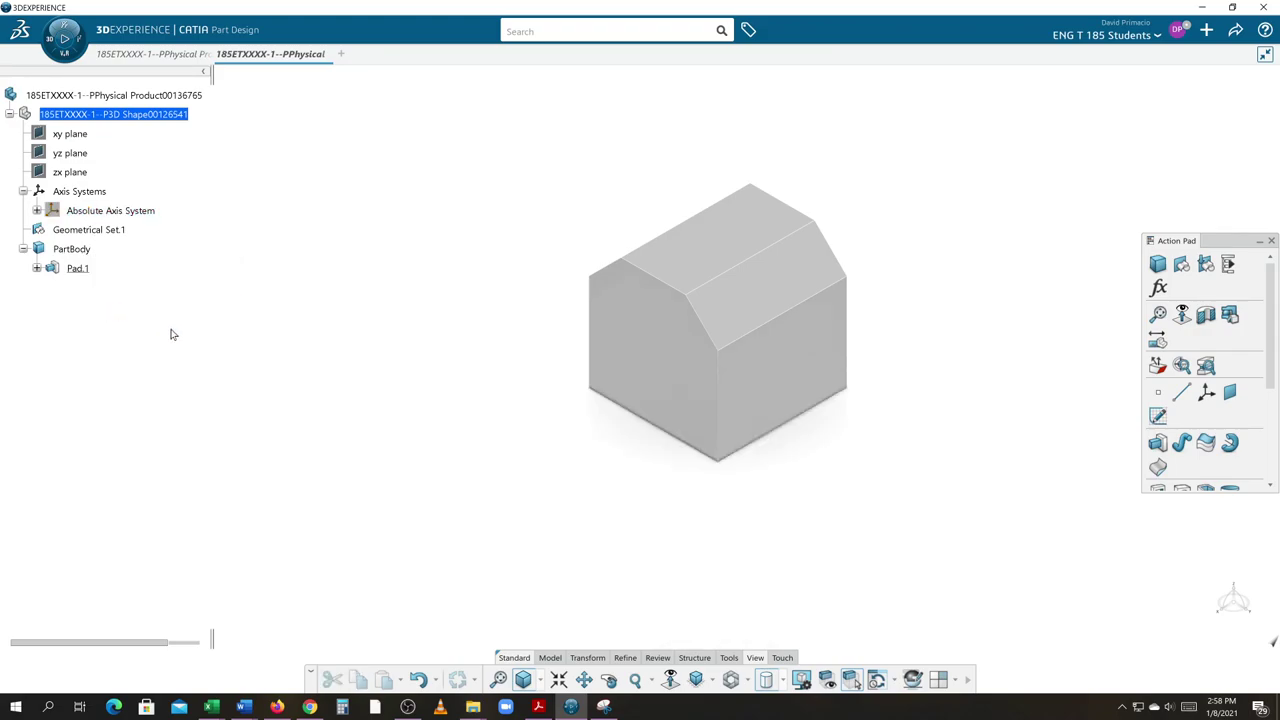
pyautogui.click(495, 680)
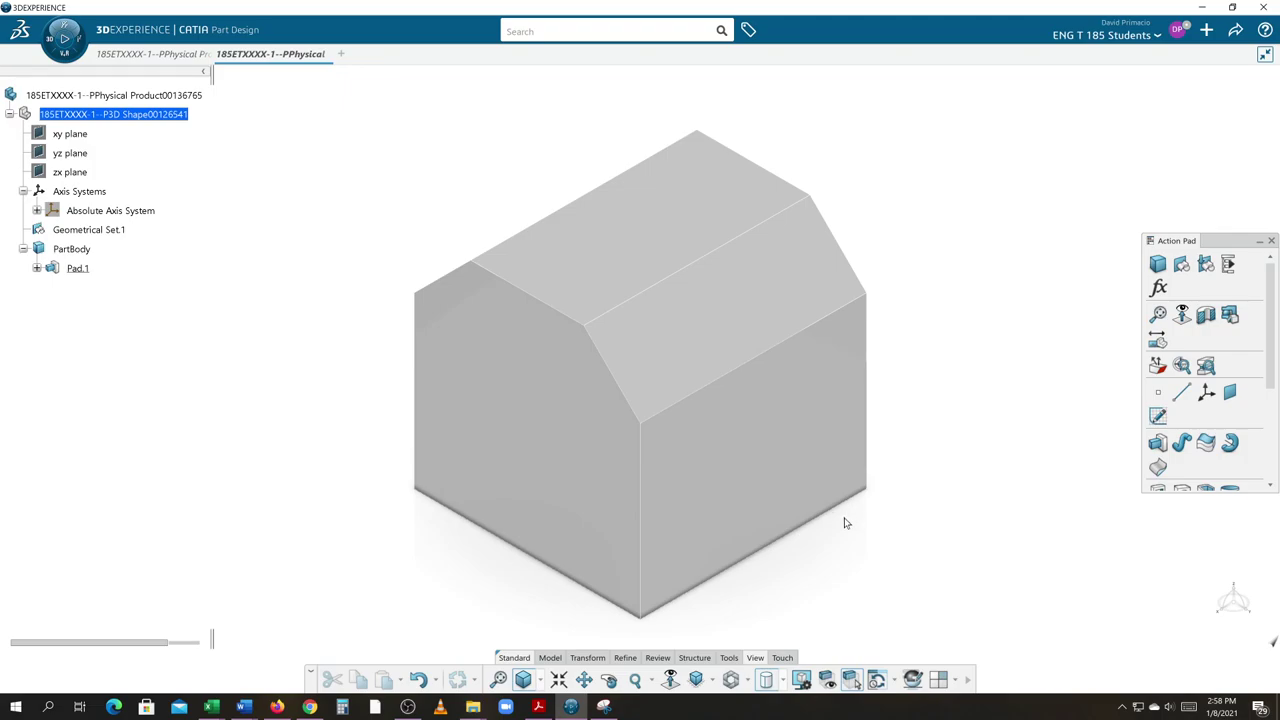
# - Measure the length of the right side face's bottom edge with Measure Item, keeping the measure under the Measures node
pyautogui.click(729, 658)
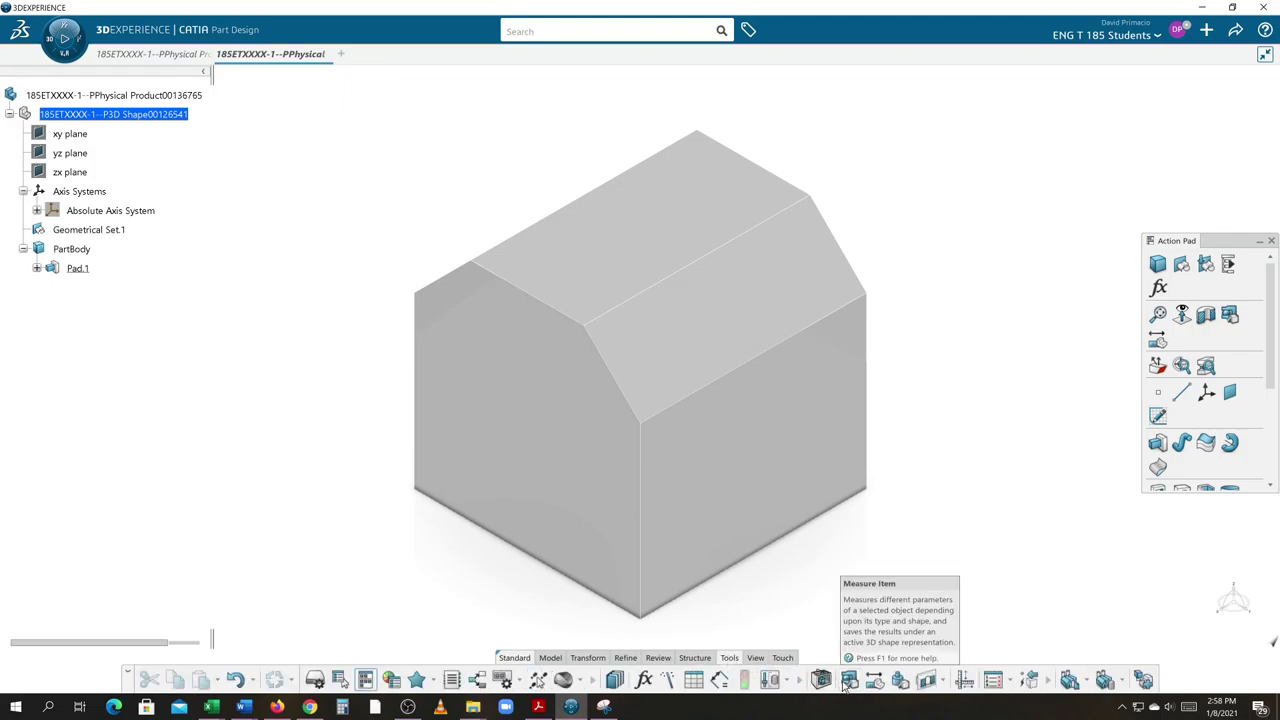
pyautogui.click(845, 682)
pyautogui.moveTo(811, 602); pyautogui.dragTo(857, 457, button='middle')
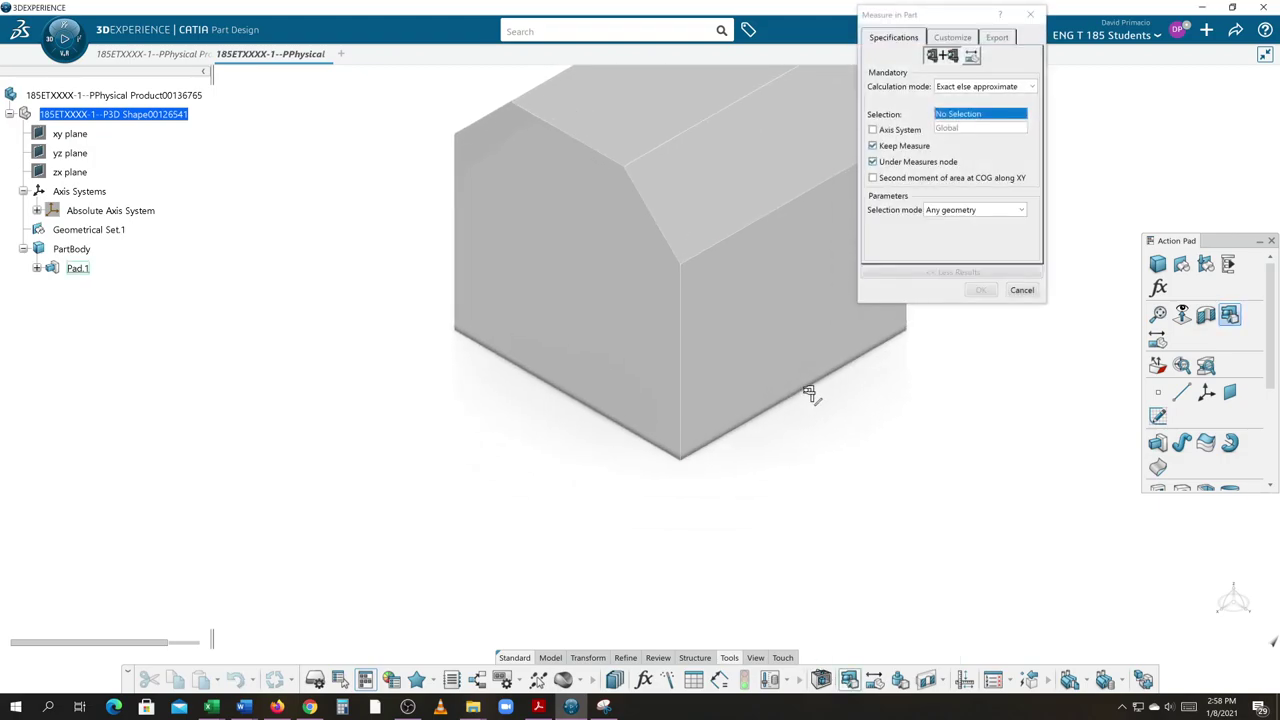
pyautogui.click(809, 394)
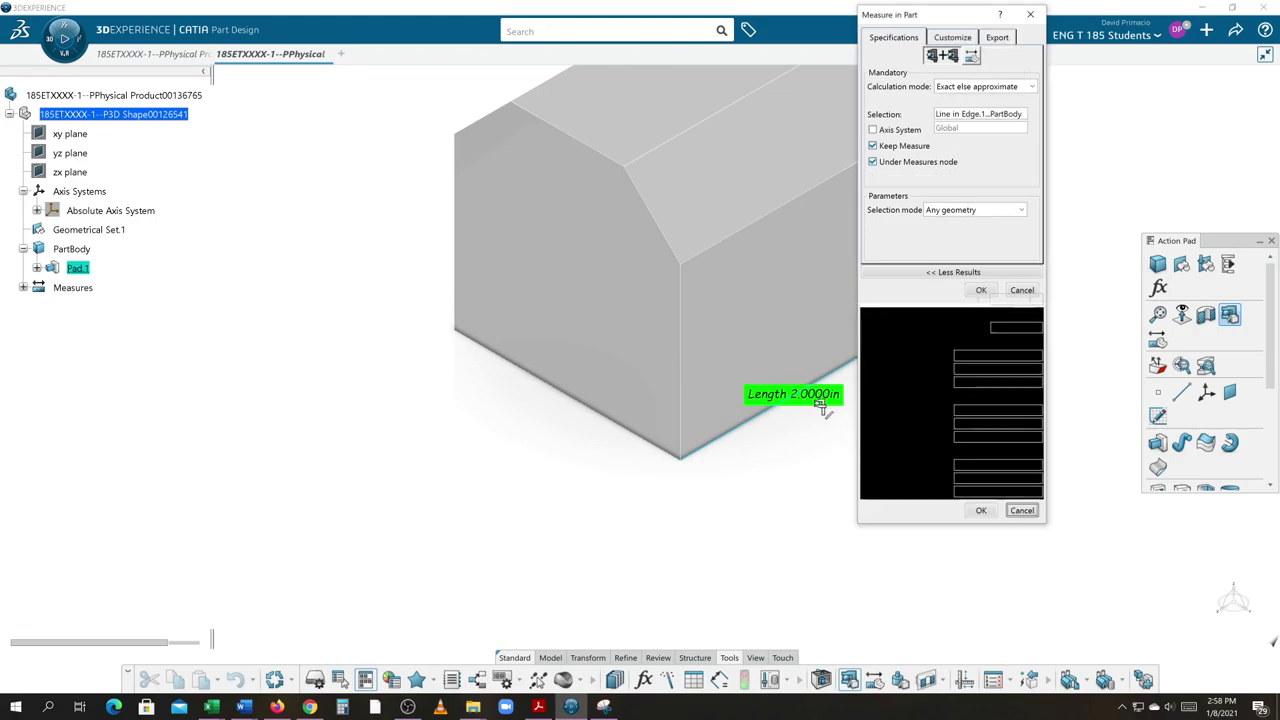
# - Measure the area of the chamfered front face twice, place the labels off the block and keep the measures
pyautogui.click(572, 398)
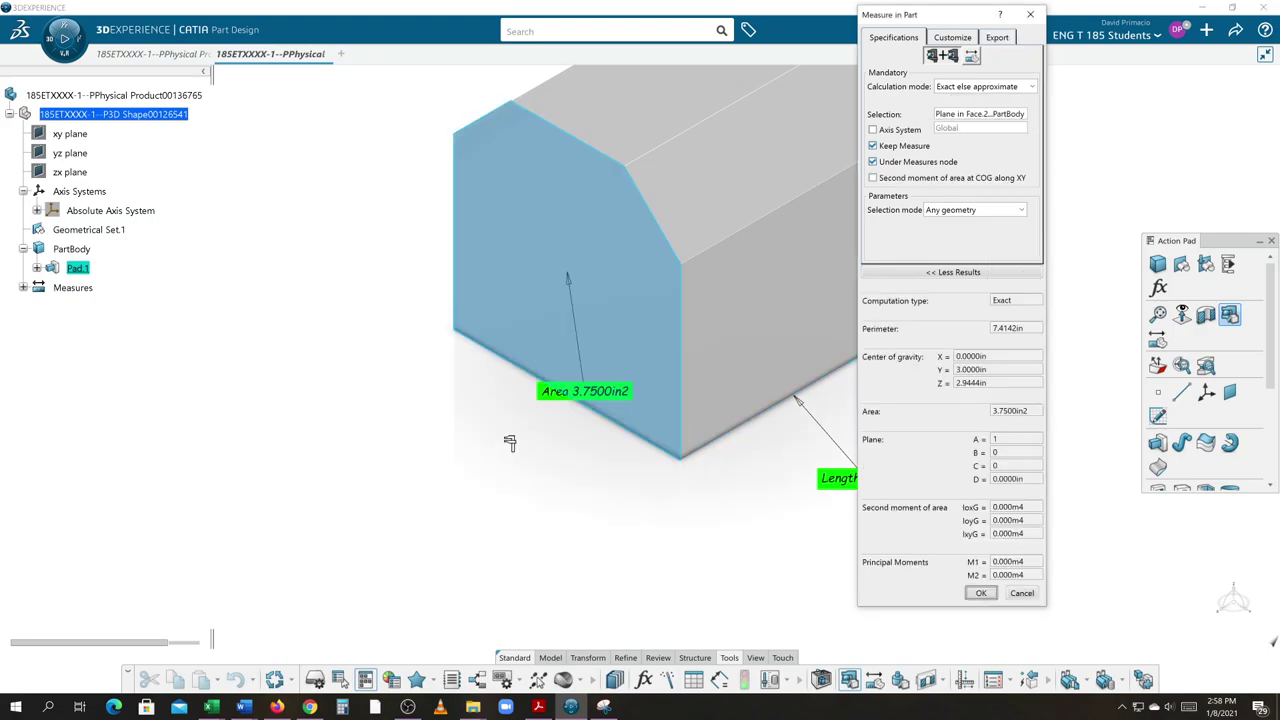
pyautogui.moveTo(513, 446); pyautogui.dragTo(255, 300)
pyautogui.click(530, 372)
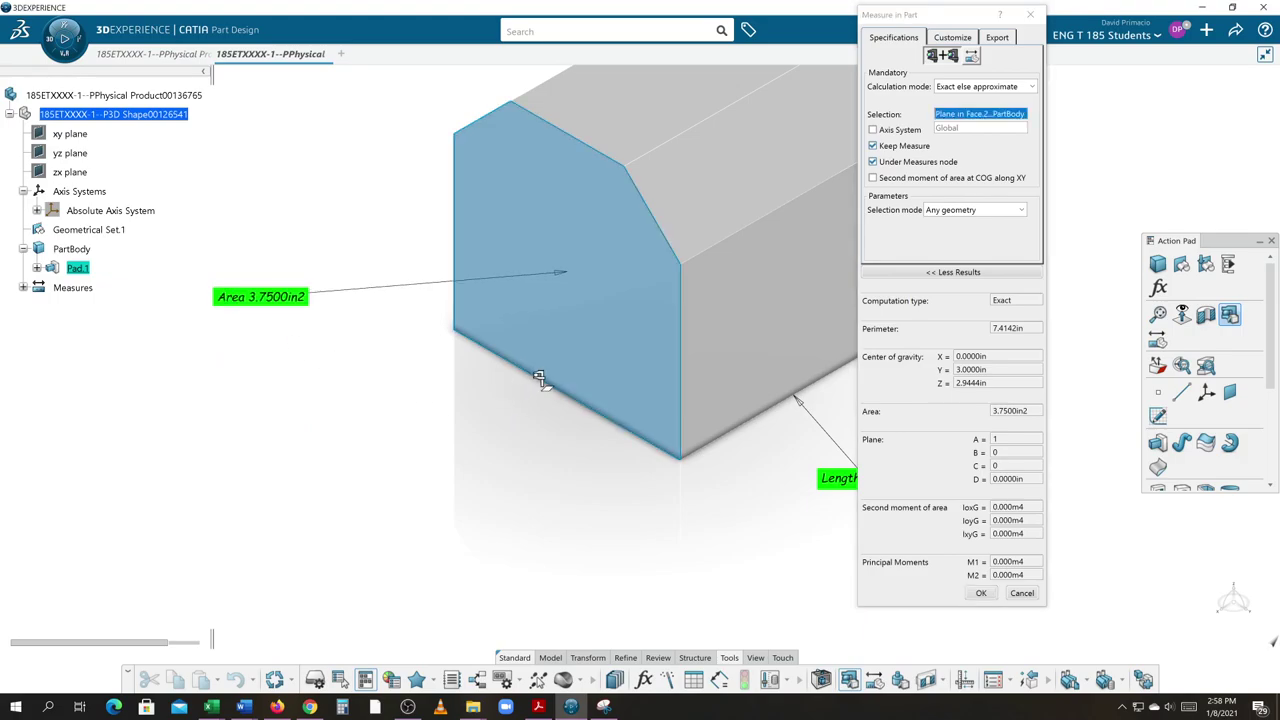
pyautogui.moveTo(530, 372); pyautogui.dragTo(457, 443)
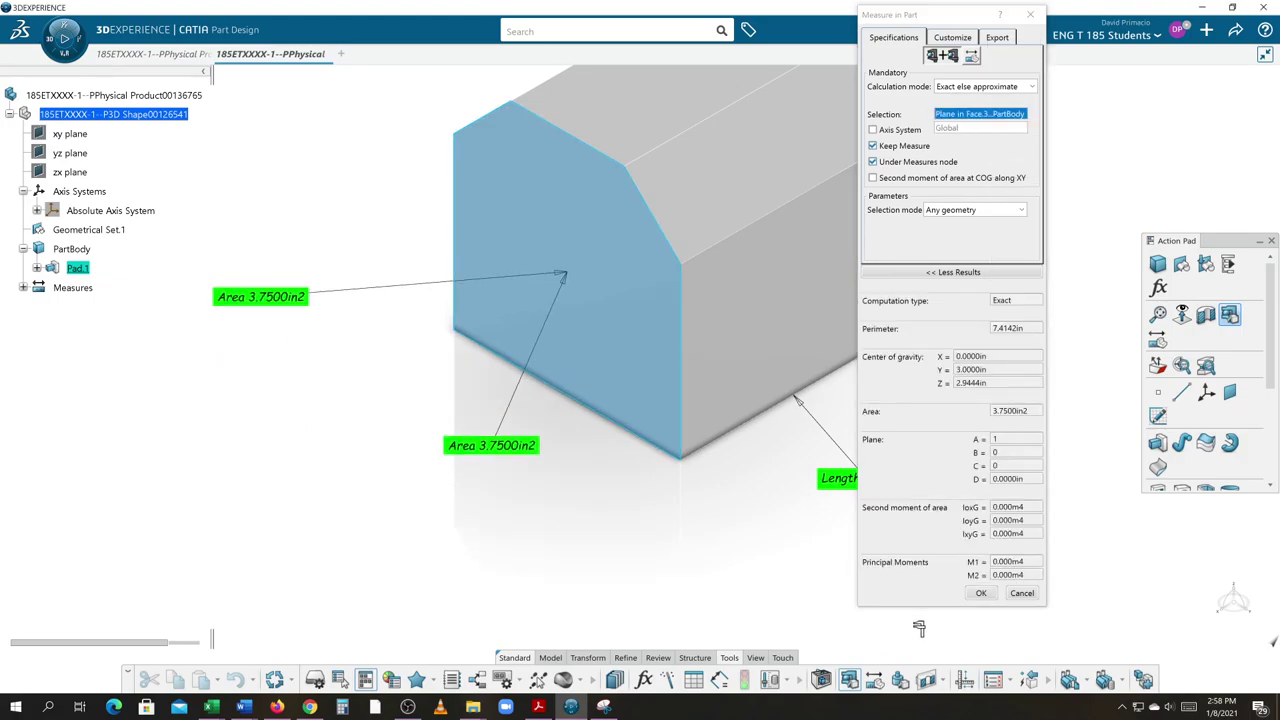
pyautogui.click(981, 594)
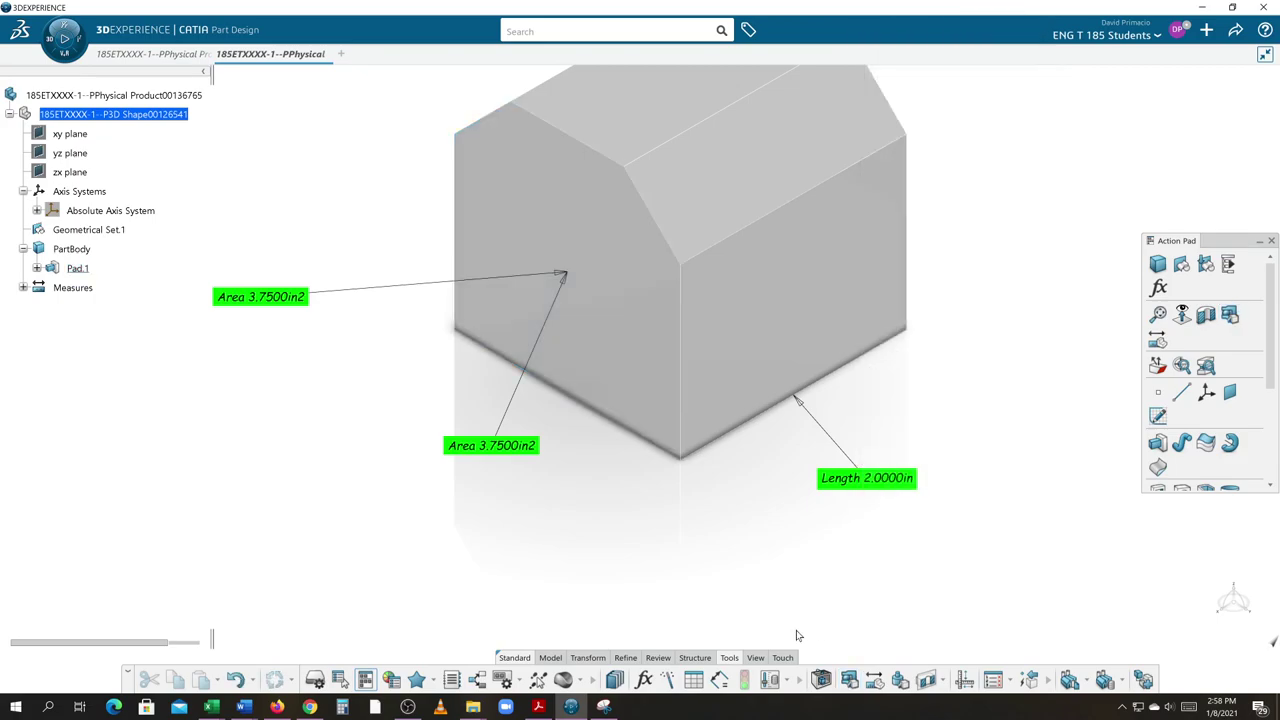
# - Delete both area measures attached to the front face
pyautogui.click(288, 297)
pyautogui.press('Delete')
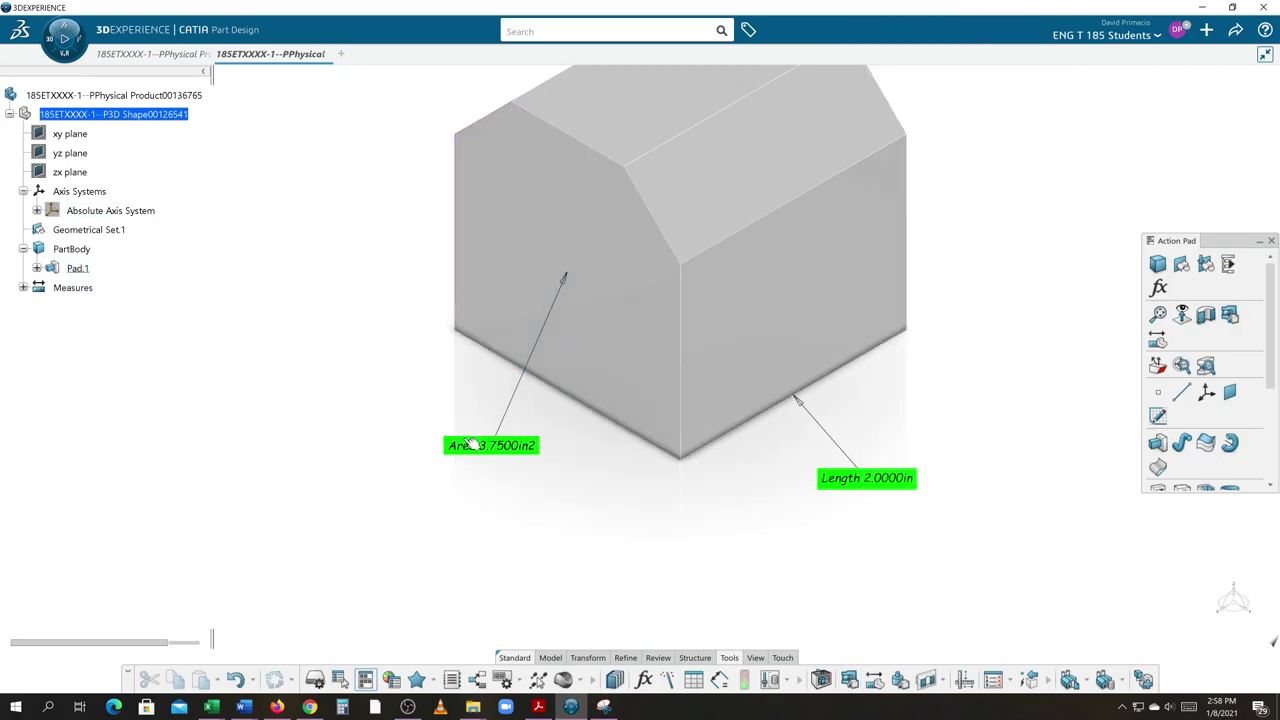
pyautogui.moveTo(470, 445); pyautogui.dragTo(478, 458)
pyautogui.press('Delete')
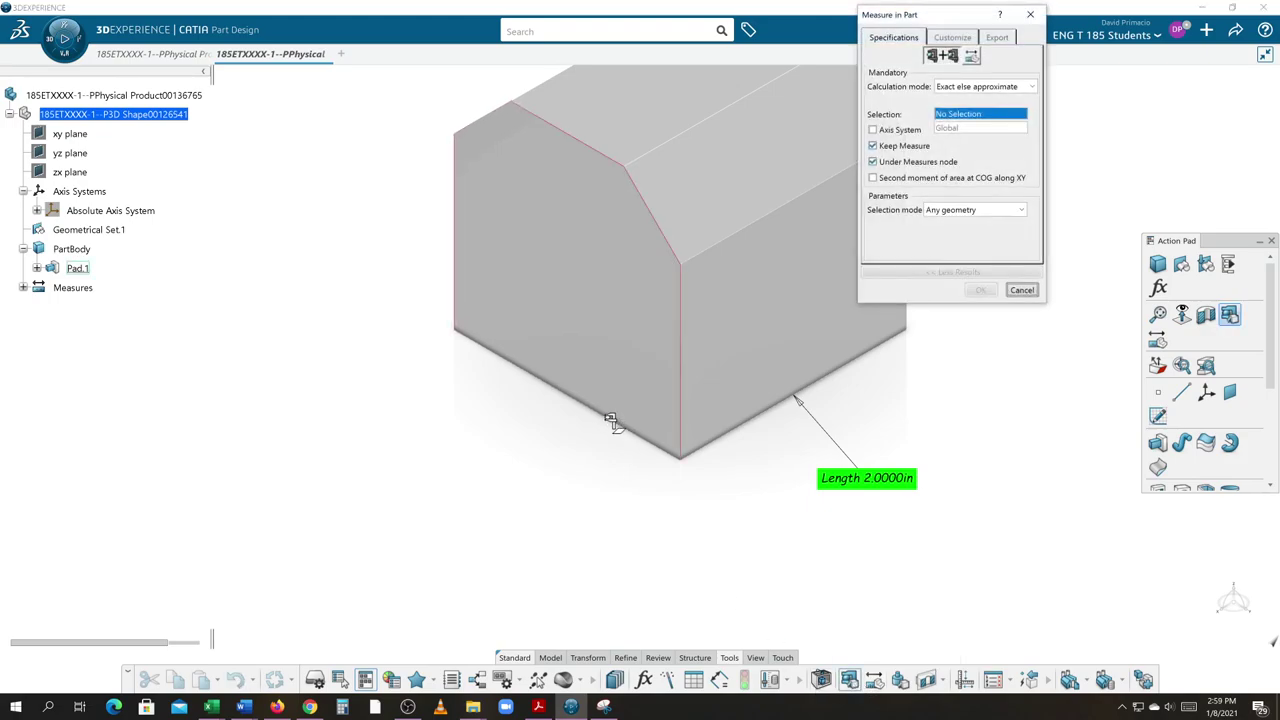
# - Measure the minimum distance between the front face's two vertical edges with Measure Between and reposition its label
pyautogui.moveTo(580, 466)
pyautogui.mouseDown(button='middle')
pyautogui.moveTo(503, 571)
pyautogui.moveTo(539, 472)
pyautogui.moveTo(557, 463)
pyautogui.mouseUp(button='middle')
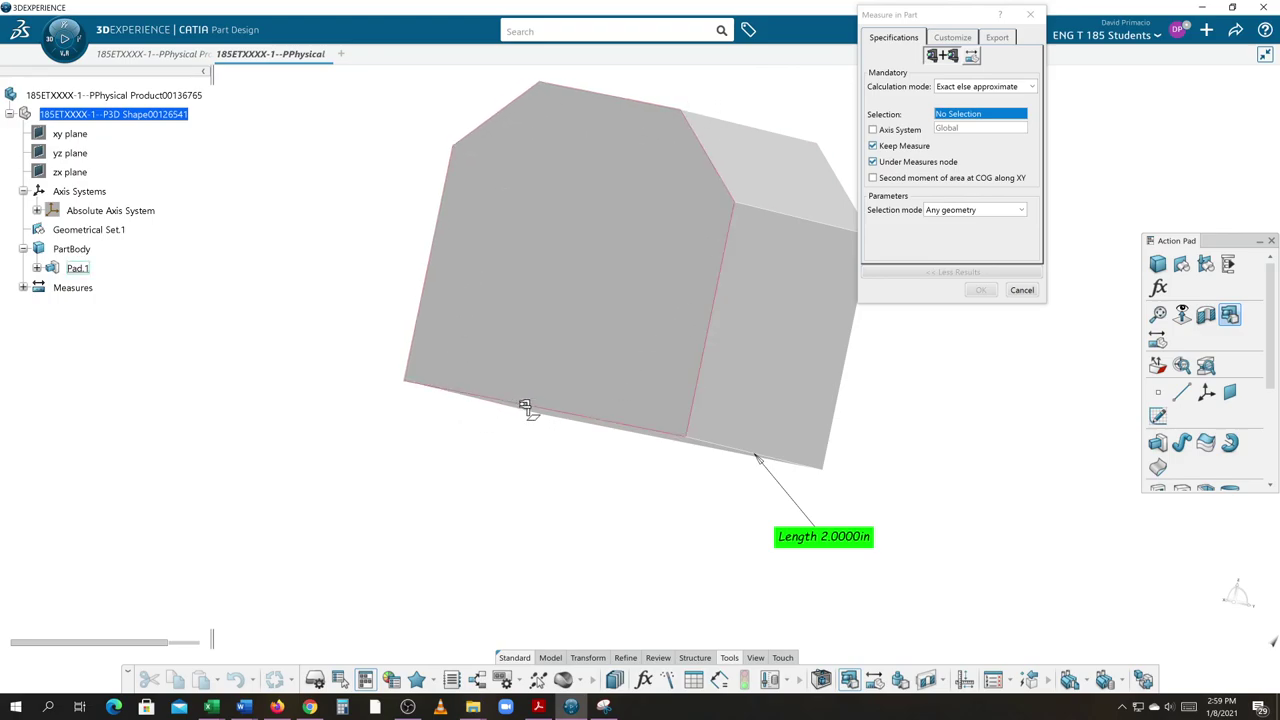
pyautogui.click(37, 268)
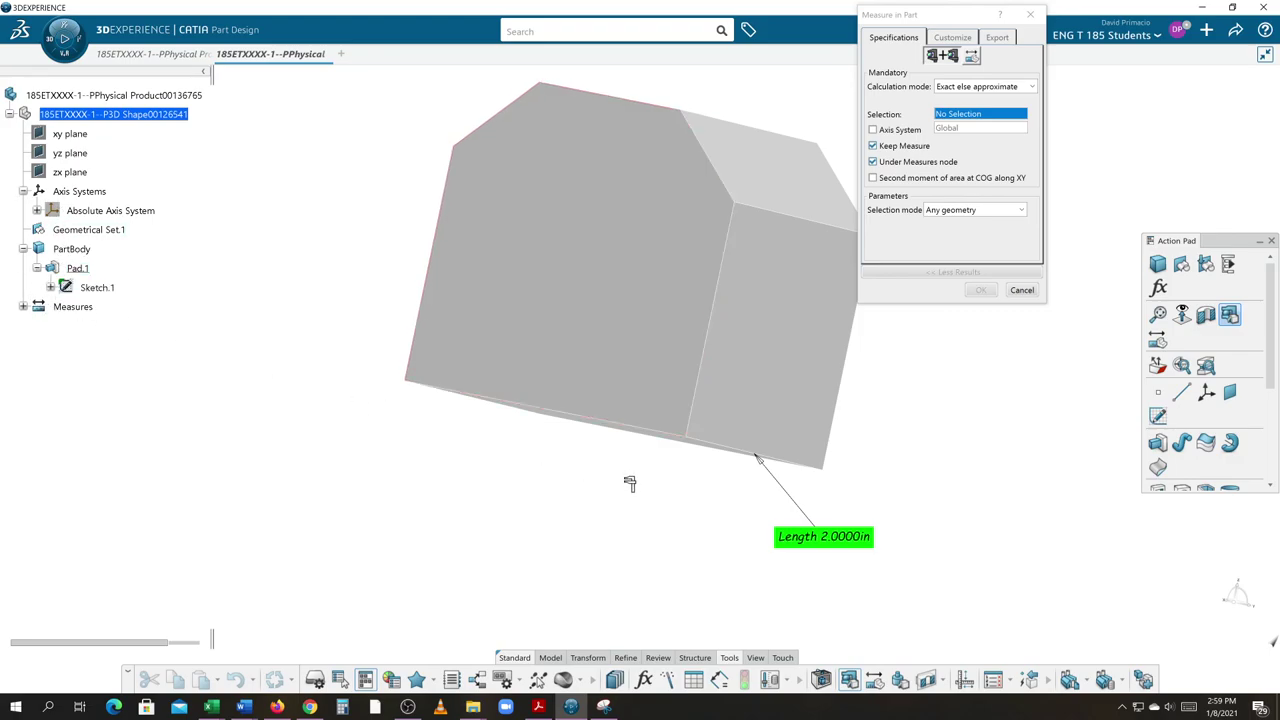
pyautogui.moveTo(486, 506); pyautogui.dragTo(545, 515, button='middle')
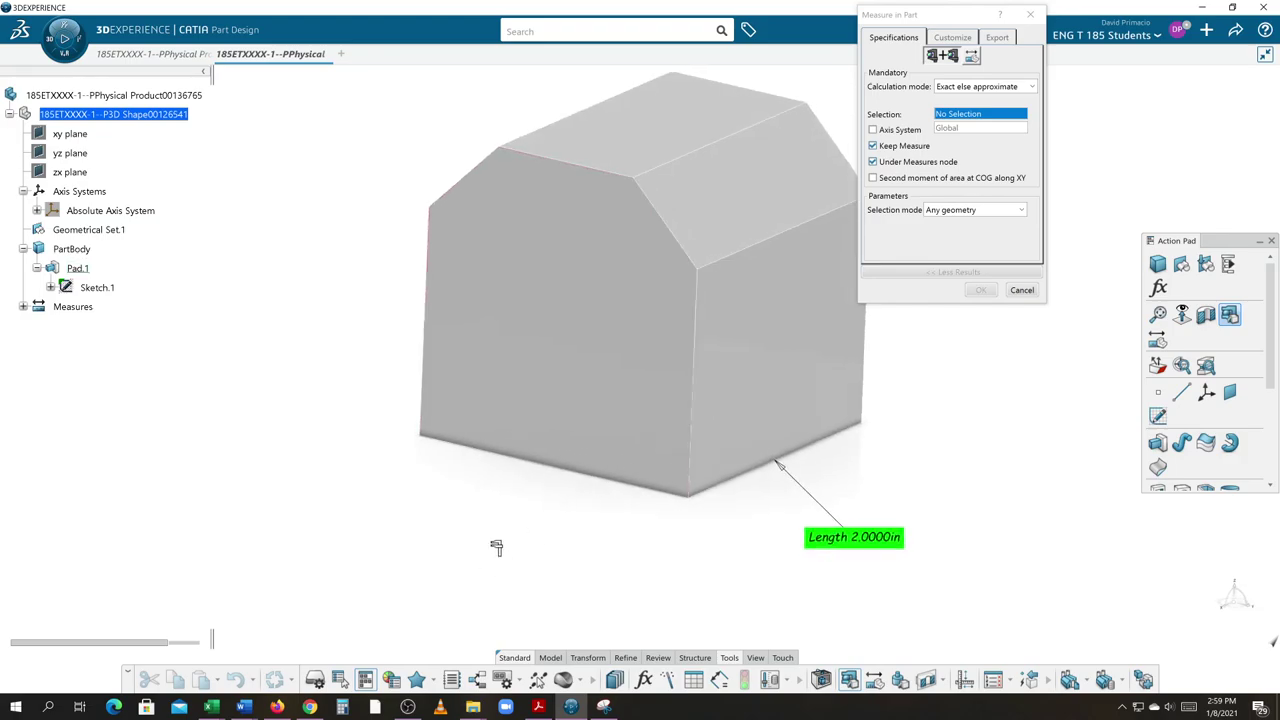
pyautogui.click(874, 682)
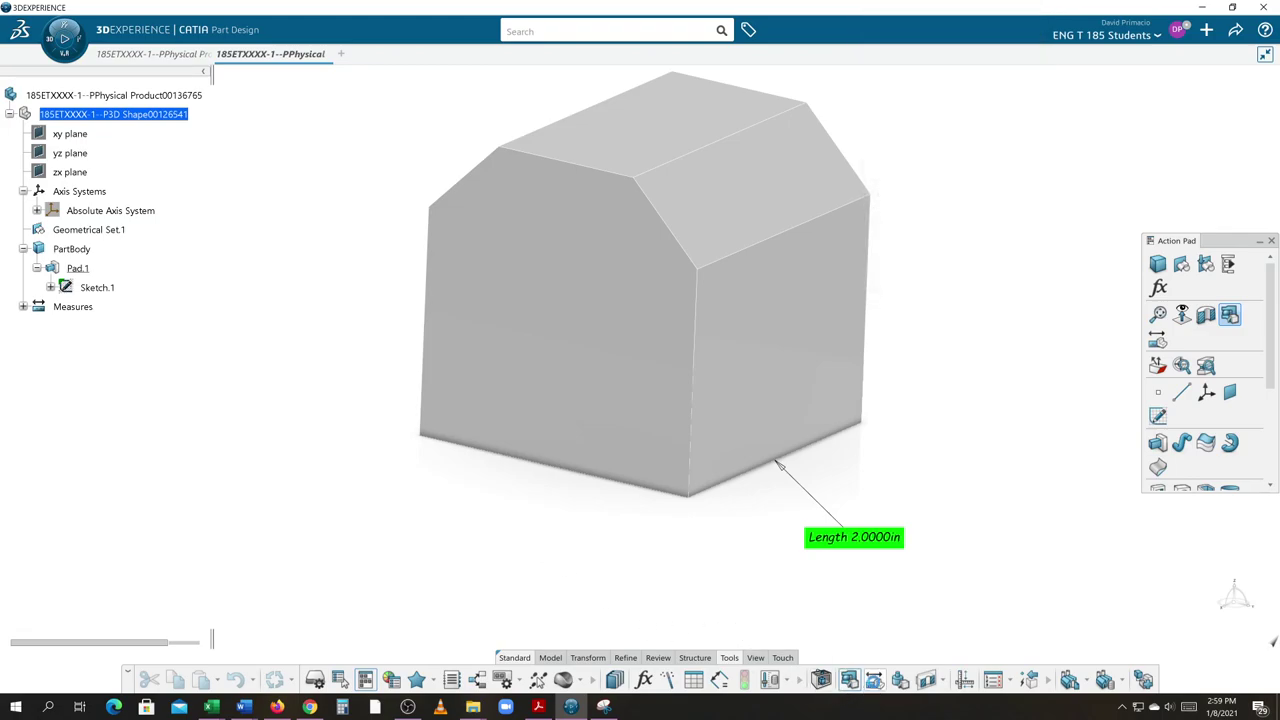
pyautogui.click(692, 426)
pyautogui.click(425, 360)
pyautogui.moveTo(545, 398); pyautogui.dragTo(507, 394)
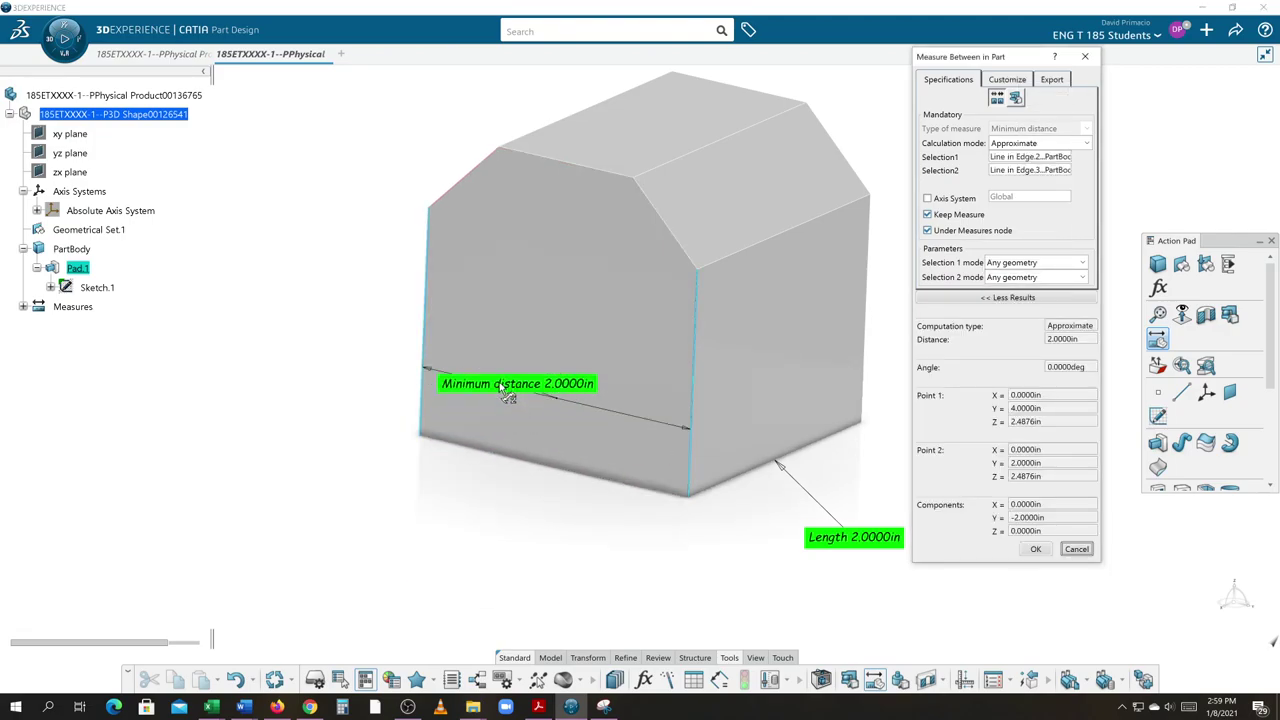
pyautogui.moveTo(583, 413); pyautogui.dragTo(642, 425)
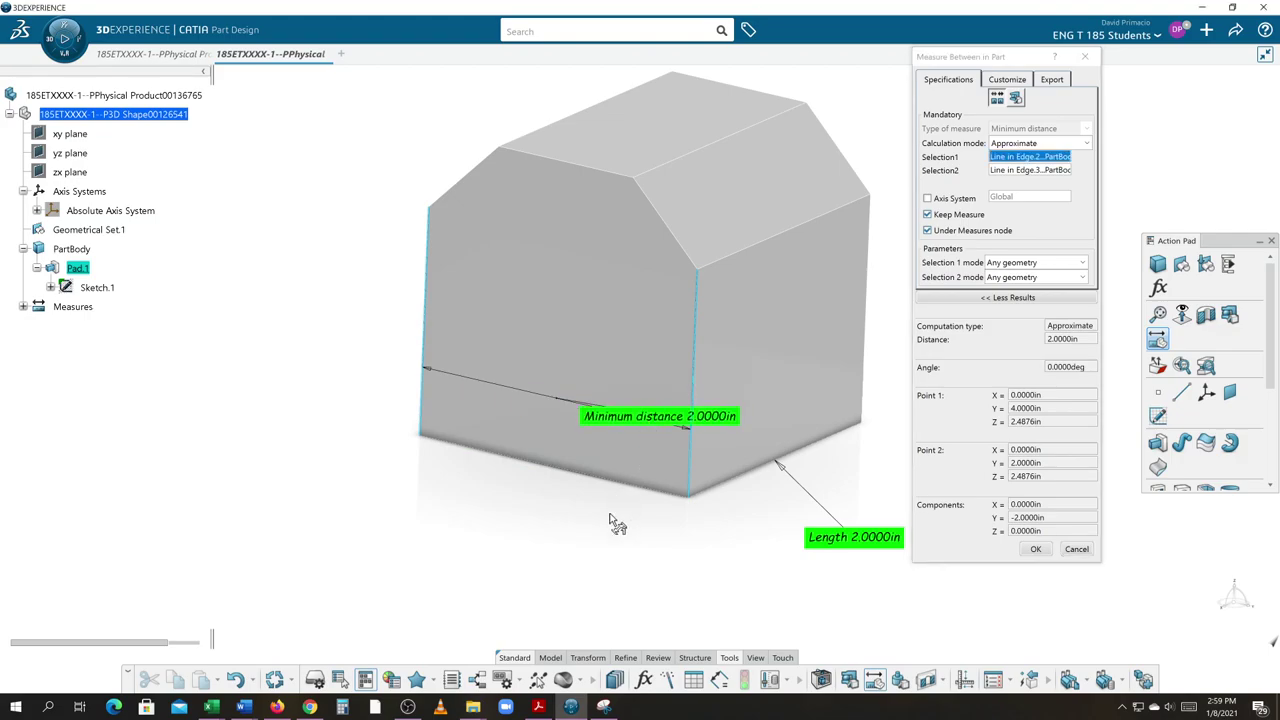
pyautogui.click(530, 400)
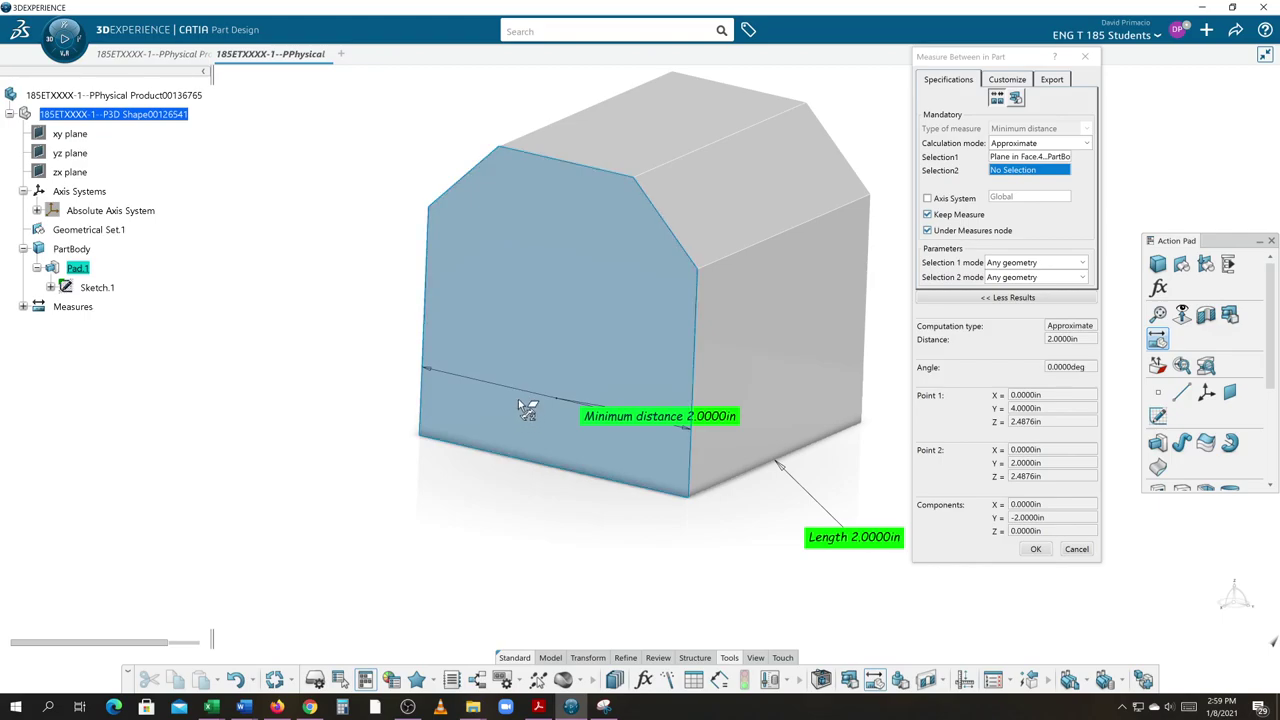
pyautogui.click(661, 568)
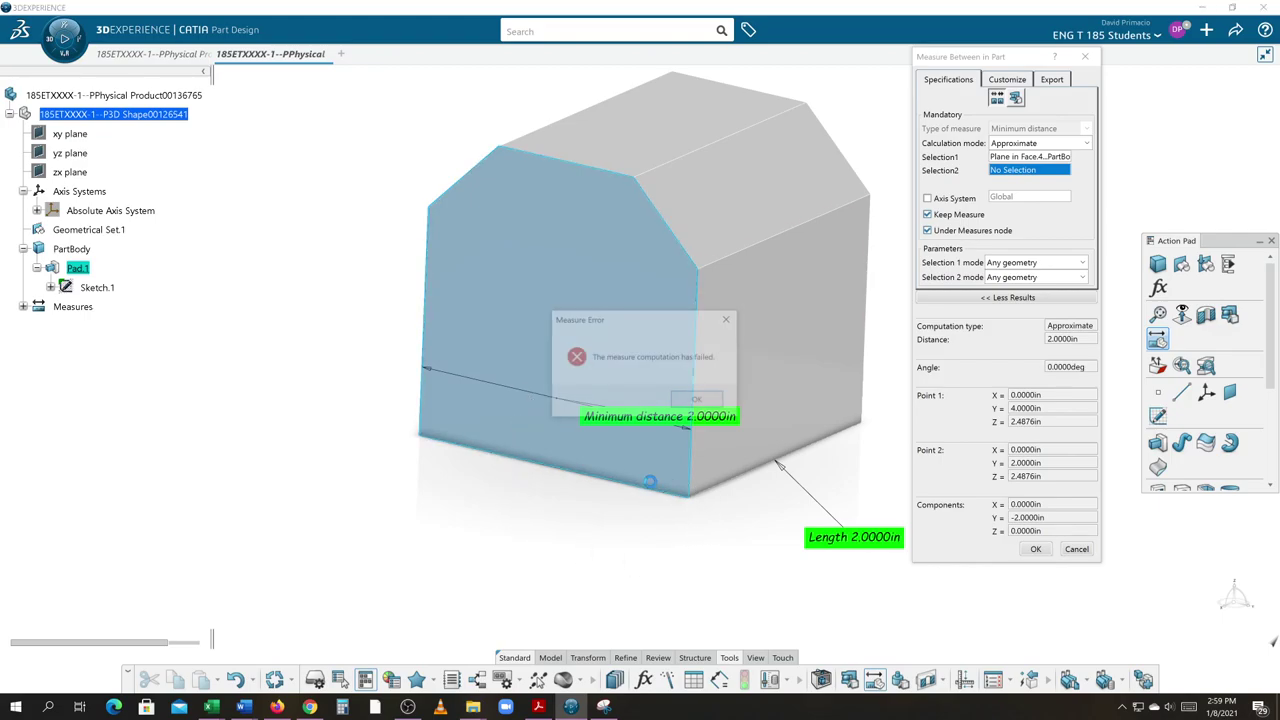
pyautogui.click(695, 397)
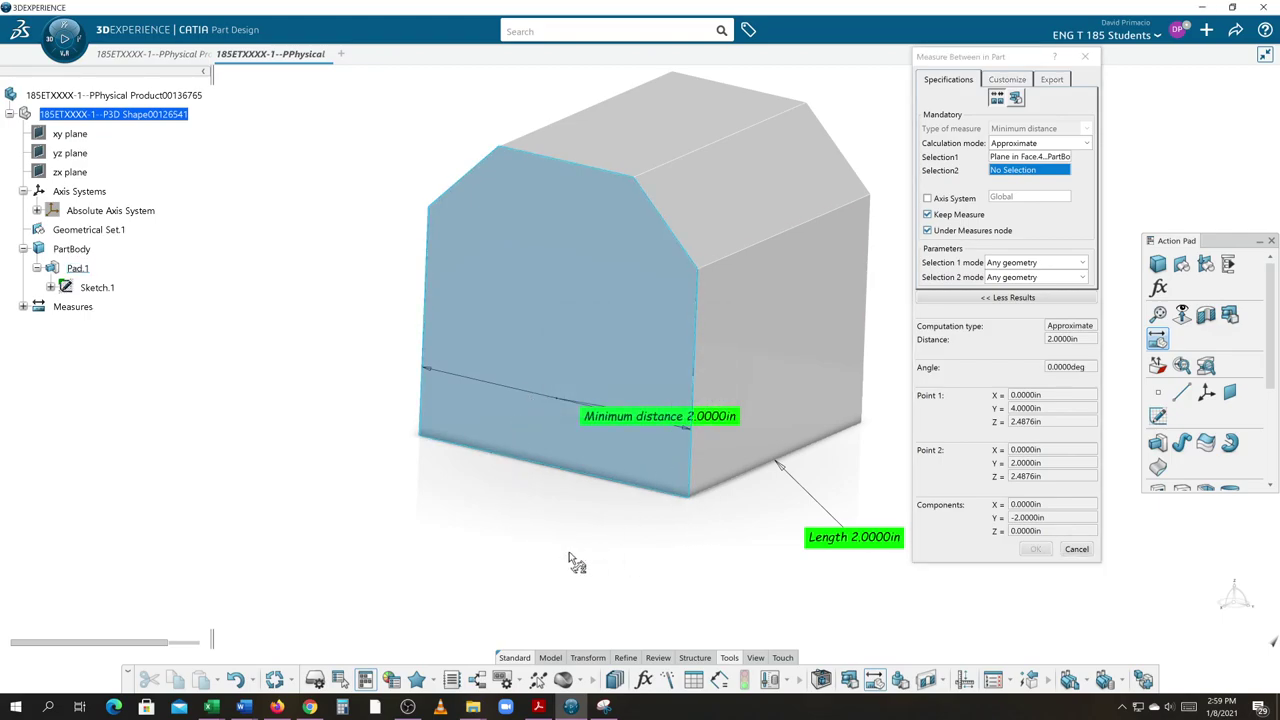
pyautogui.click(594, 428)
pyautogui.press('Return')
pyautogui.click(1066, 550)
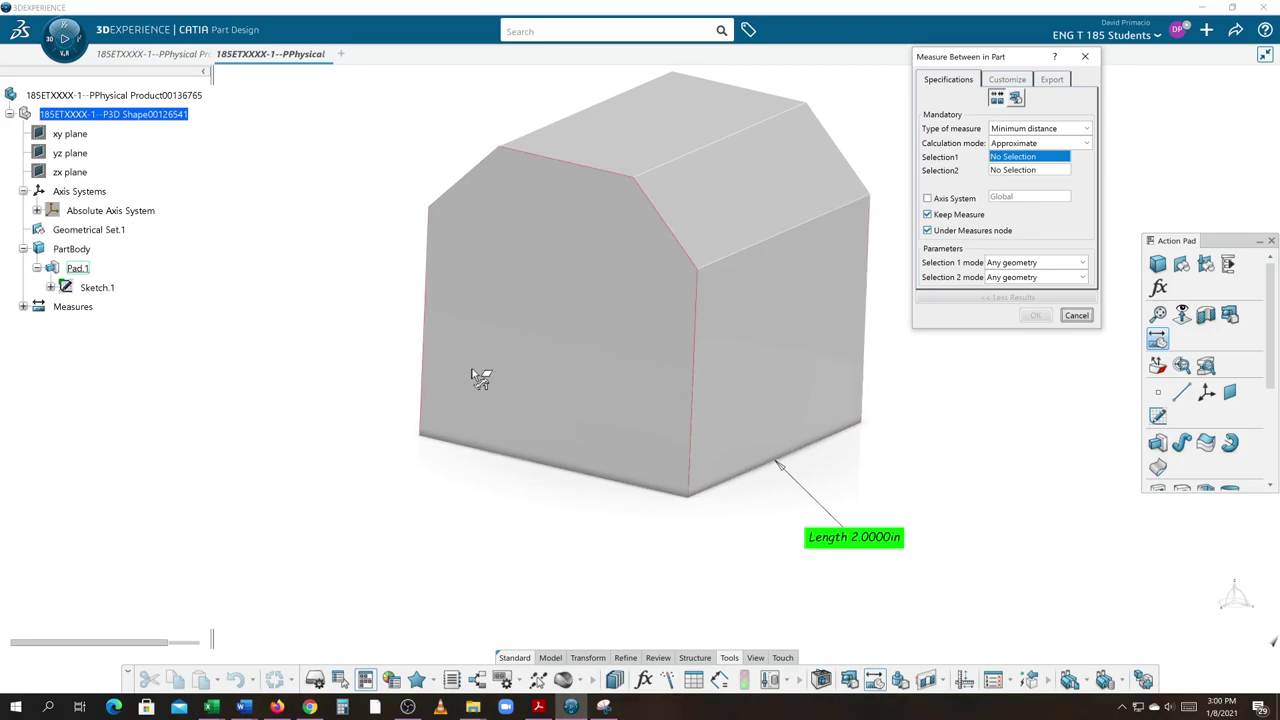
# - Measure the minimum distance between the front face's two vertical edges again, place its label below the block and keep the measure
pyautogui.click(424, 350)
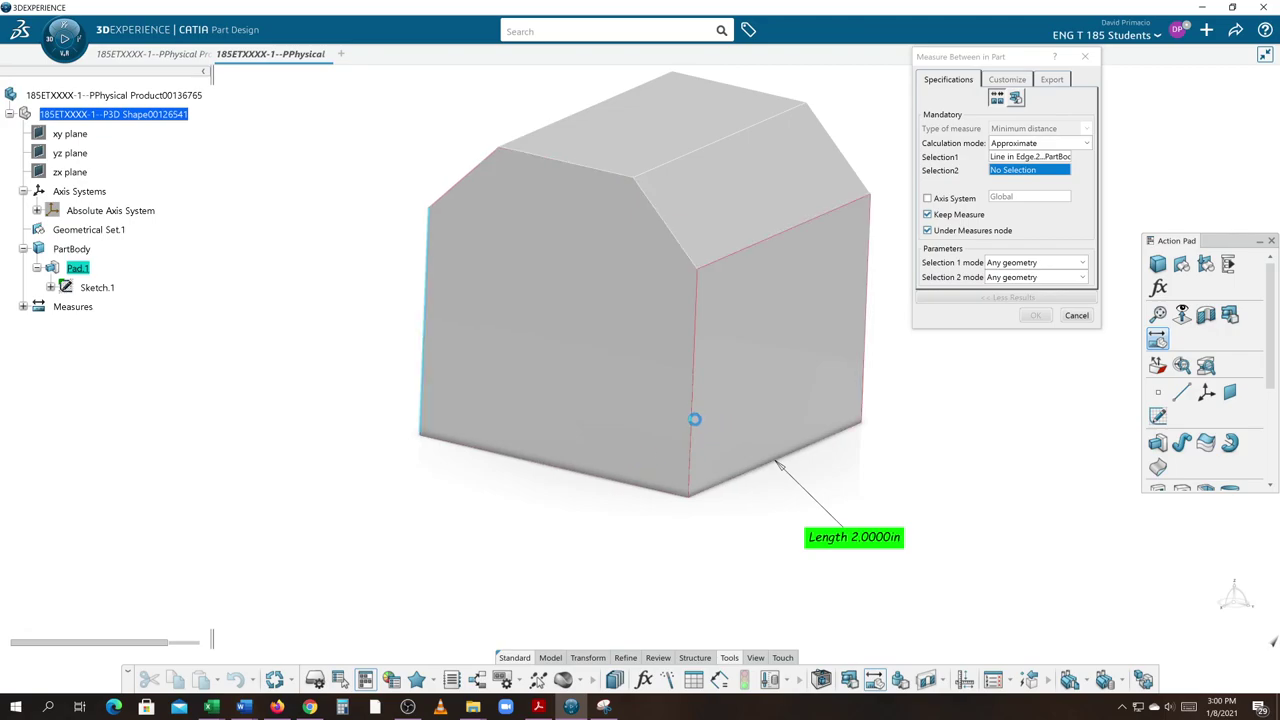
pyautogui.click(691, 418)
pyautogui.moveTo(546, 584); pyautogui.dragTo(348, 535)
pyautogui.moveTo(631, 386); pyautogui.dragTo(573, 566)
pyautogui.moveTo(380, 566); pyautogui.dragTo(429, 454, button='middle')
pyautogui.moveTo(425, 604); pyautogui.dragTo(597, 445)
pyautogui.moveTo(537, 557)
pyautogui.mouseDown(button='middle')
pyautogui.moveTo(472, 605)
pyautogui.moveTo(547, 570)
pyautogui.mouseUp(button='middle')
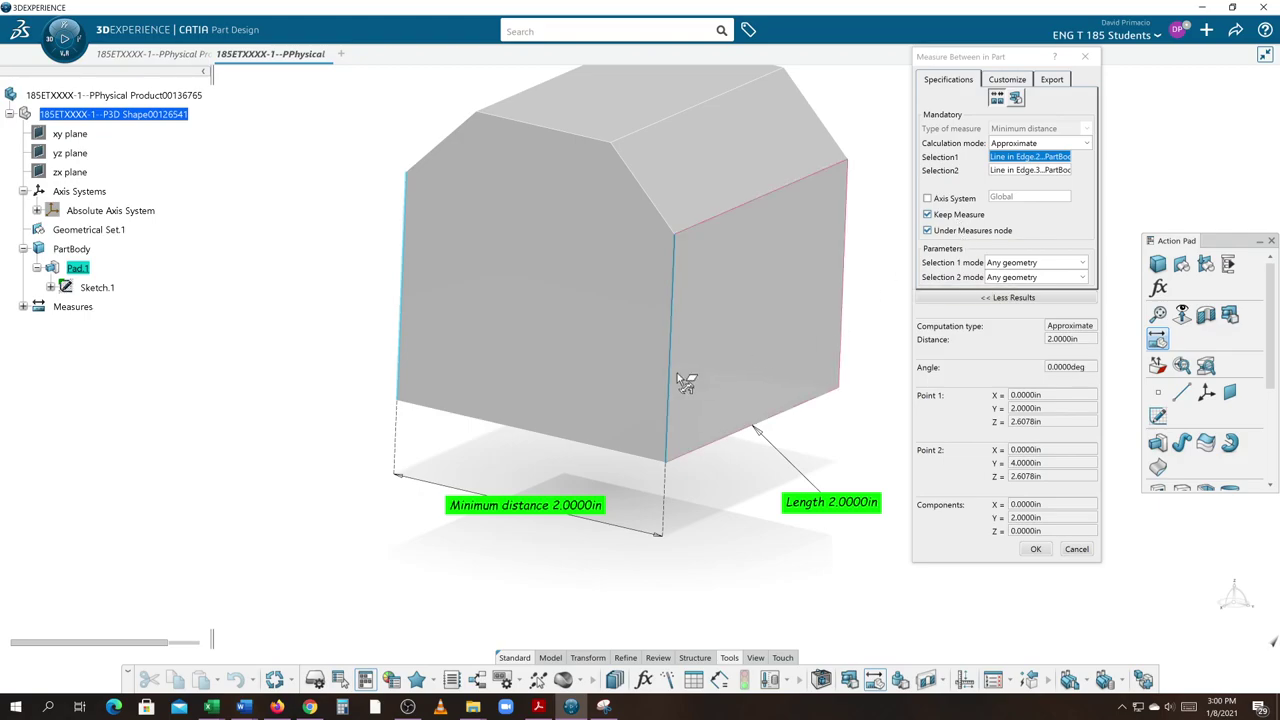
pyautogui.scroll(1, 322, 500)
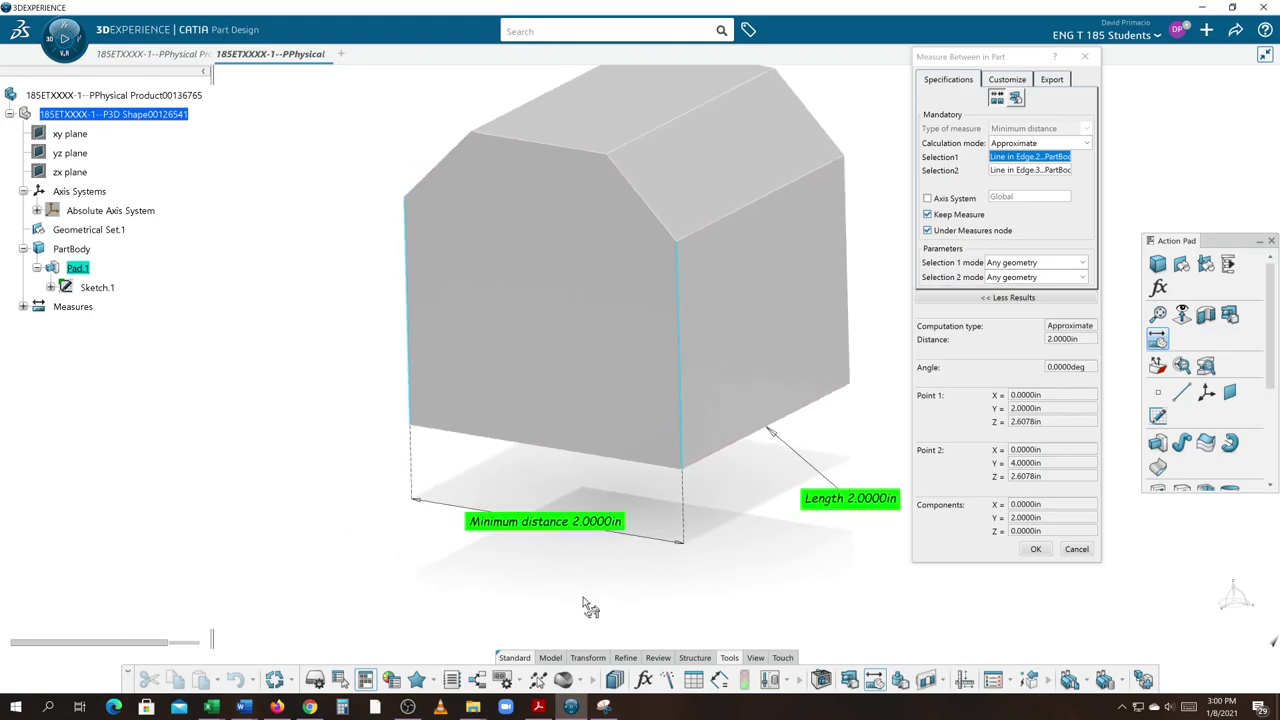
pyautogui.moveTo(696, 576)
pyautogui.mouseDown(button='middle')
pyautogui.moveTo(680, 574)
pyautogui.moveTo(720, 583)
pyautogui.moveTo(714, 594)
pyautogui.mouseUp(button='middle')
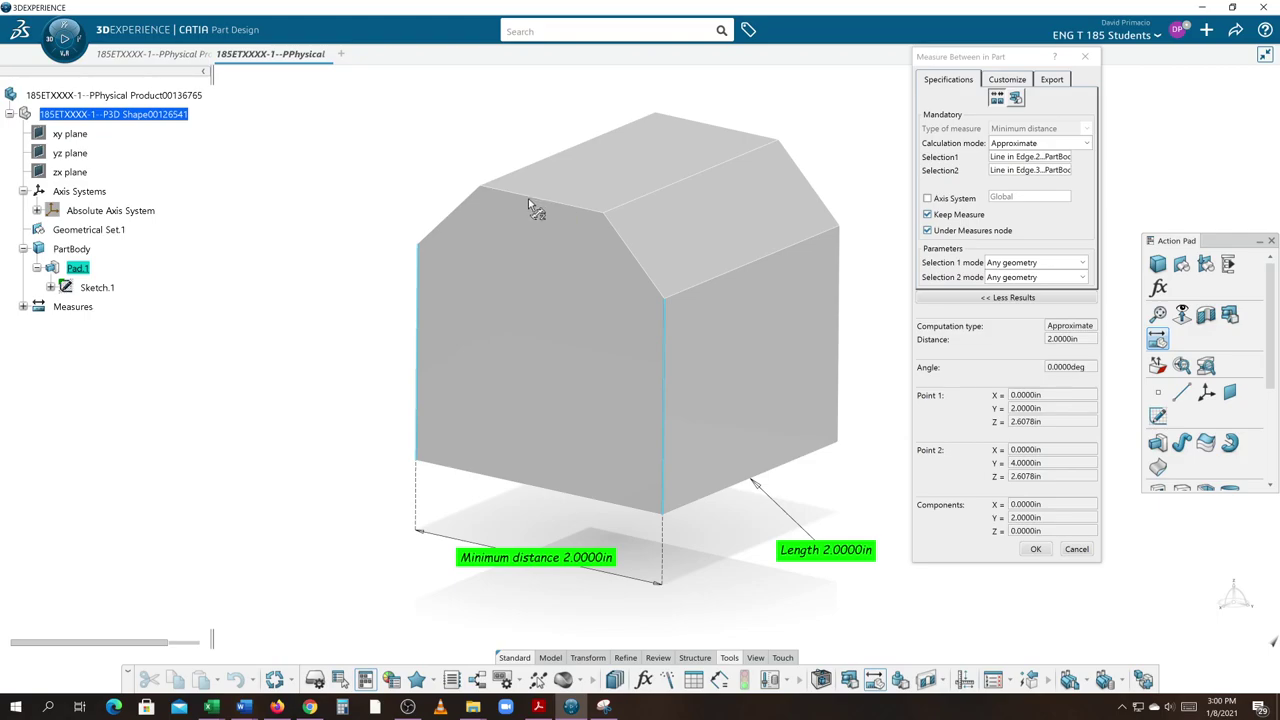
pyautogui.click(1036, 551)
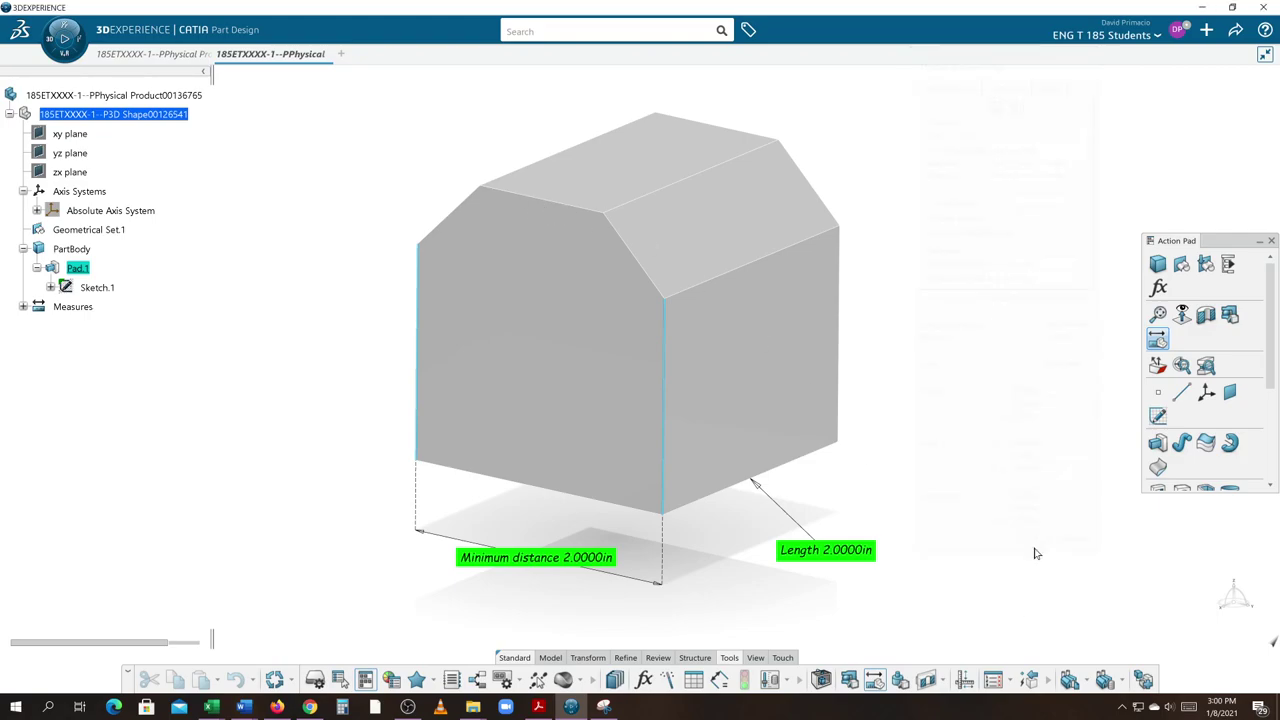
# - Measure the minimum distance between the front face's bottom and top edges, place the label beside the block and keep the measure
pyautogui.click(874, 682)
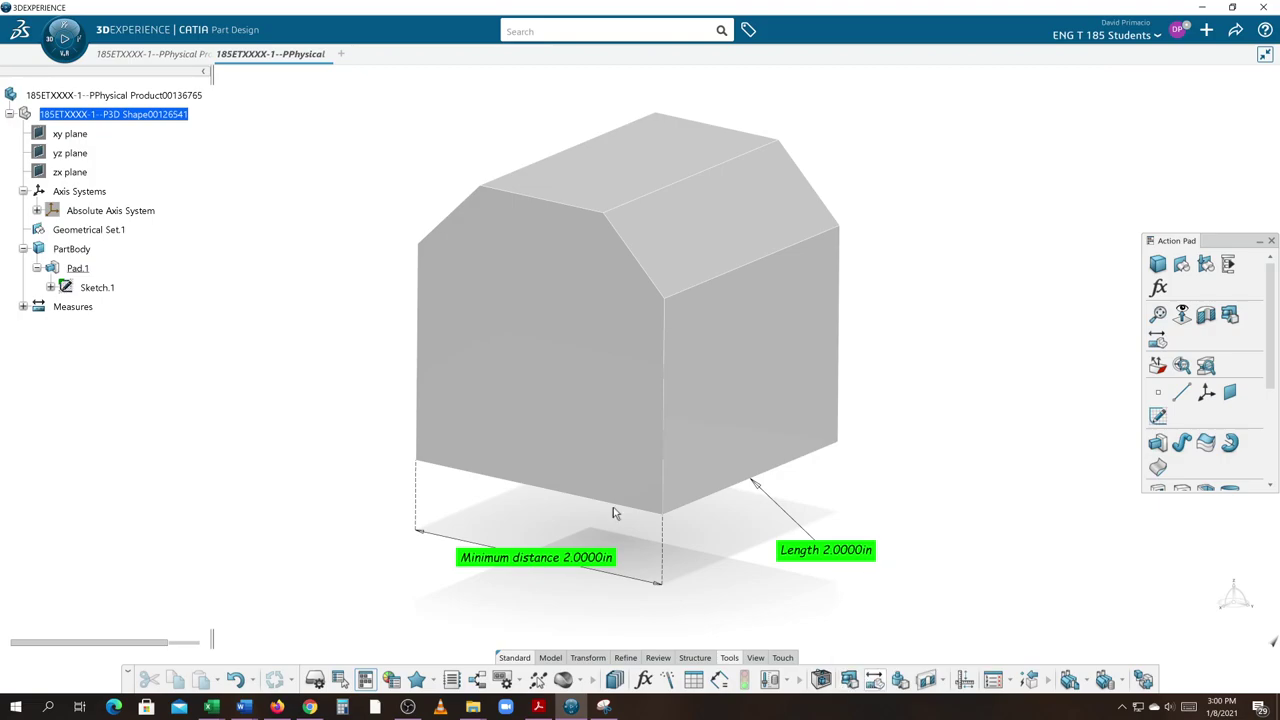
pyautogui.click(520, 484)
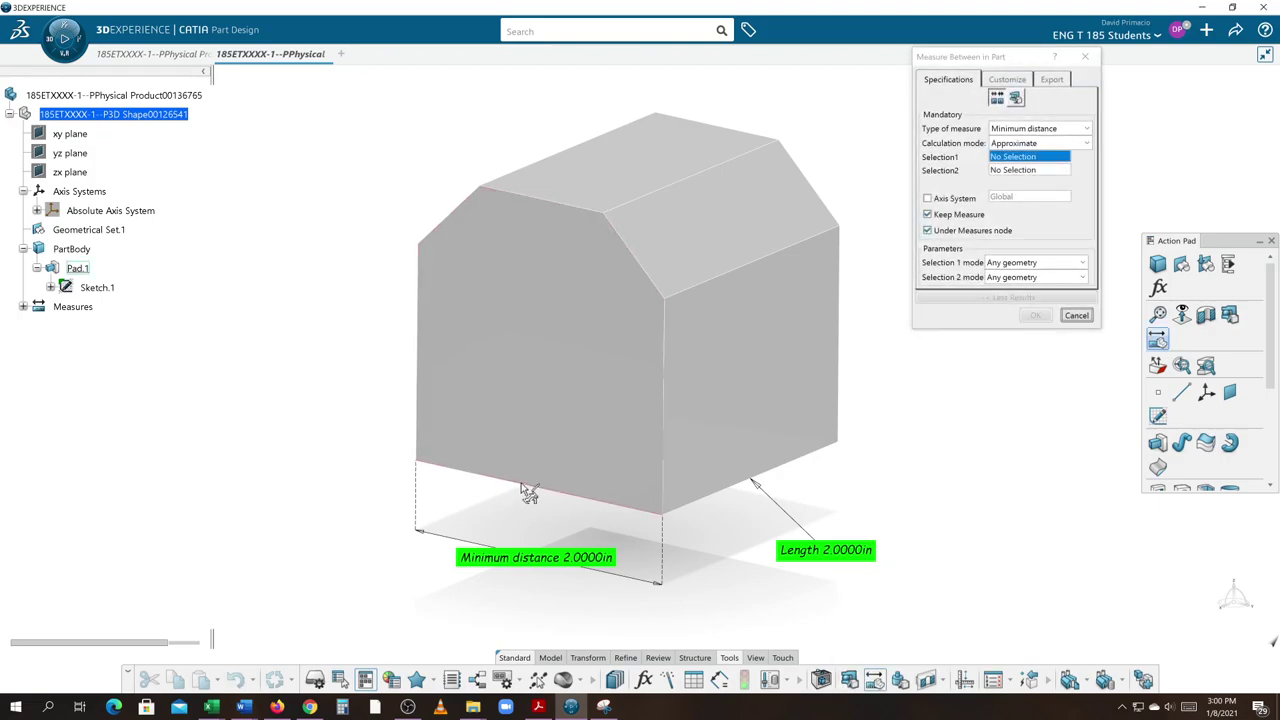
pyautogui.click(533, 195)
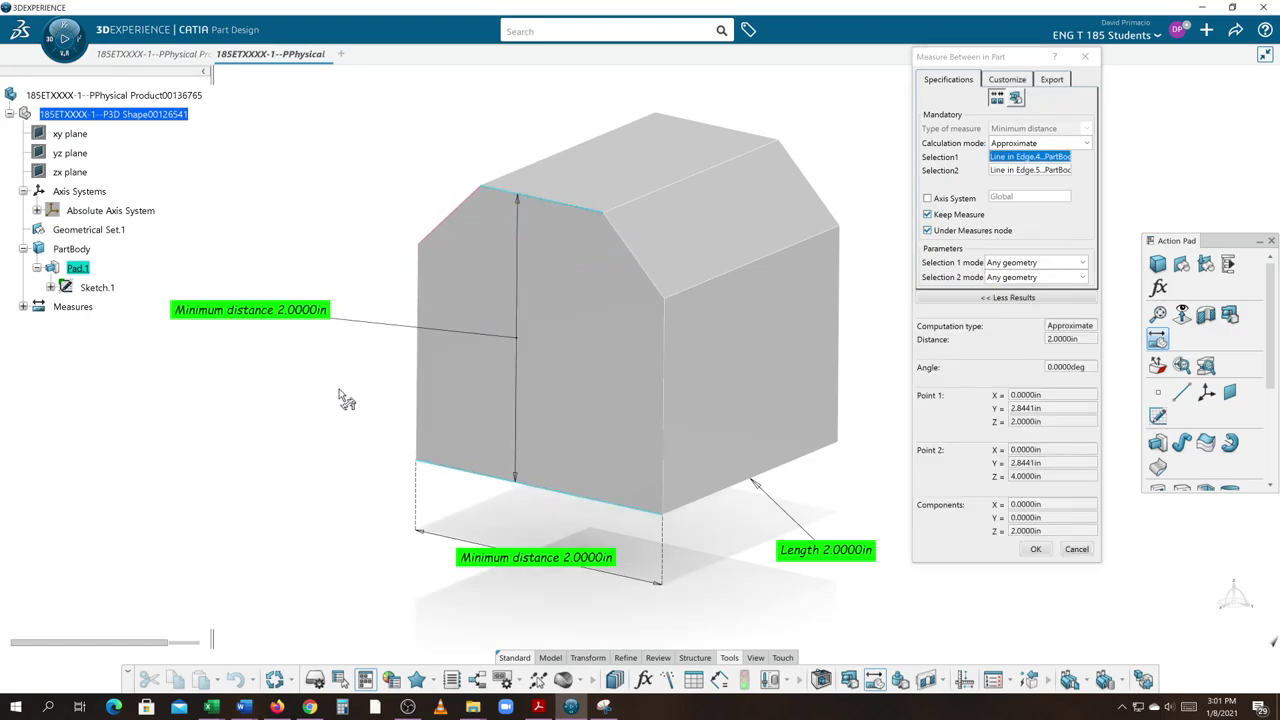
pyautogui.moveTo(515, 373); pyautogui.dragTo(234, 360)
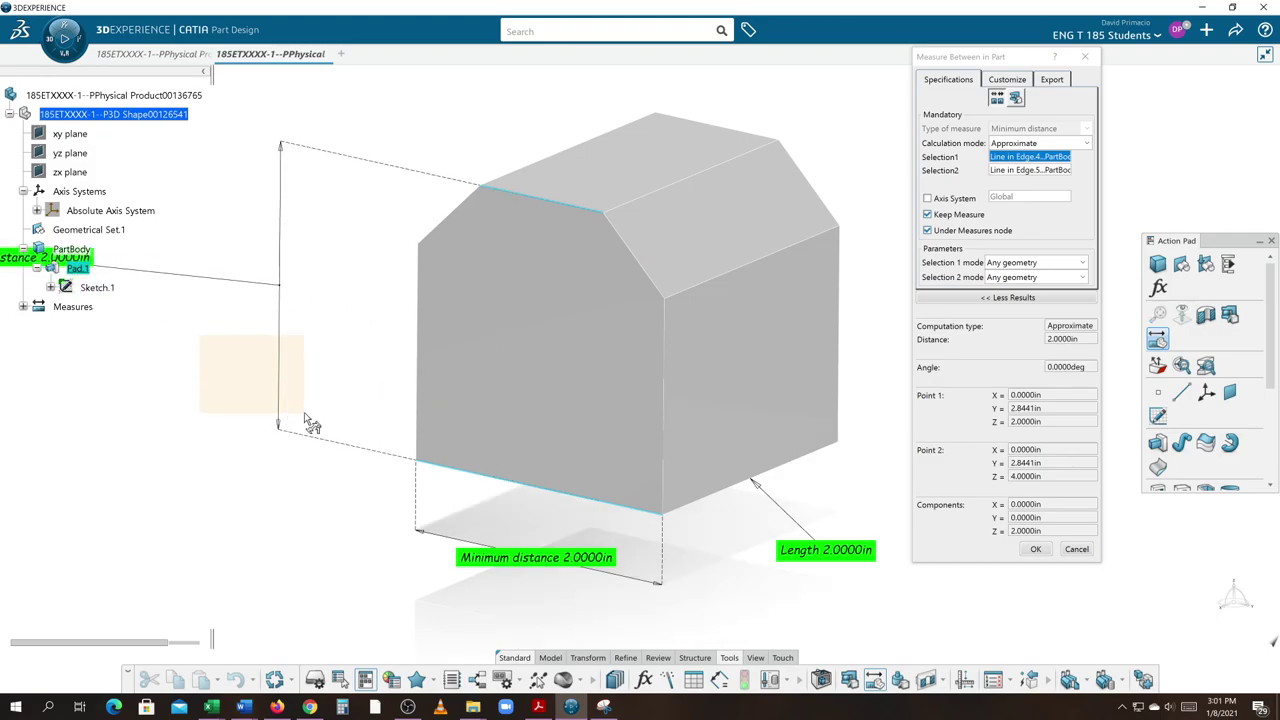
pyautogui.moveTo(208, 400); pyautogui.dragTo(386, 462, button='middle')
pyautogui.moveTo(213, 337); pyautogui.dragTo(470, 341)
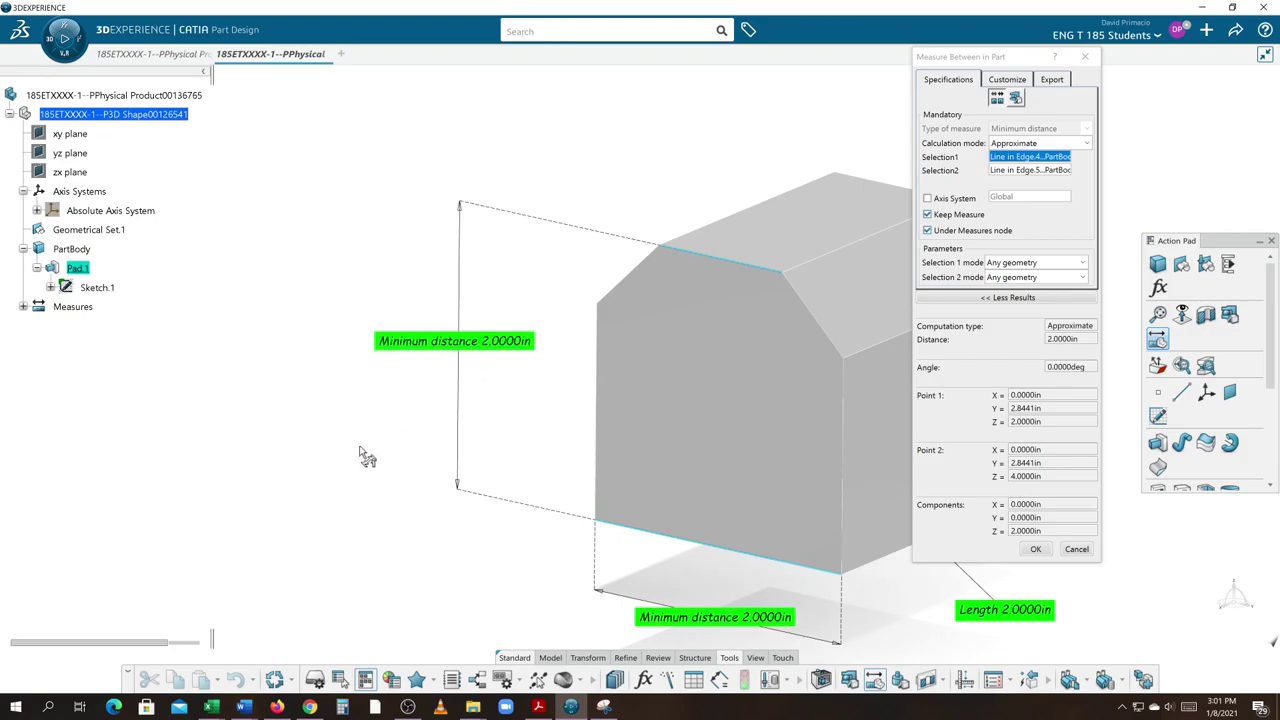
pyautogui.moveTo(383, 451); pyautogui.dragTo(222, 411, button='middle')
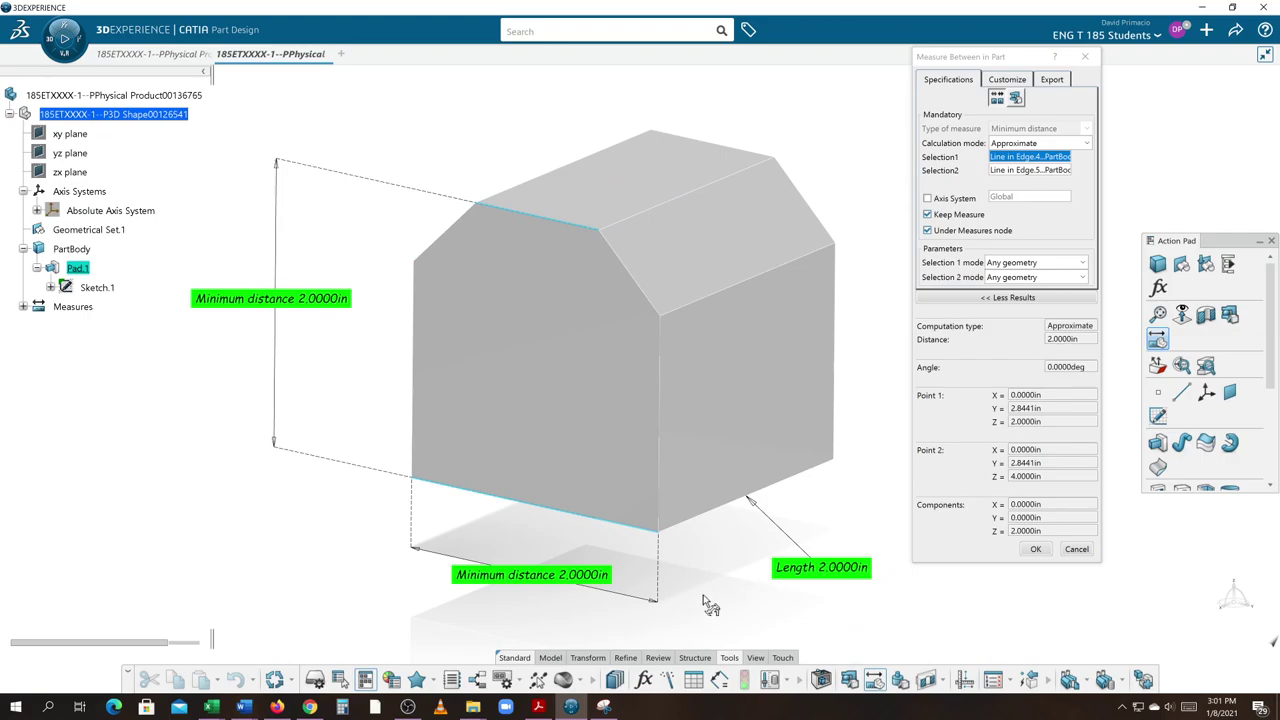
pyautogui.moveTo(722, 611); pyautogui.dragTo(698, 591, button='middle')
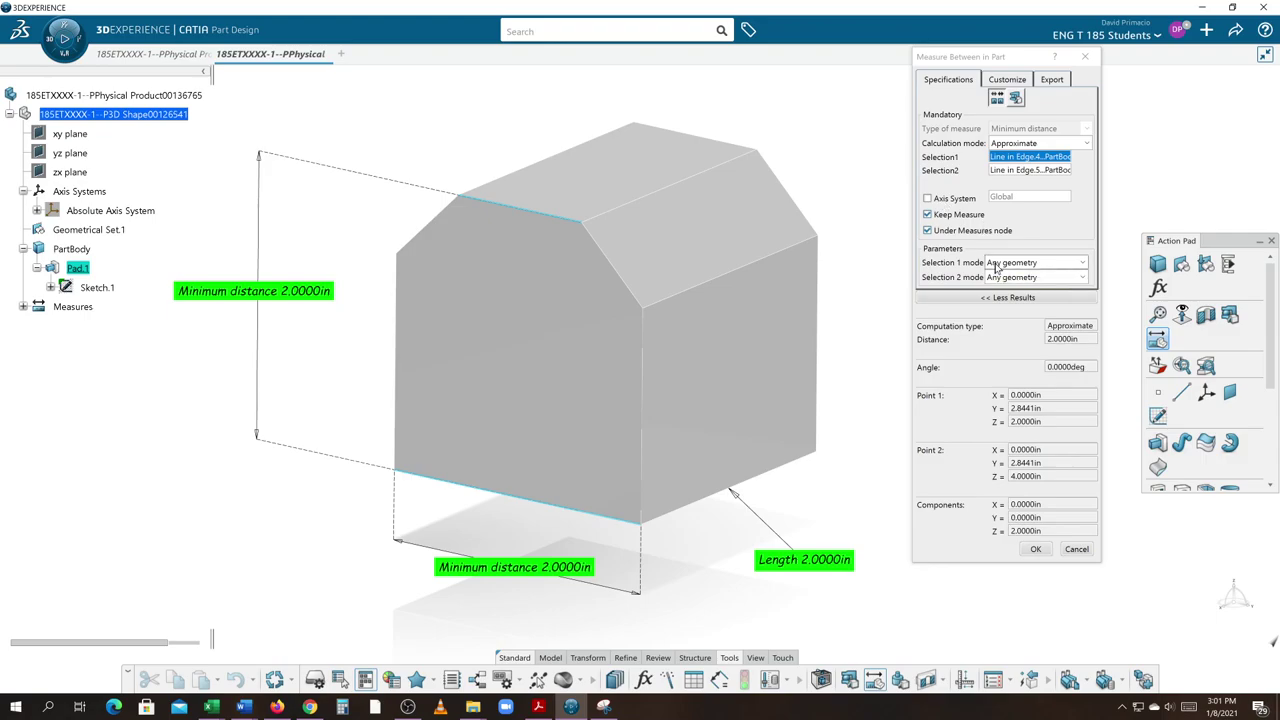
pyautogui.click(1035, 549)
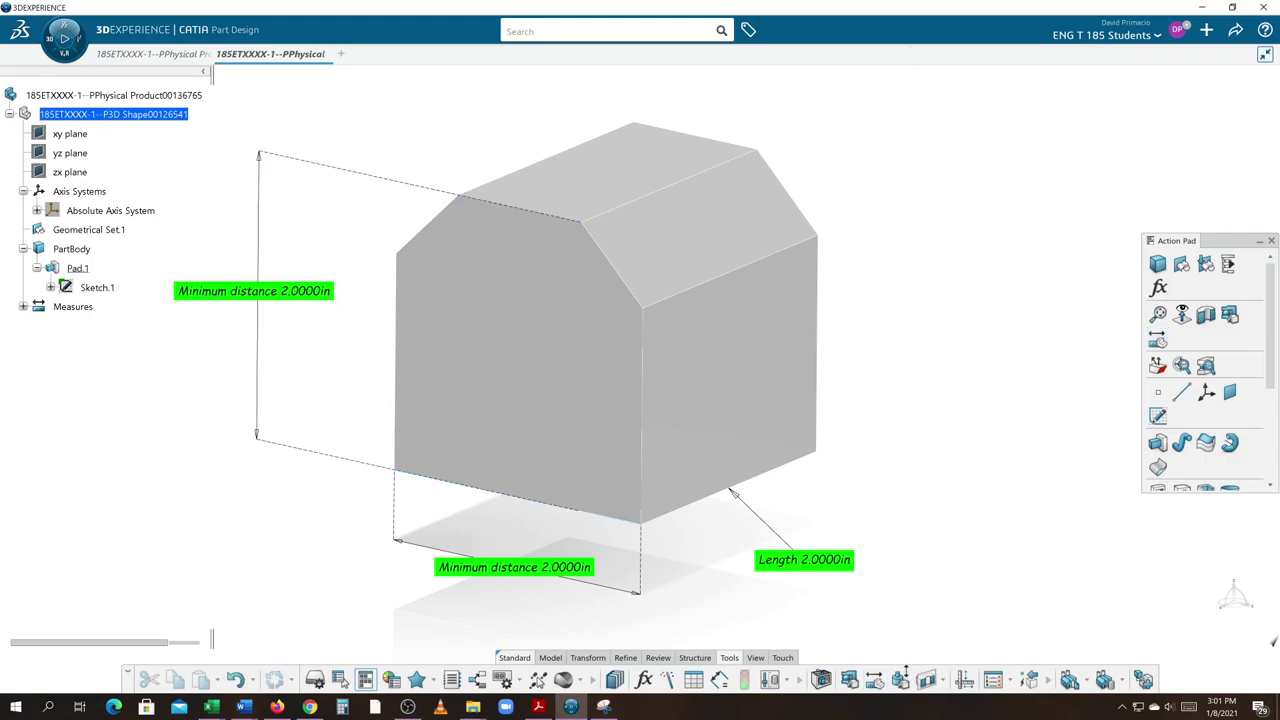
# - Measure between the back face's right chamfer edge and its top edge, pulling the label clear of the block
pyautogui.click(874, 682)
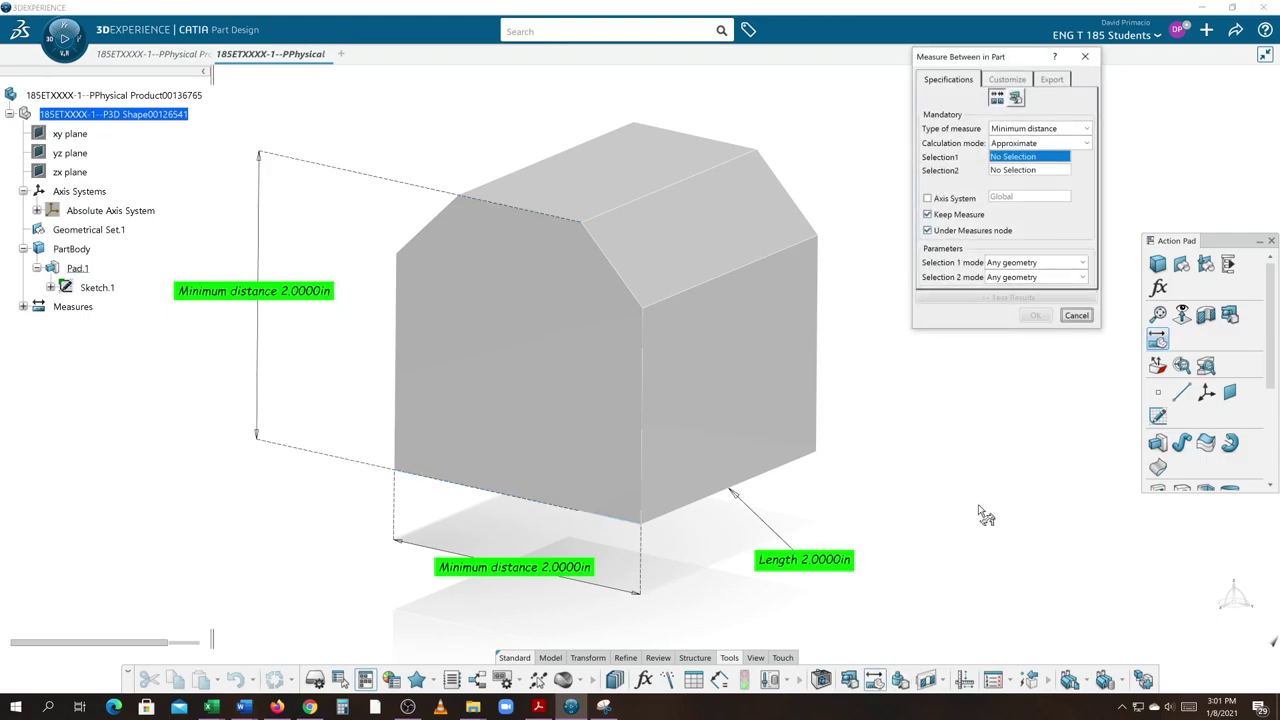
pyautogui.click(795, 200)
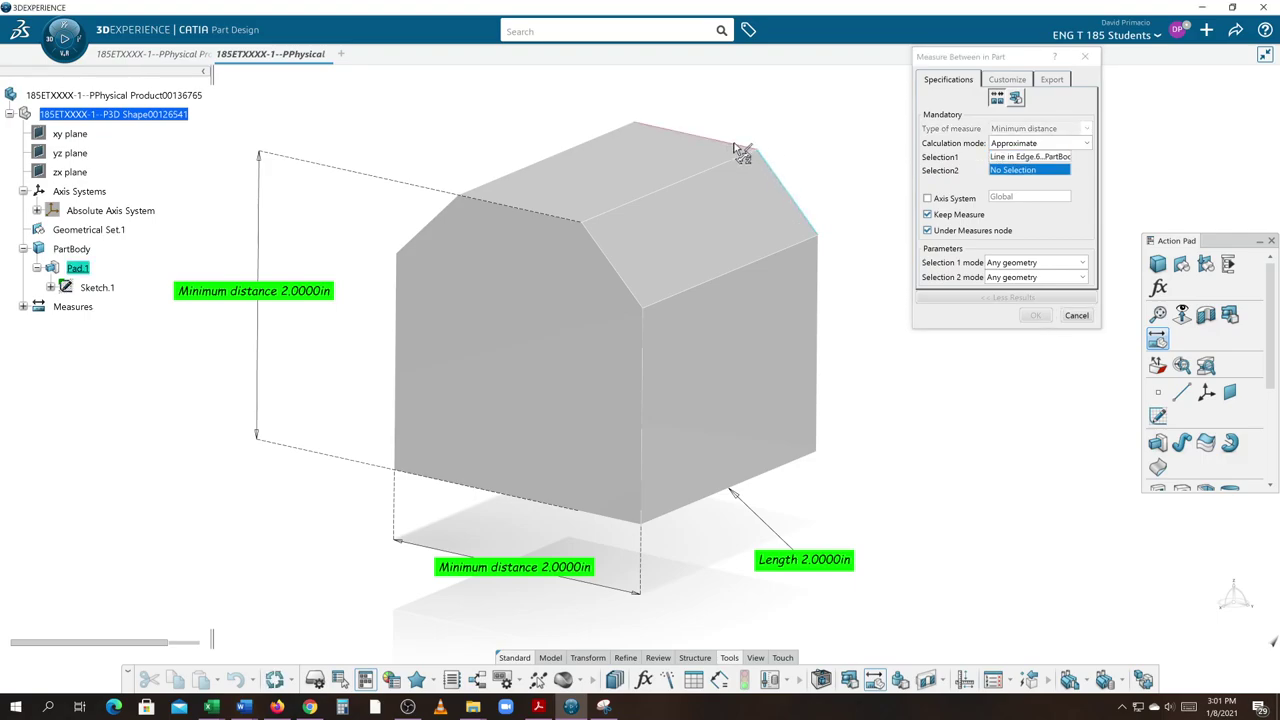
pyautogui.click(740, 148)
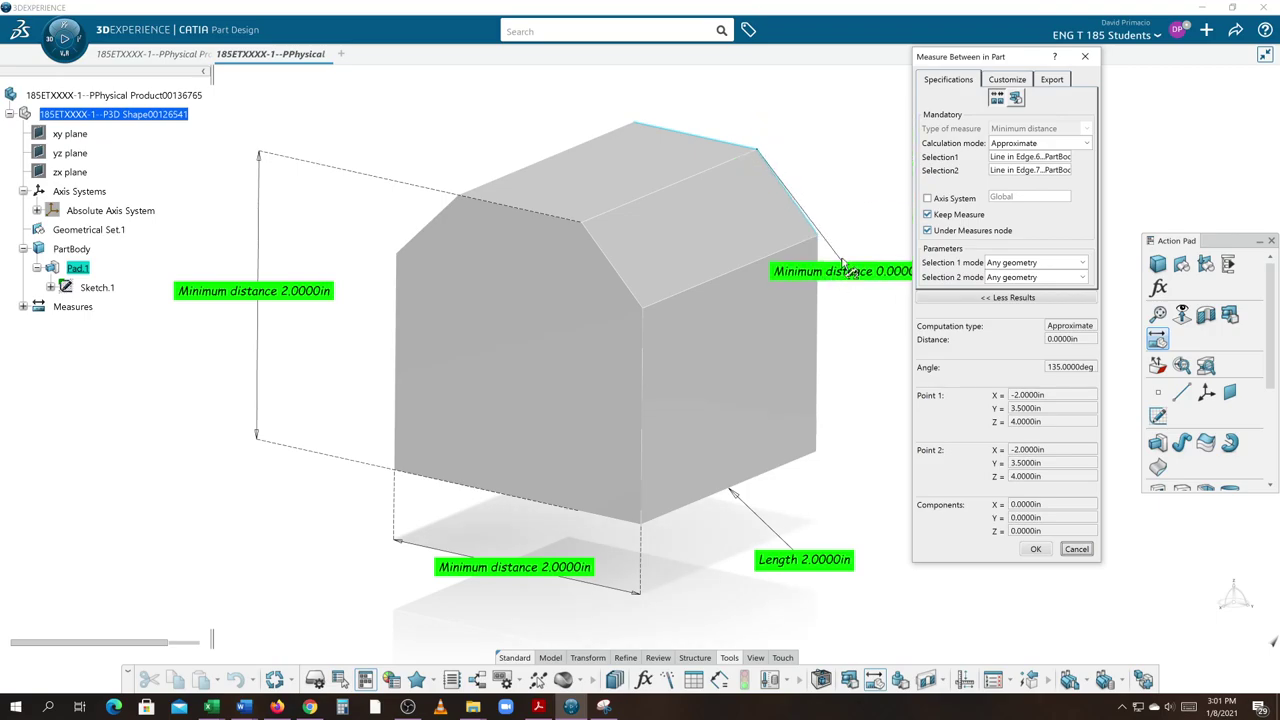
pyautogui.moveTo(876, 274); pyautogui.dragTo(748, 289, button='middle')
pyautogui.moveTo(748, 289); pyautogui.dragTo(805, 228)
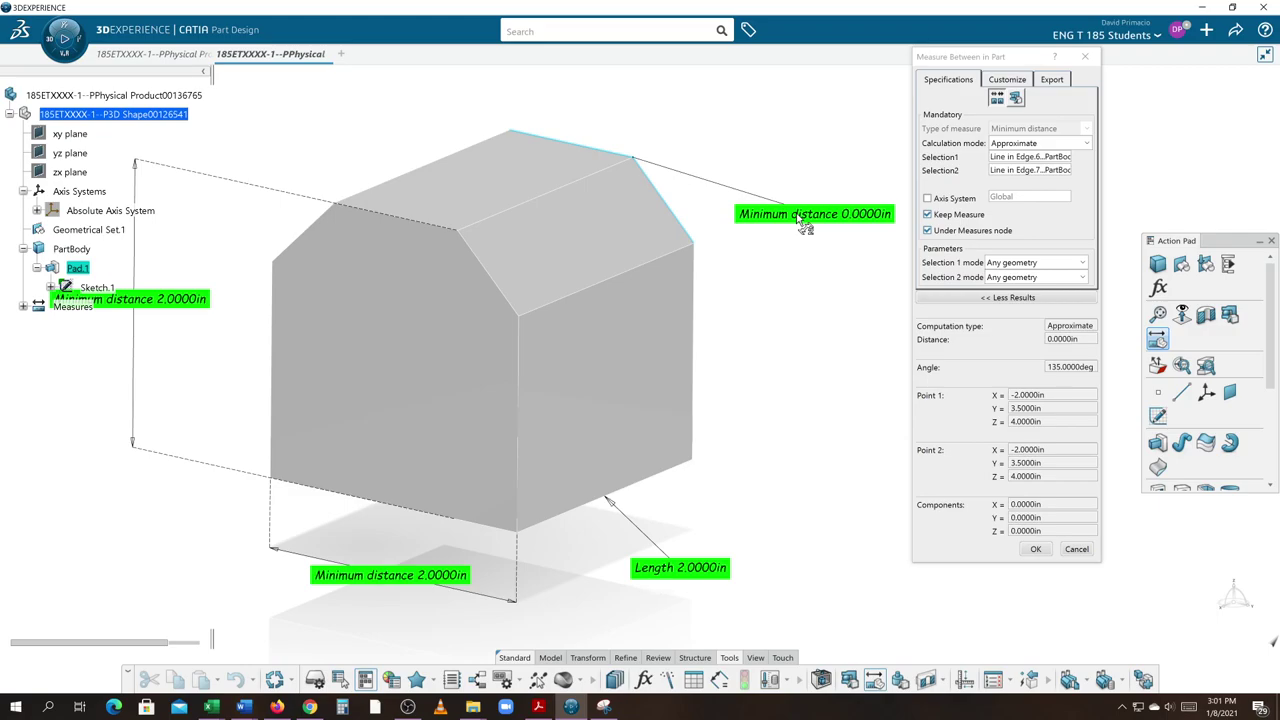
pyautogui.moveTo(805, 225); pyautogui.dragTo(977, 178)
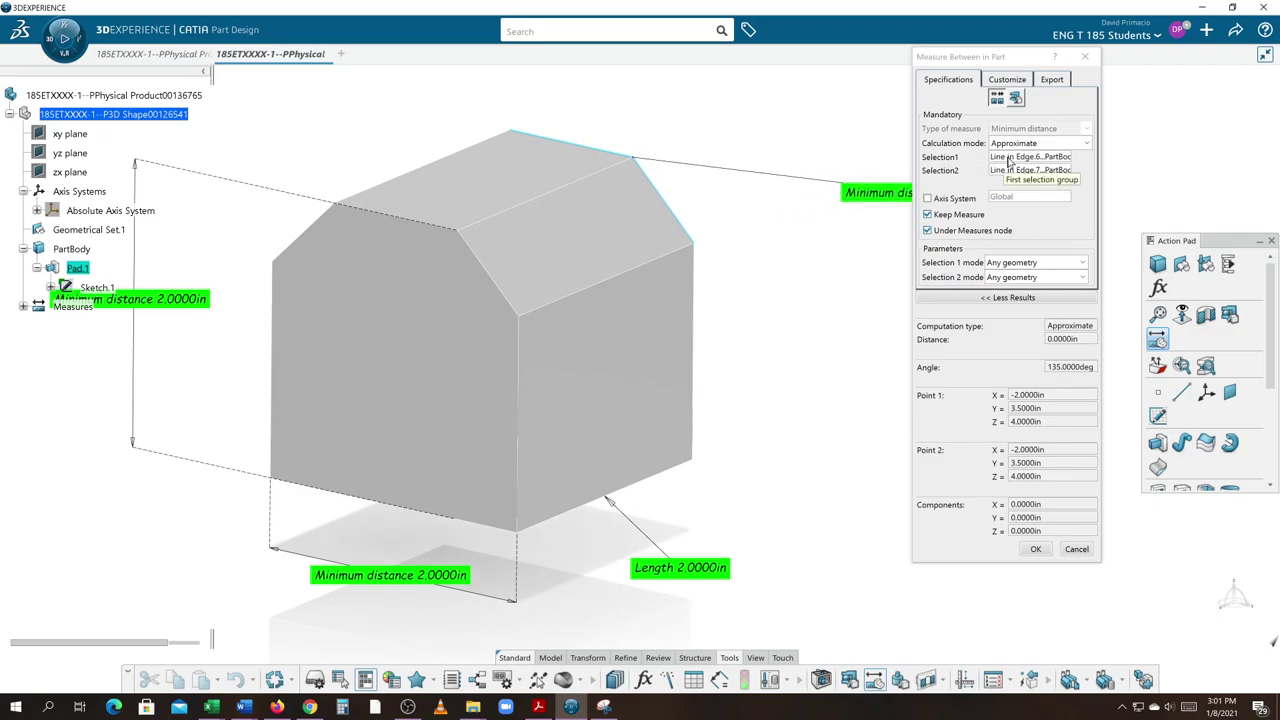
# - Customize the back-edge measure to show Angle instead of Distance in 3D, keep it and place its label above the block
pyautogui.click(1009, 80)
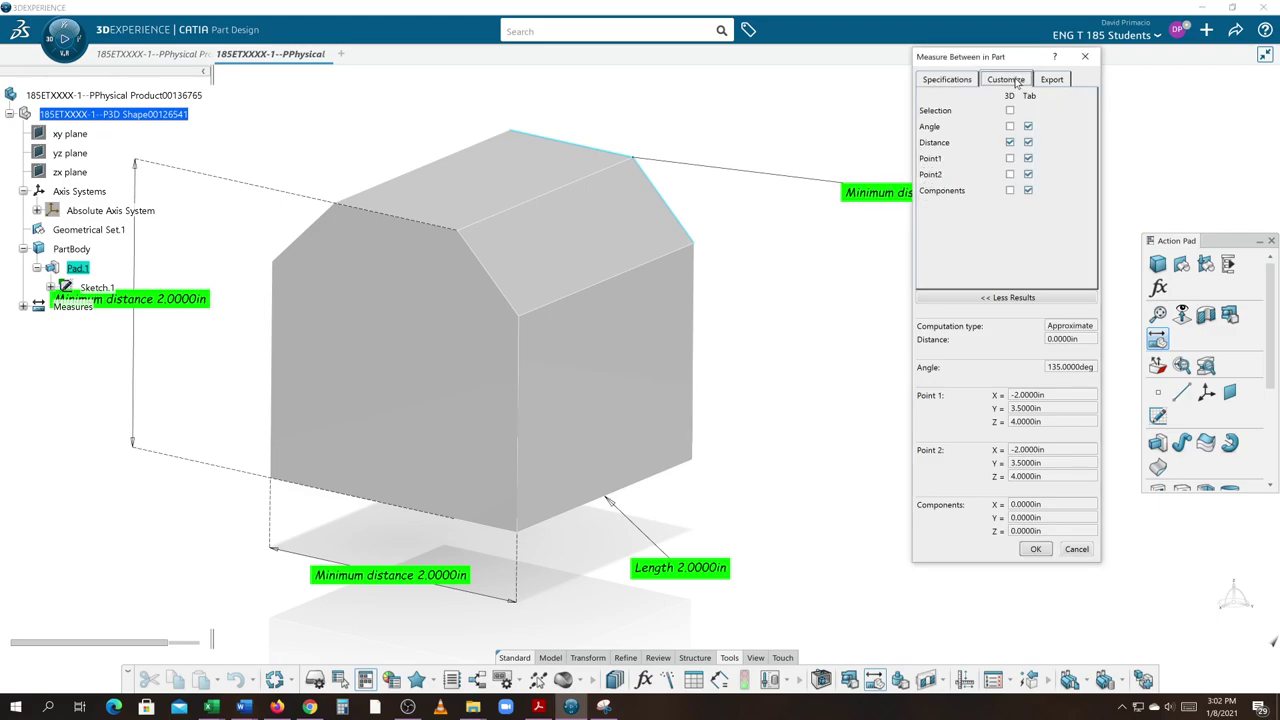
pyautogui.click(1010, 142)
pyautogui.click(1010, 126)
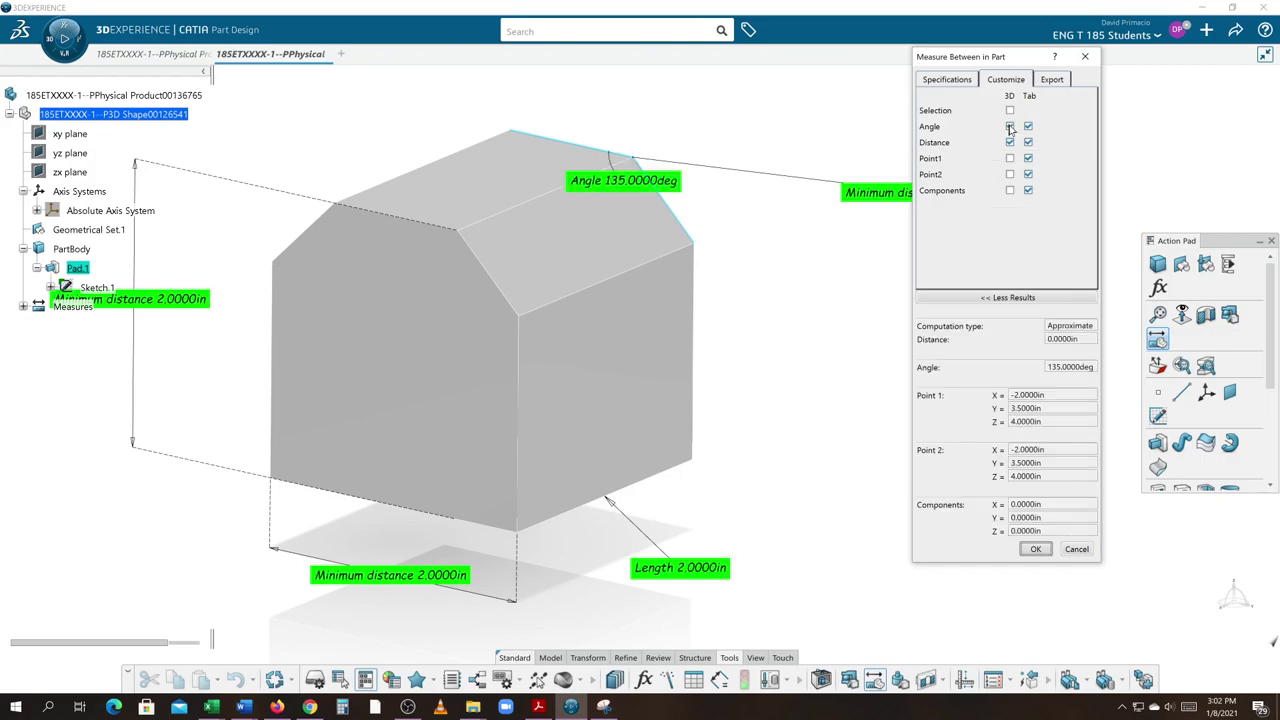
pyautogui.click(1010, 142)
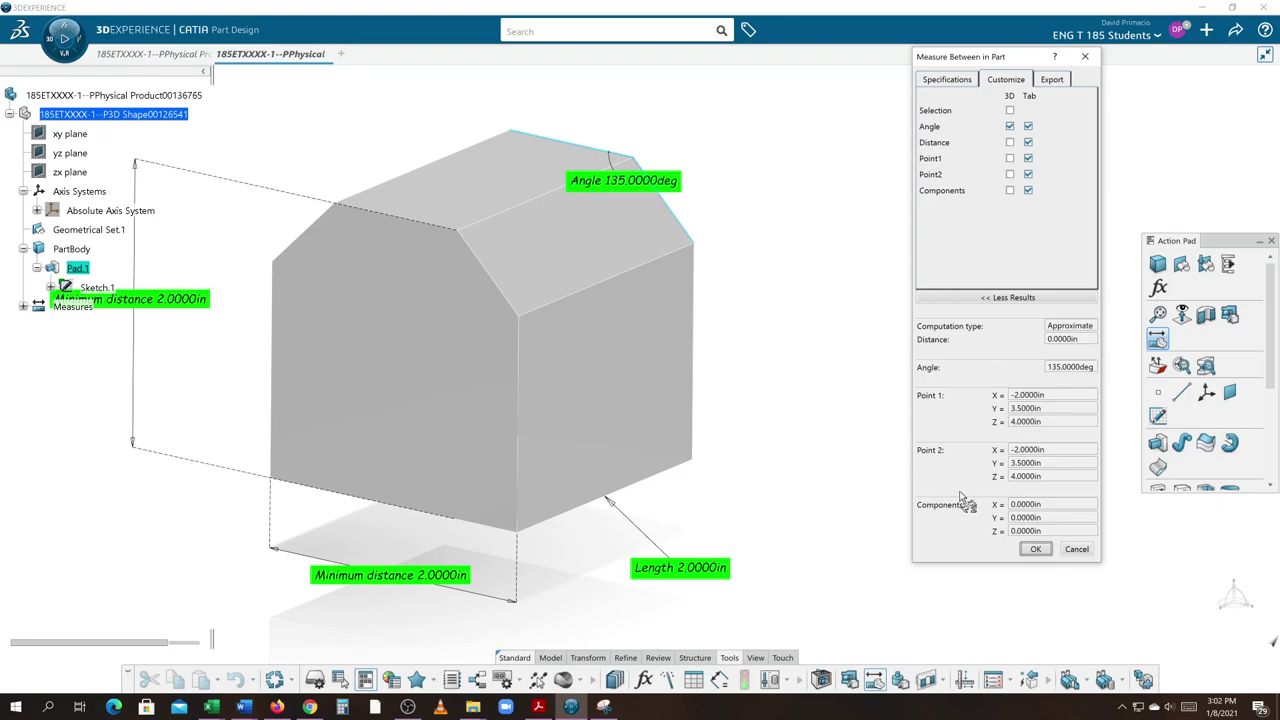
pyautogui.click(1034, 552)
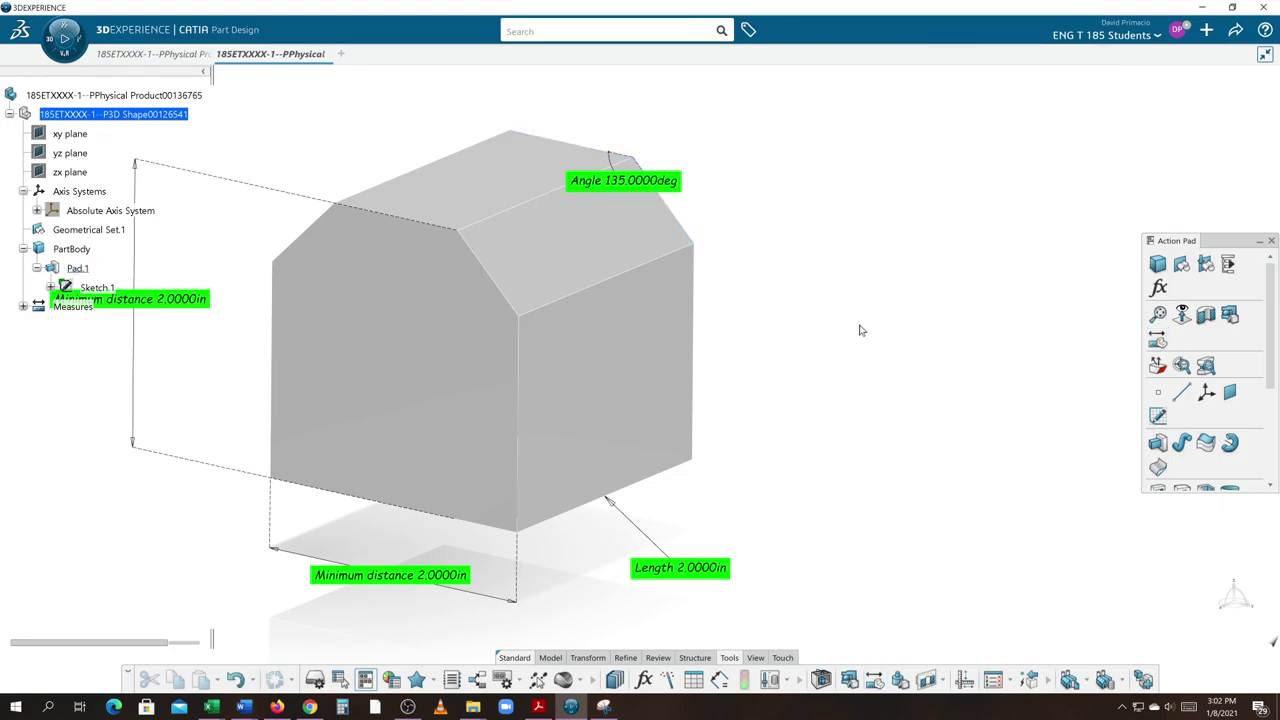
pyautogui.moveTo(675, 190); pyautogui.dragTo(673, 117)
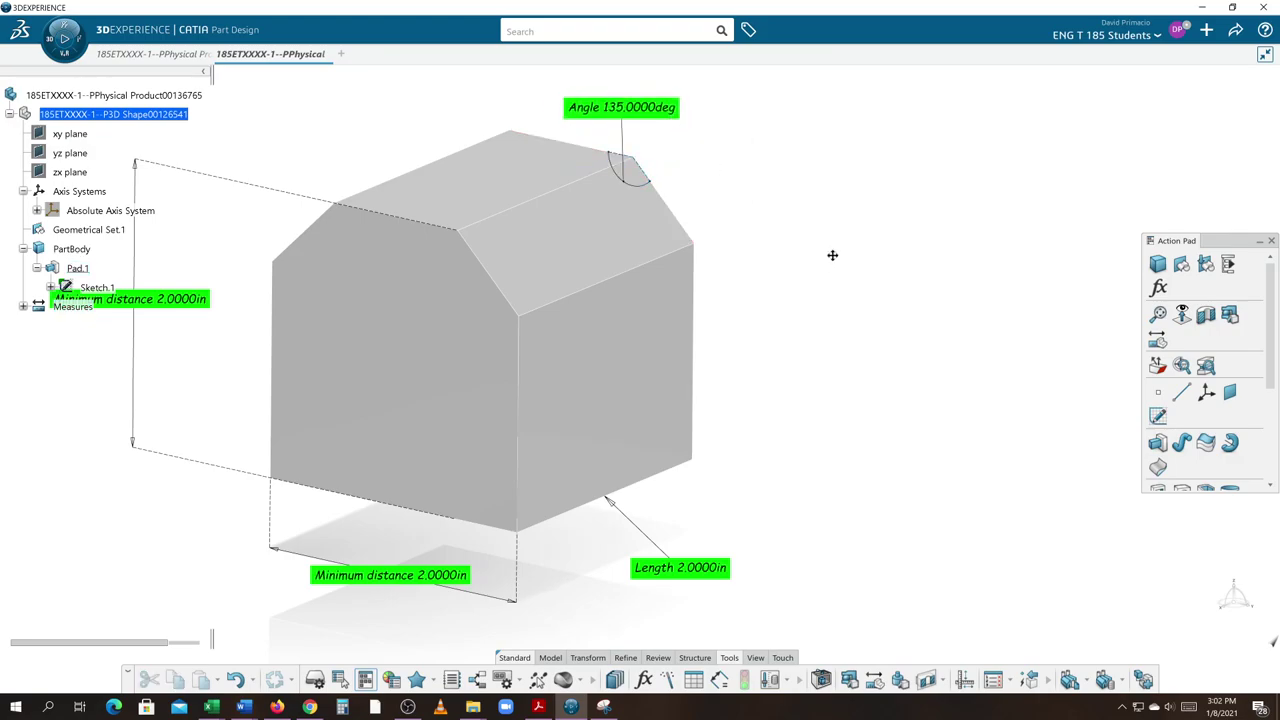
pyautogui.scroll(5, 806, 329)
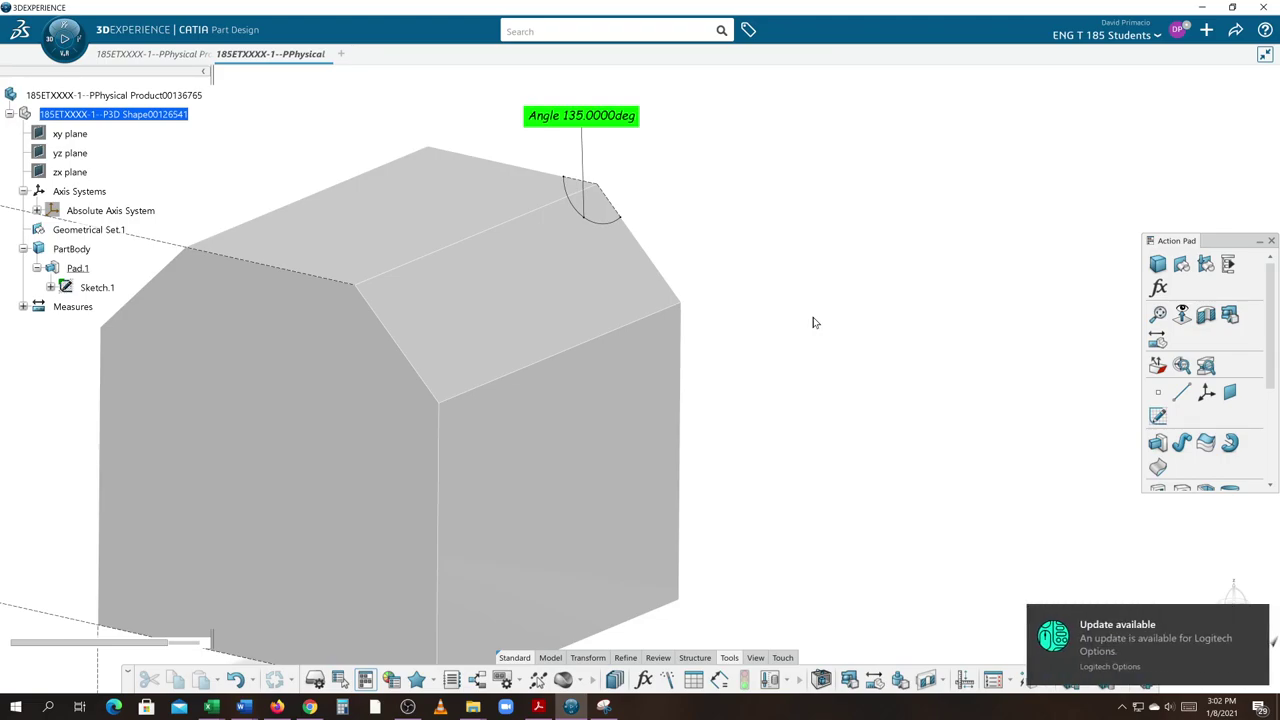
pyautogui.moveTo(765, 271); pyautogui.dragTo(815, 297, button='middle')
pyautogui.scroll(-3, 785, 255)
pyautogui.click(694, 400)
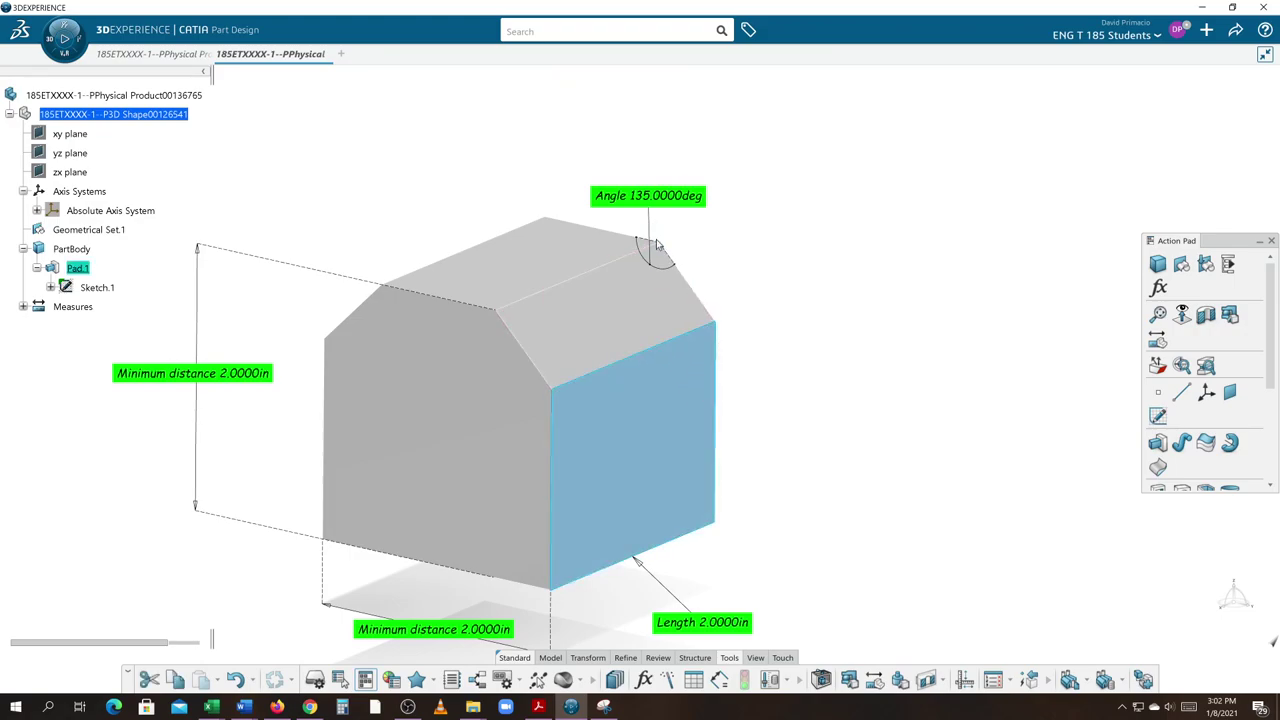
pyautogui.click(950, 206)
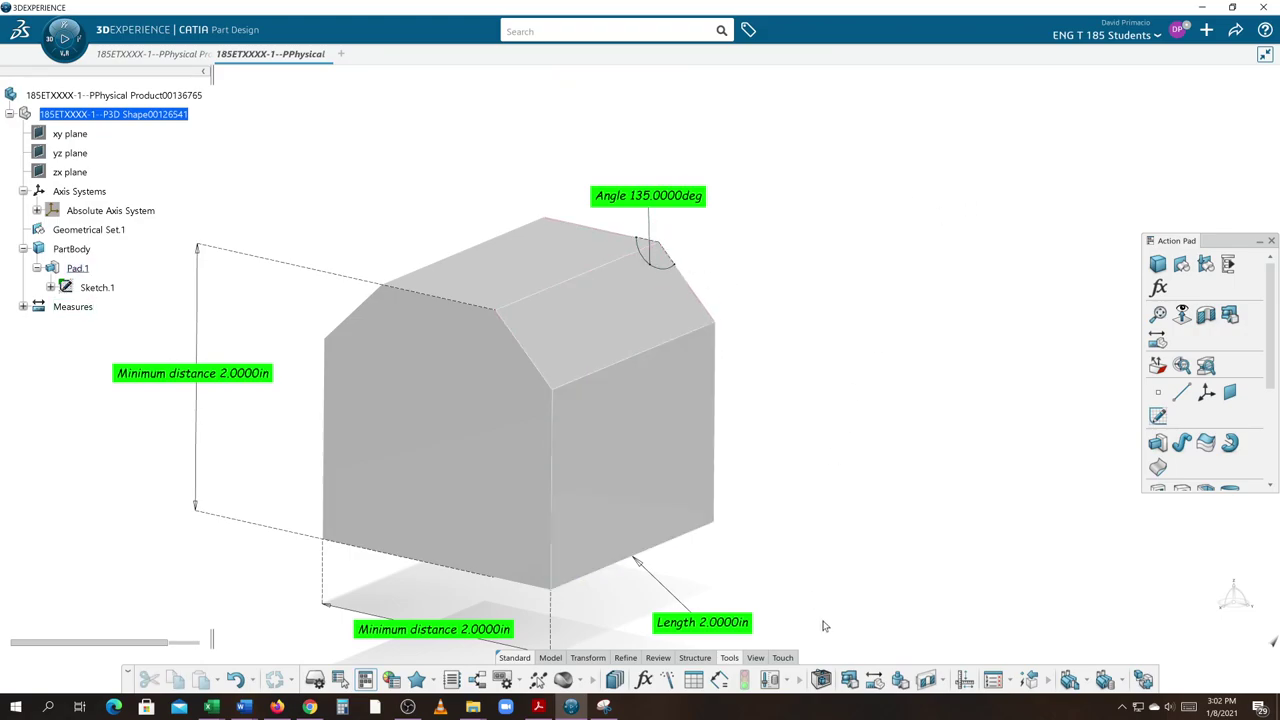
# - Measure between the right side face and the right chamfer's upper edge with selection 1 mode set to Any geometry, infinite
pyautogui.click(876, 682)
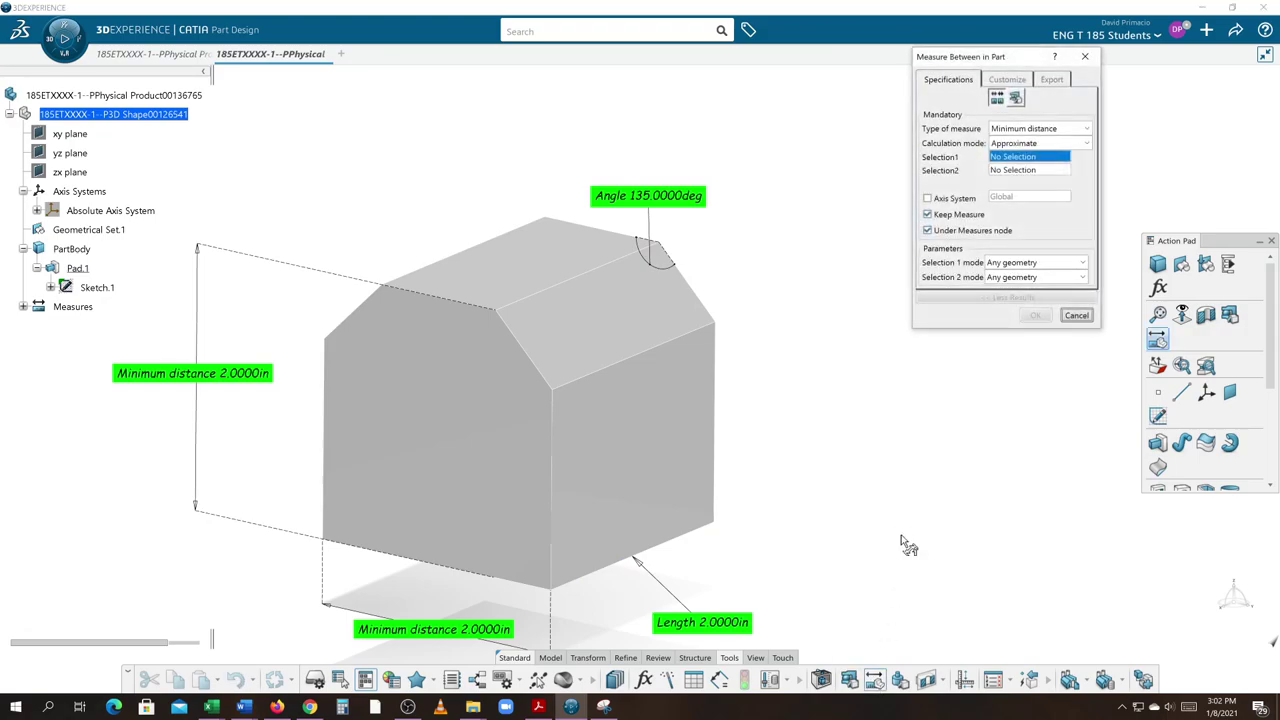
pyautogui.click(1030, 264)
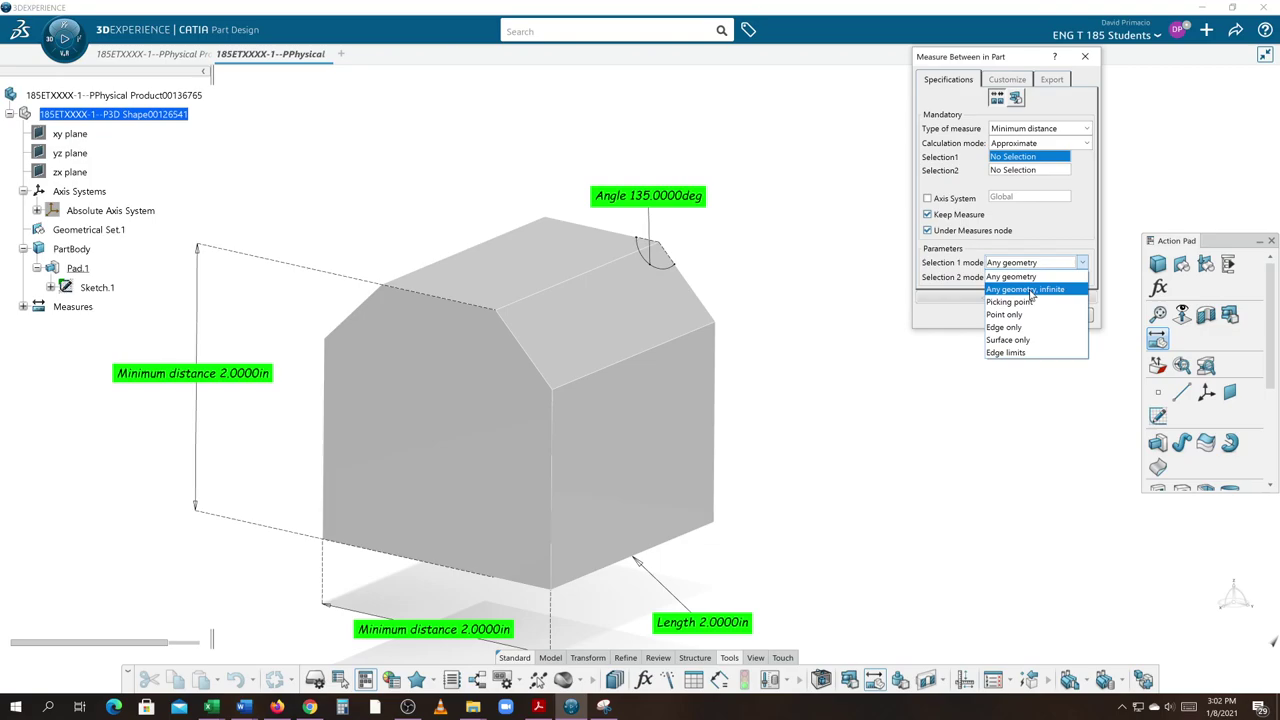
pyautogui.click(1030, 290)
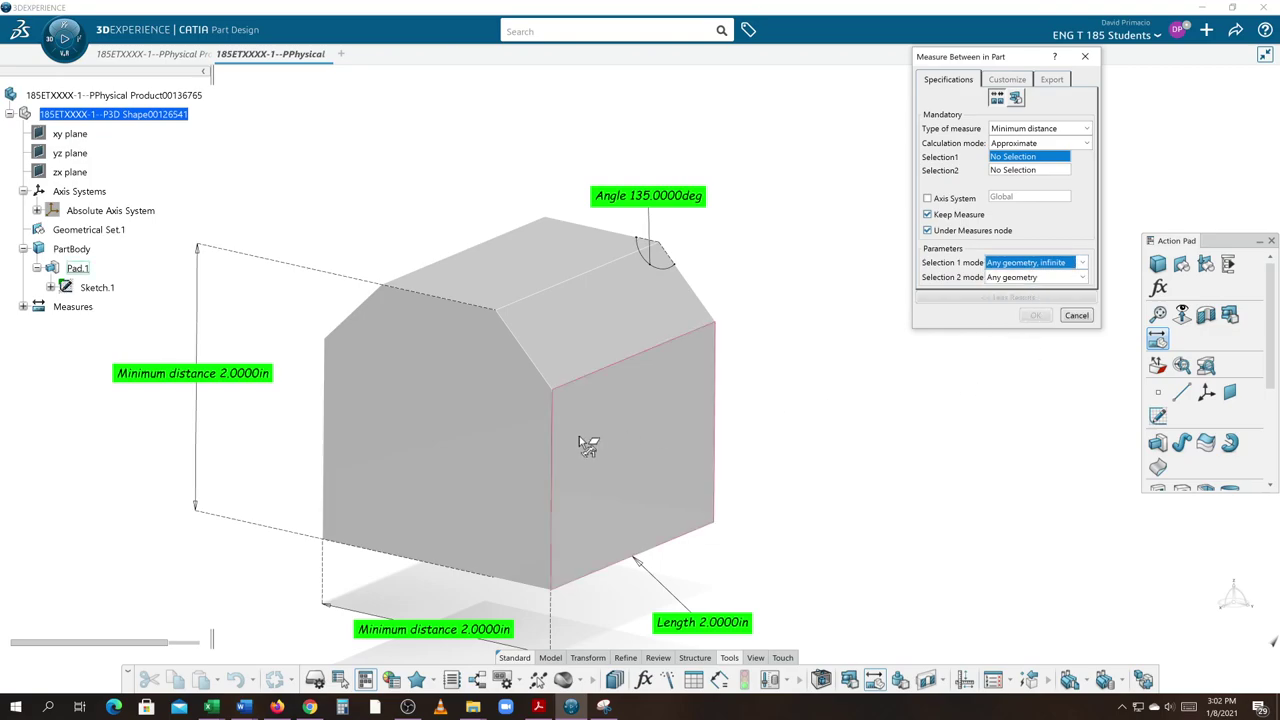
pyautogui.click(640, 428)
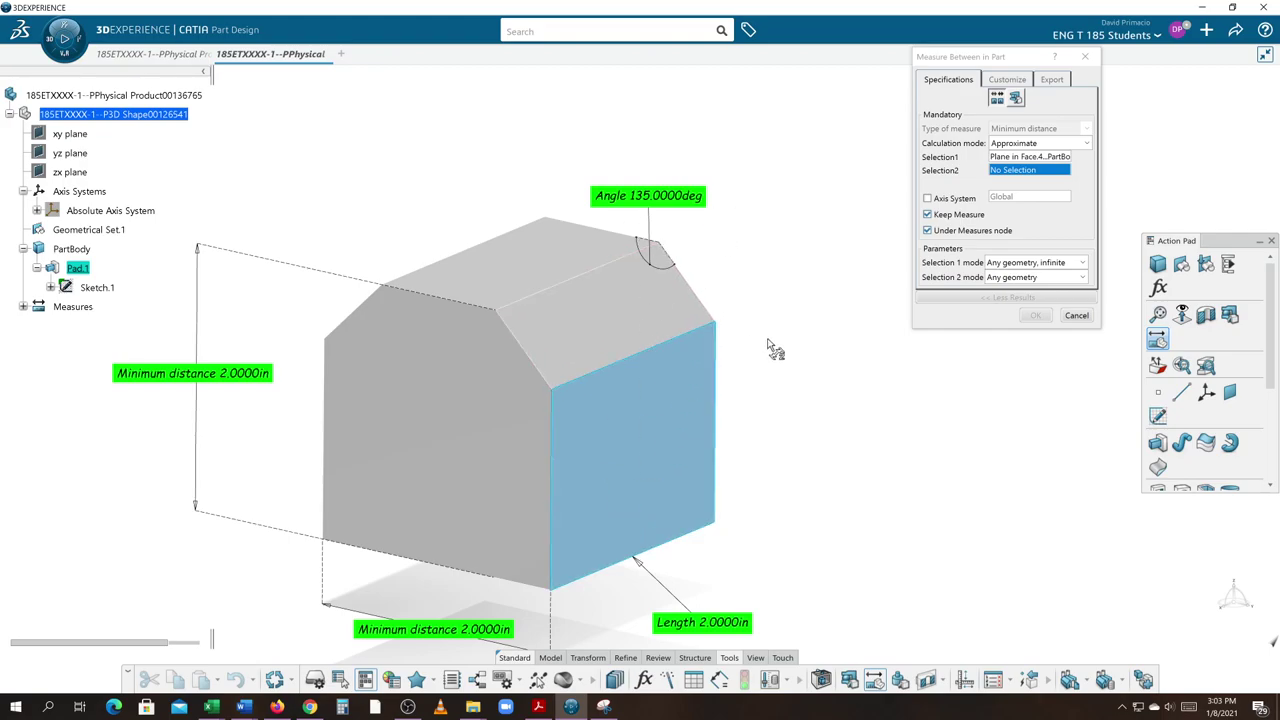
pyautogui.click(598, 279)
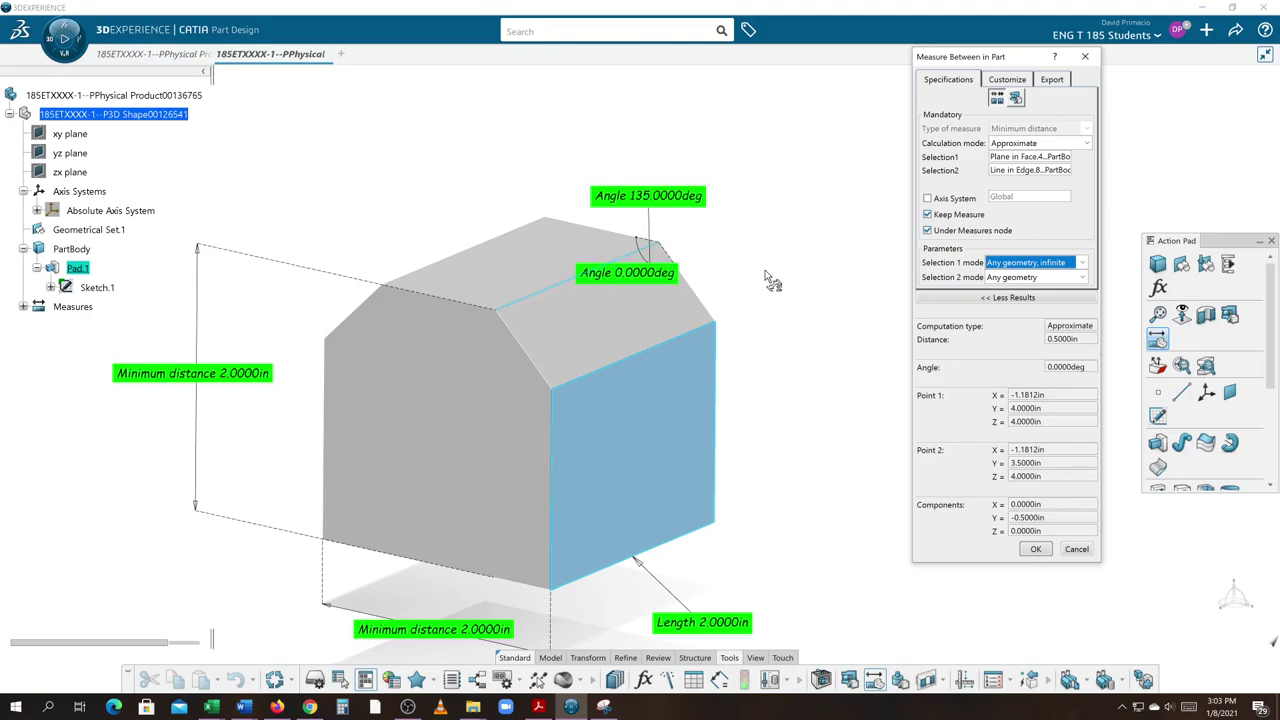
# - Customize the chamfer measure to show Distance instead of Angle in 3D and place its label up beside the block
pyautogui.click(996, 80)
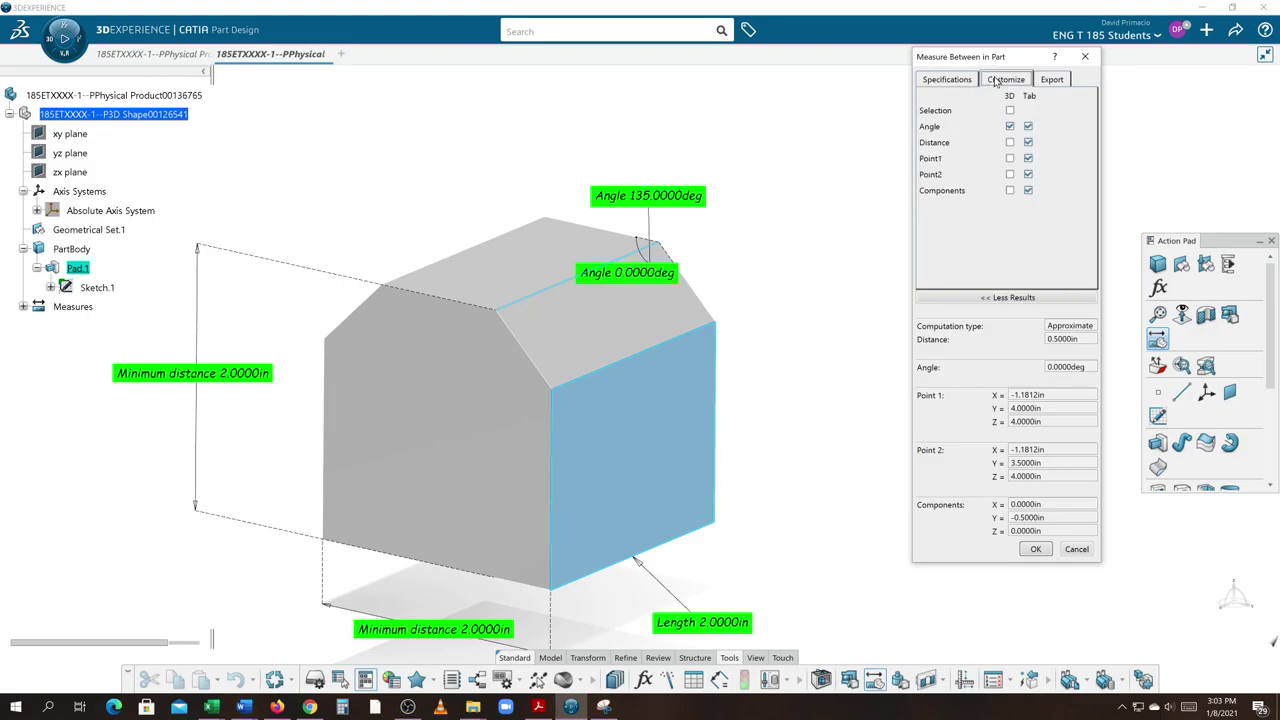
pyautogui.click(1009, 142)
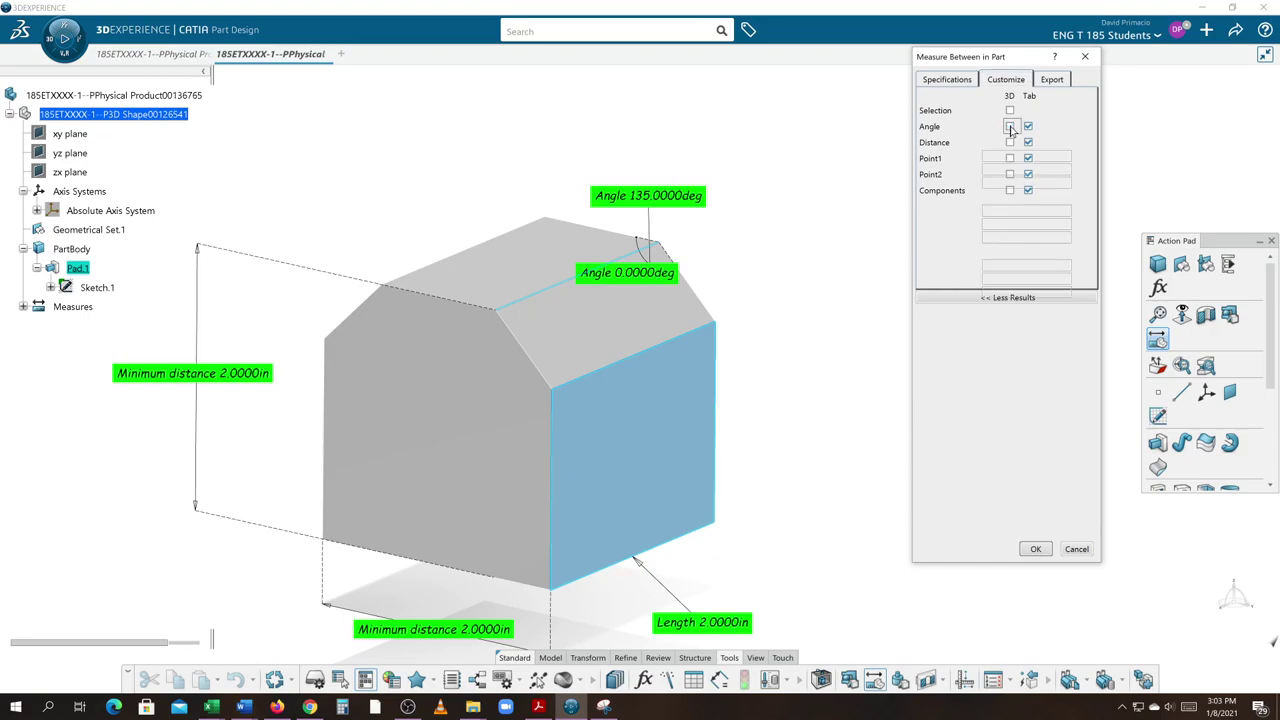
pyautogui.click(1009, 142)
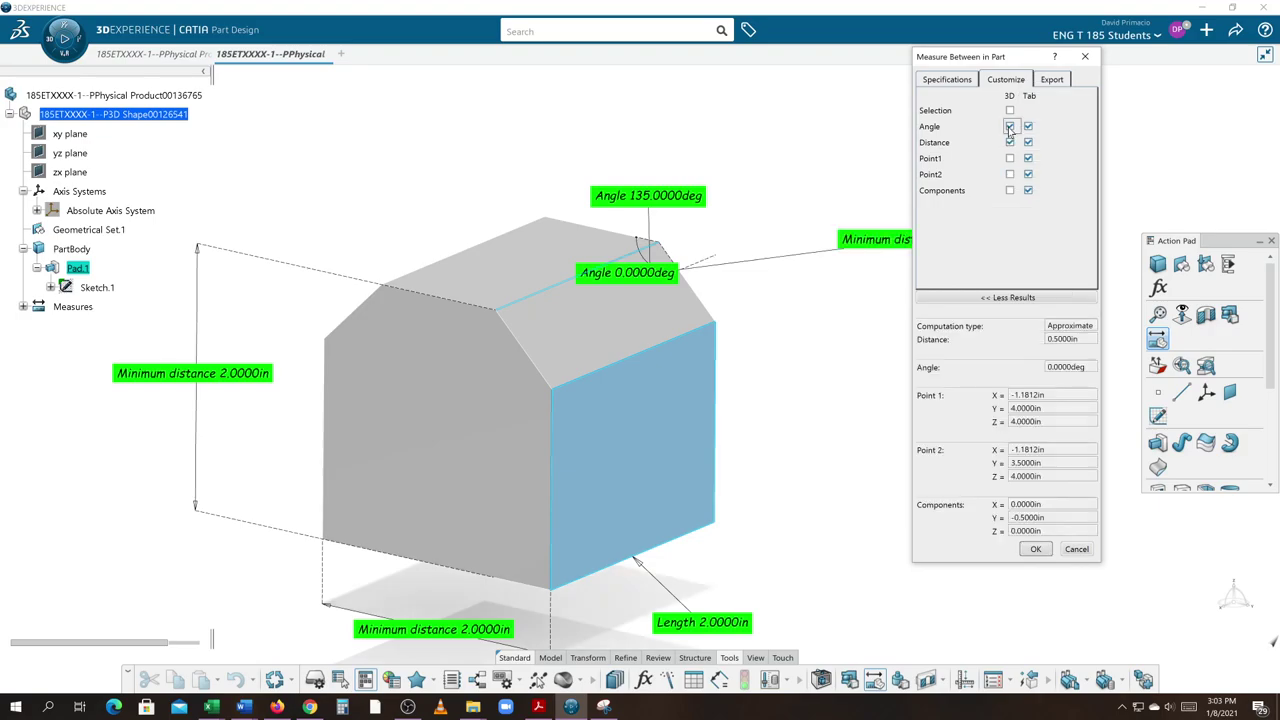
pyautogui.click(1009, 126)
pyautogui.moveTo(870, 240); pyautogui.dragTo(790, 317)
pyautogui.moveTo(790, 317); pyautogui.dragTo(816, 336, button='middle')
pyautogui.moveTo(832, 292); pyautogui.dragTo(830, 176)
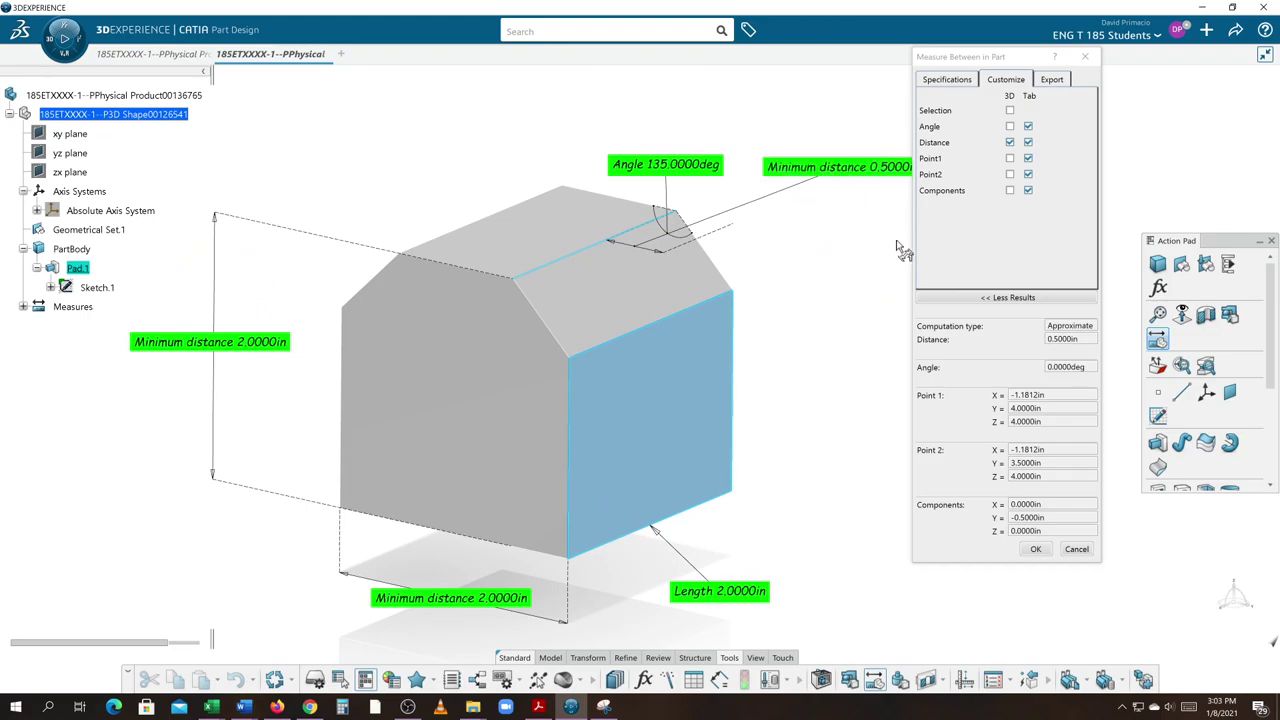
# - Keep the chamfer distance measure, then reopen it to review its specifications and close it
pyautogui.click(1036, 552)
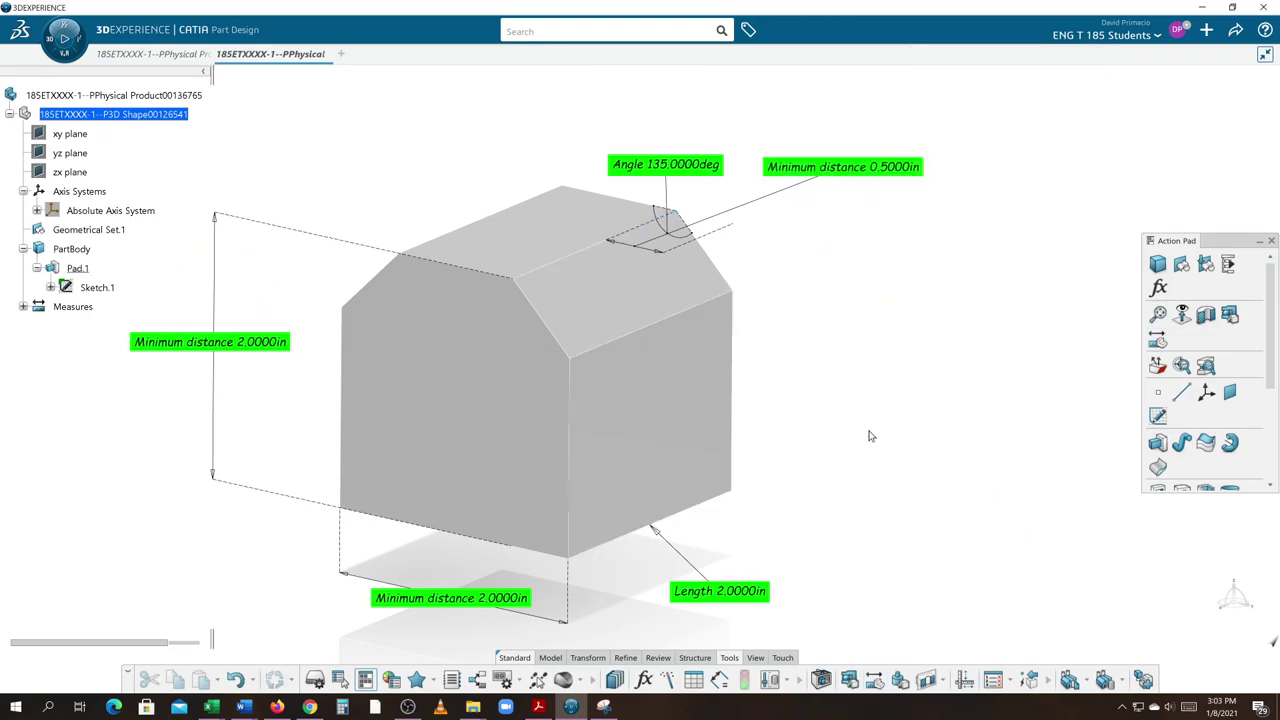
pyautogui.moveTo(928, 394); pyautogui.dragTo(996, 384, button='middle')
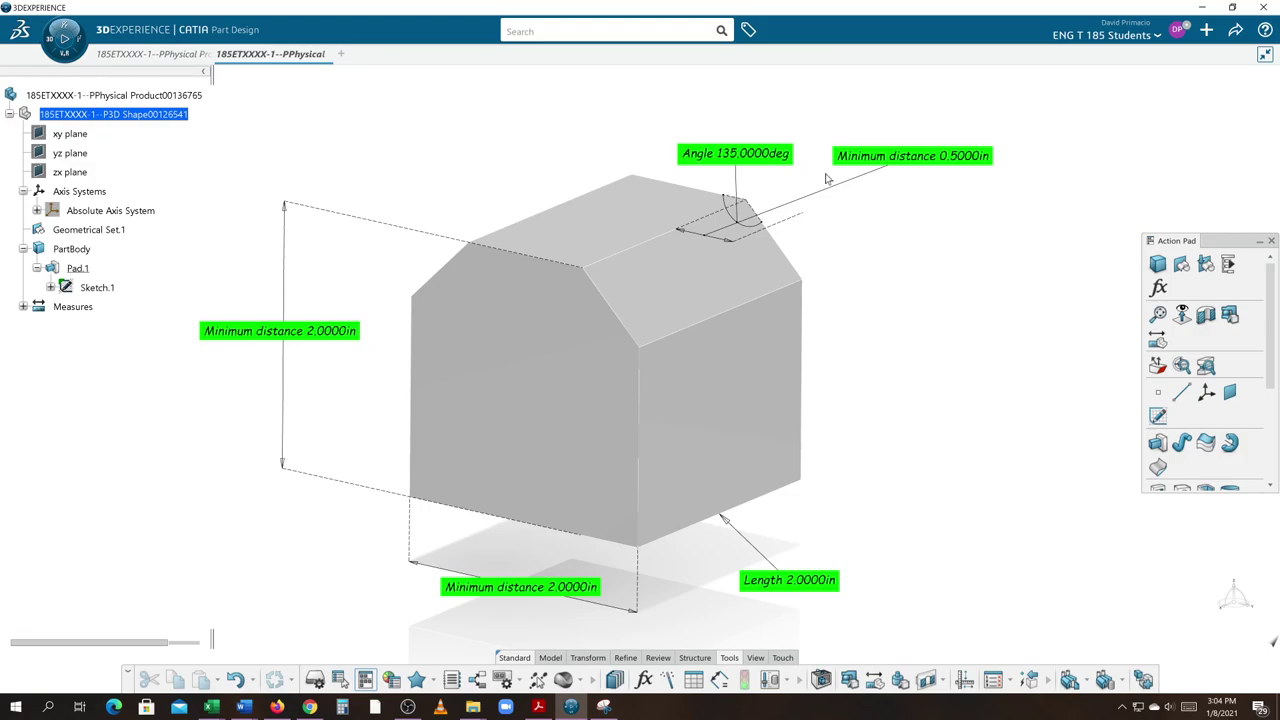
pyautogui.click(943, 160)
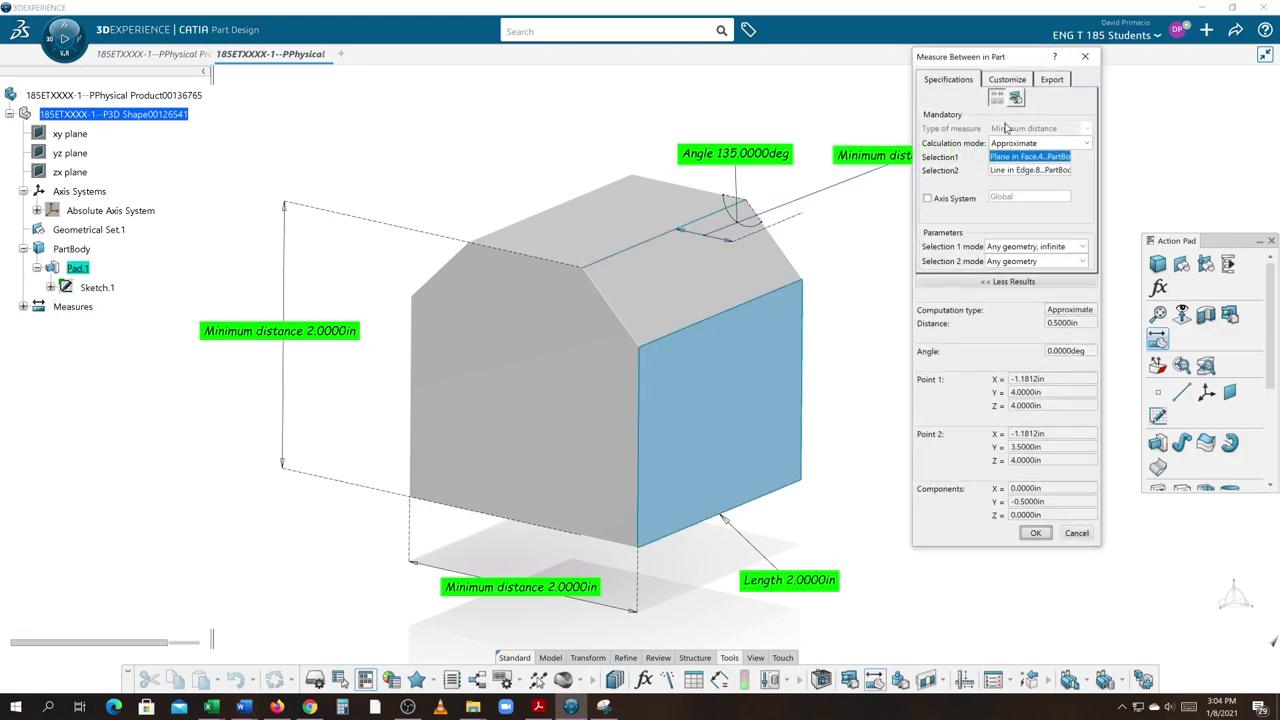
pyautogui.click(1085, 56)
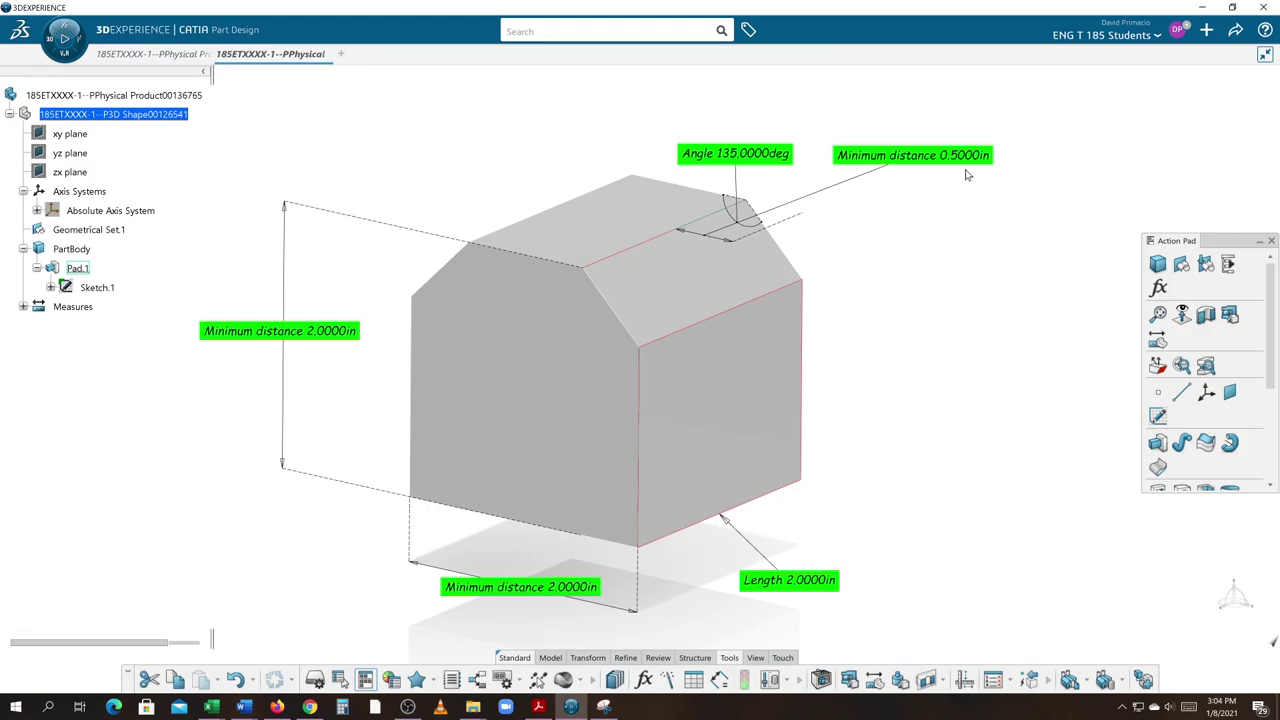
# - Edit the pad's sketch dimensions and set the left chamfer's height to 0.375 in
pyautogui.doubleClick(500, 430)
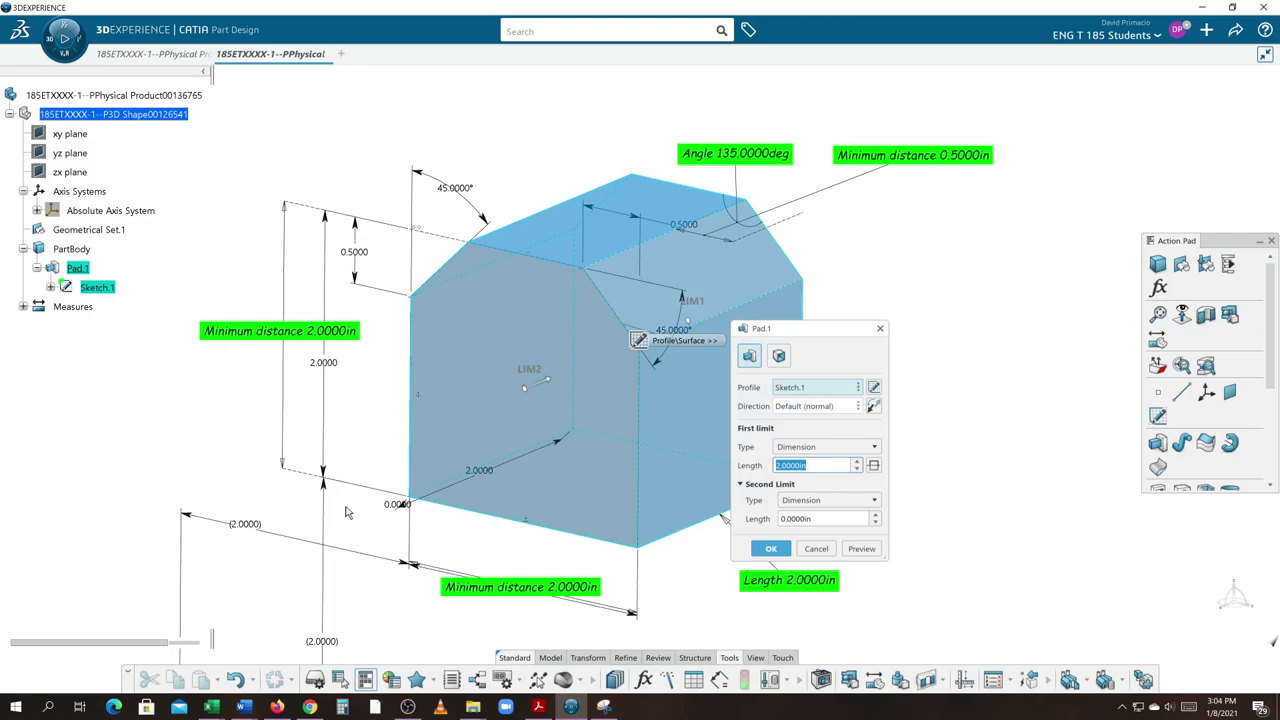
pyautogui.doubleClick(353, 253)
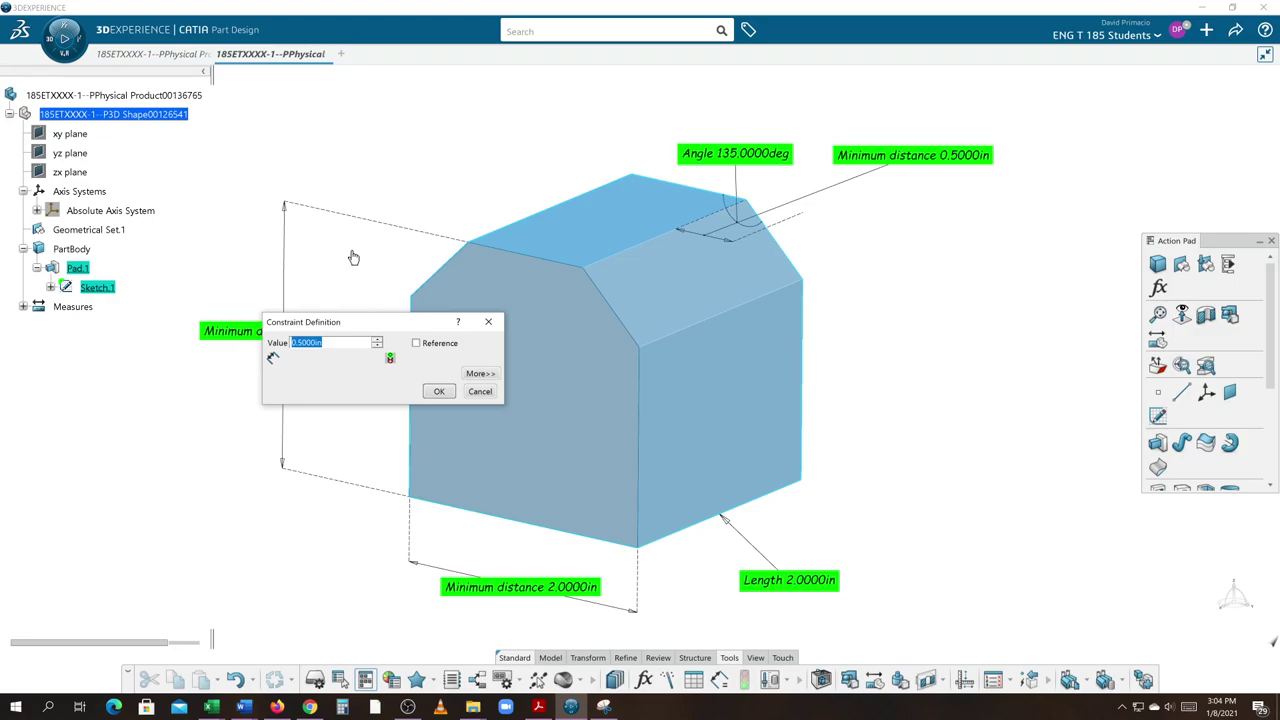
pyautogui.write('37')
pyautogui.press('Tab')
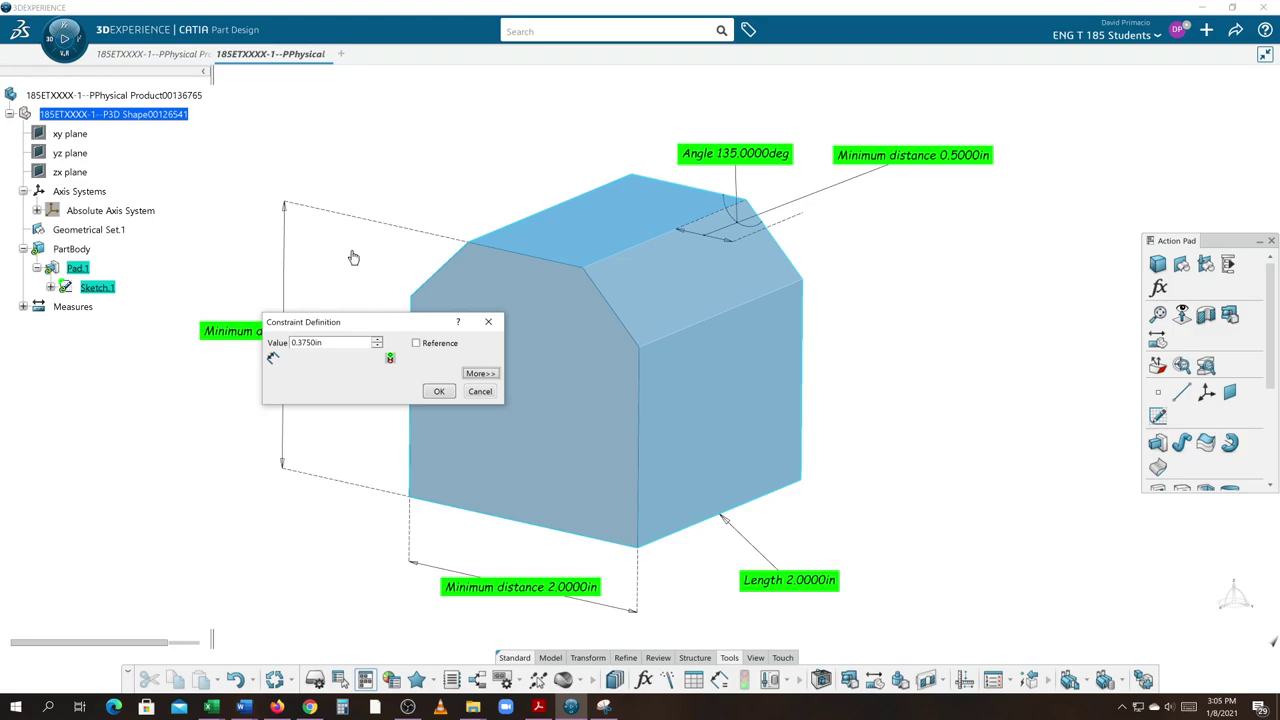
pyautogui.click(438, 392)
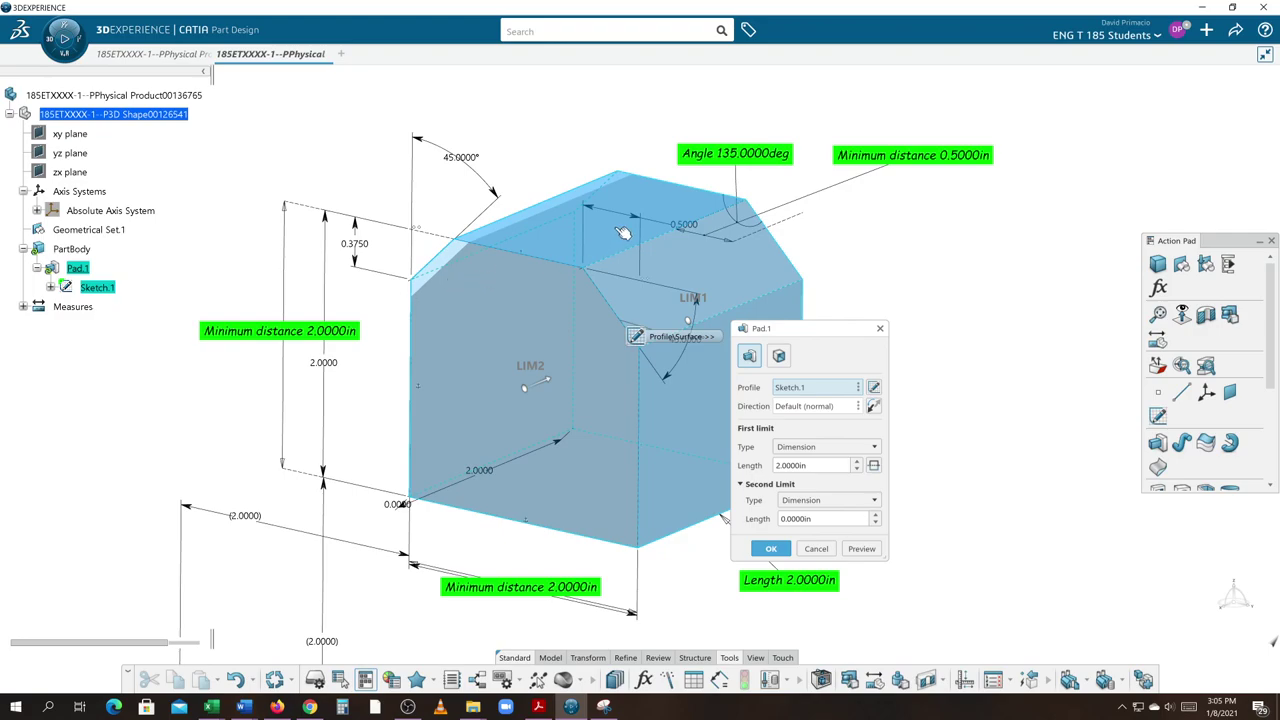
# - Set the right chamfer's width to 0.375 in and apply the pad edit
pyautogui.doubleClick(681, 226)
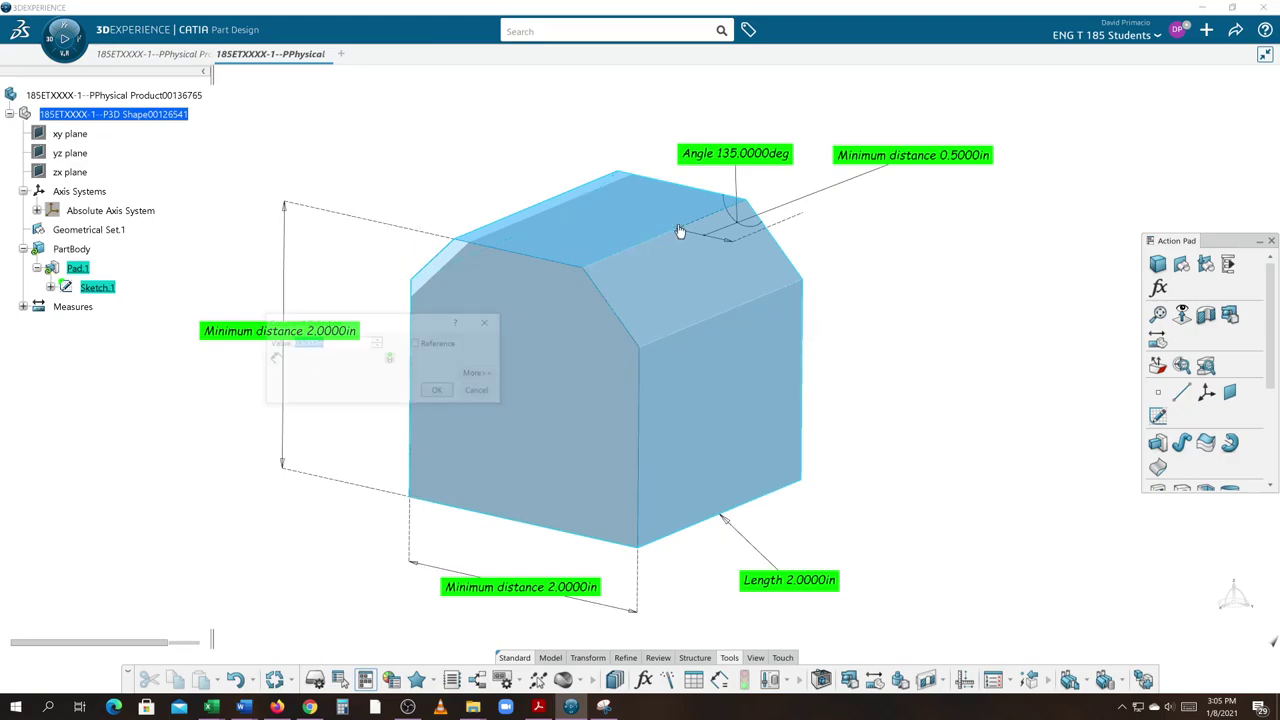
pyautogui.write('.375')
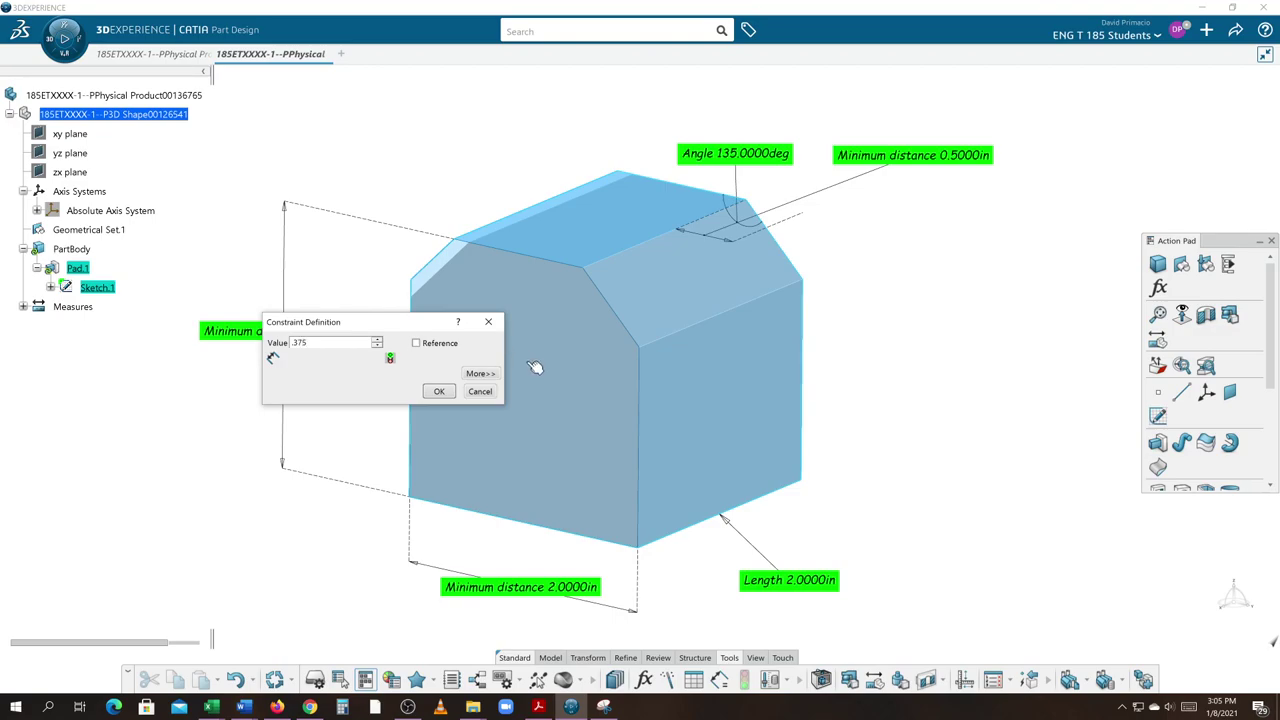
pyautogui.press('Tab')
pyautogui.click(439, 391)
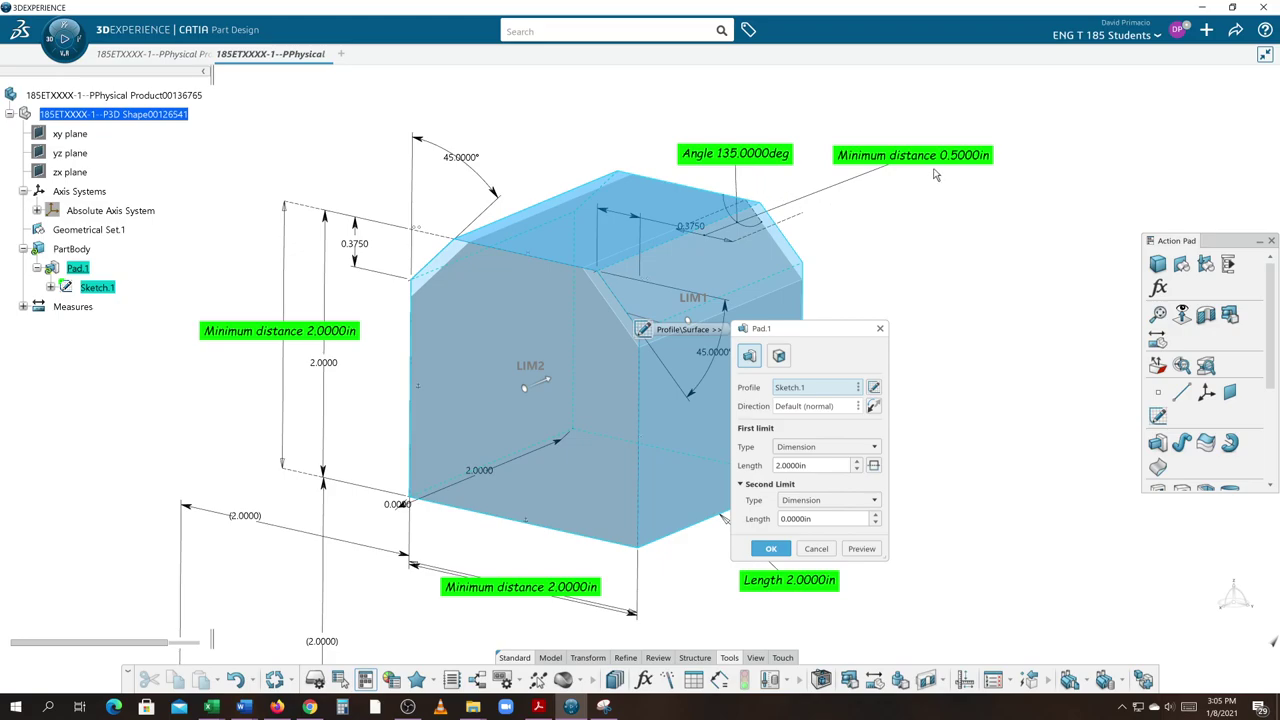
pyautogui.click(769, 549)
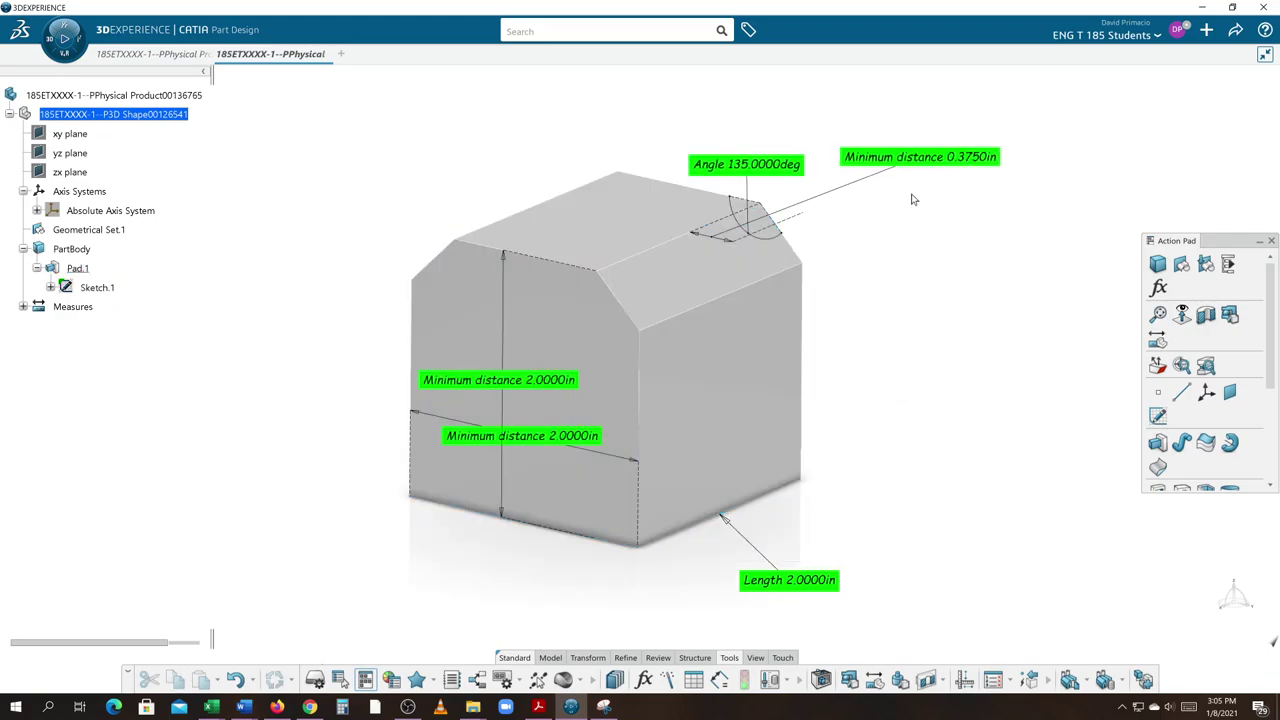
pyautogui.moveTo(933, 307); pyautogui.dragTo(809, 320, button='middle')
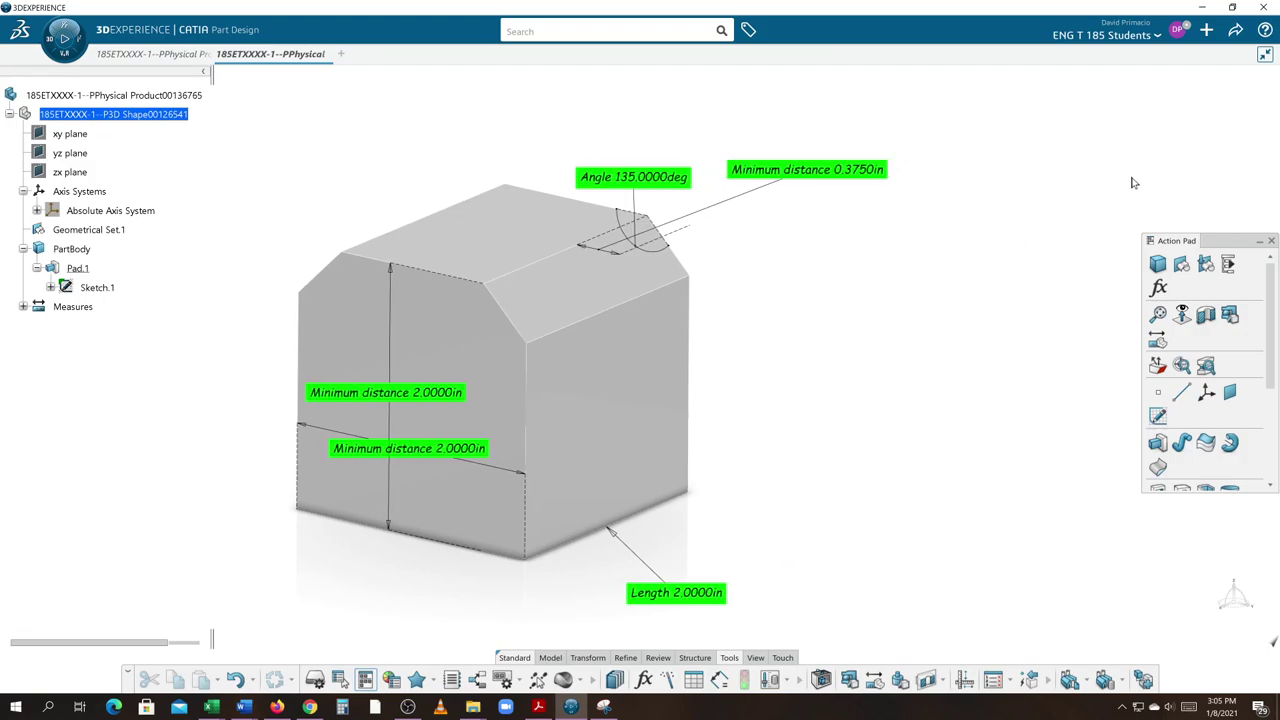
# - Examine the measure tool preferences under Parameters and Measure, including the automatic update in product option
pyautogui.click(1183, 38)
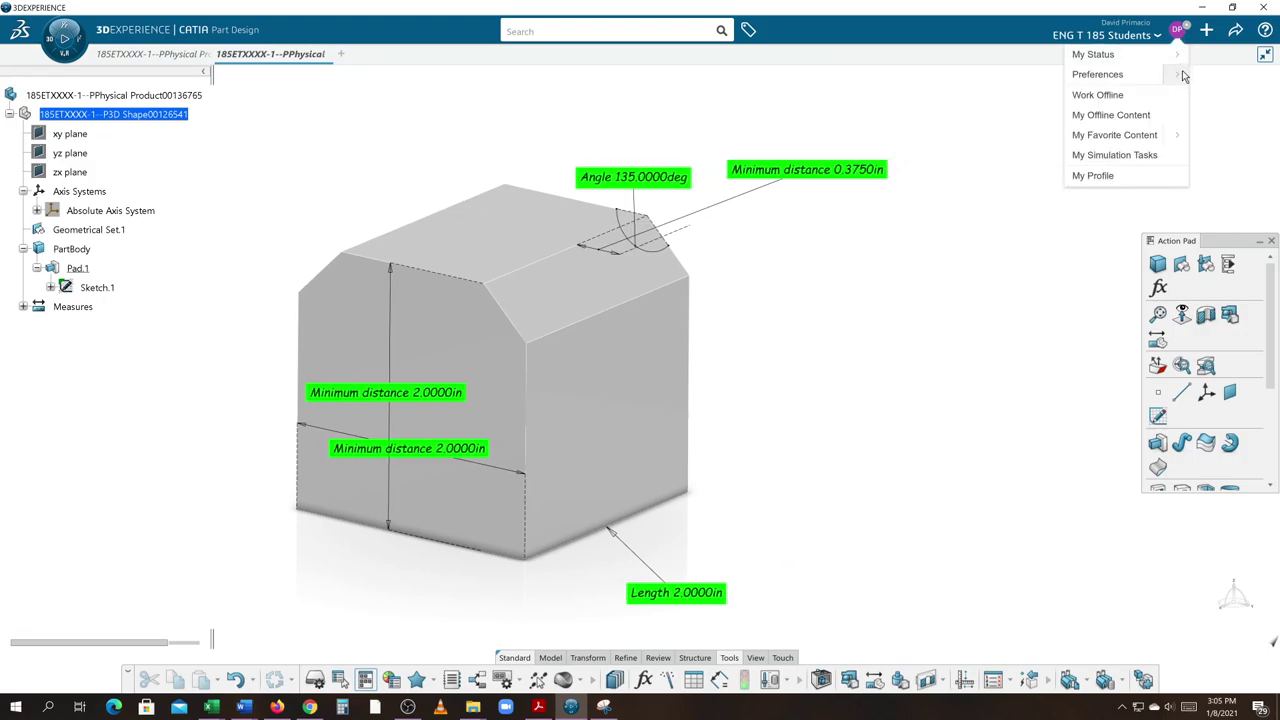
pyautogui.click(1160, 76)
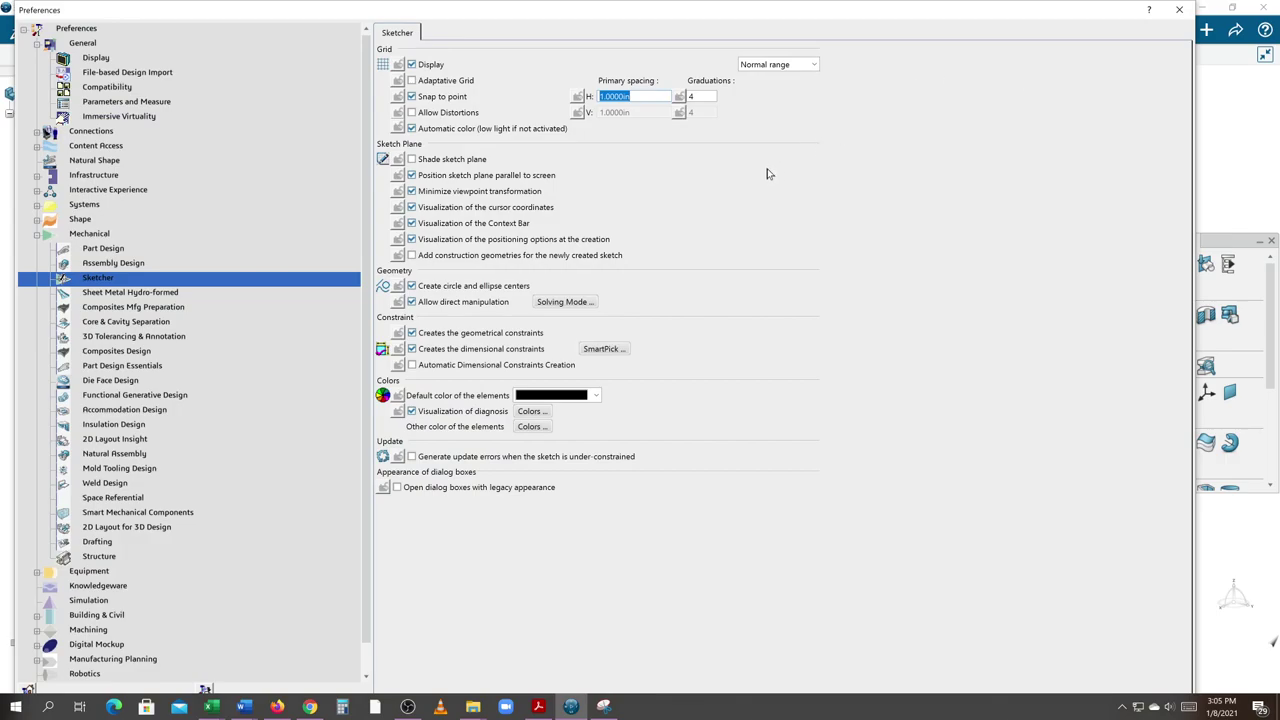
pyautogui.click(126, 101)
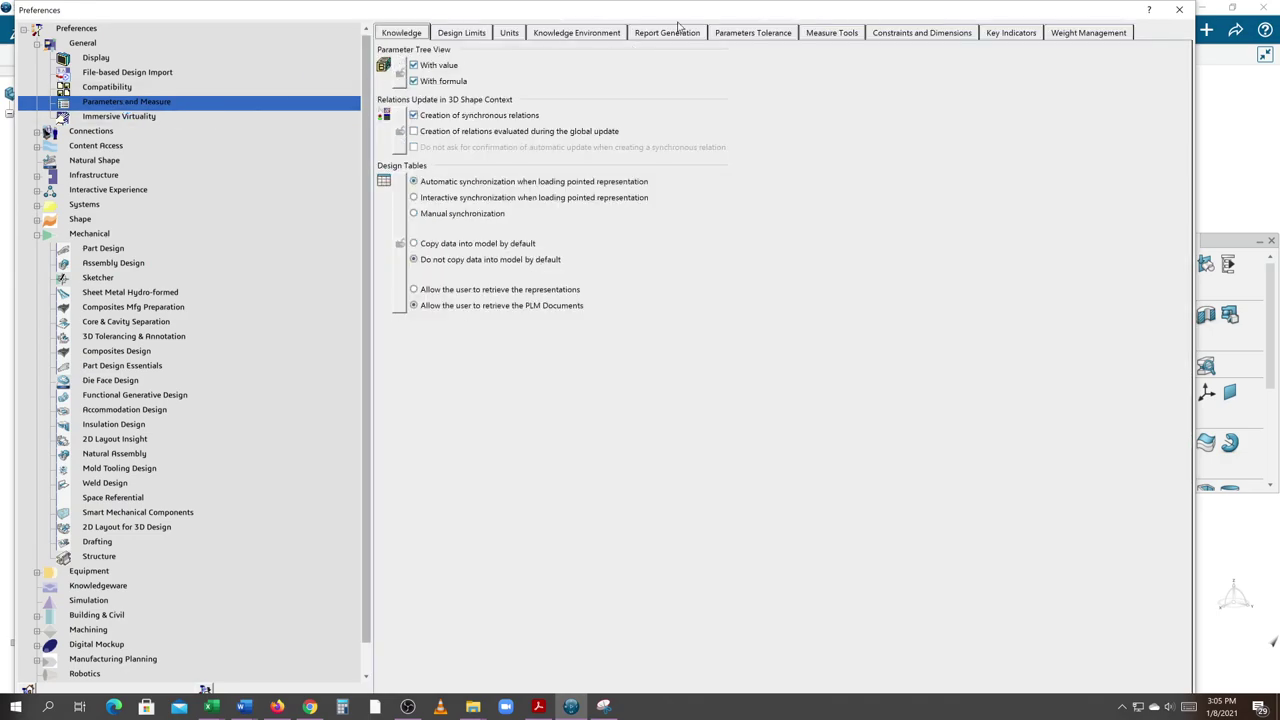
pyautogui.click(830, 33)
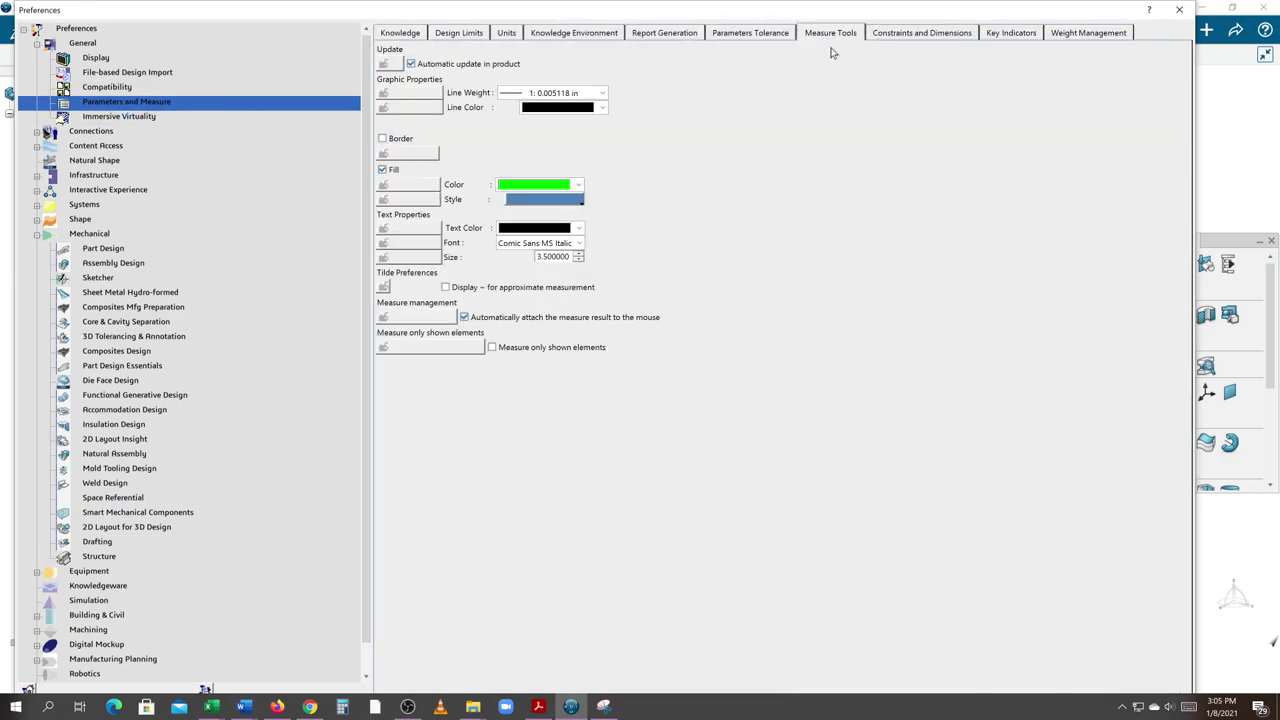
pyautogui.click(410, 64)
pyautogui.moveTo(1051, 7)
pyautogui.mouseDown()
pyautogui.moveTo(1054, 85)
pyautogui.moveTo(1054, 15)
pyautogui.mouseUp()
pyautogui.click(1128, 637)
# - Try an overall height of 3 in for the block's sketch profile and undo the change
pyautogui.moveTo(701, 441); pyautogui.dragTo(877, 411, button='middle')
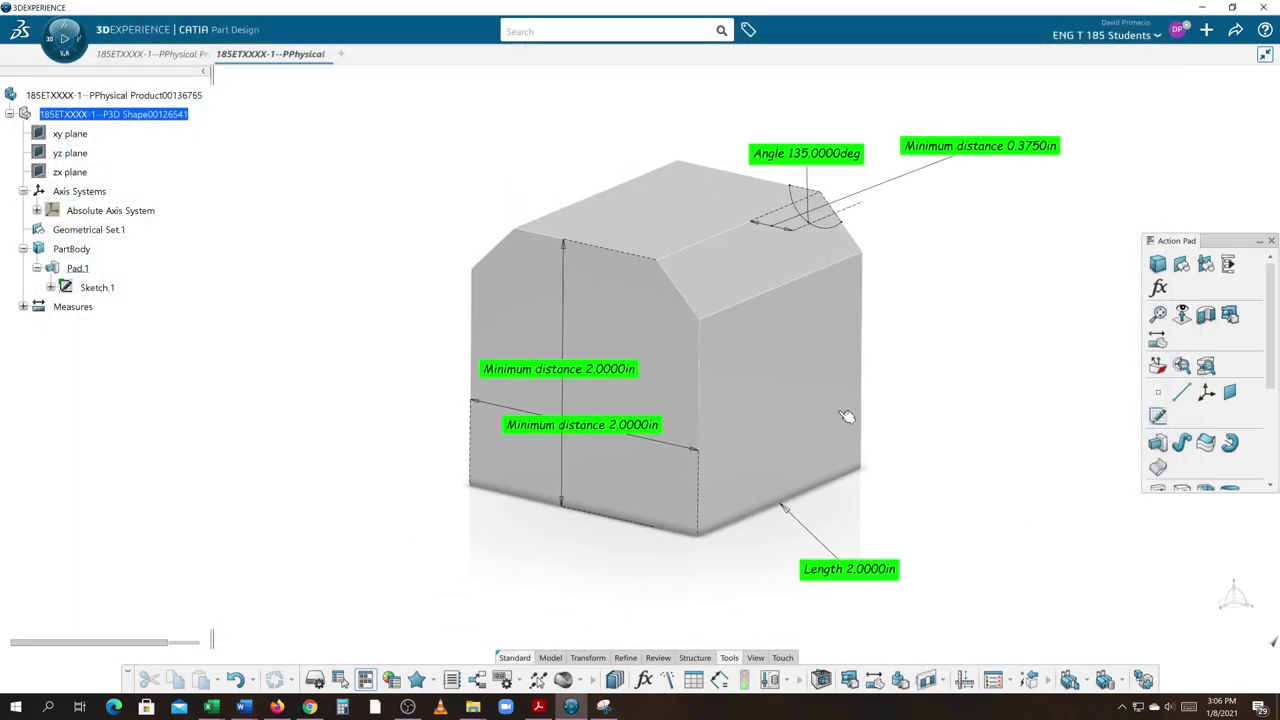
pyautogui.click(645, 336)
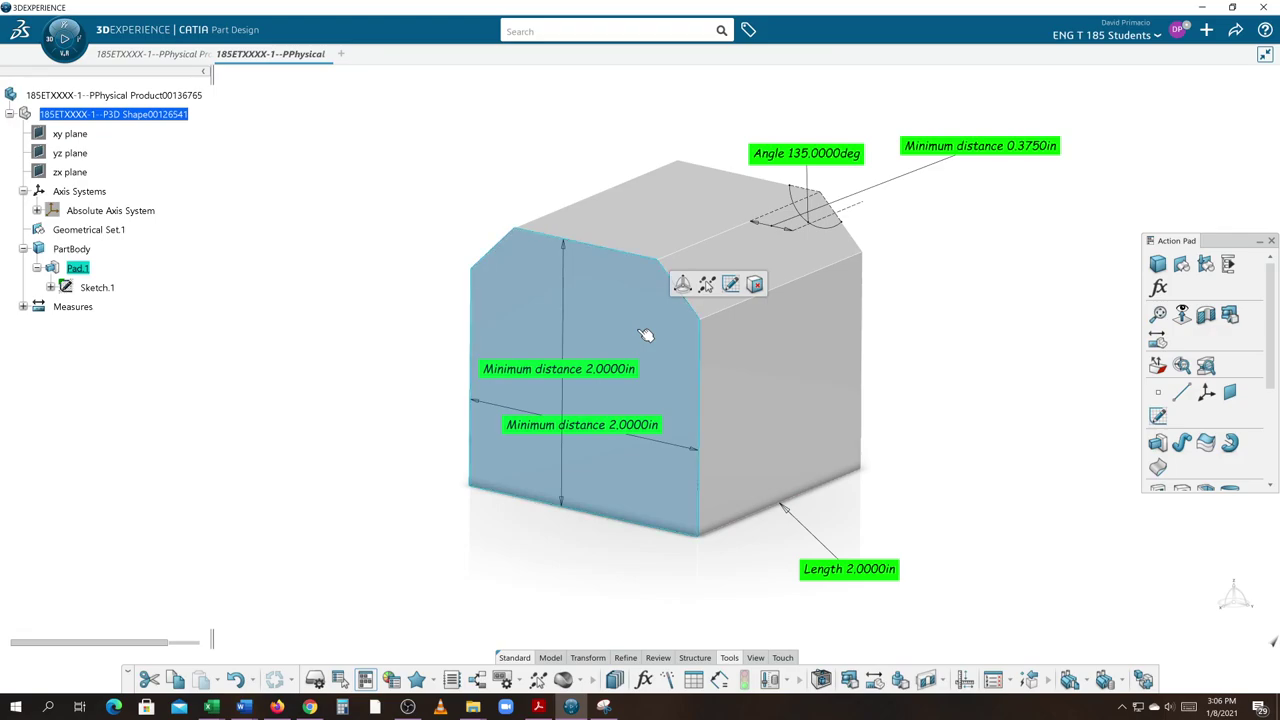
pyautogui.doubleClick(645, 336)
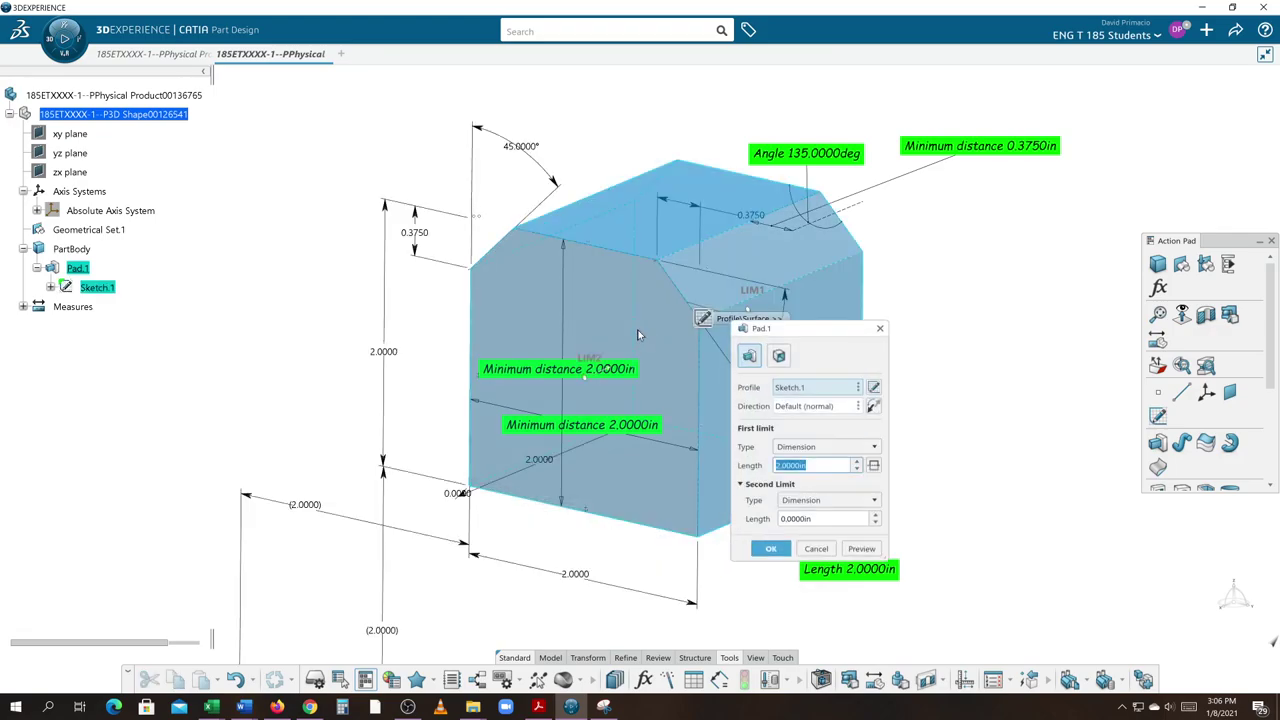
pyautogui.doubleClick(385, 358)
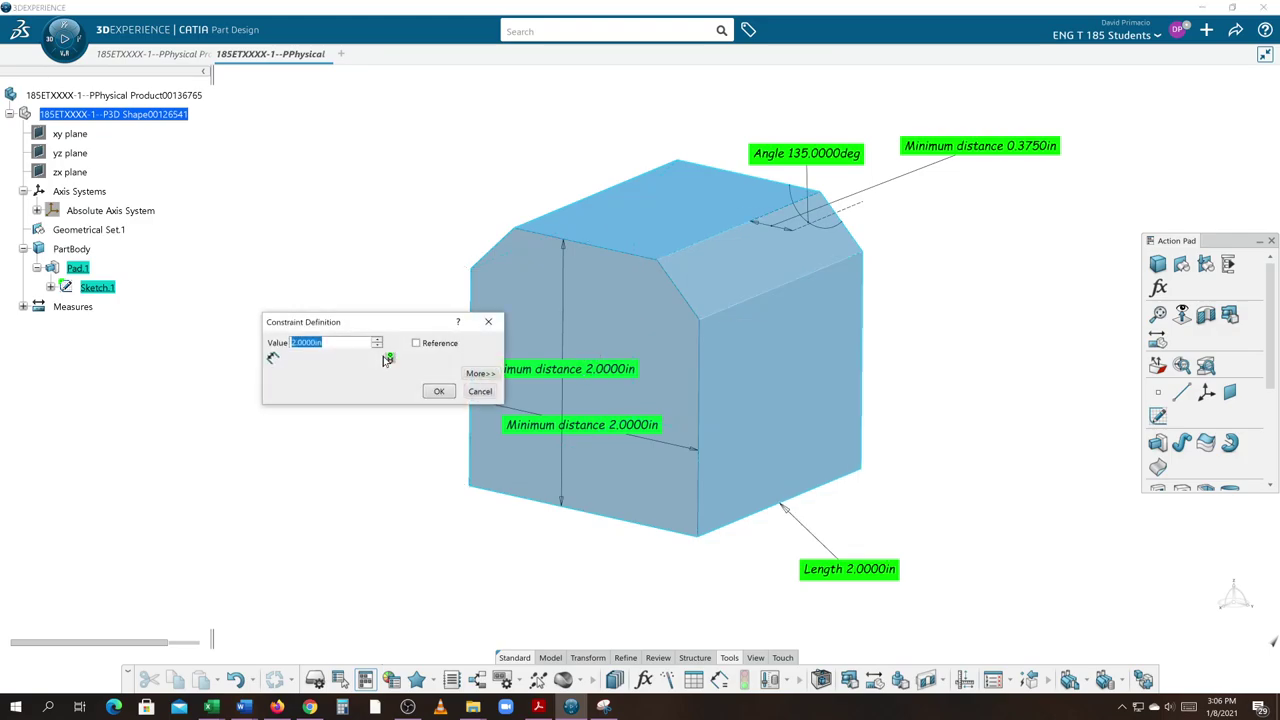
pyautogui.write('3')
pyautogui.press('Return')
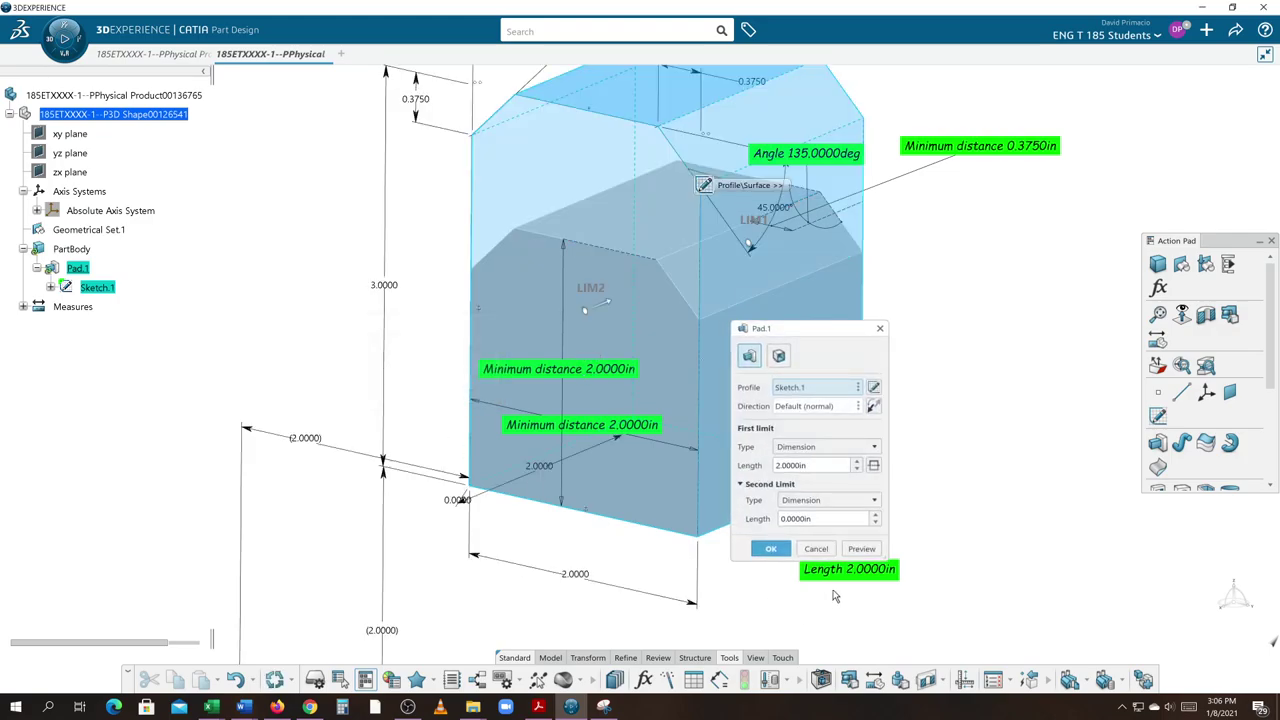
pyautogui.click(770, 551)
pyautogui.moveTo(1020, 408); pyautogui.dragTo(986, 509, button='middle')
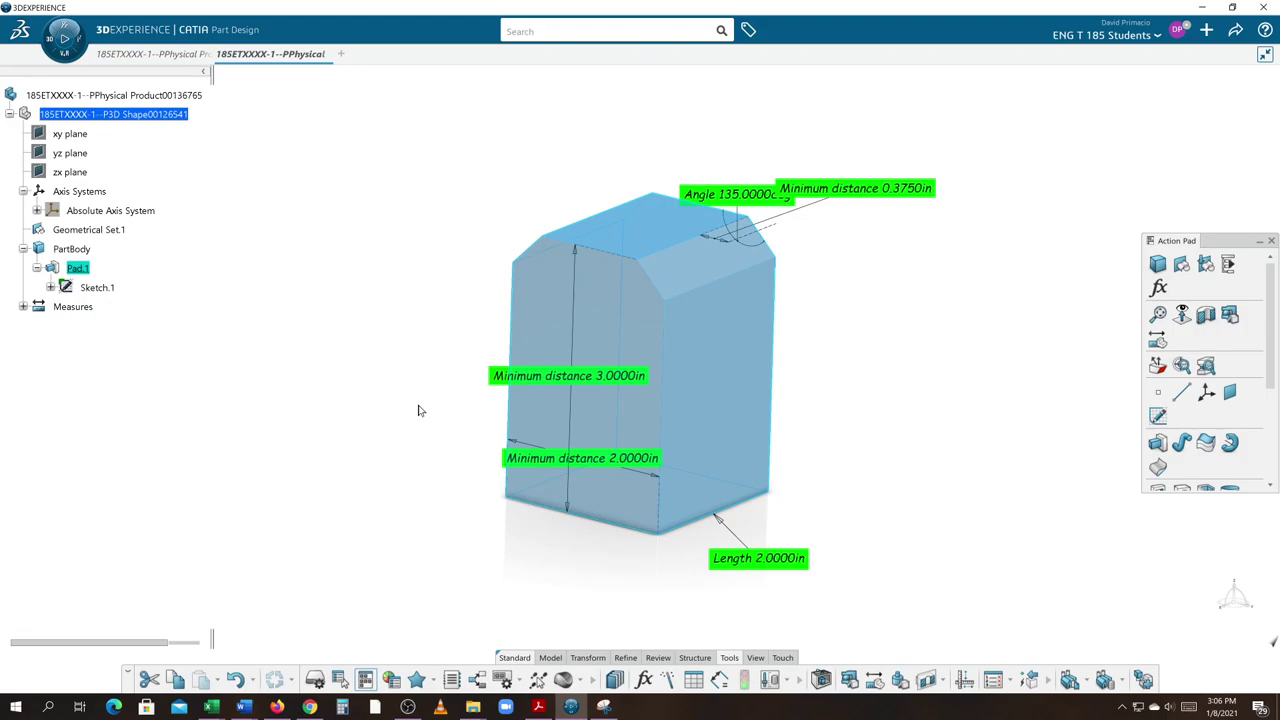
pyautogui.hotkey('ctrl', 'z')
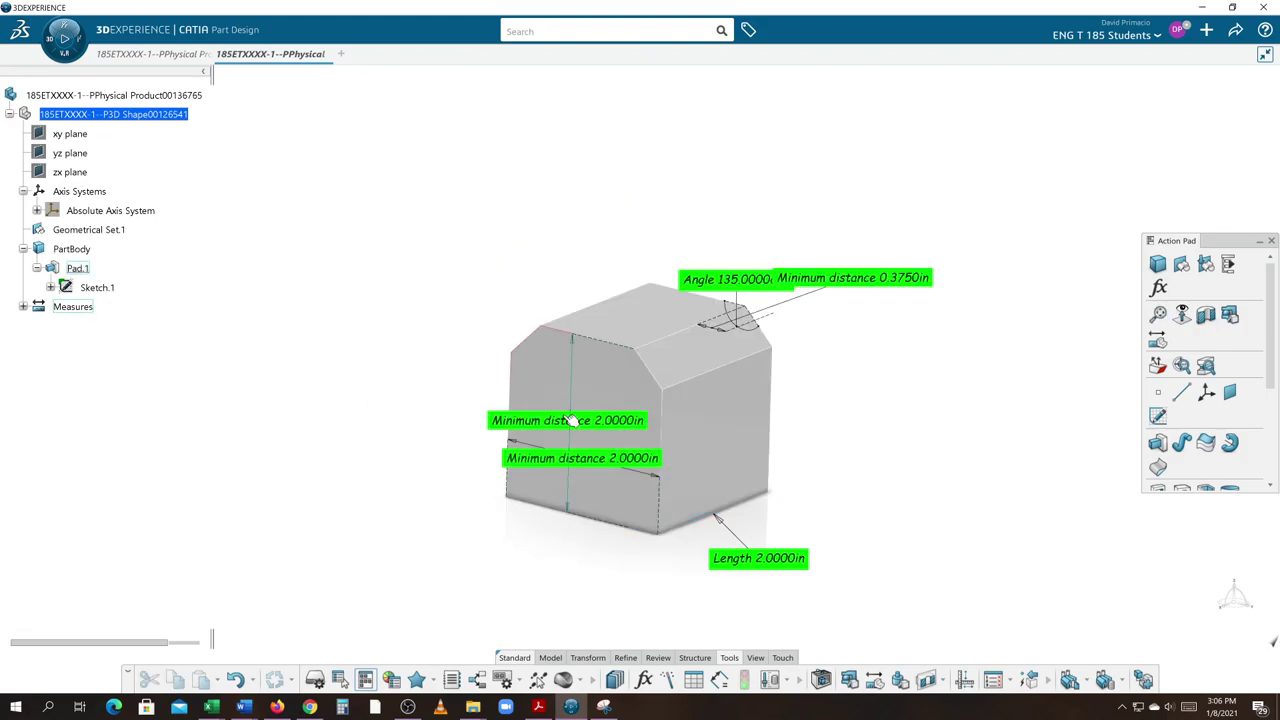
# - Place the height measure beside the block's left side and the width measure below its front face
pyautogui.moveTo(572, 402); pyautogui.dragTo(343, 368)
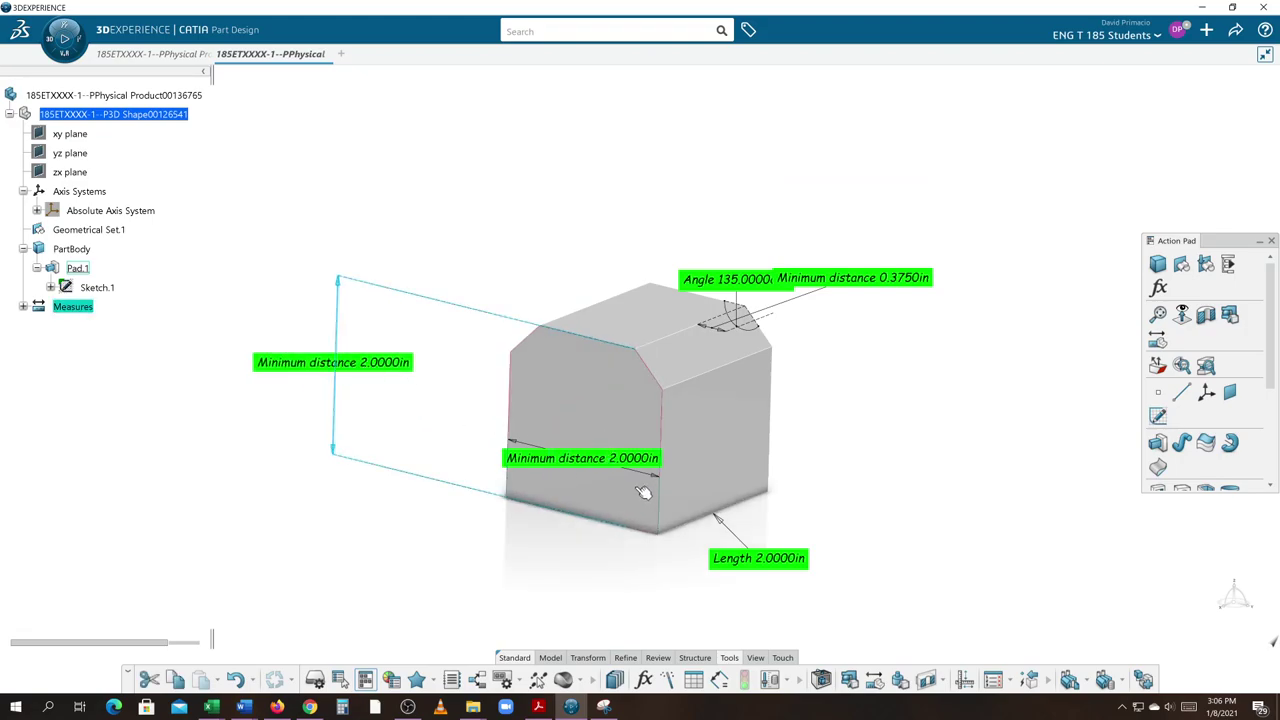
pyautogui.moveTo(647, 479); pyautogui.dragTo(612, 615)
pyautogui.click(350, 570)
pyautogui.moveTo(320, 531); pyautogui.dragTo(345, 455, button='middle')
pyautogui.moveTo(347, 455); pyautogui.dragTo(437, 452)
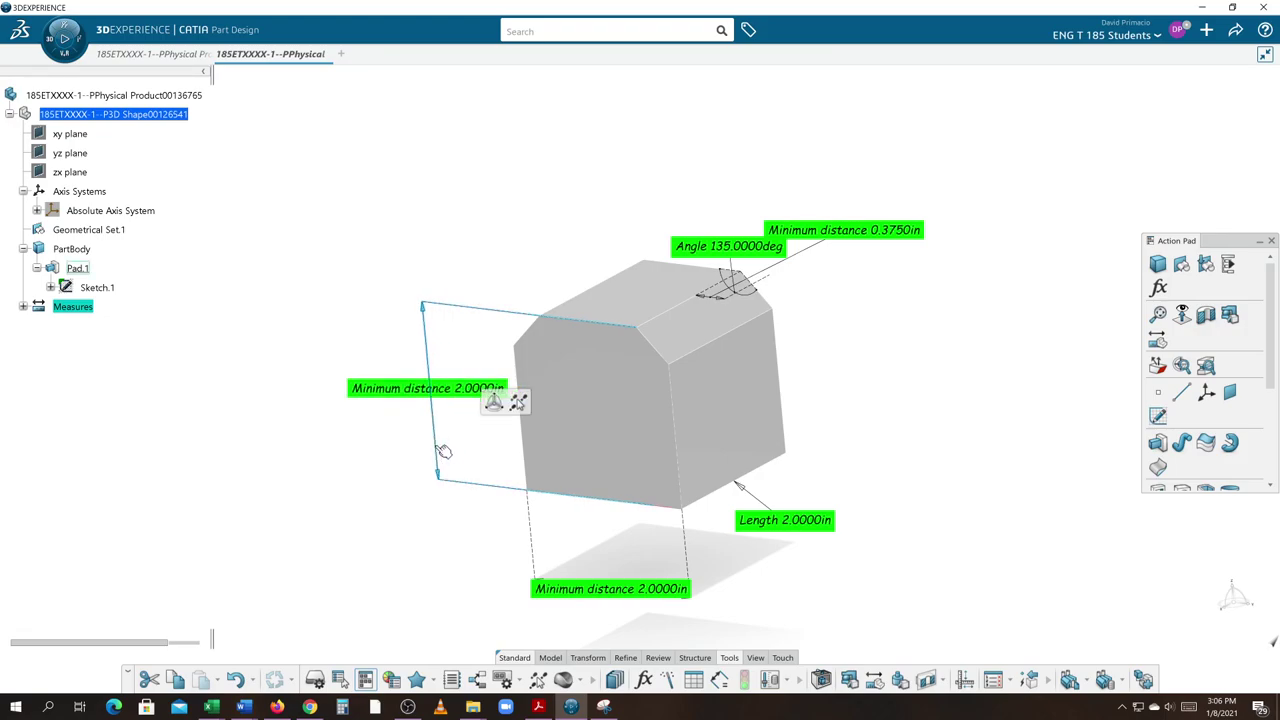
pyautogui.click(438, 552)
pyautogui.moveTo(443, 557); pyautogui.dragTo(434, 549, button='middle')
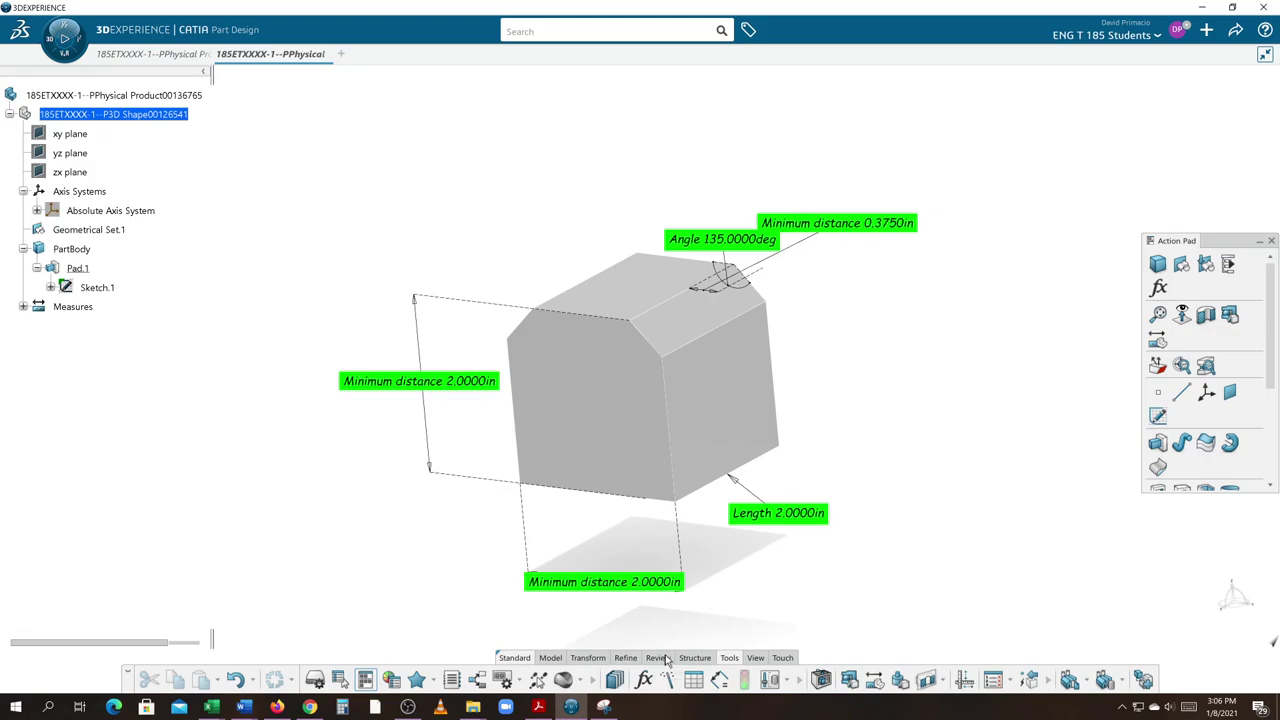
# - Show the whole block in isometric view and expand the Measures node in the tree
pyautogui.click(756, 658)
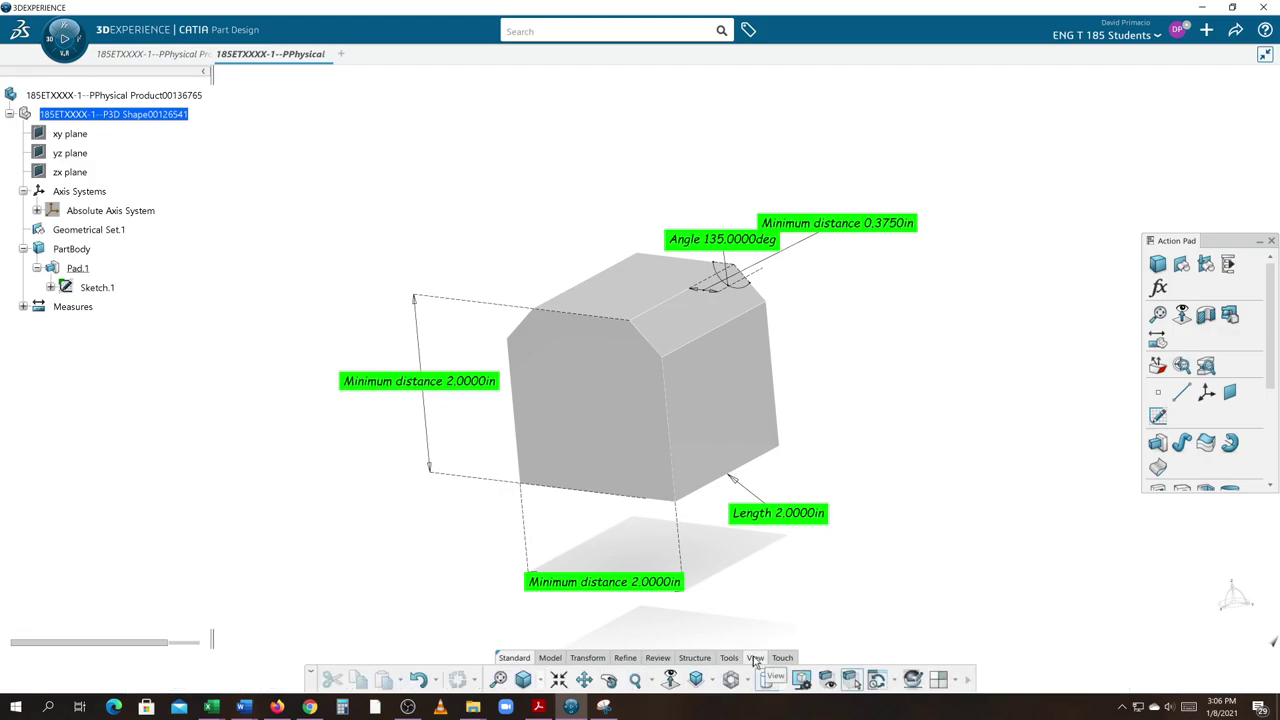
pyautogui.click(697, 682)
pyautogui.click(499, 679)
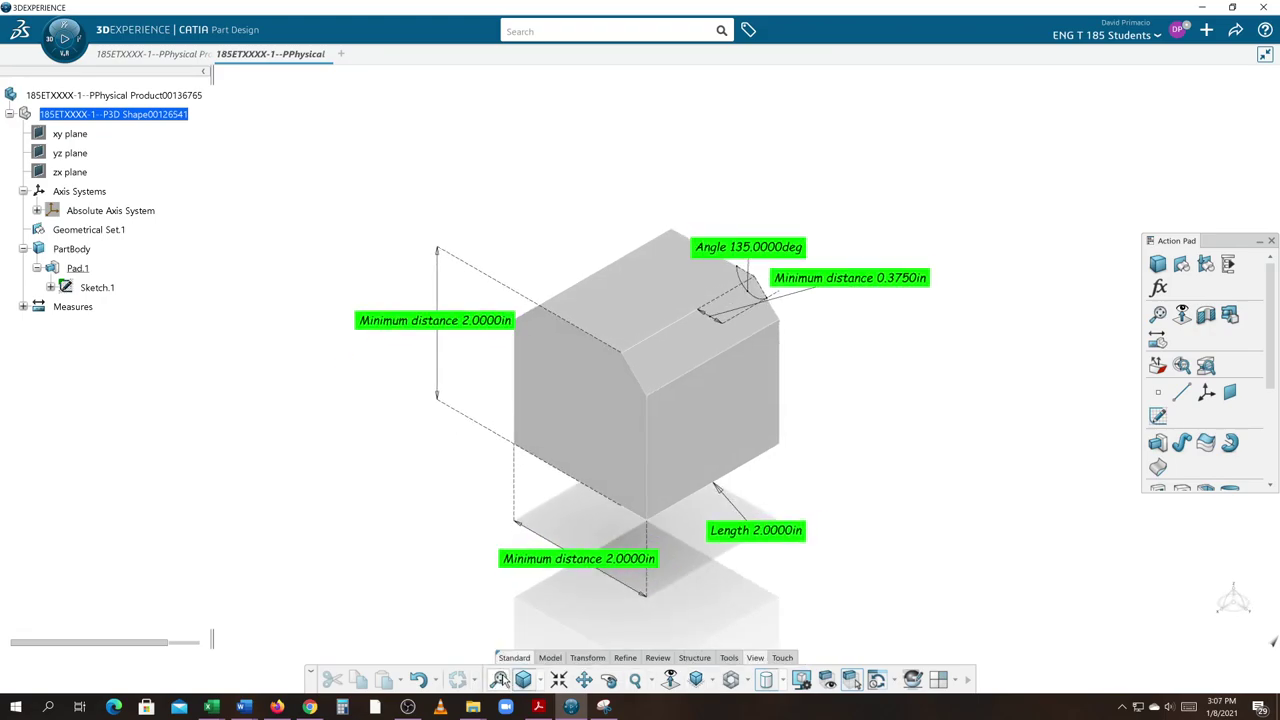
pyautogui.moveTo(489, 547); pyautogui.dragTo(562, 531, button='middle')
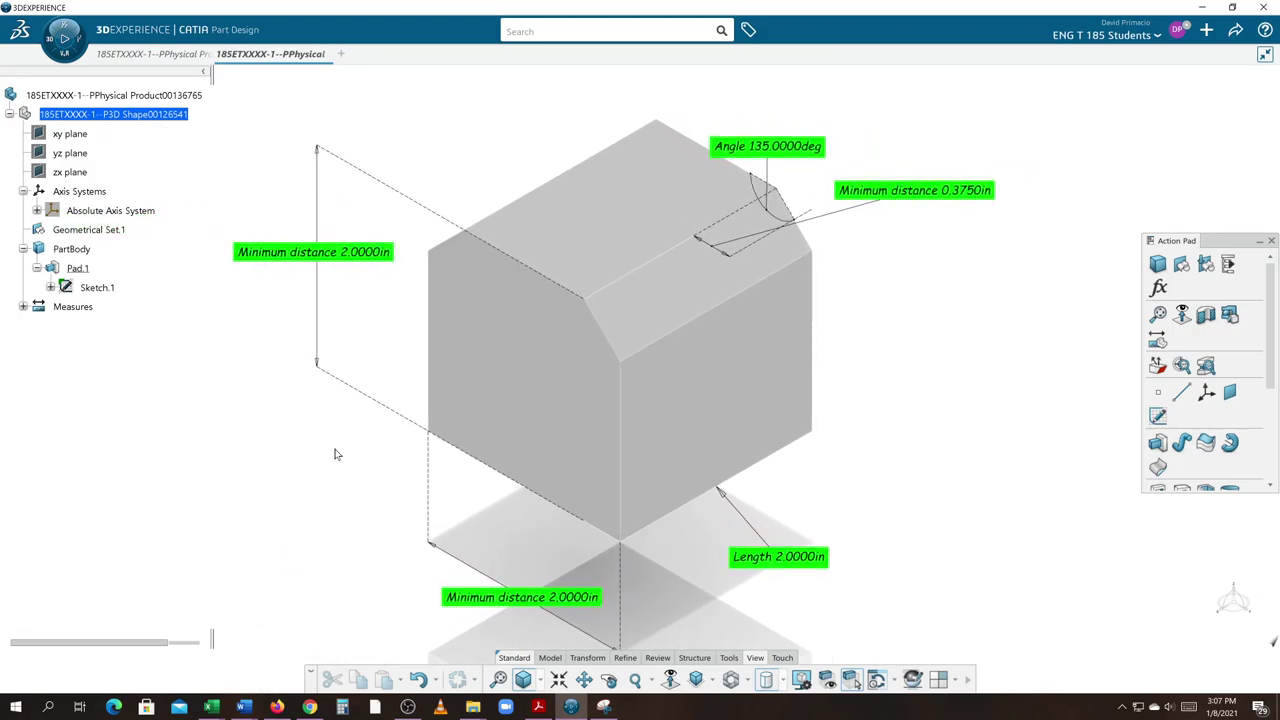
pyautogui.click(23, 307)
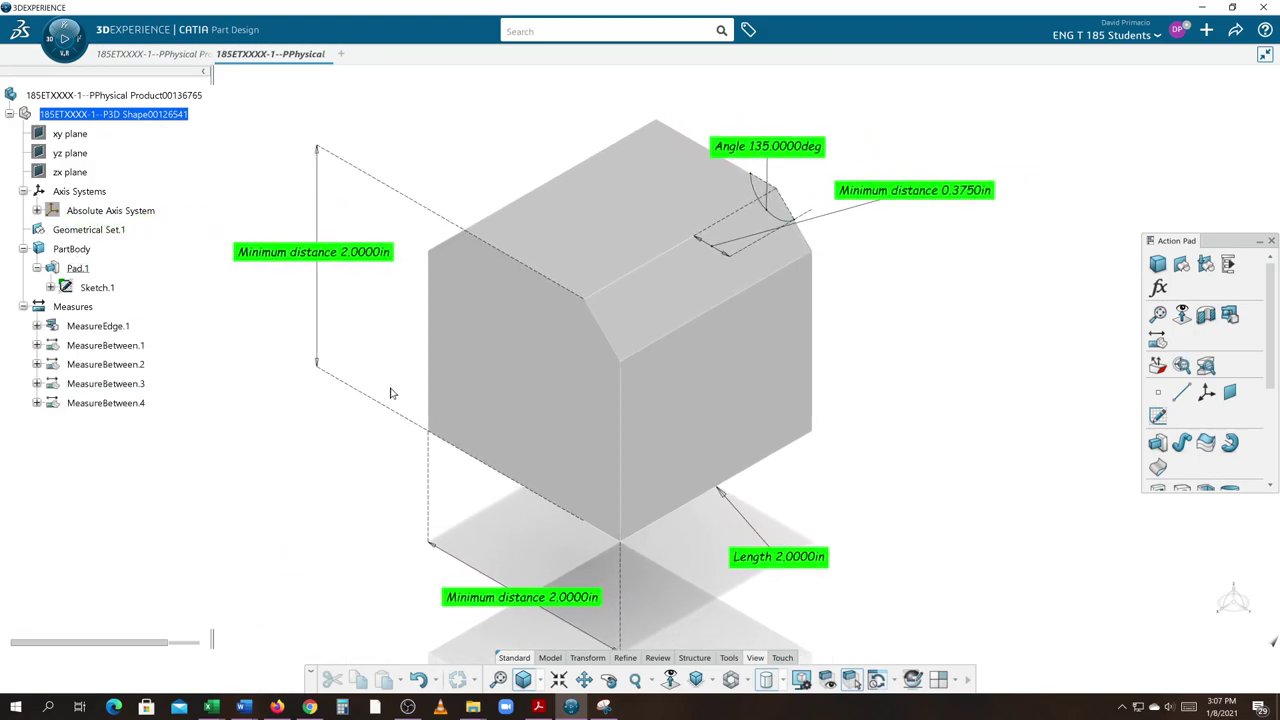
pyautogui.moveTo(335, 511); pyautogui.dragTo(314, 511, button='middle')
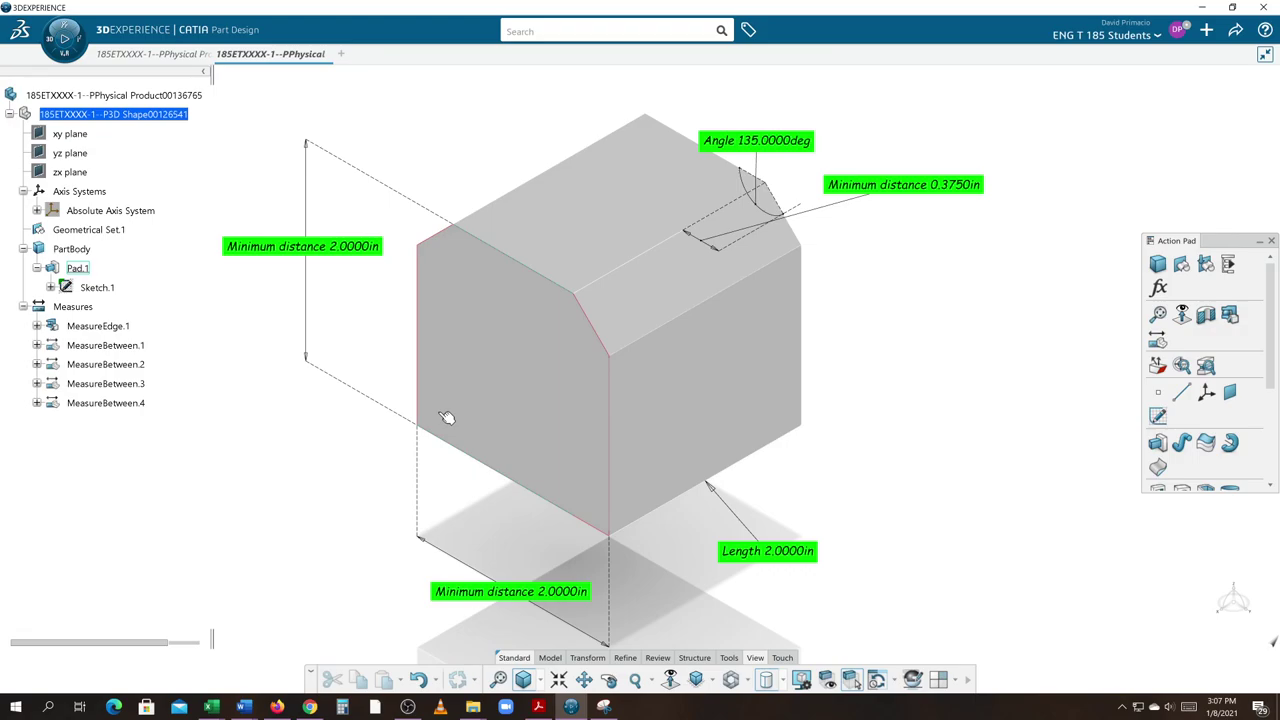
# - Open the material browser and search it for 6061-T6
pyautogui.click(550, 658)
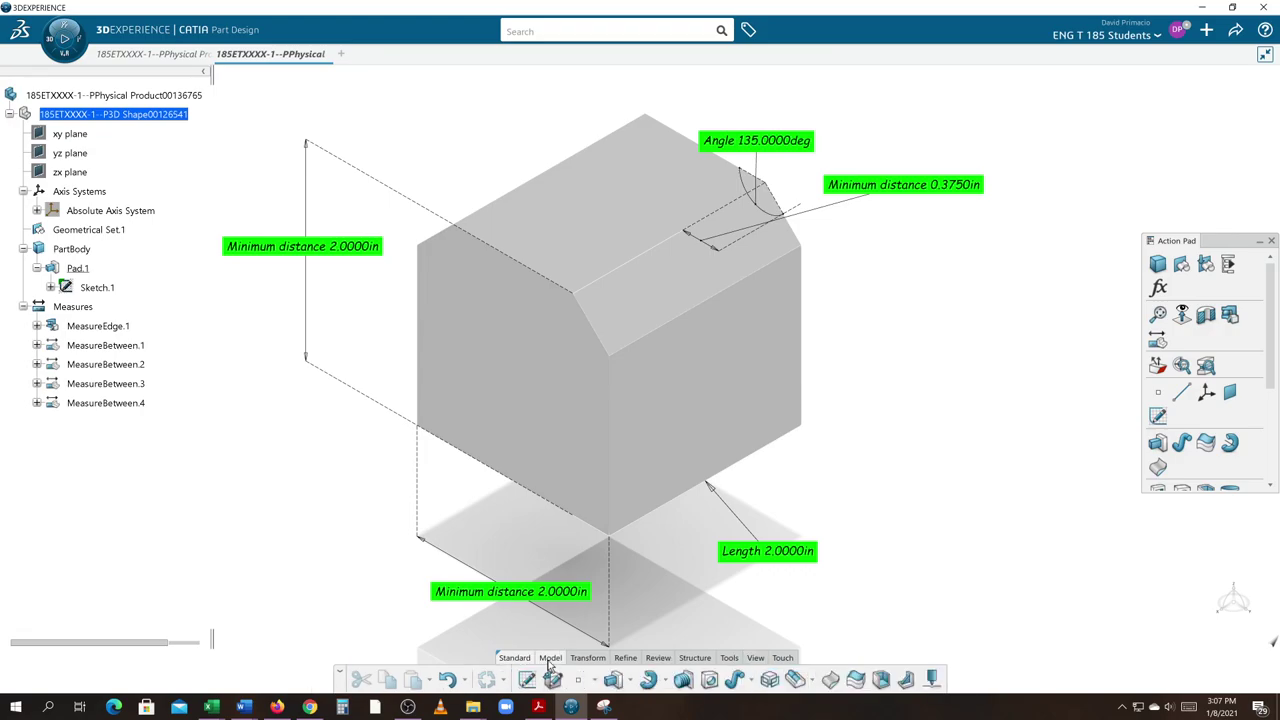
pyautogui.click(729, 658)
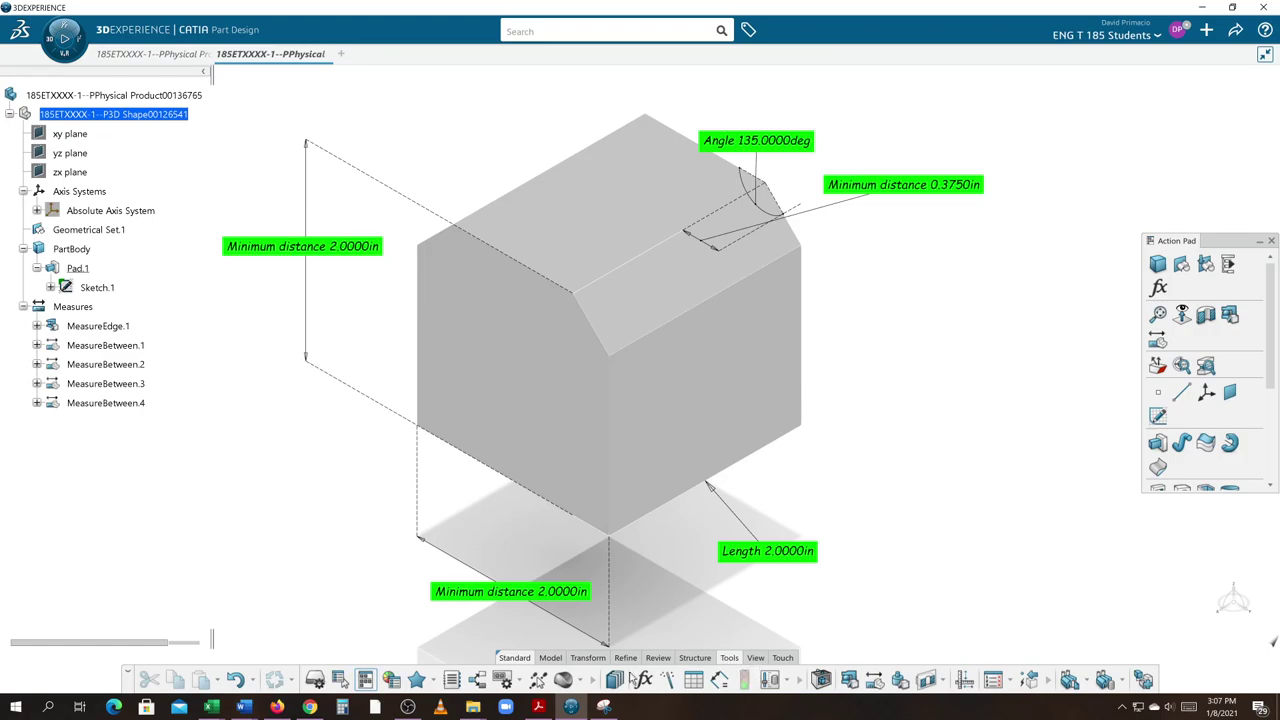
pyautogui.click(563, 680)
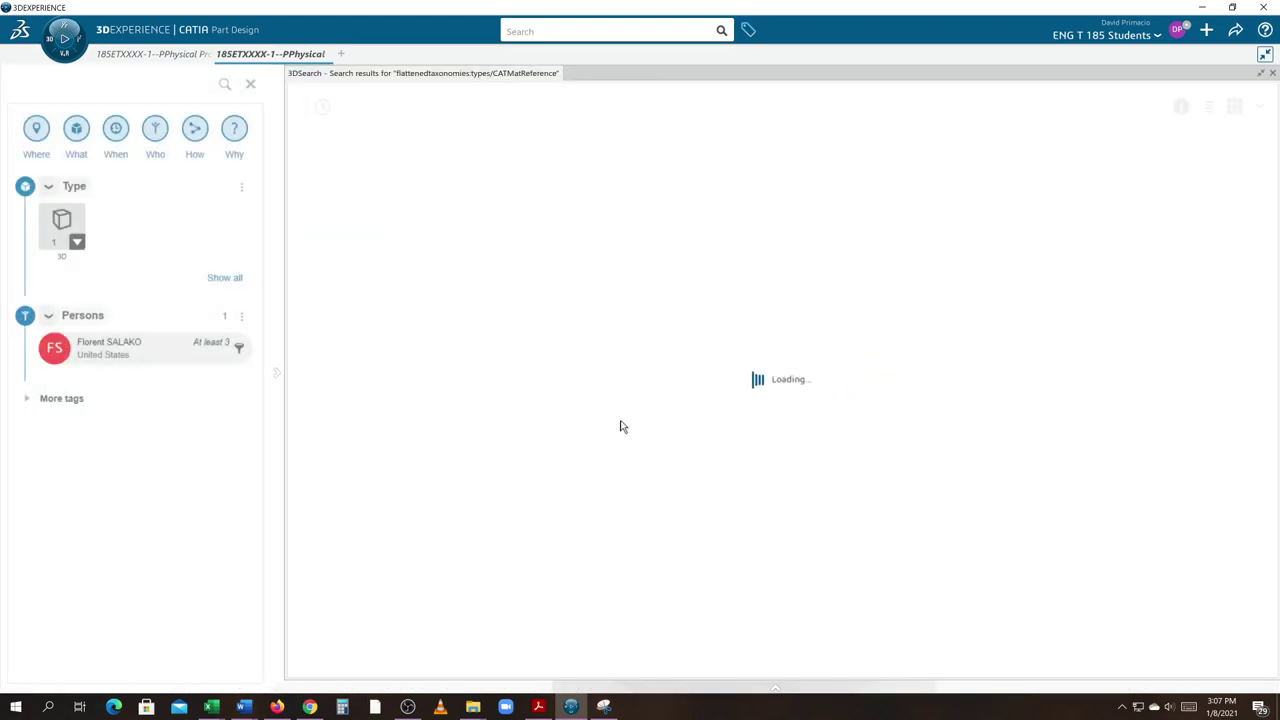
pyautogui.click(523, 31)
pyautogui.click(532, 50)
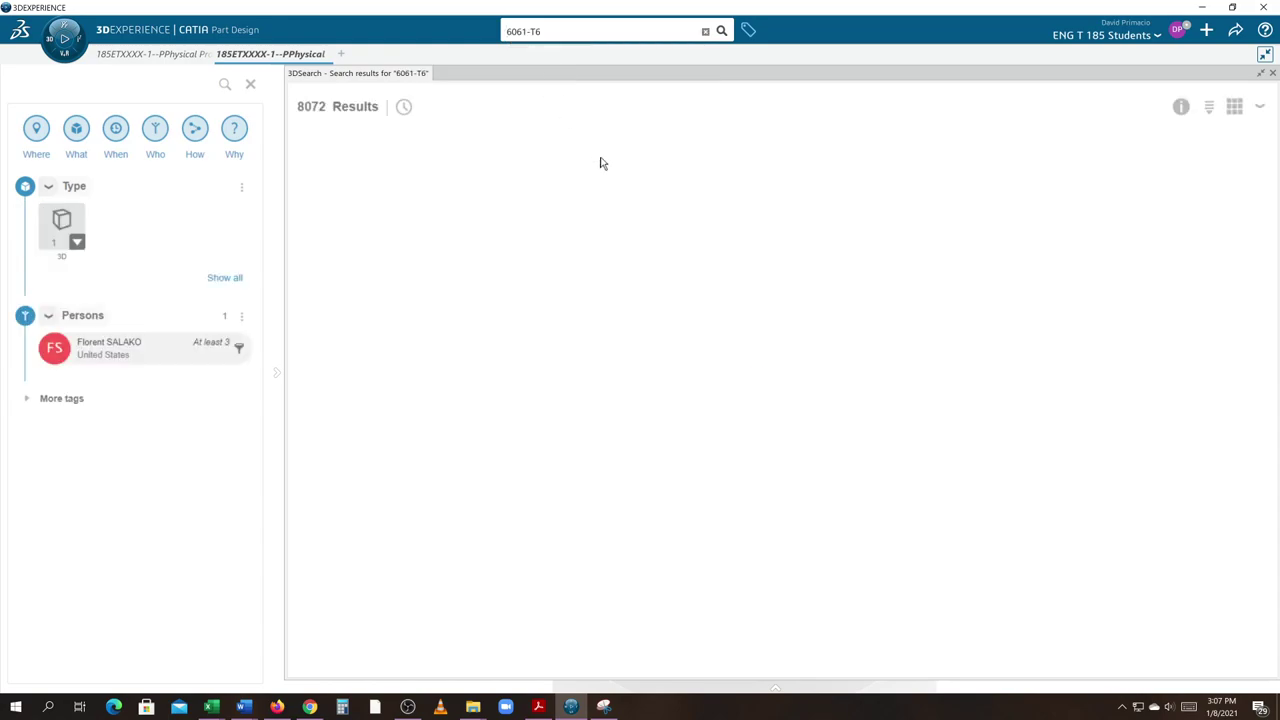
# - Apply the 6061-T6 core material from the search results to the block's 3D shape
pyautogui.click(722, 195)
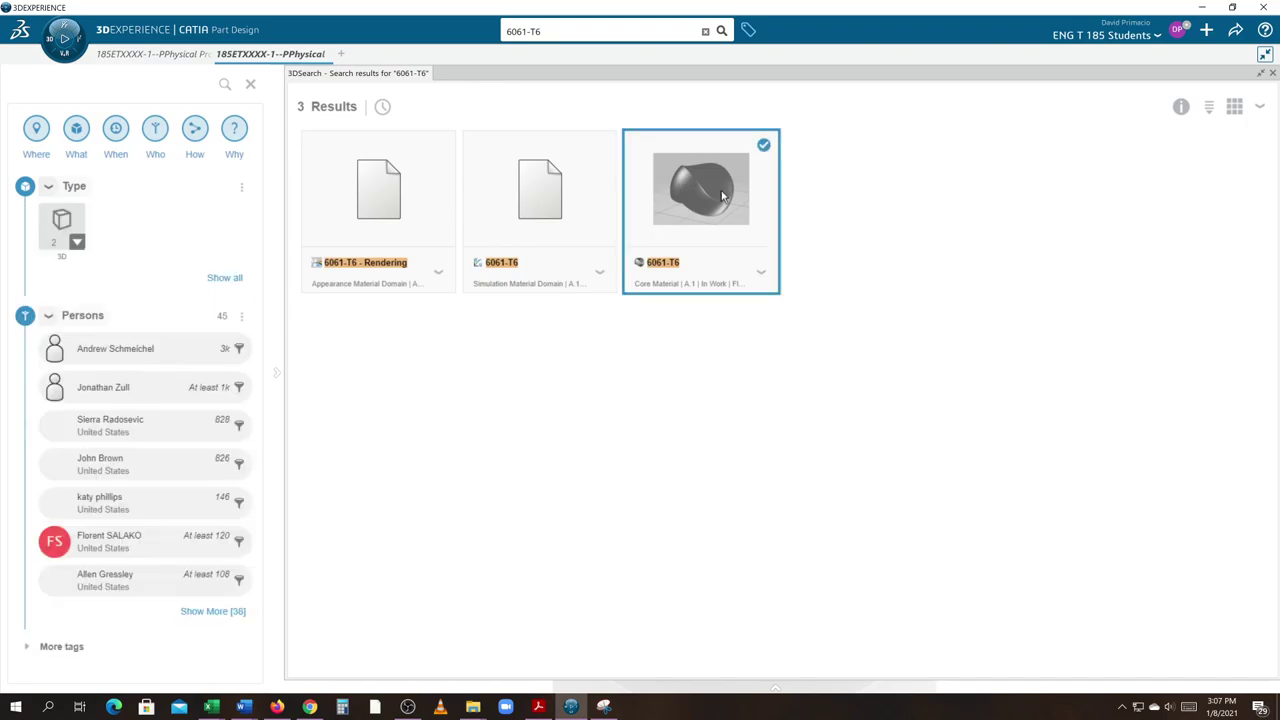
pyautogui.click(763, 273)
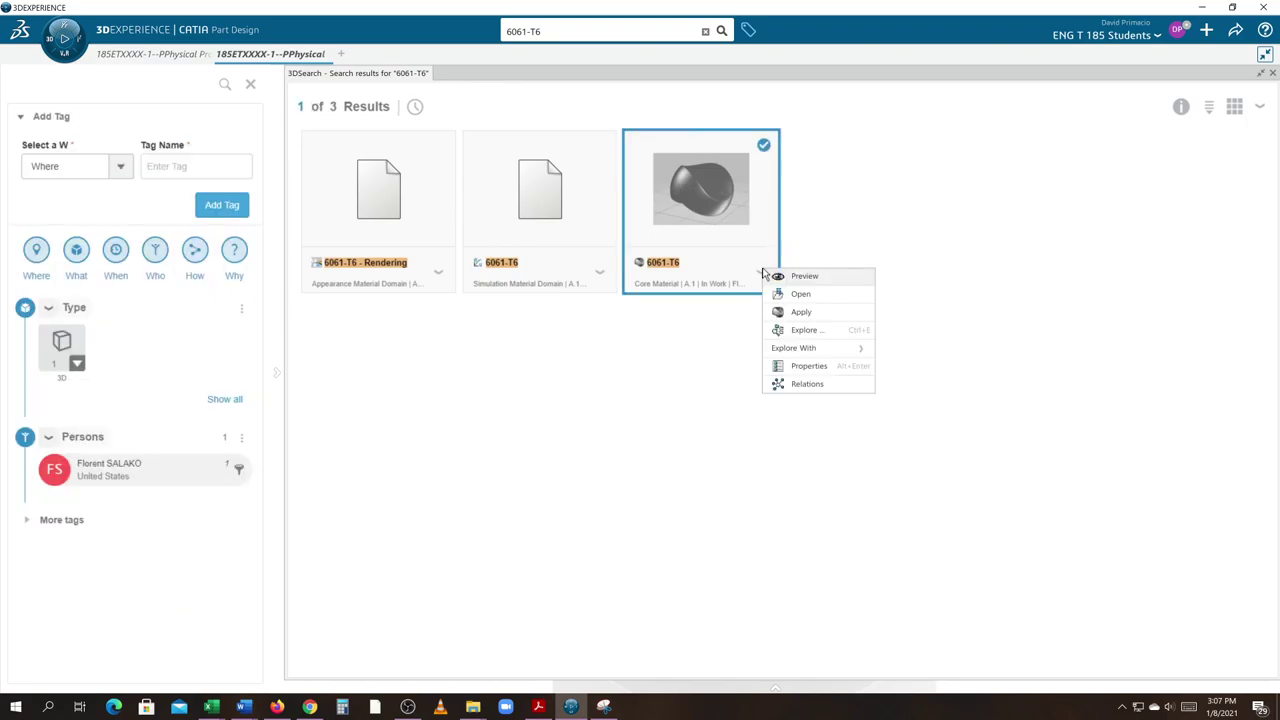
pyautogui.click(801, 312)
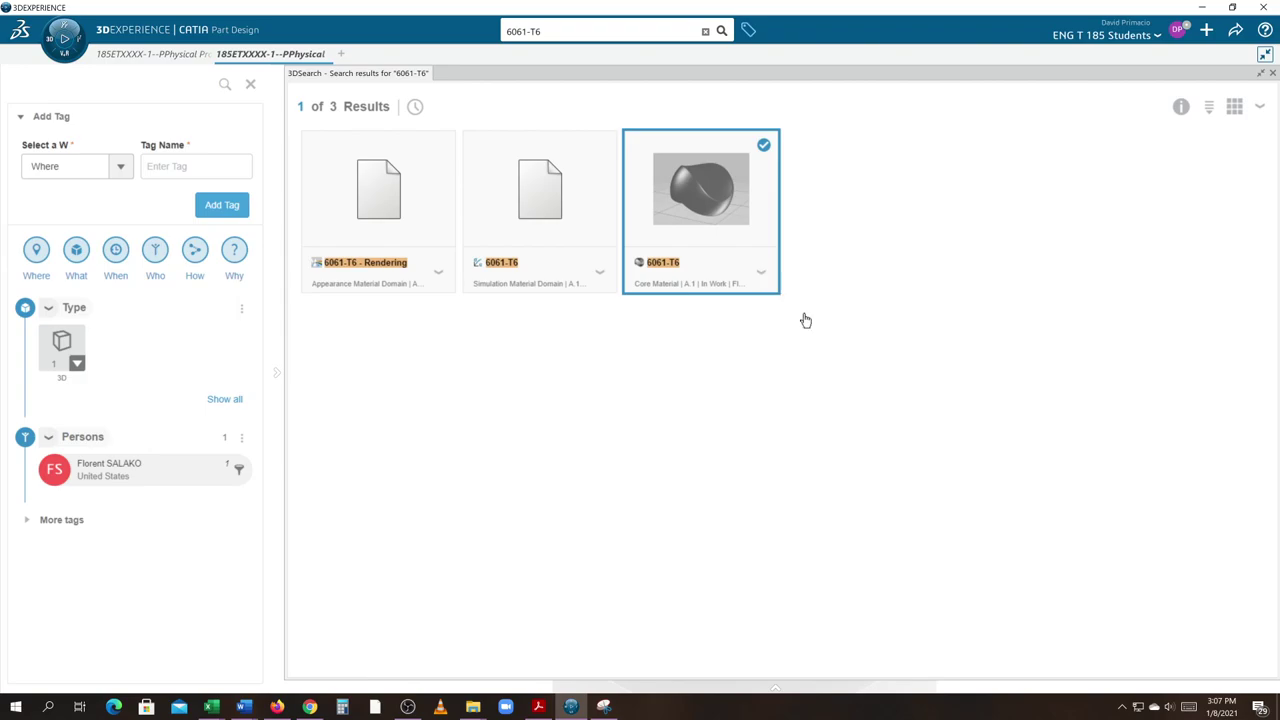
pyautogui.click(1272, 73)
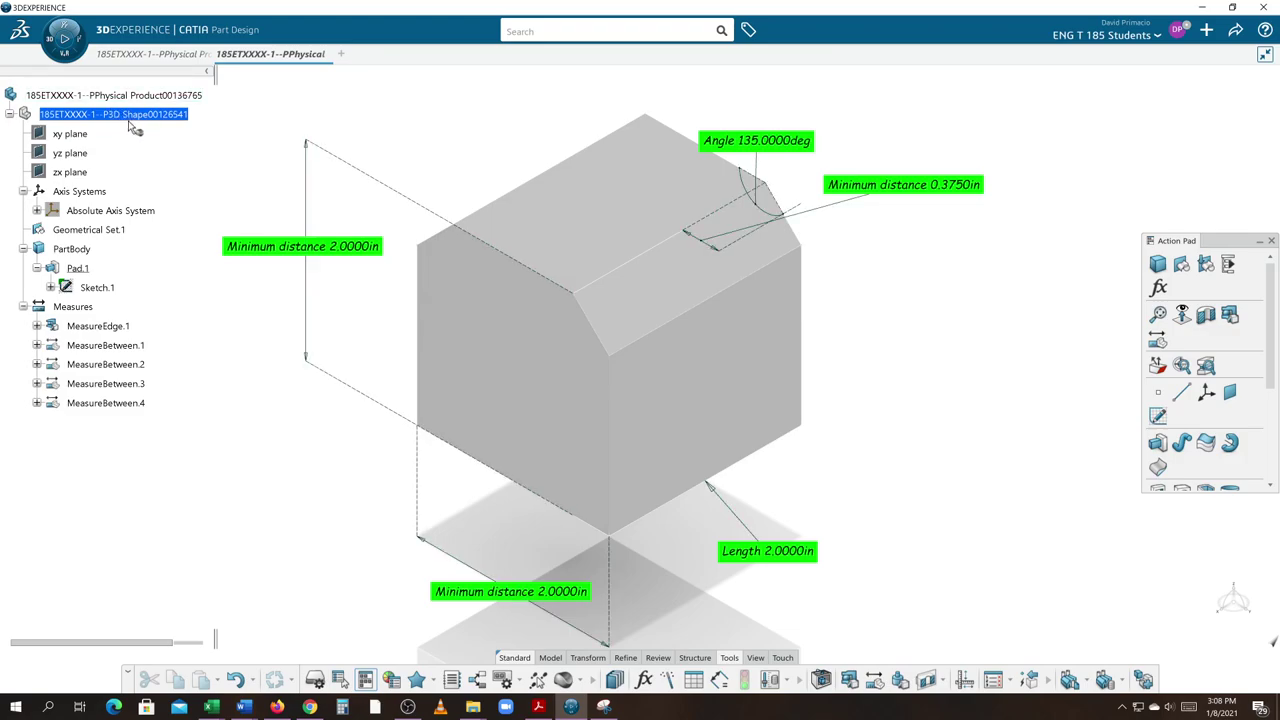
pyautogui.click(160, 118)
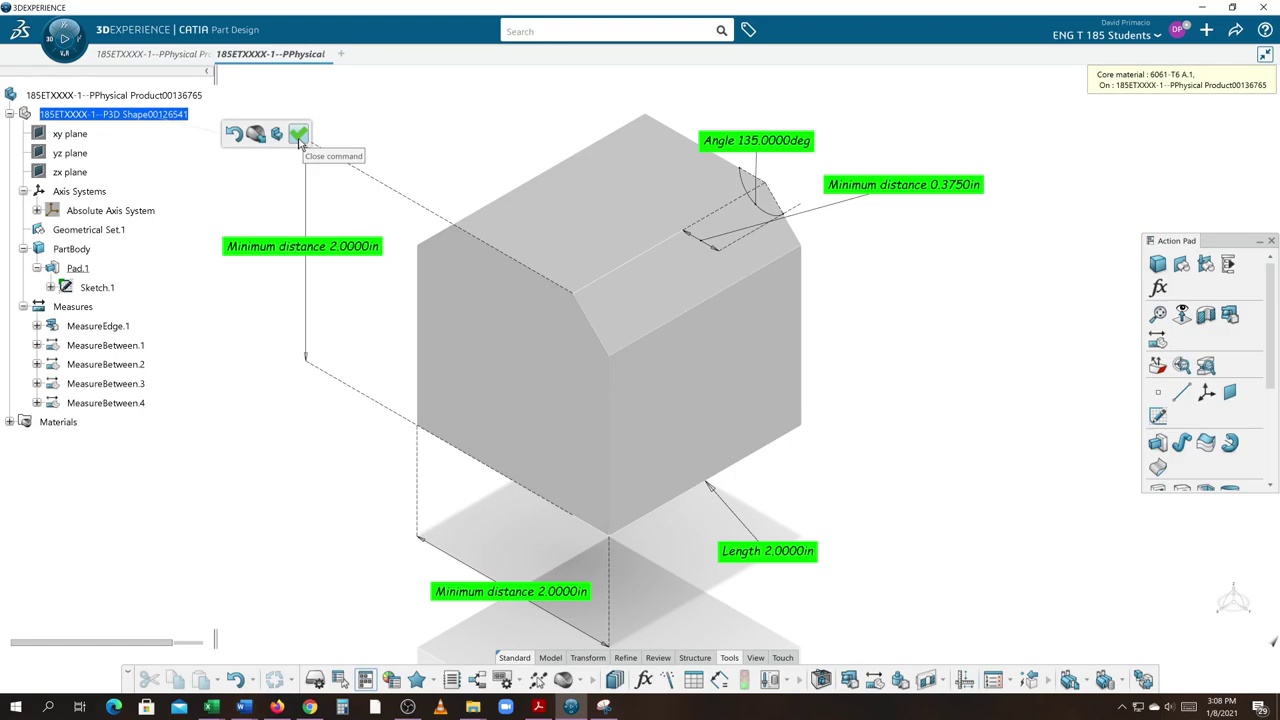
pyautogui.click(299, 135)
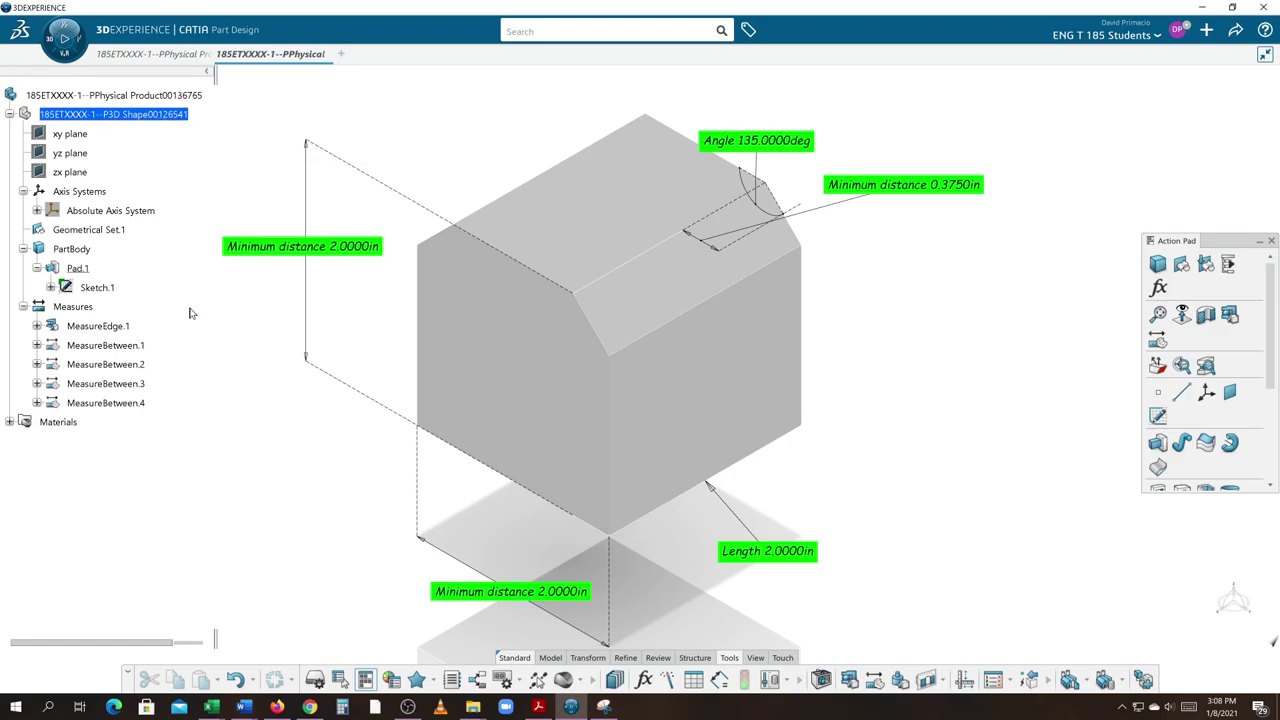
# - Expand the Materials node in the tree and check which object carries the 6061-T6 material
pyautogui.click(9, 422)
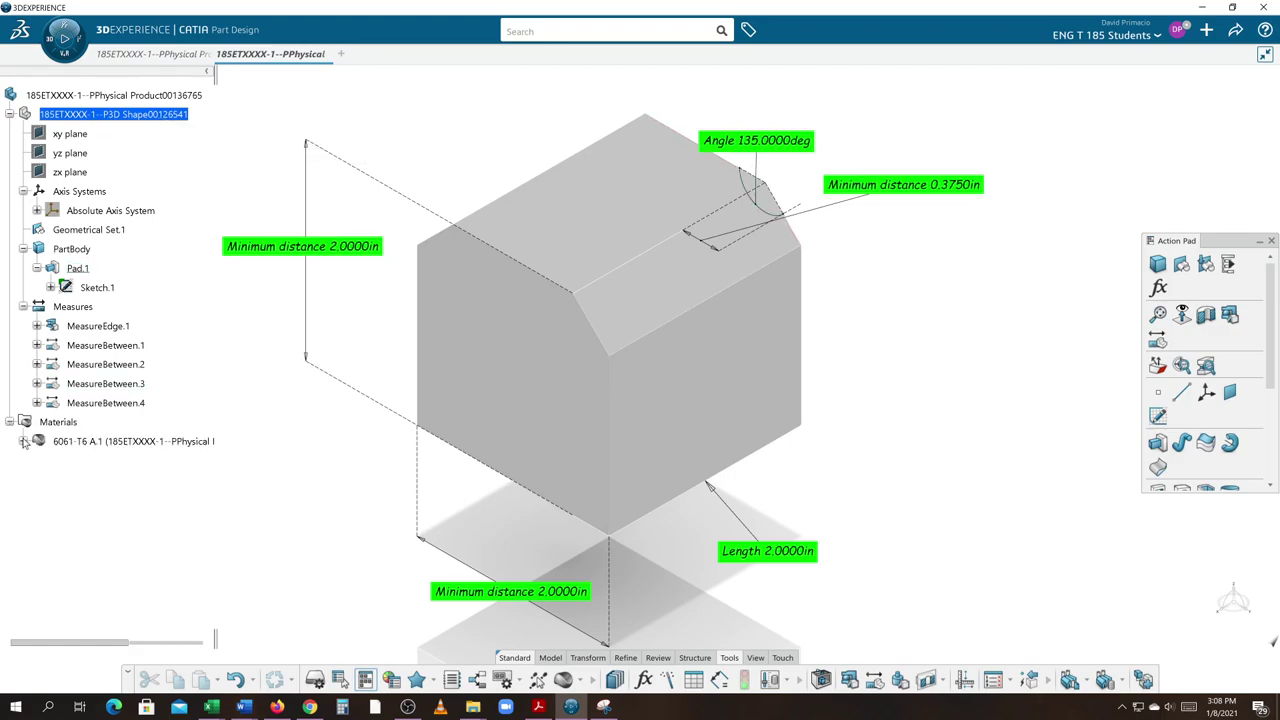
pyautogui.click(80, 441)
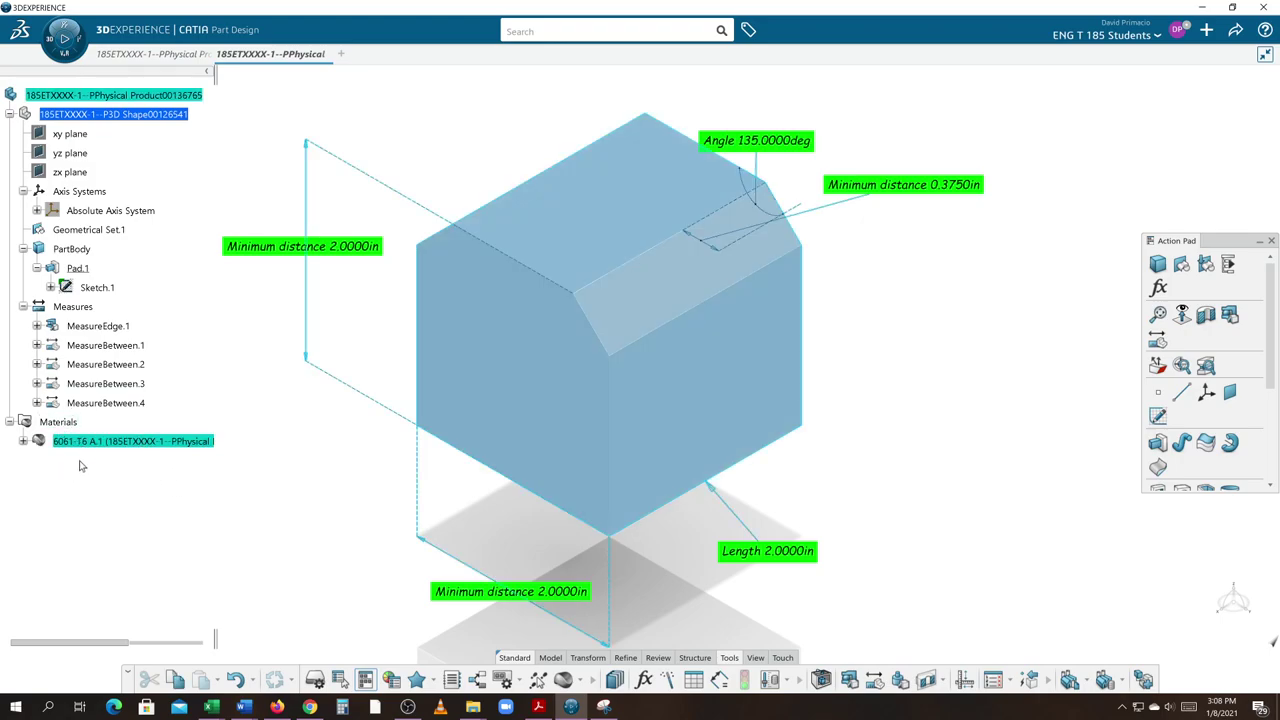
pyautogui.click(251, 530)
pyautogui.moveTo(323, 460); pyautogui.dragTo(388, 474, button='middle')
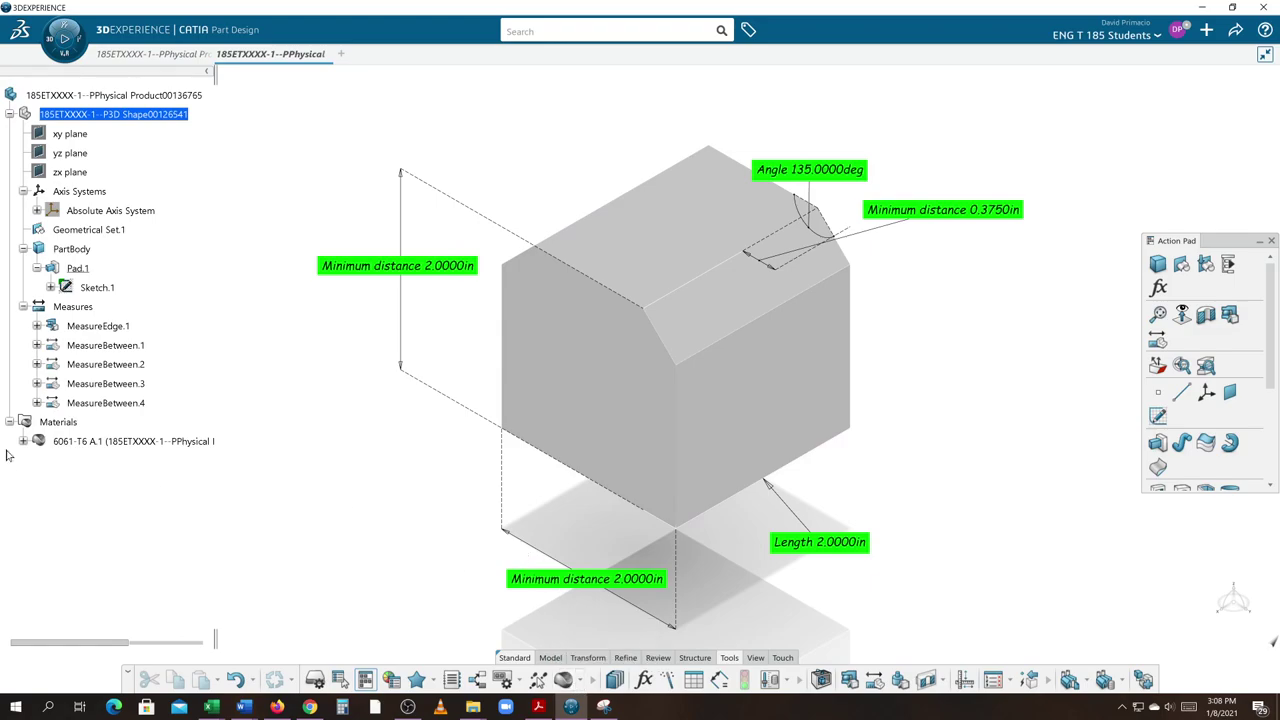
pyautogui.moveTo(419, 481); pyautogui.dragTo(314, 459, button='middle')
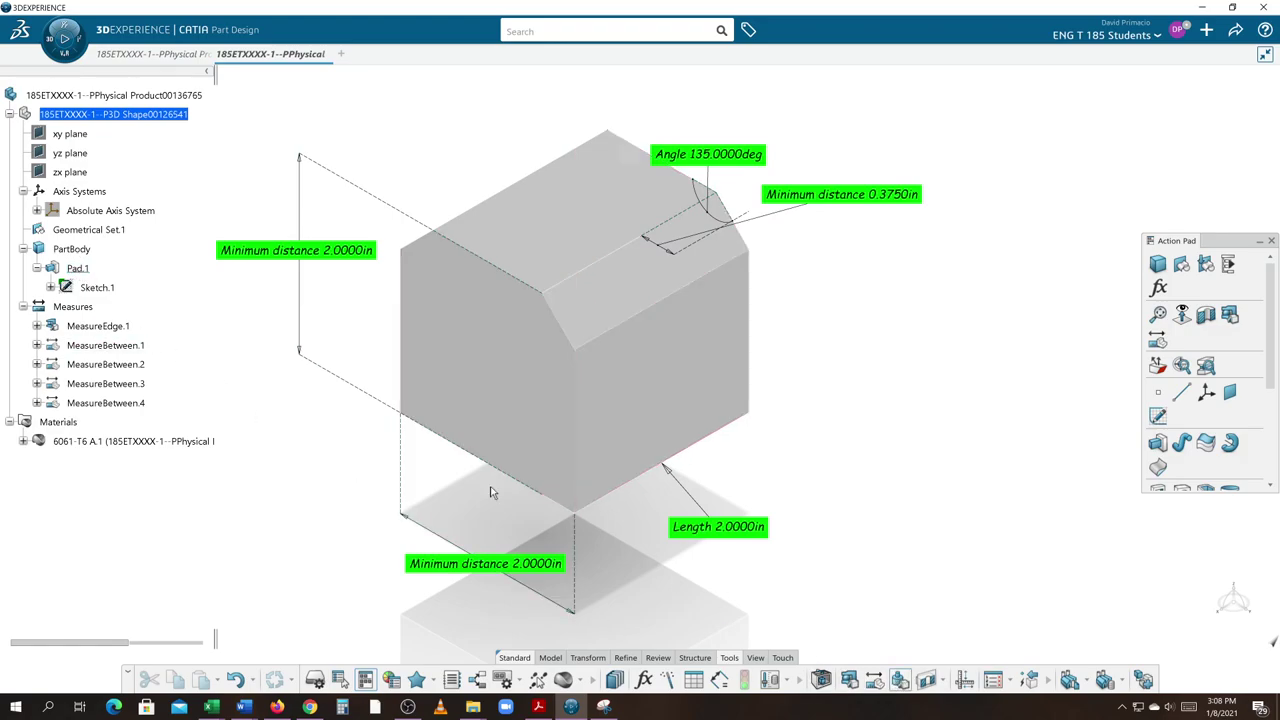
# - Measure the inertia of the block's 3D shape by volume and expand the resulting inertia parameters in the tree
pyautogui.click(84, 251)
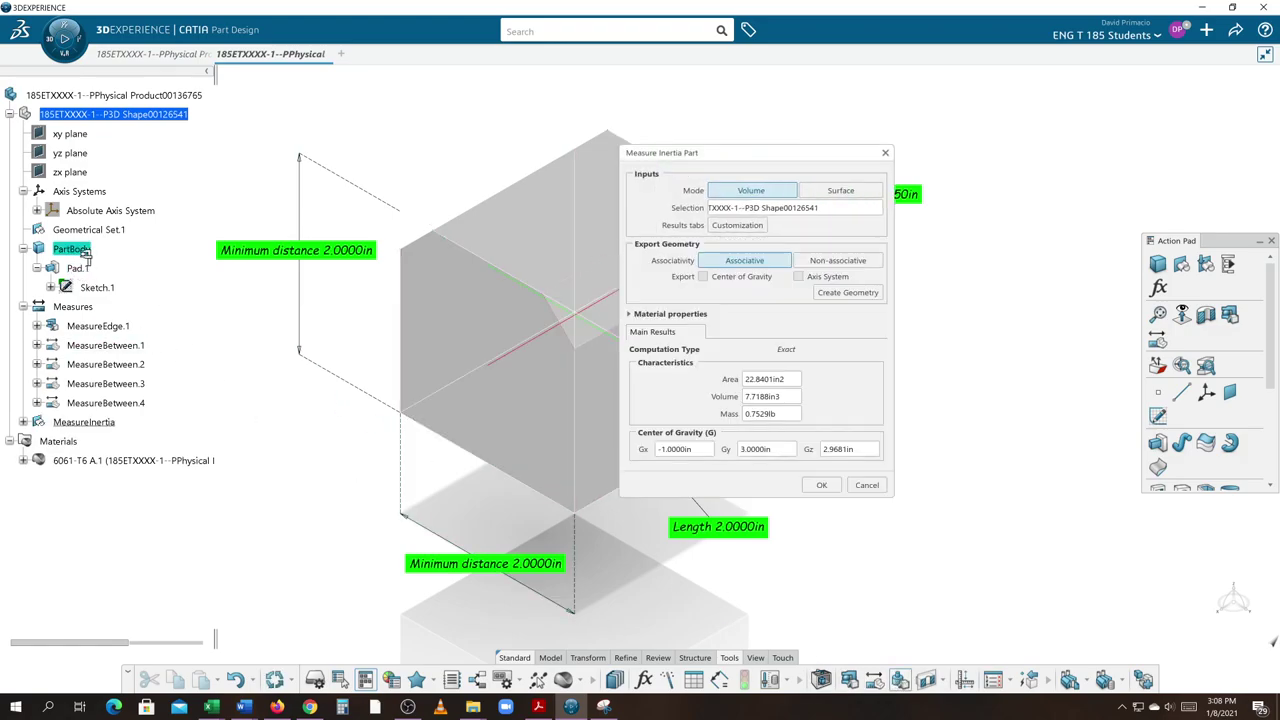
pyautogui.moveTo(732, 150); pyautogui.dragTo(960, 145)
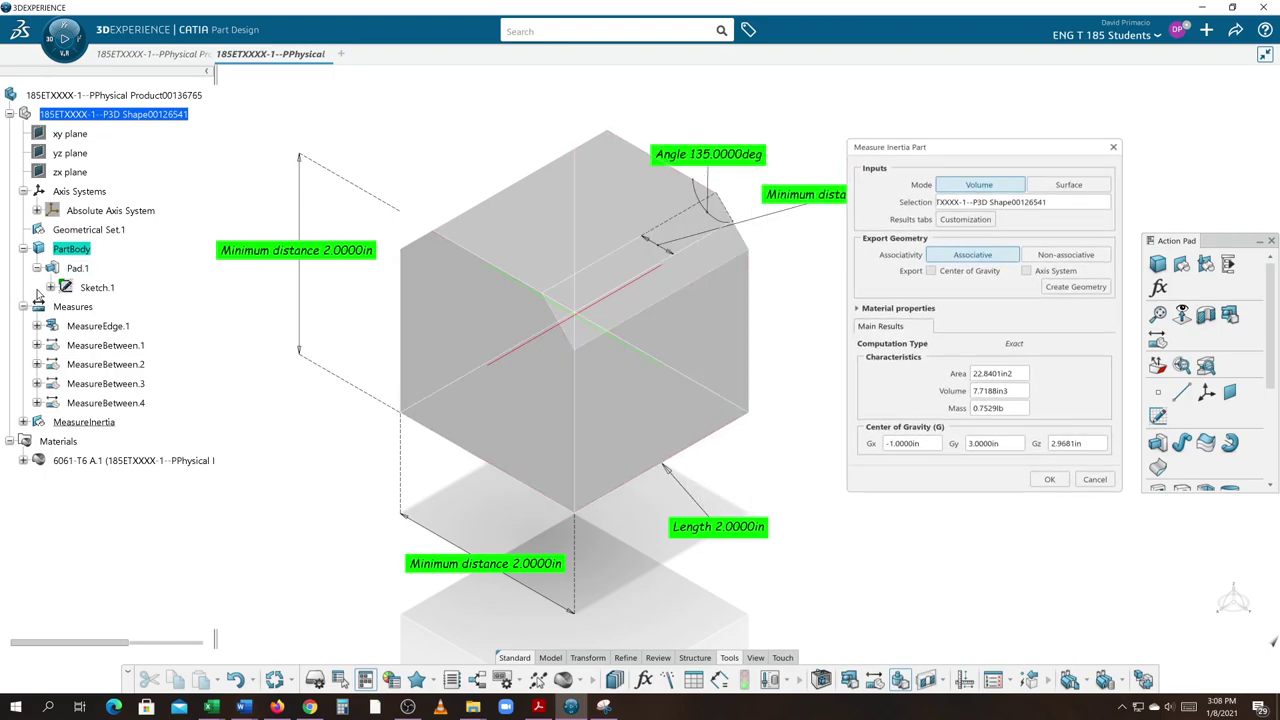
pyautogui.click(23, 423)
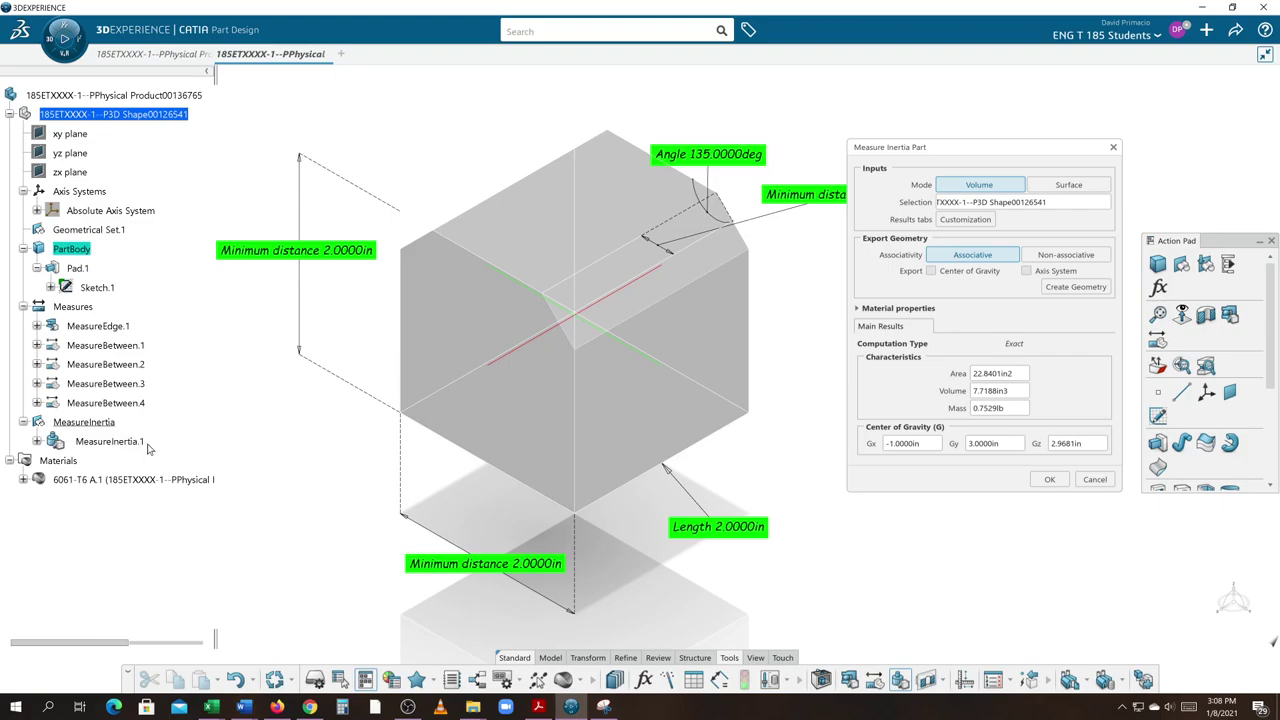
pyautogui.click(36, 441)
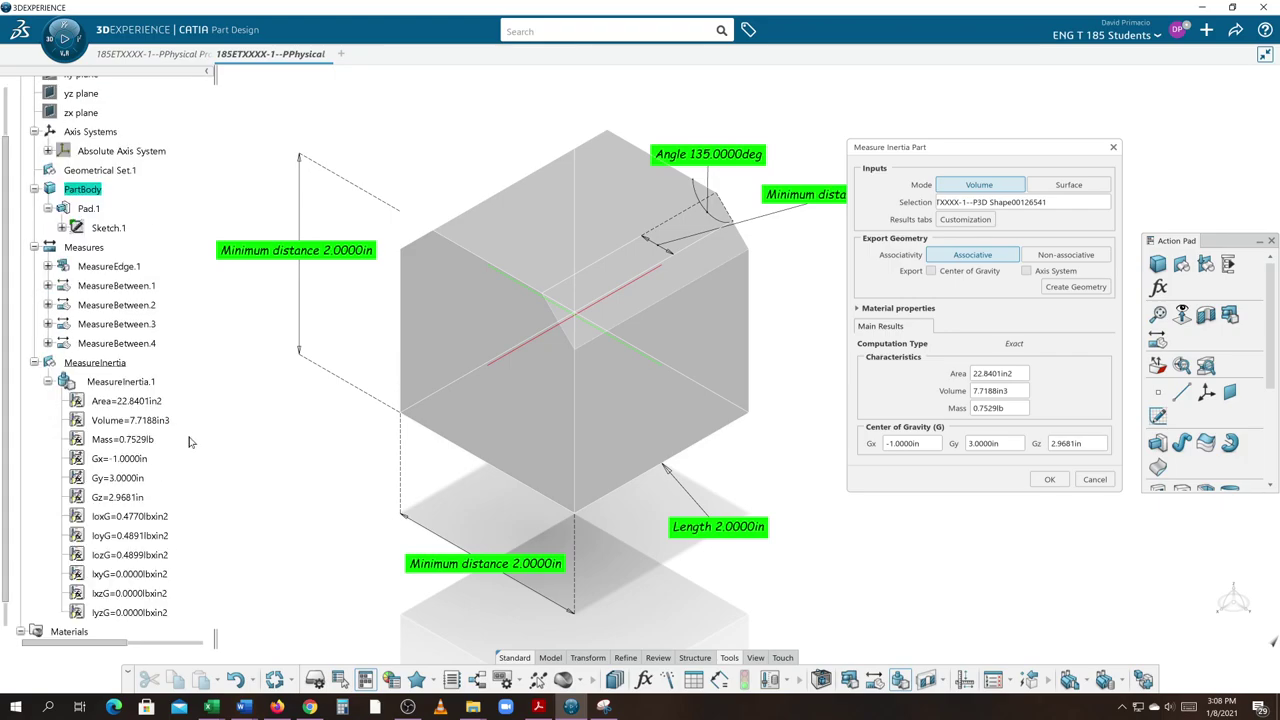
pyautogui.scroll(-2, 187, 440)
pyautogui.moveTo(150, 340); pyautogui.dragTo(164, 430)
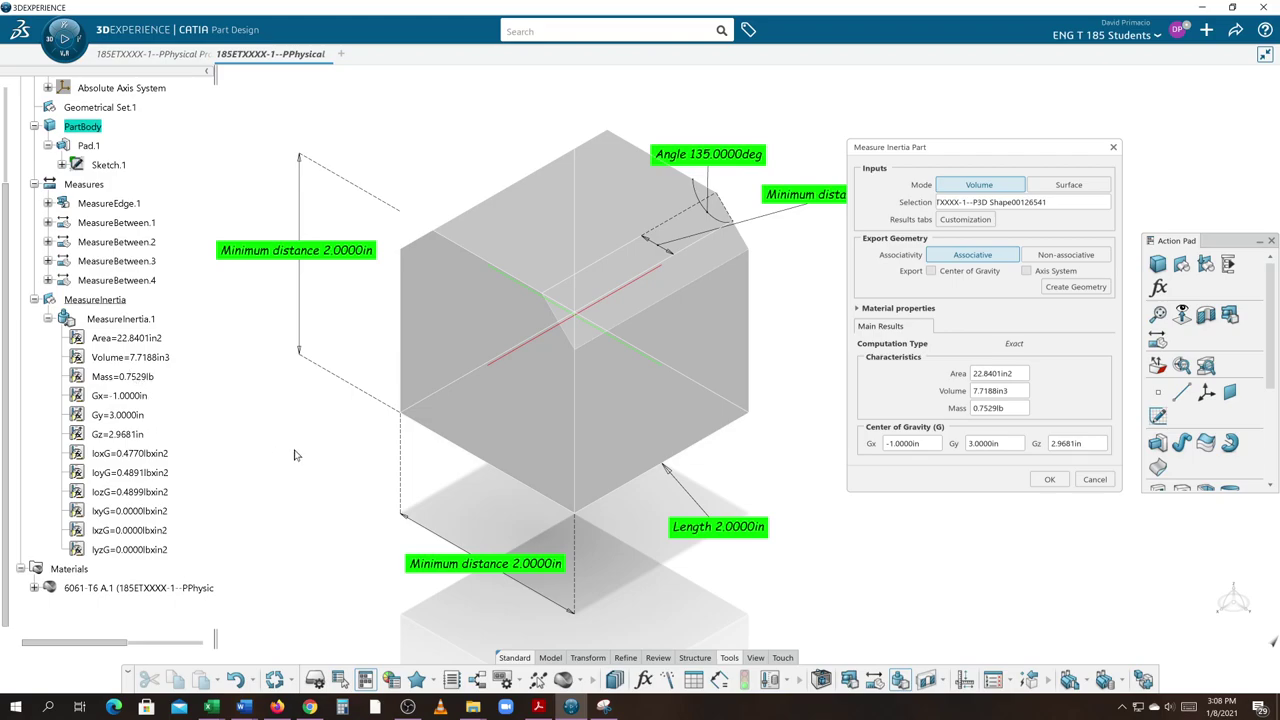
# - Hide the Measures node so the kept dimension measures no longer cover the block
pyautogui.moveTo(342, 484)
pyautogui.mouseDown(button='middle')
pyautogui.moveTo(326, 487)
pyautogui.moveTo(331, 503)
pyautogui.mouseUp(button='middle')
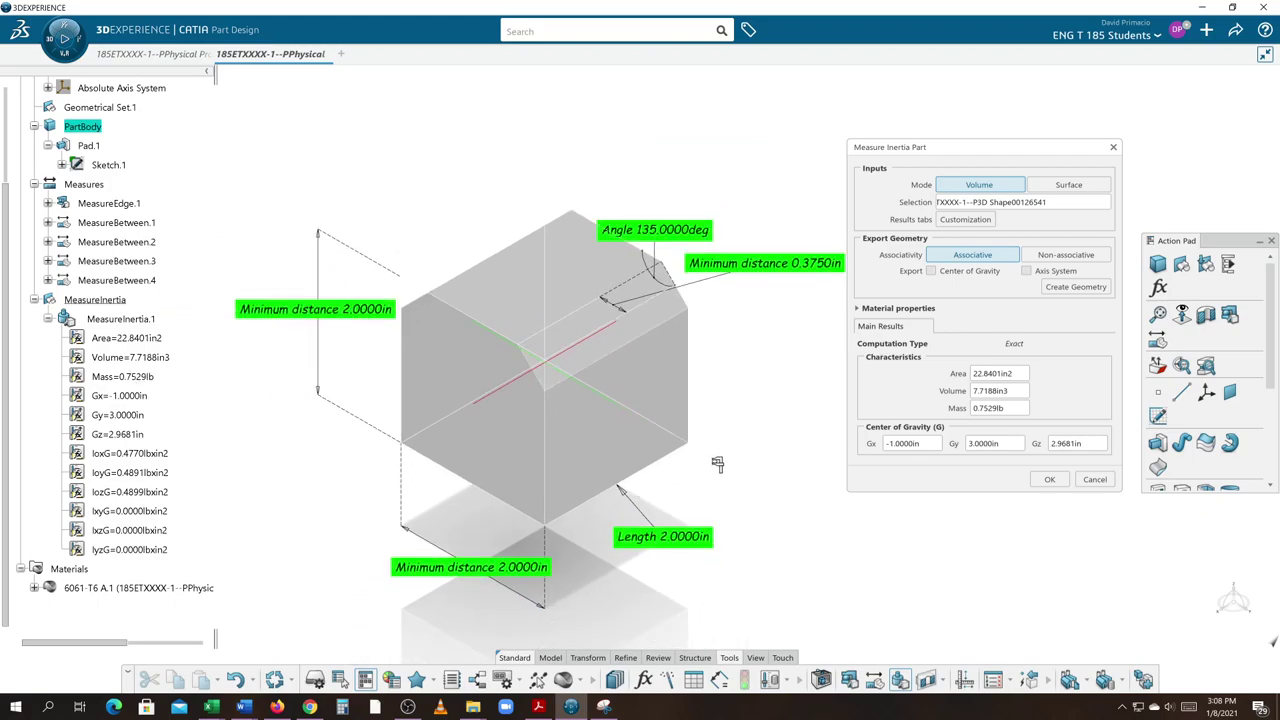
pyautogui.moveTo(956, 155); pyautogui.dragTo(927, 109)
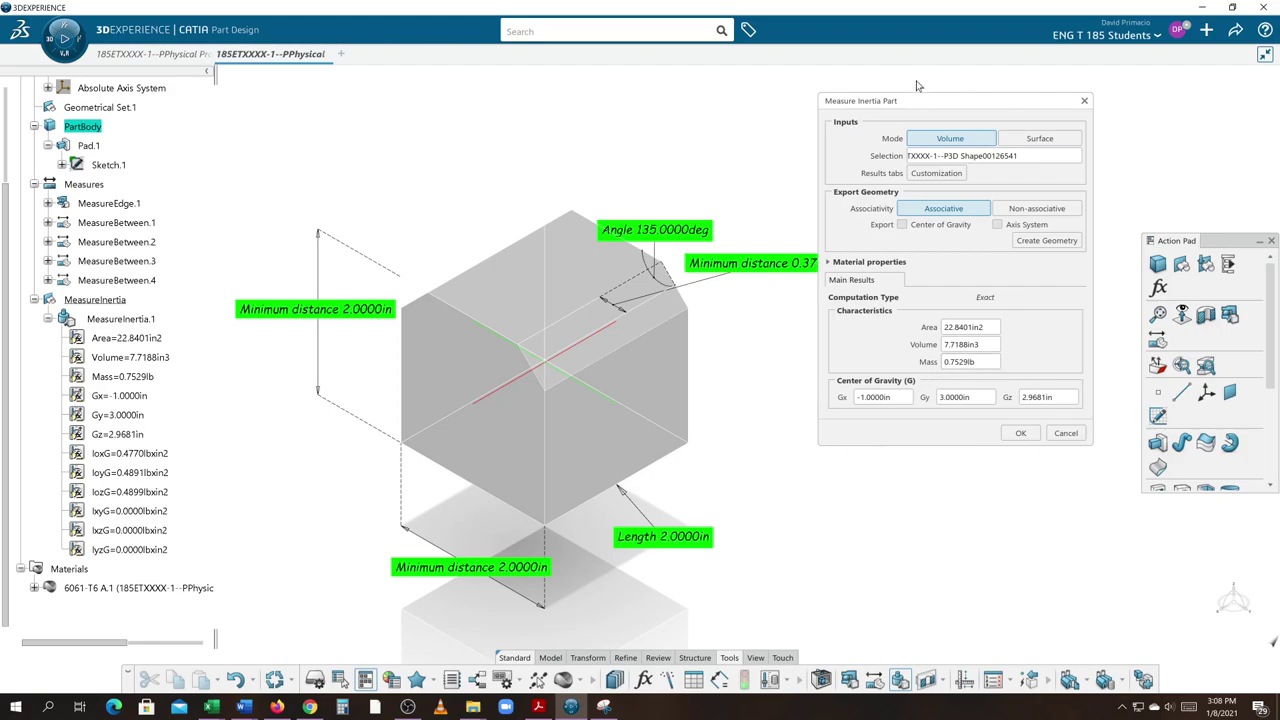
pyautogui.moveTo(723, 337); pyautogui.dragTo(686, 341, button='middle')
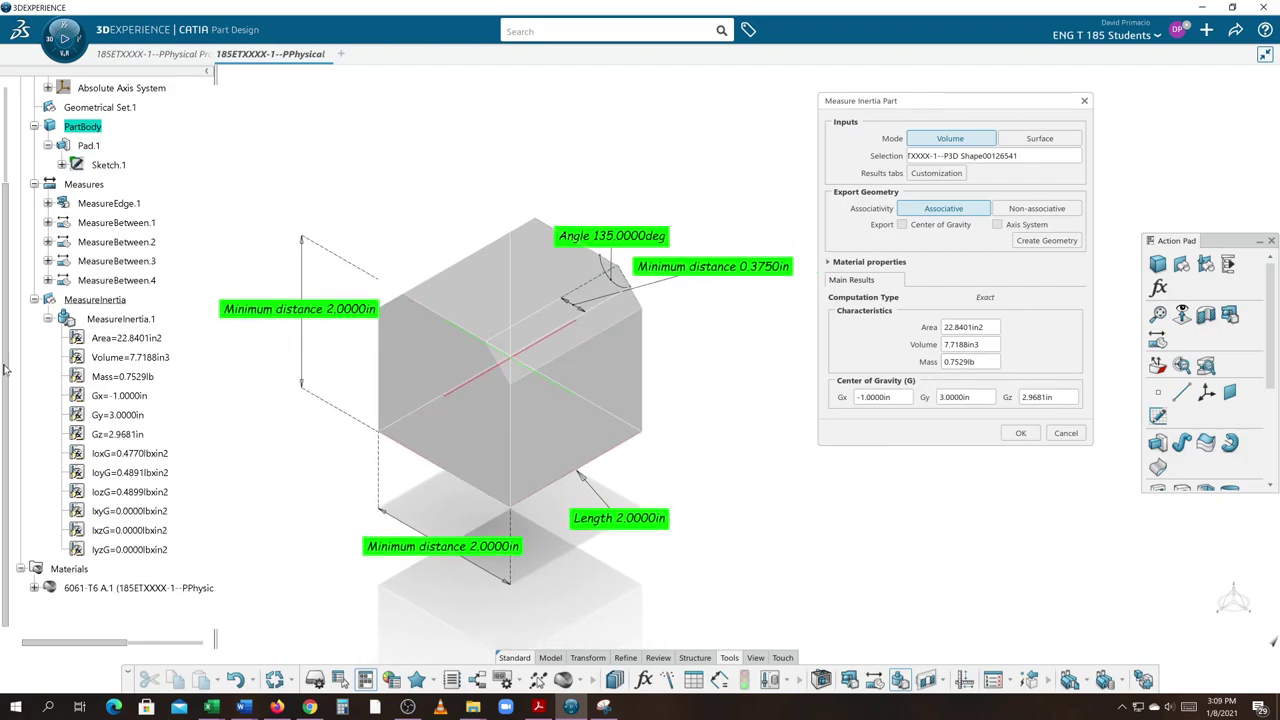
pyautogui.moveTo(76, 572); pyautogui.dragTo(95, 192)
pyautogui.rightClick(97, 190)
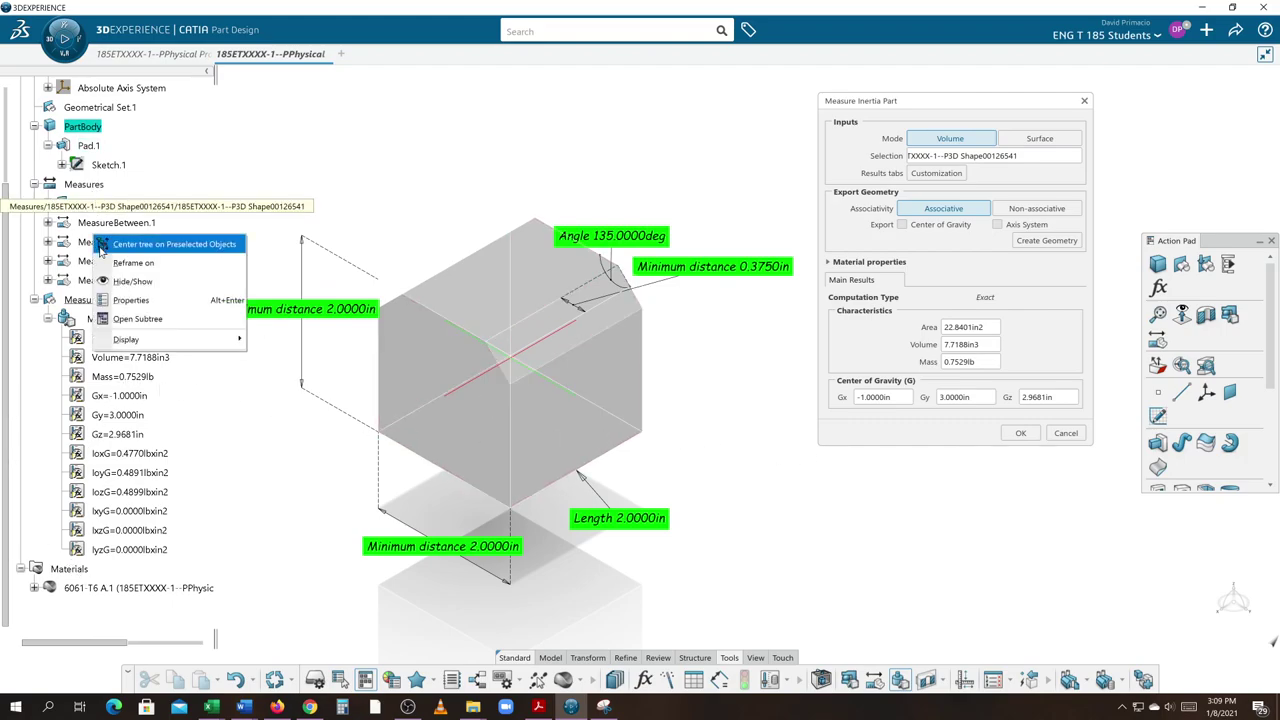
pyautogui.click(130, 282)
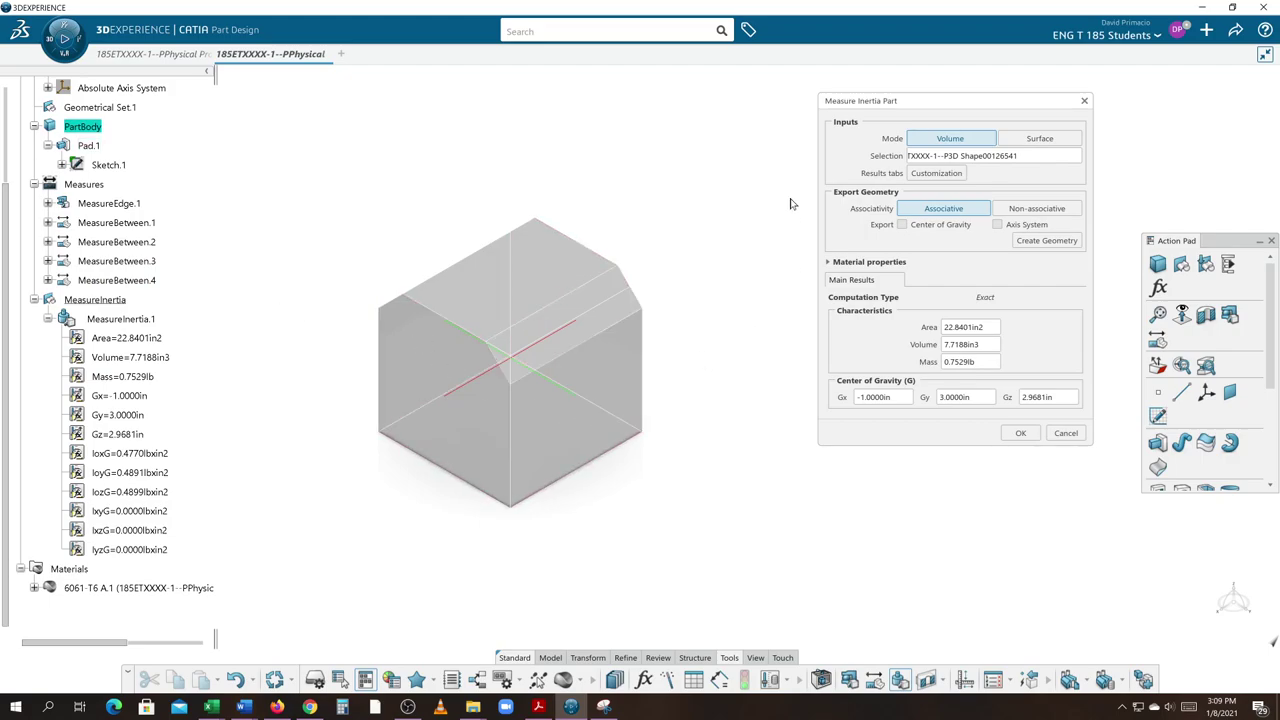
# - Review the inertia results beside the enlarged block and keep the inertia measure in the tree
pyautogui.moveTo(904, 102); pyautogui.dragTo(311, 104)
pyautogui.moveTo(674, 249); pyautogui.dragTo(946, 137, button='middle')
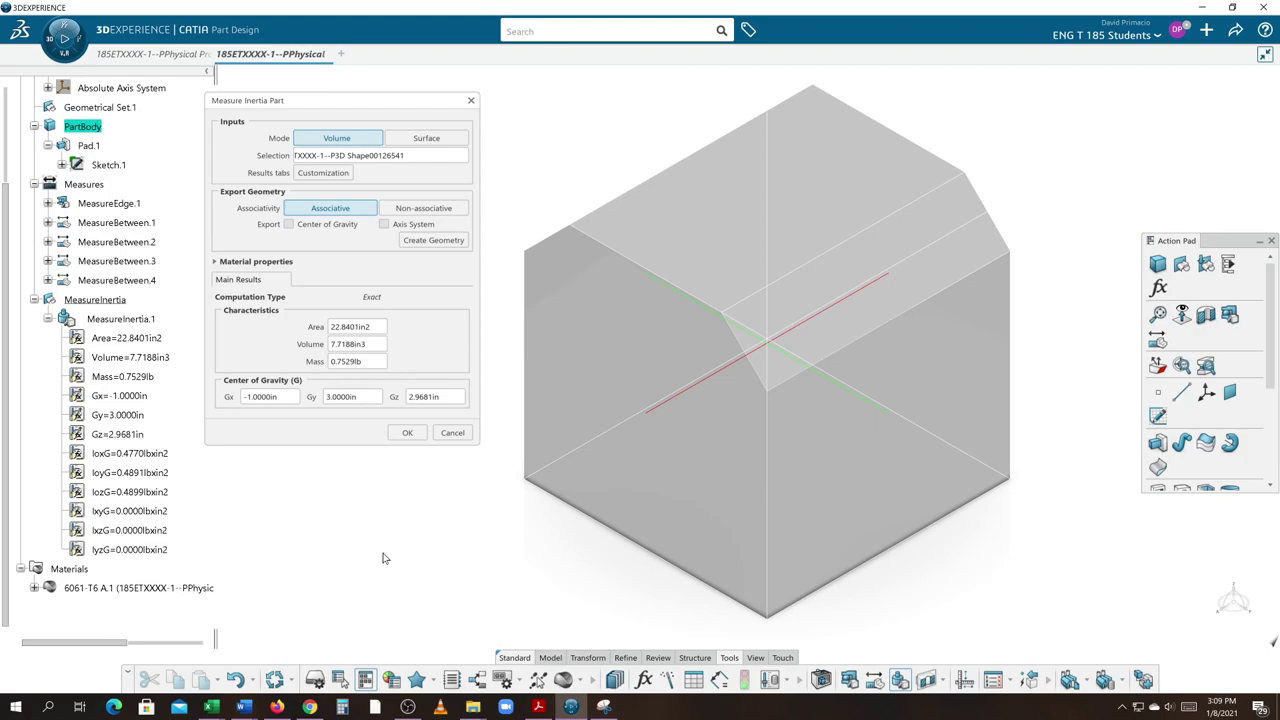
pyautogui.click(407, 432)
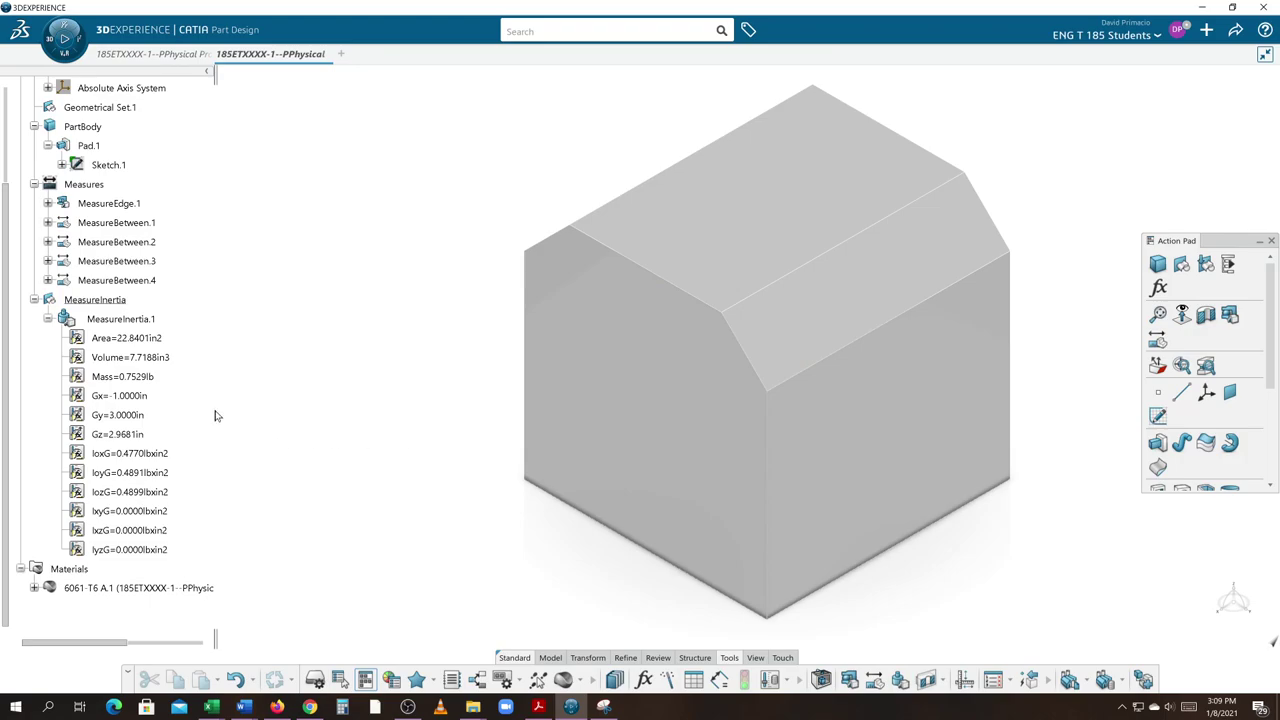
# - Show the kept measures on the block once more and hide them again
pyautogui.rightClick(90, 186)
pyautogui.click(128, 280)
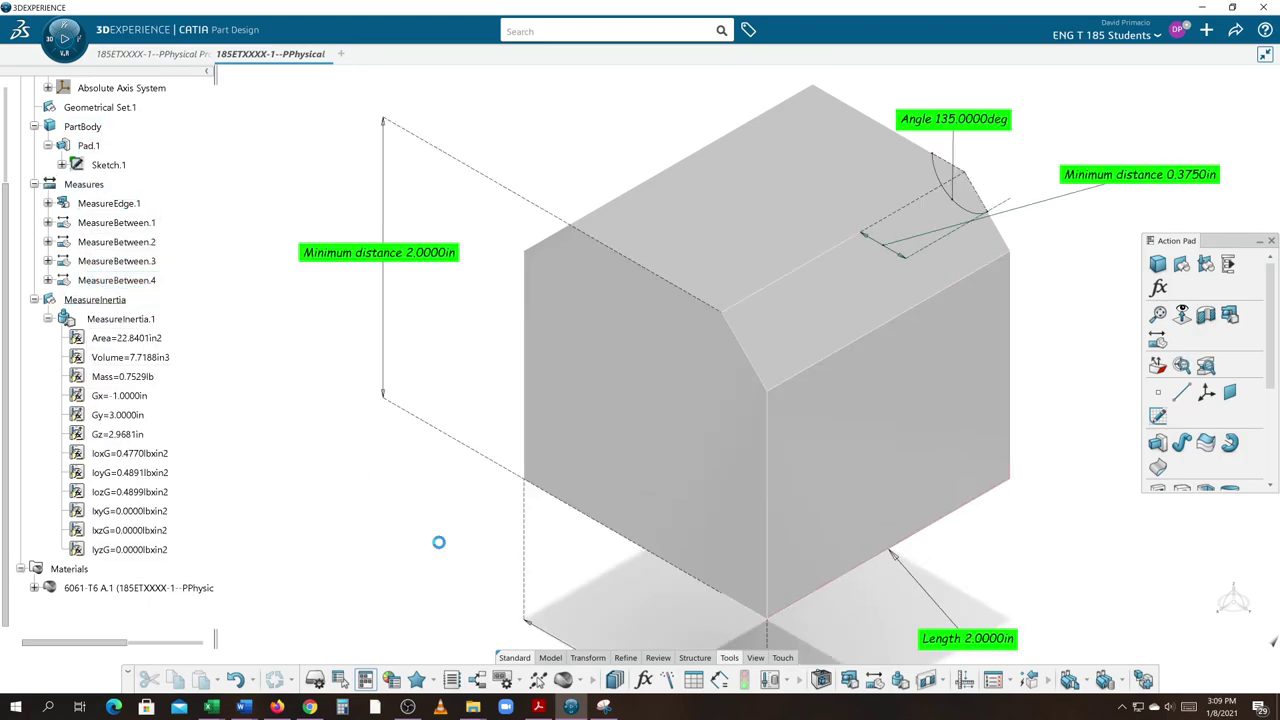
pyautogui.rightClick(84, 185)
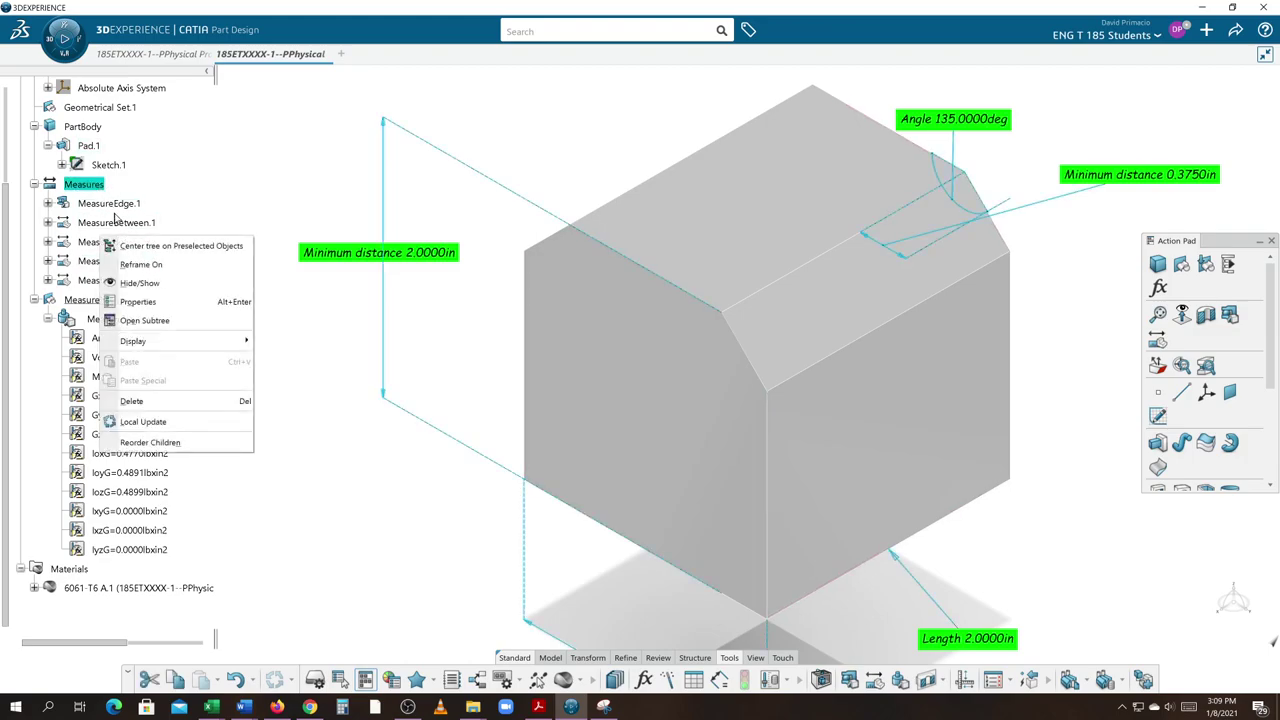
pyautogui.click(151, 287)
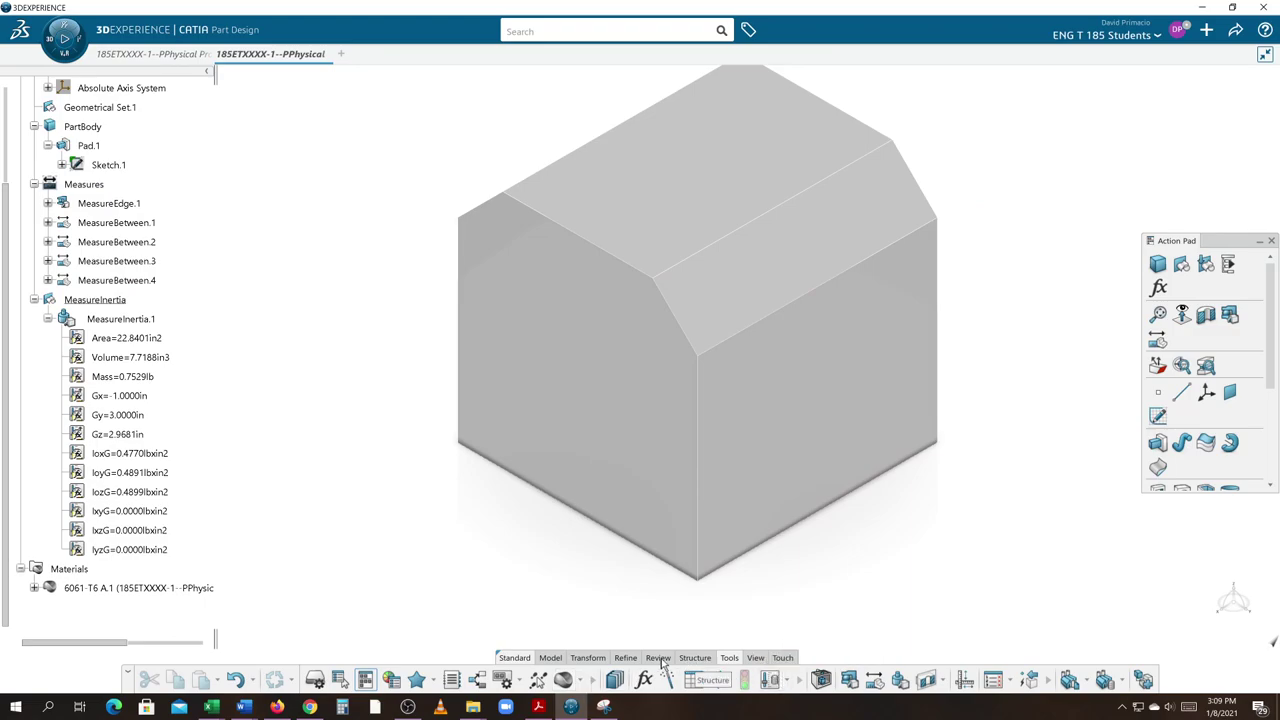
# - Display the block in Shading with Material mode and inspect its surface appearance from another angle
pyautogui.click(751, 668)
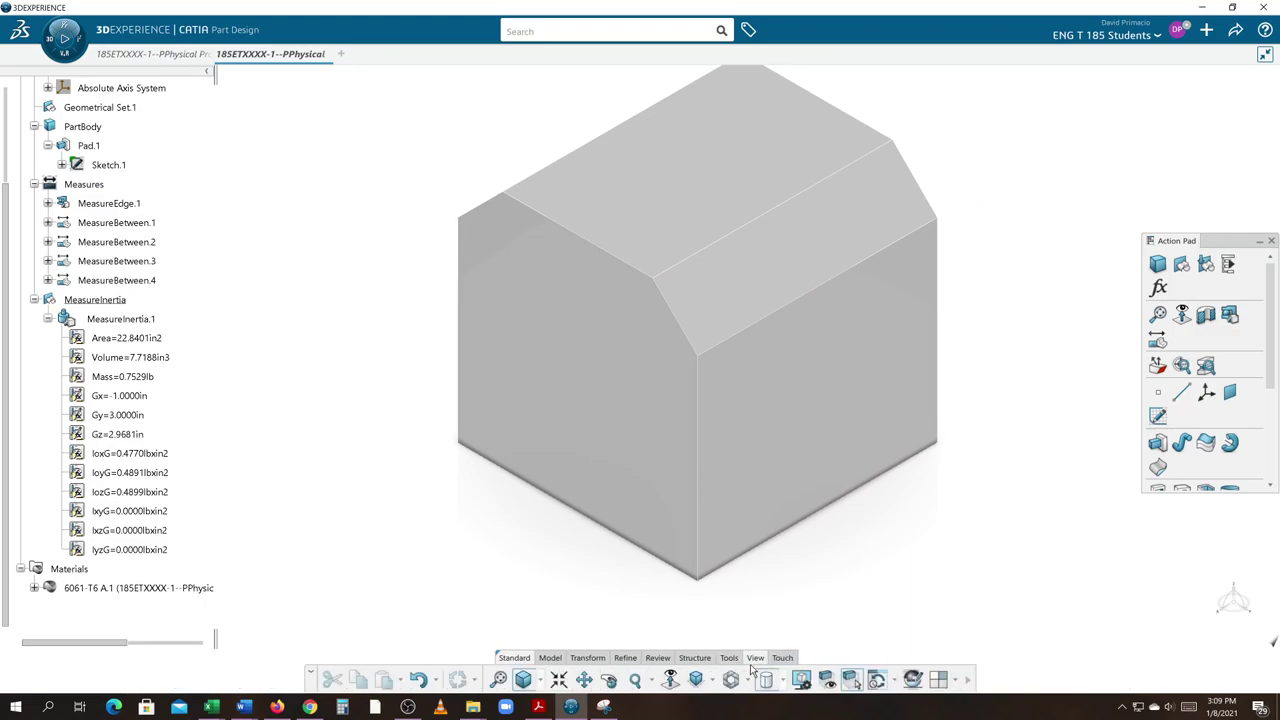
pyautogui.click(751, 668)
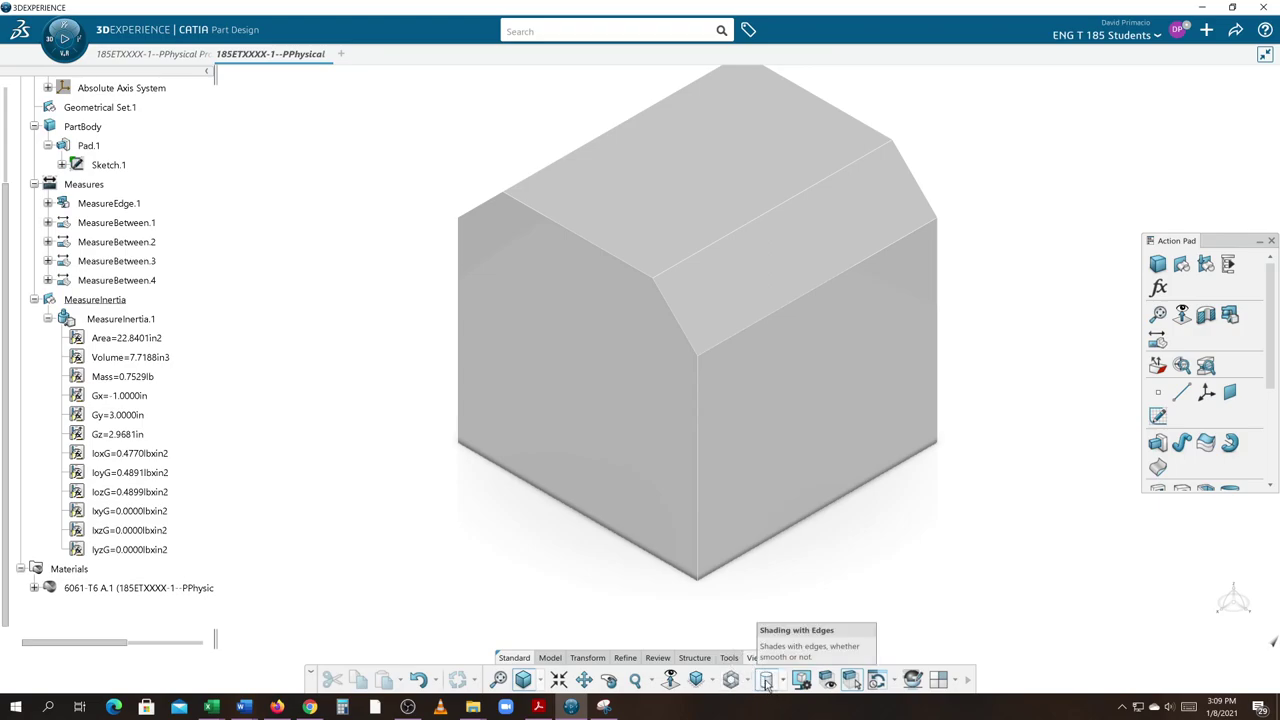
pyautogui.click(785, 686)
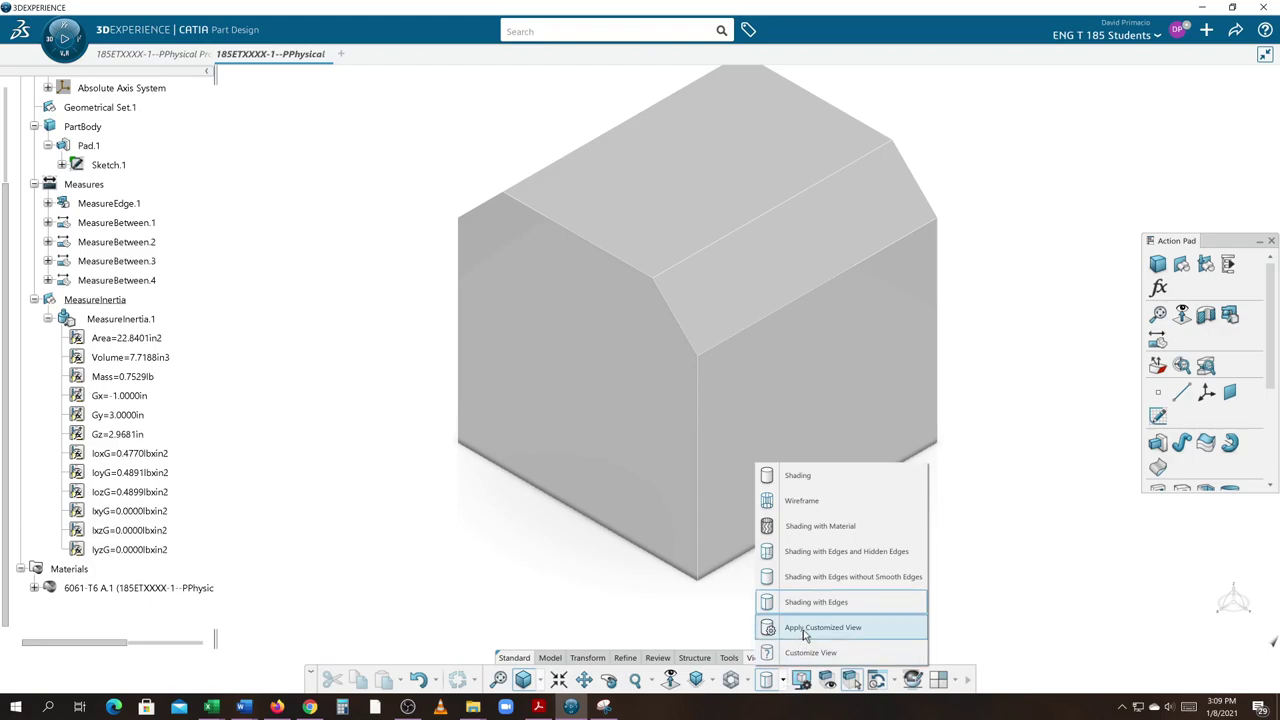
pyautogui.click(813, 530)
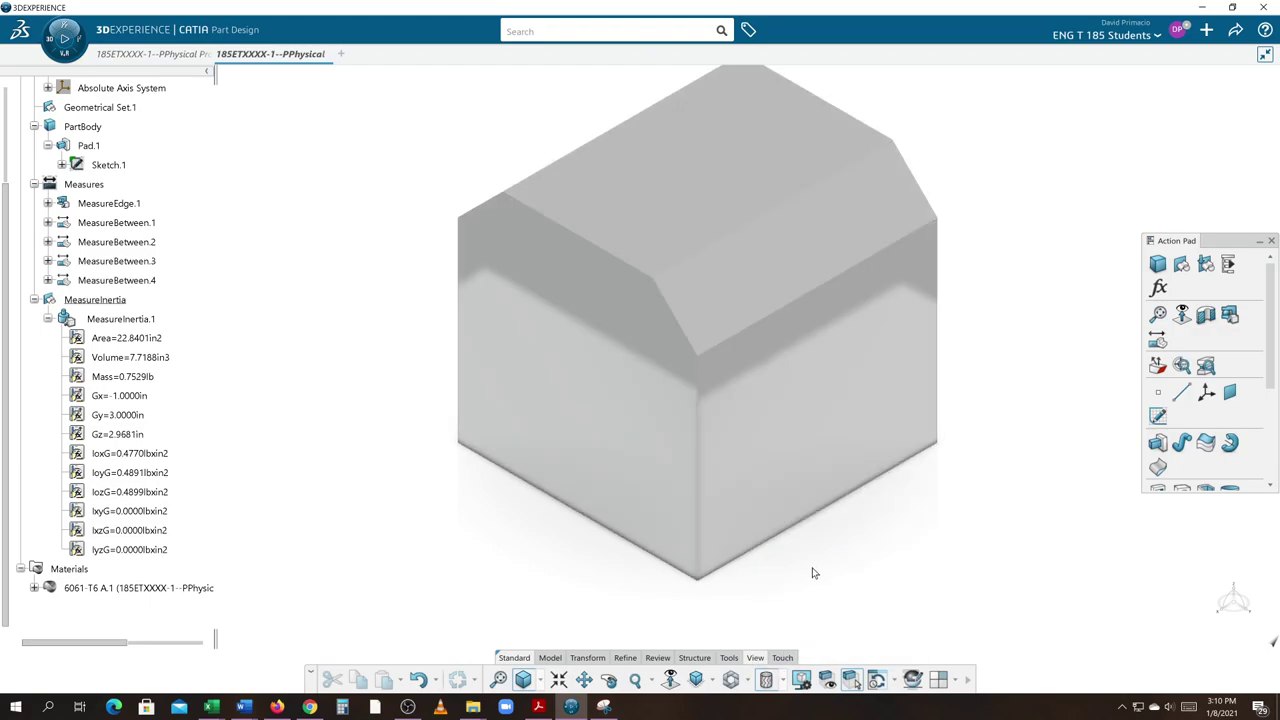
pyautogui.moveTo(809, 574); pyautogui.dragTo(700, 355, button='middle')
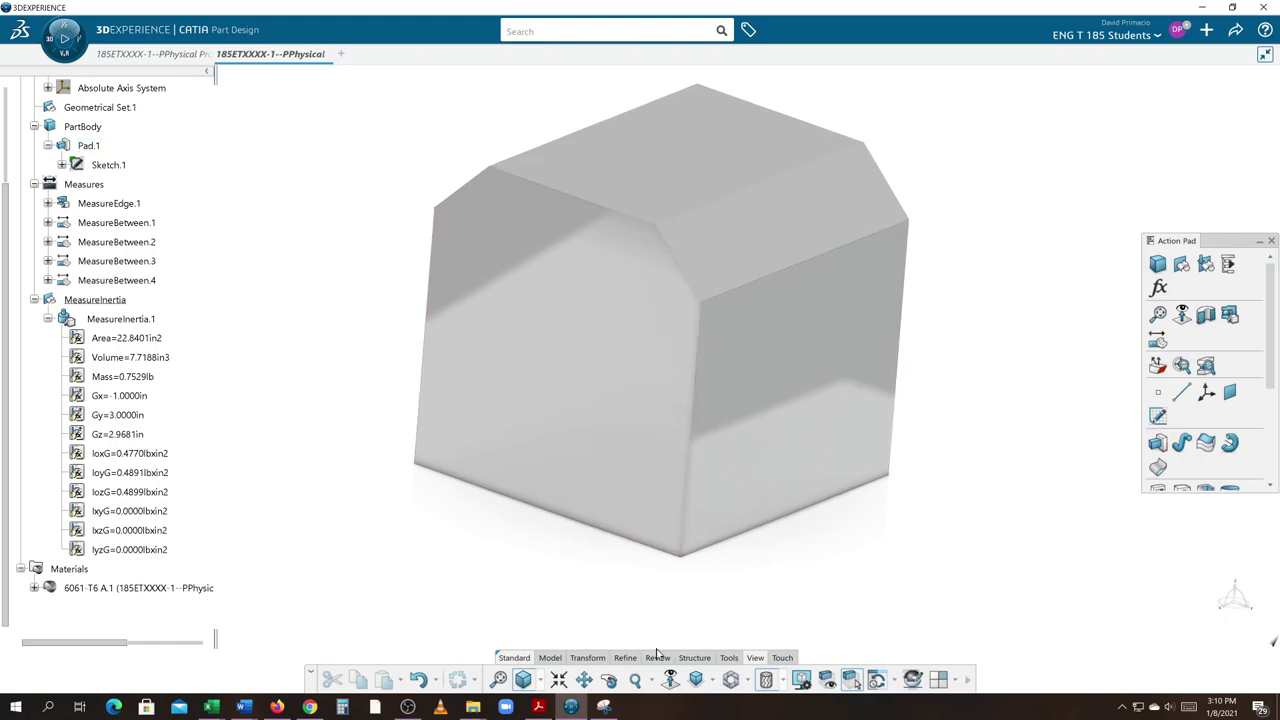
# - Browse the available materials and search them for "wood"
pyautogui.click(729, 657)
pyautogui.click(564, 681)
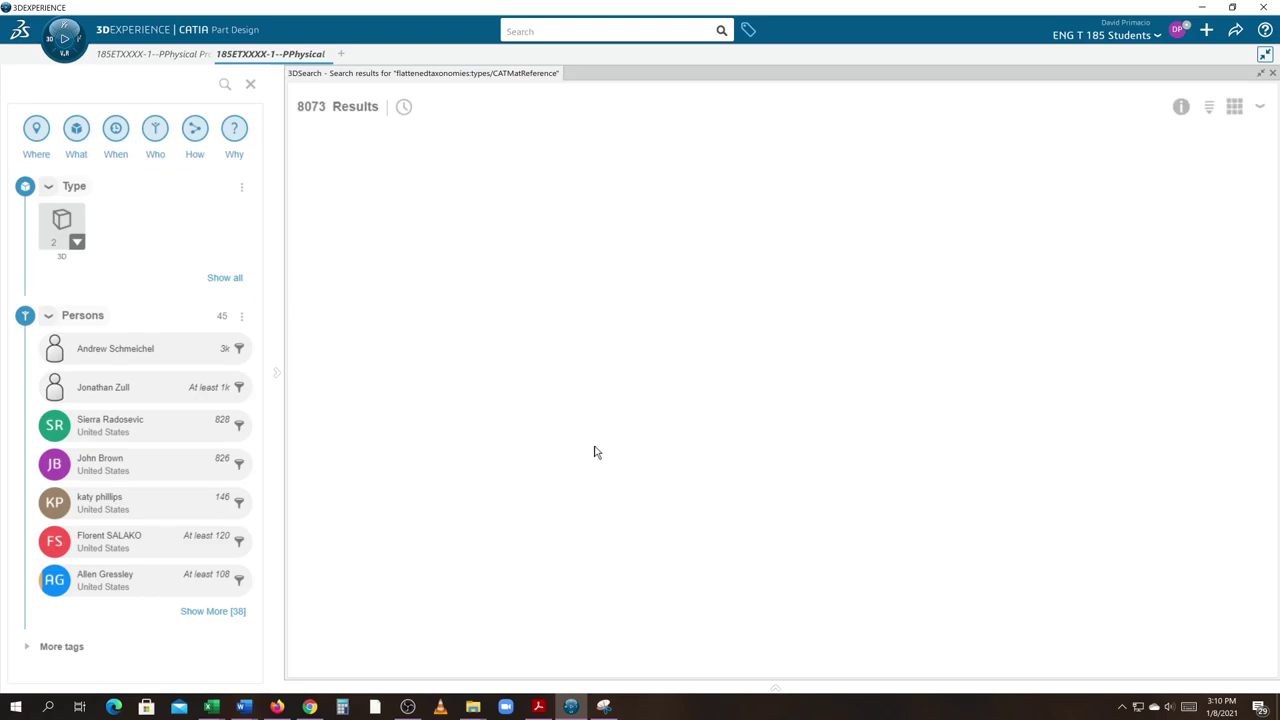
pyautogui.scroll(-3, 655, 435)
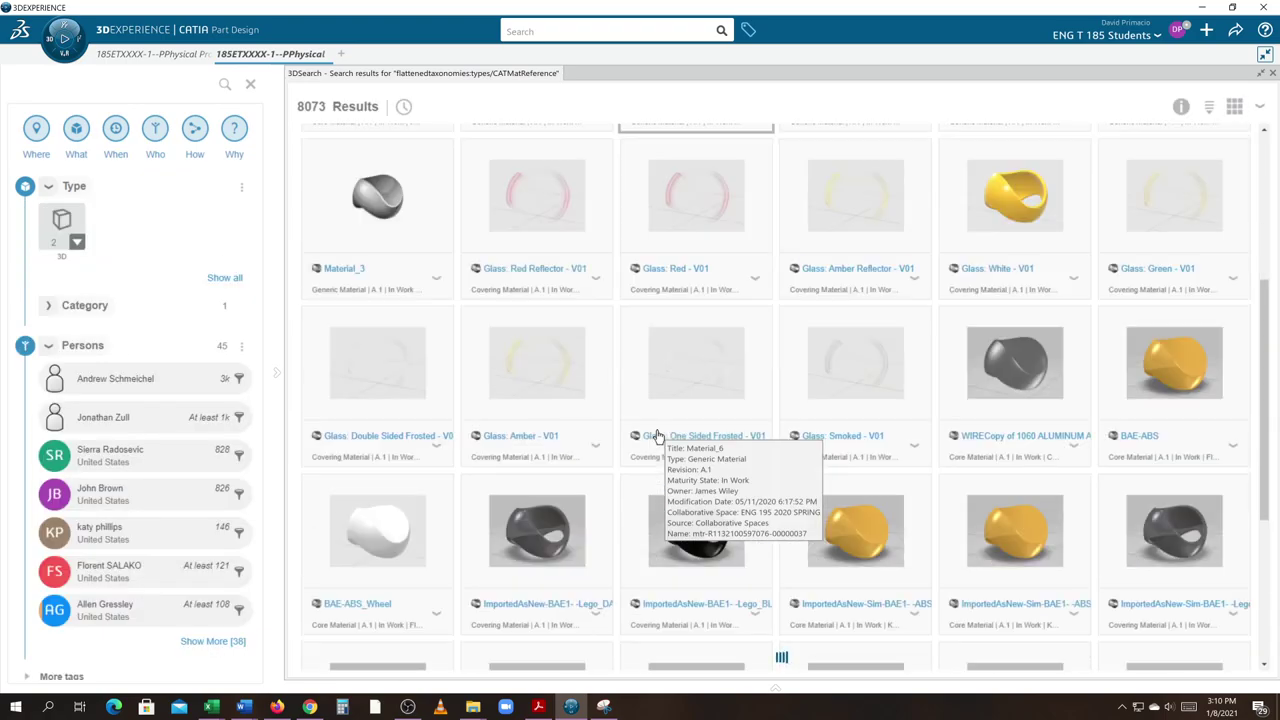
pyautogui.scroll(-3, 655, 435)
pyautogui.scroll(-3, 655, 435)
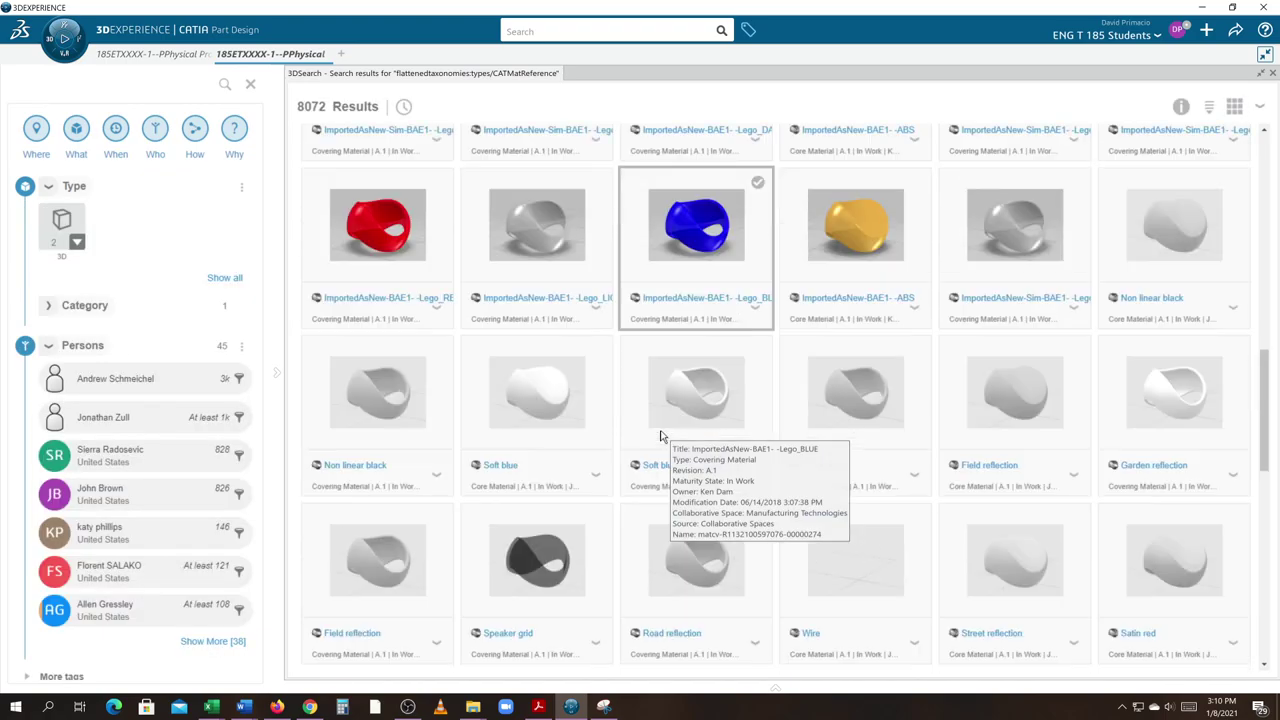
pyautogui.scroll(-3, 658, 435)
pyautogui.scroll(-3, 660, 437)
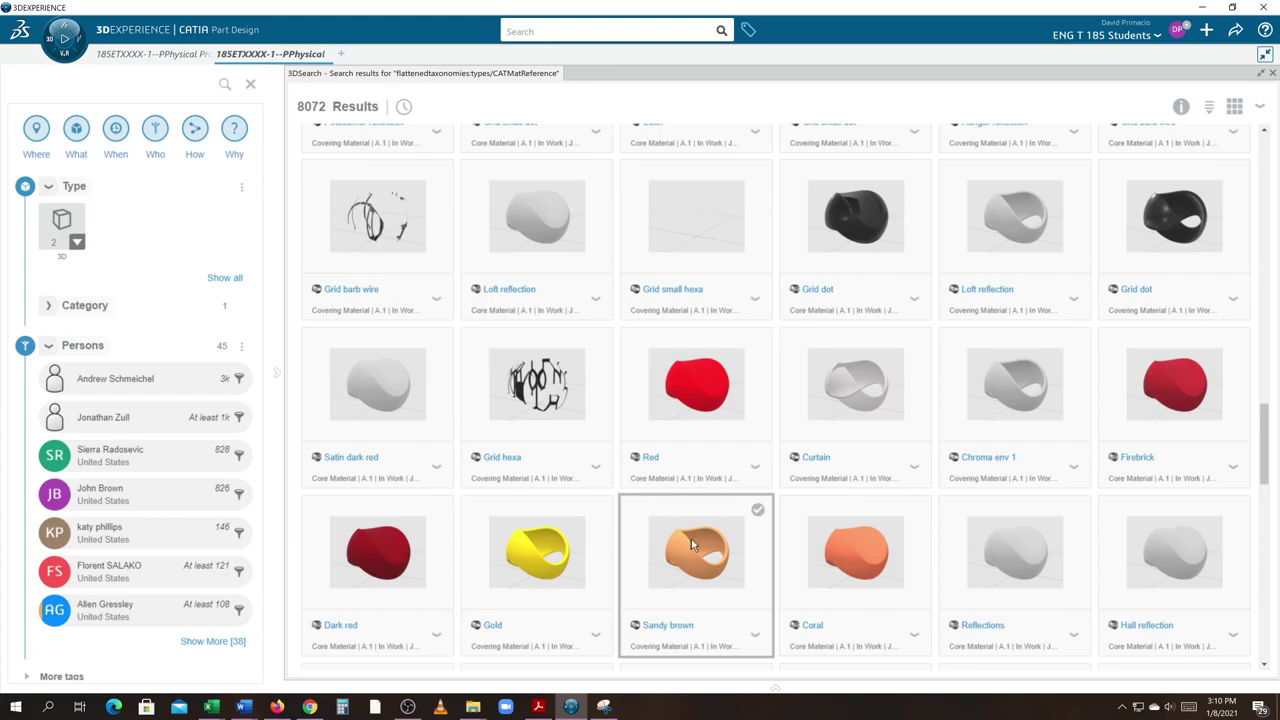
pyautogui.click(538, 33)
pyautogui.write('wood')
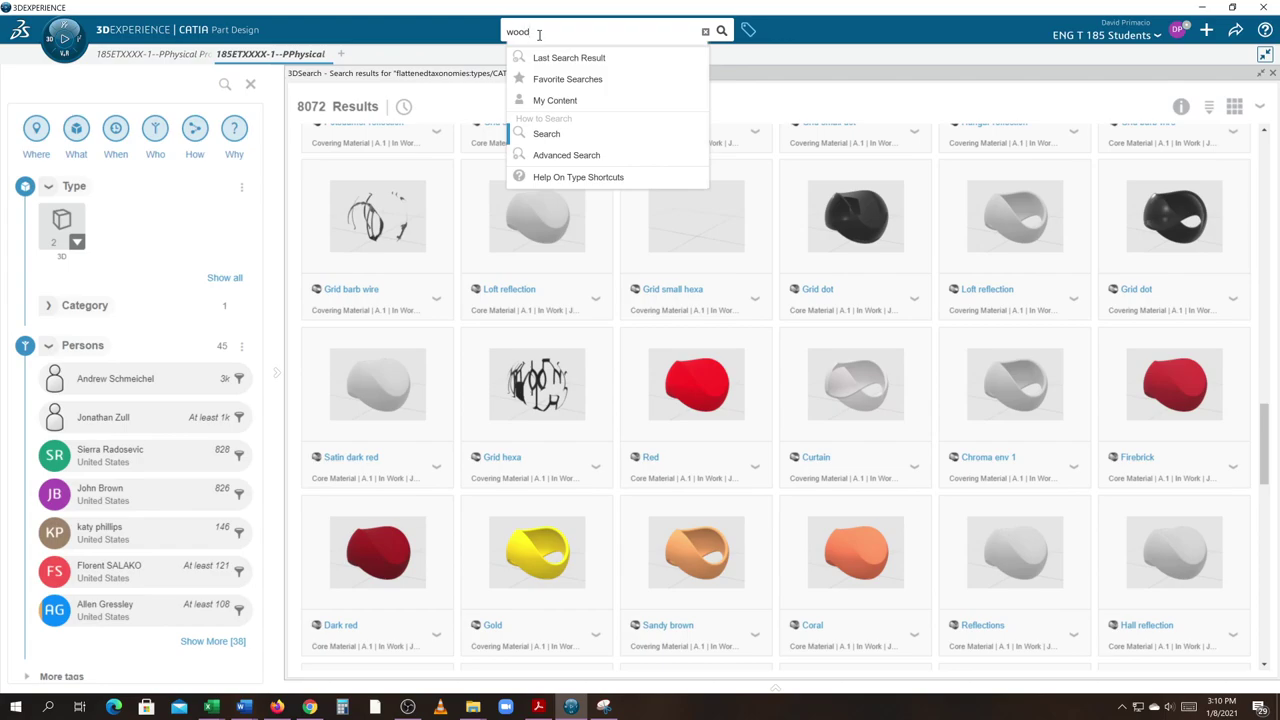
pyautogui.press('Return')
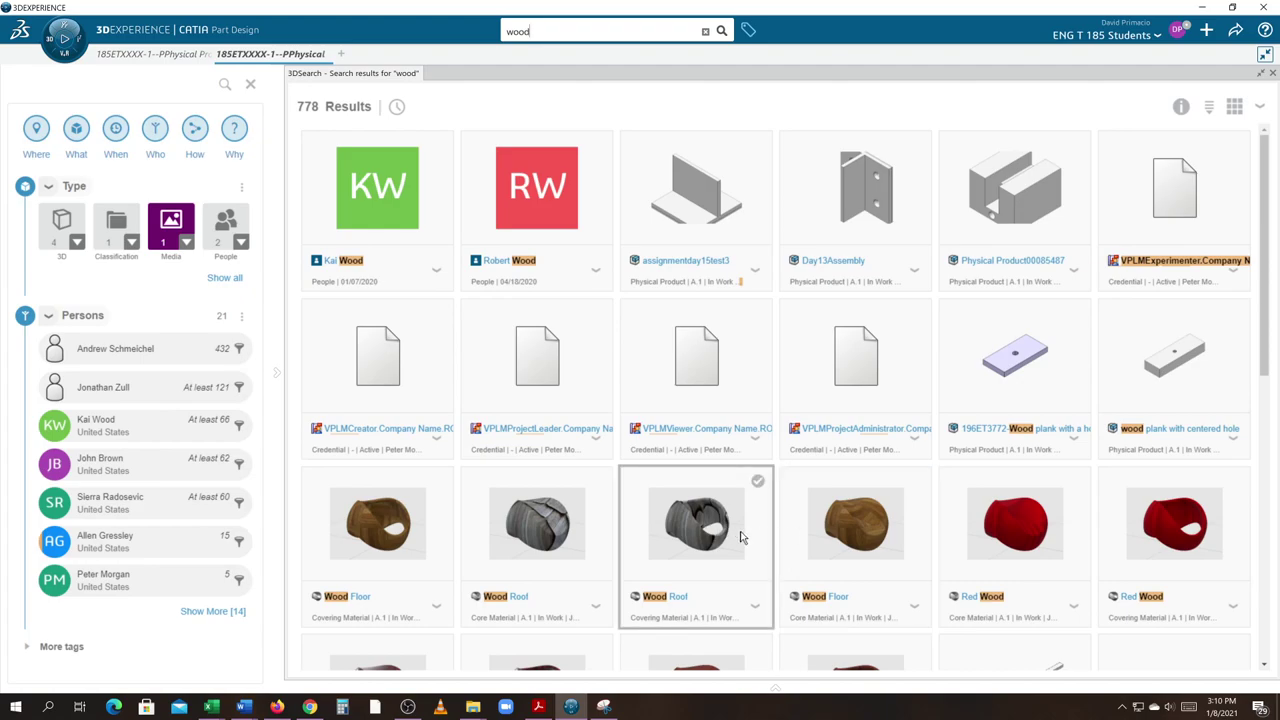
# - Collapse the MeasureInertia and Measures nodes and apply the Wood Roof core material to the block's 3D shape
pyautogui.click(593, 531)
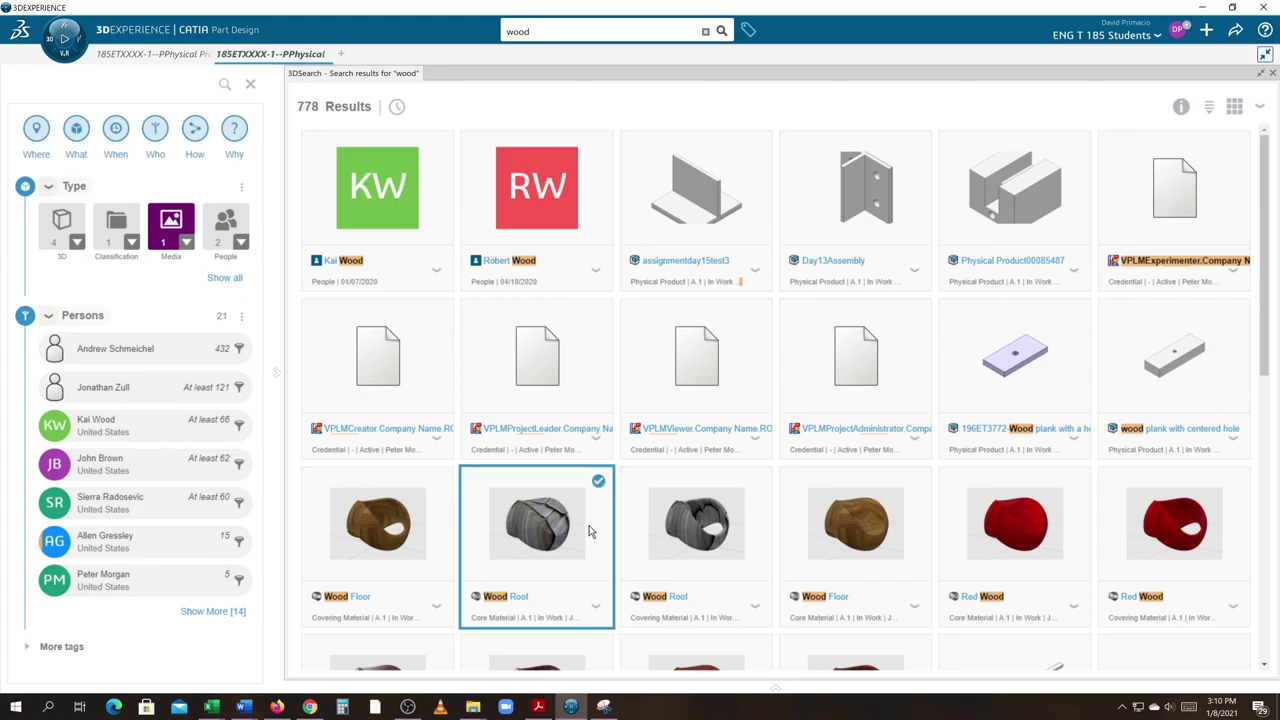
pyautogui.rightClick(595, 607)
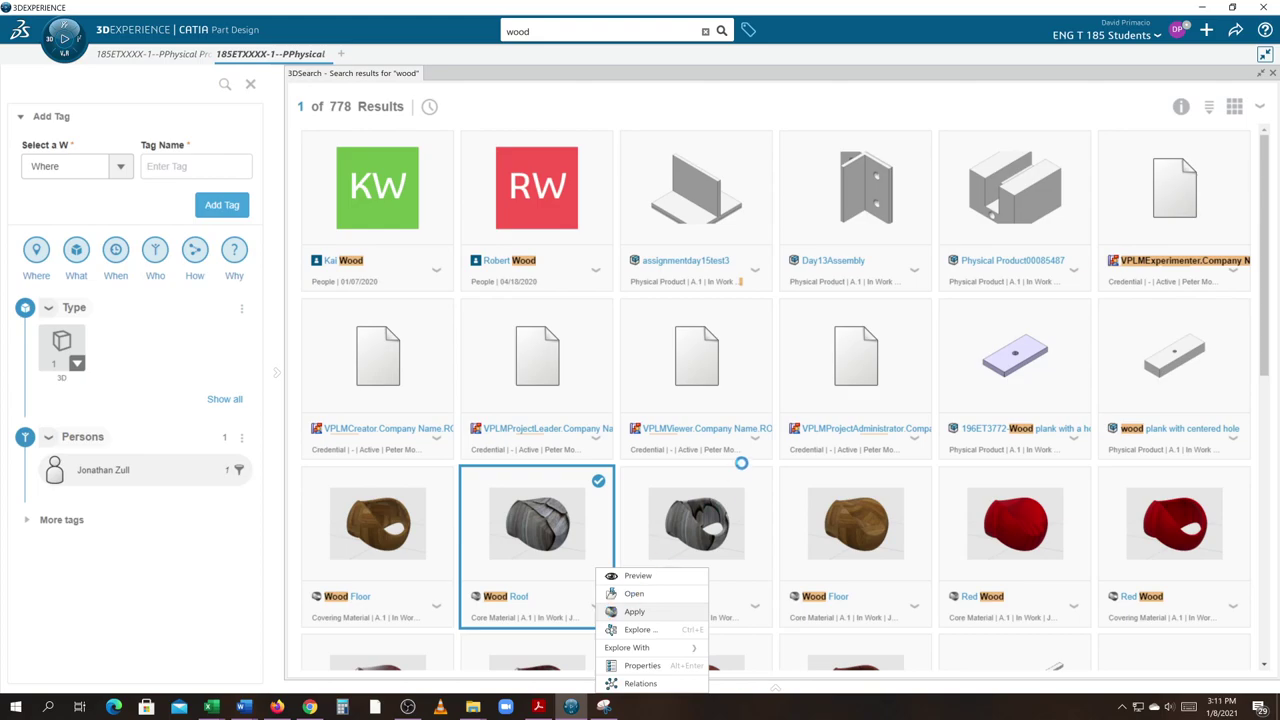
pyautogui.click(740, 463)
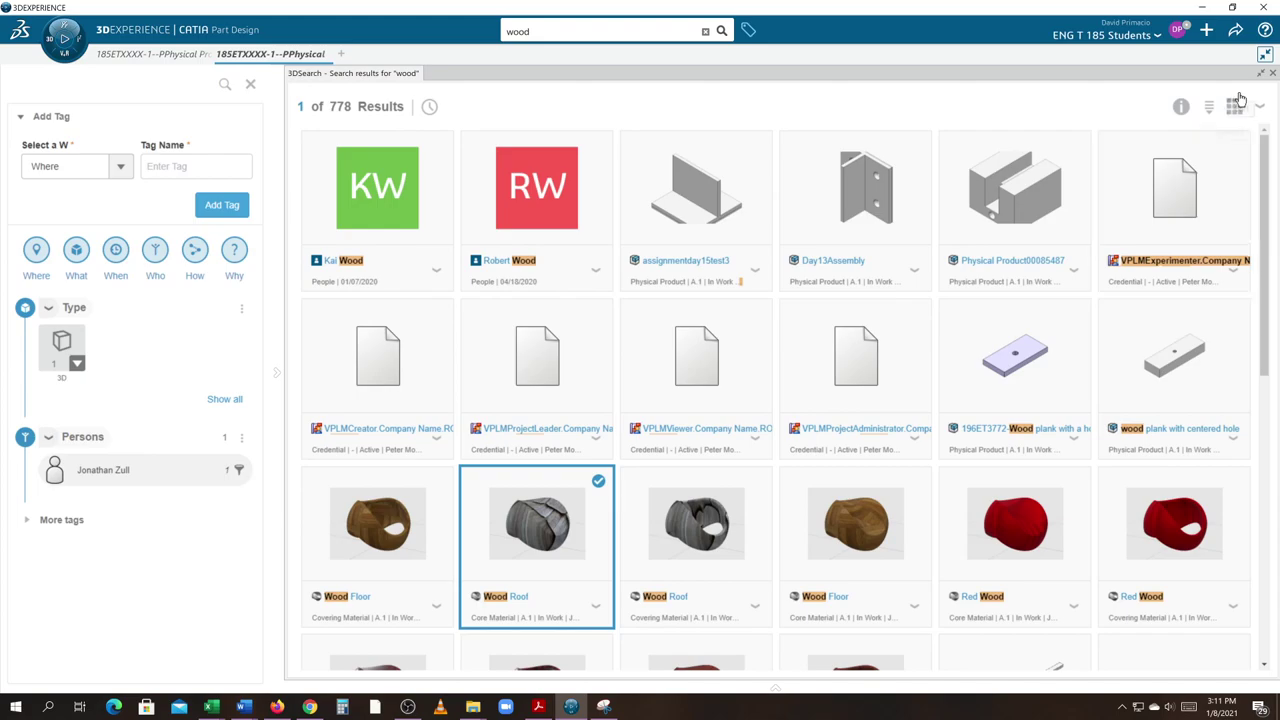
pyautogui.click(1272, 75)
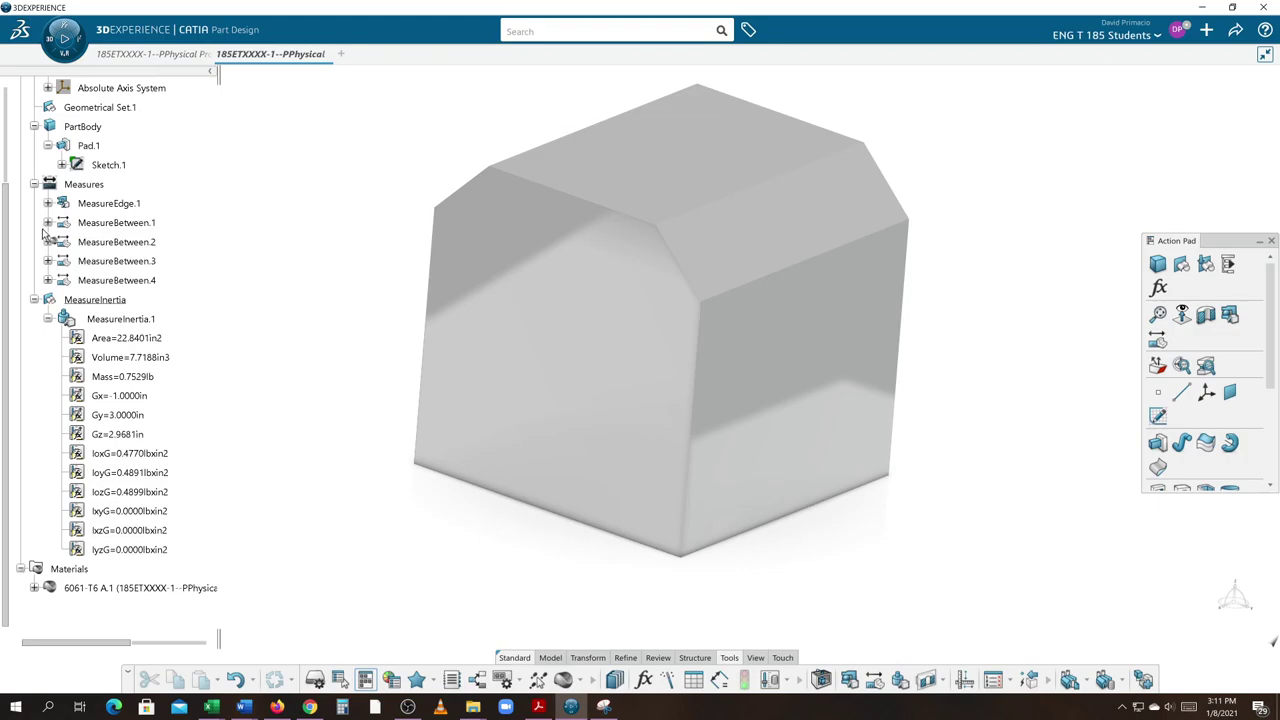
pyautogui.moveTo(5, 226); pyautogui.dragTo(5, 126)
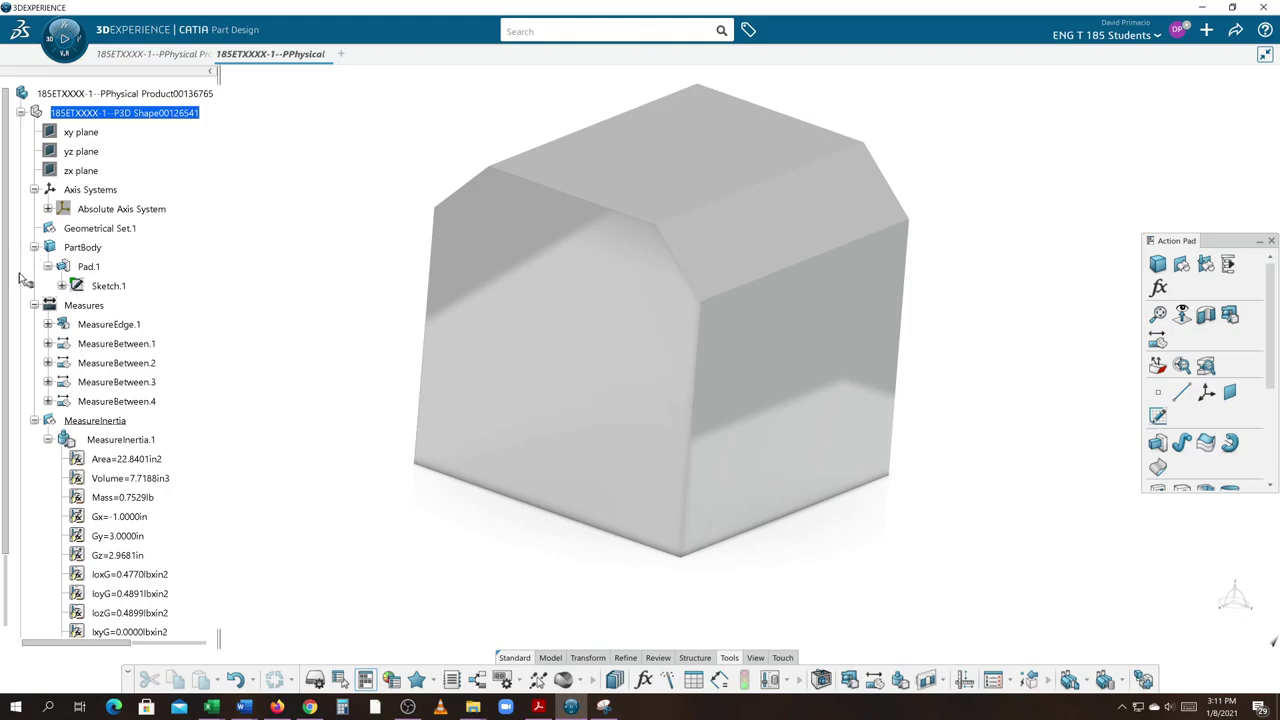
pyautogui.click(34, 420)
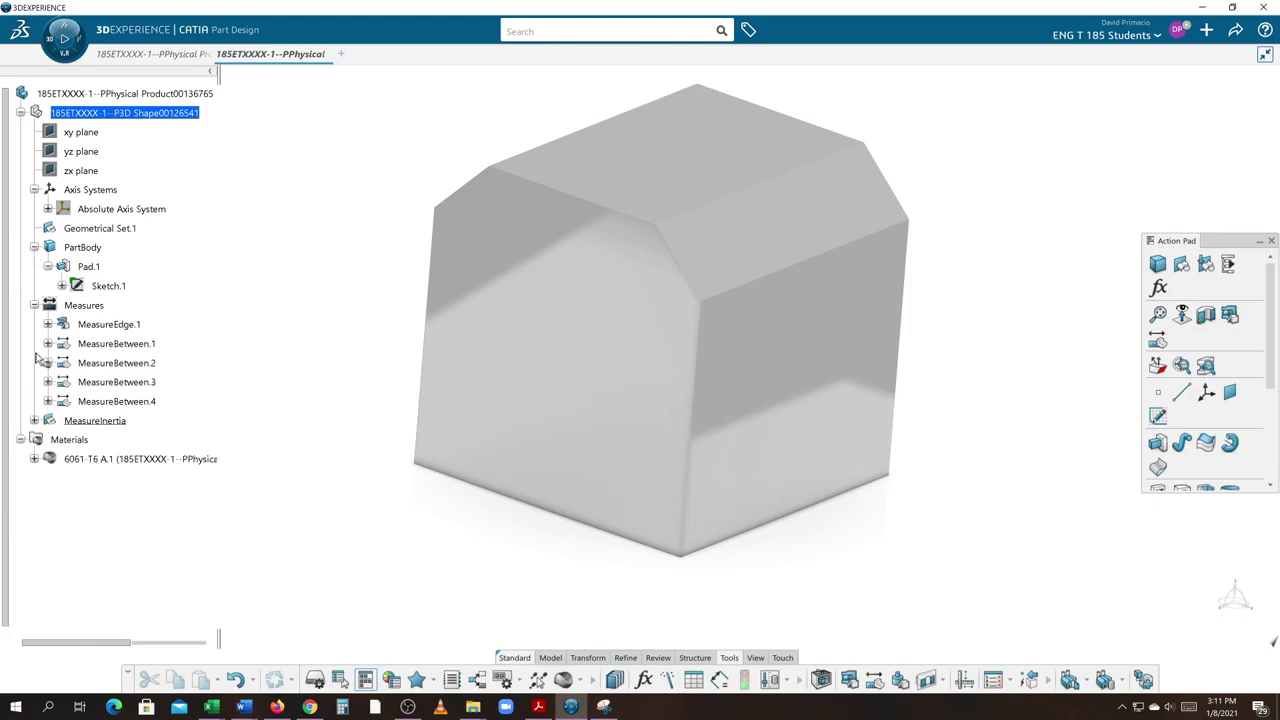
pyautogui.click(34, 305)
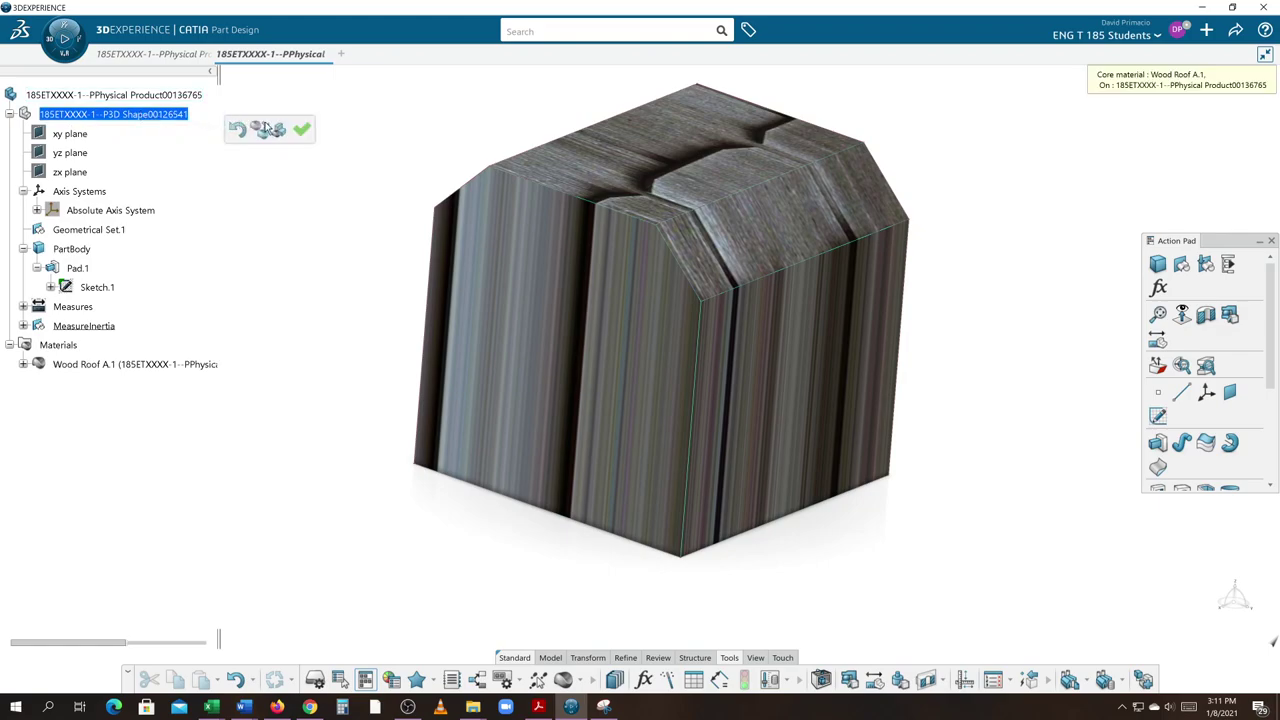
pyautogui.click(300, 130)
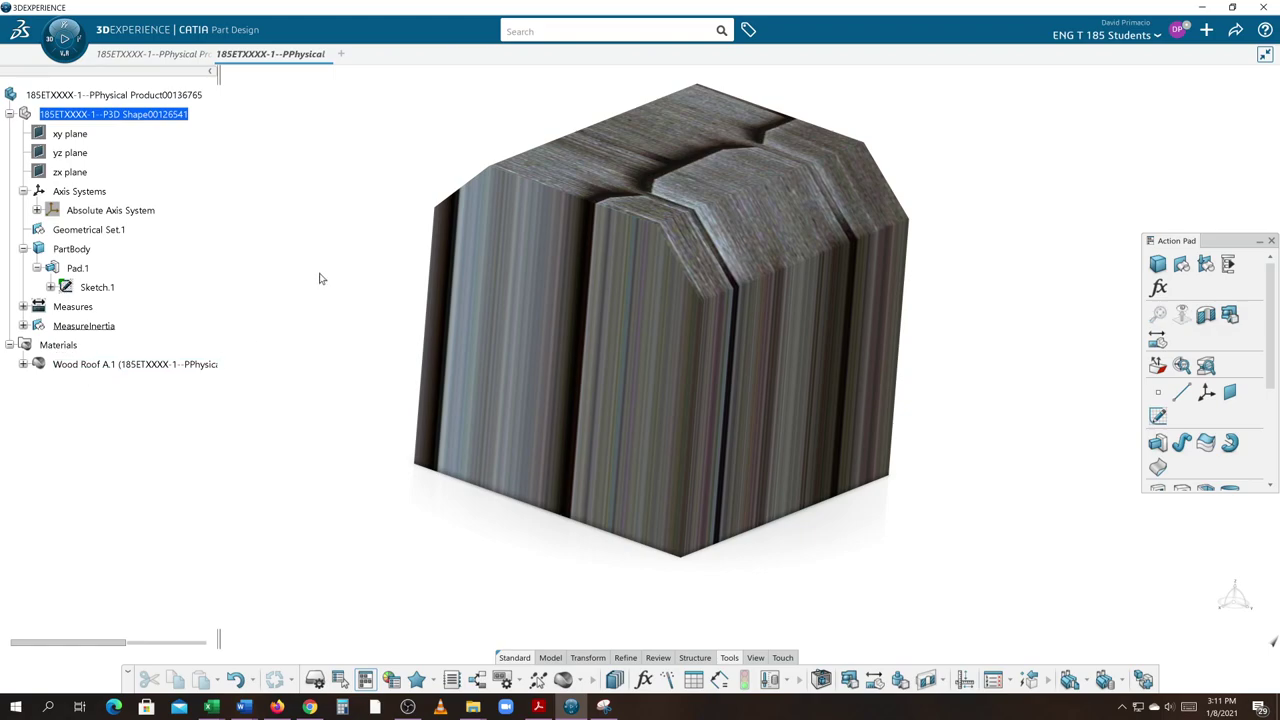
pyautogui.moveTo(358, 258); pyautogui.dragTo(400, 476, button='middle')
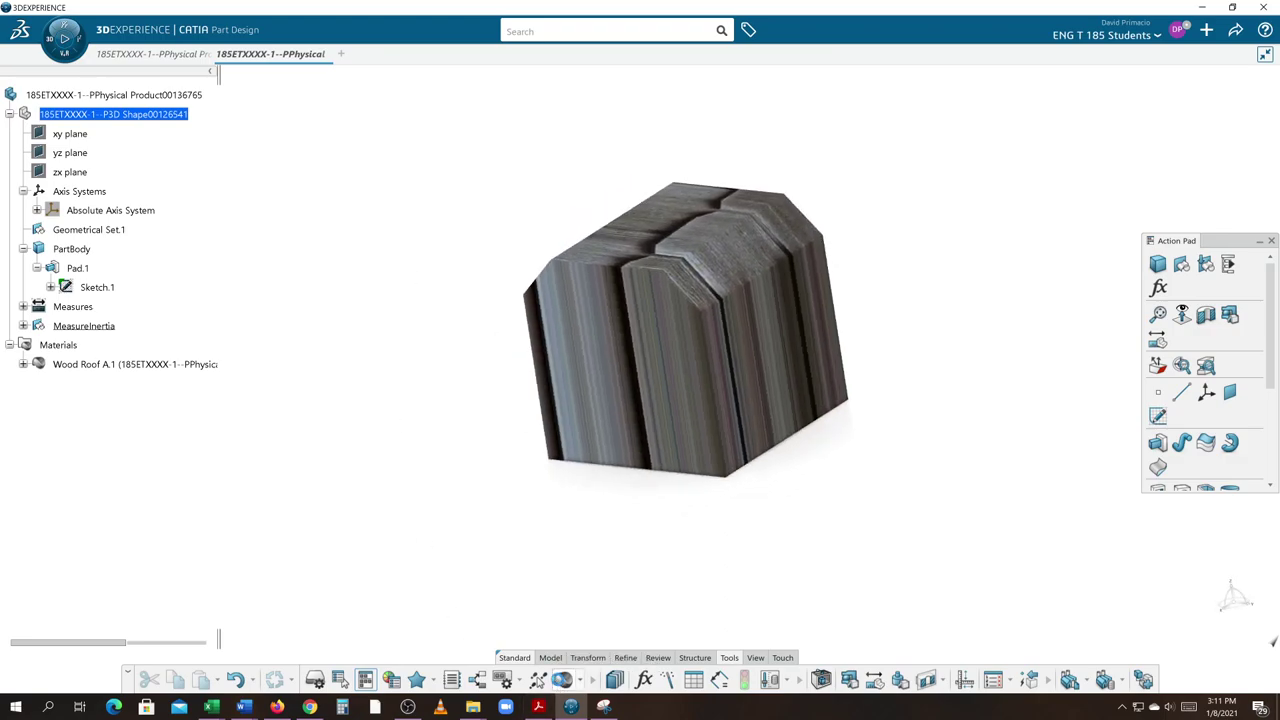
# - Repeat the "wood" search and apply the Wood Floor covering material to the block's 3D shape
pyautogui.click(559, 31)
pyautogui.click(561, 49)
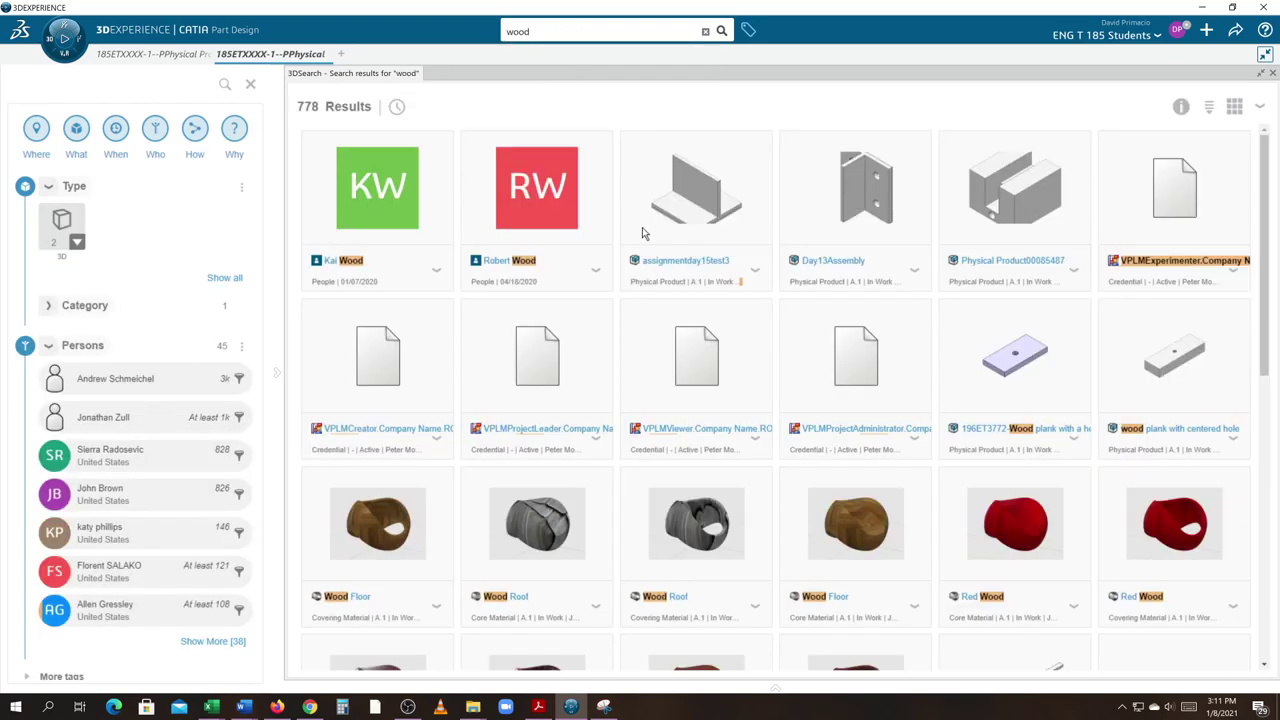
pyautogui.click(385, 528)
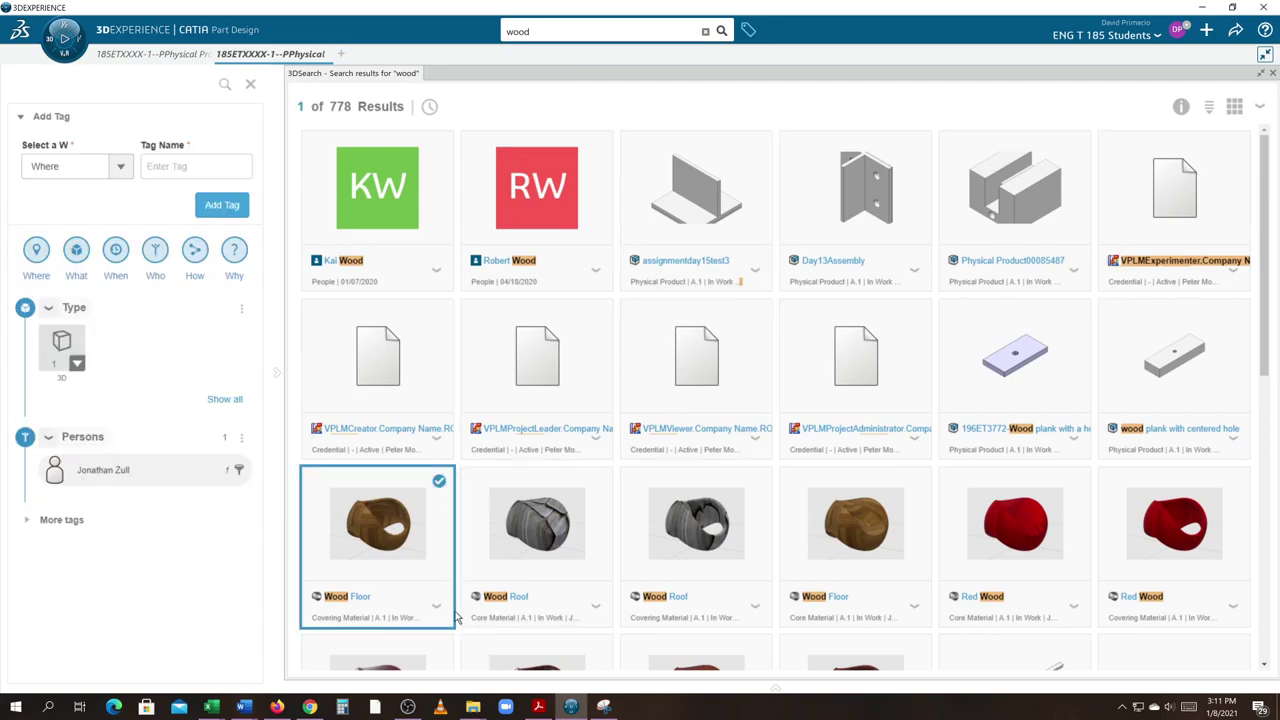
pyautogui.rightClick(546, 560)
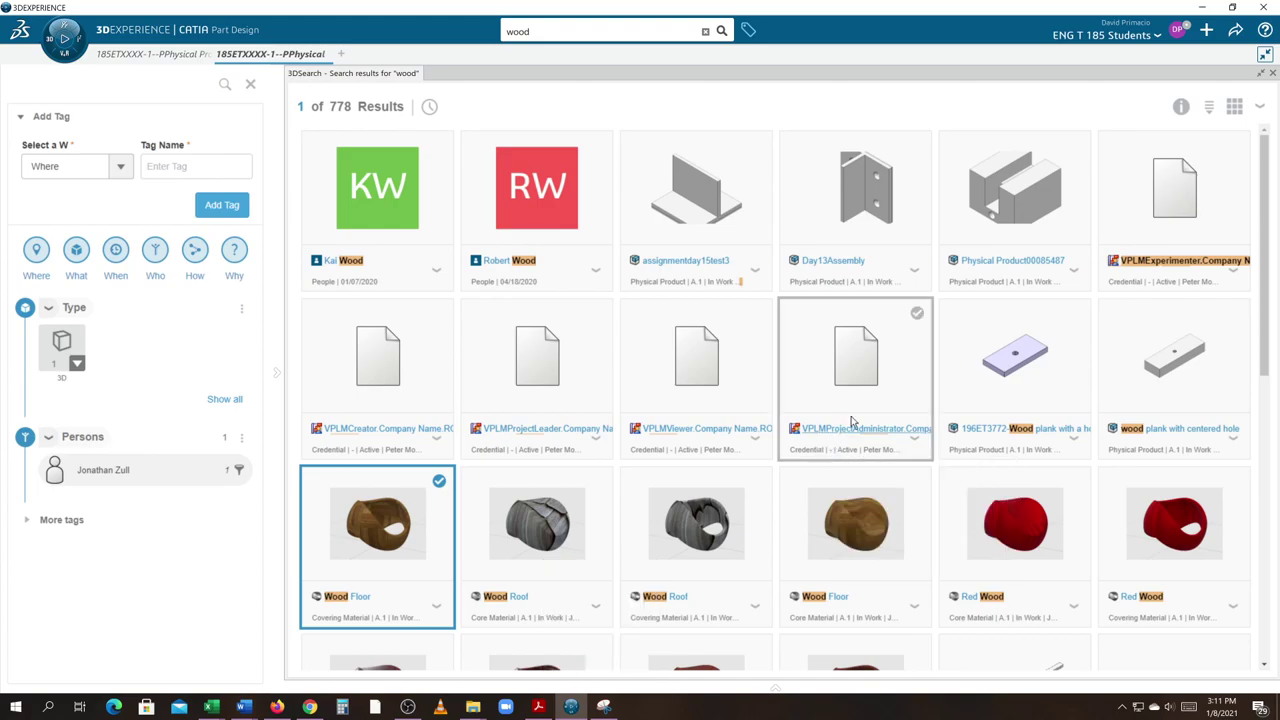
pyautogui.click(1272, 74)
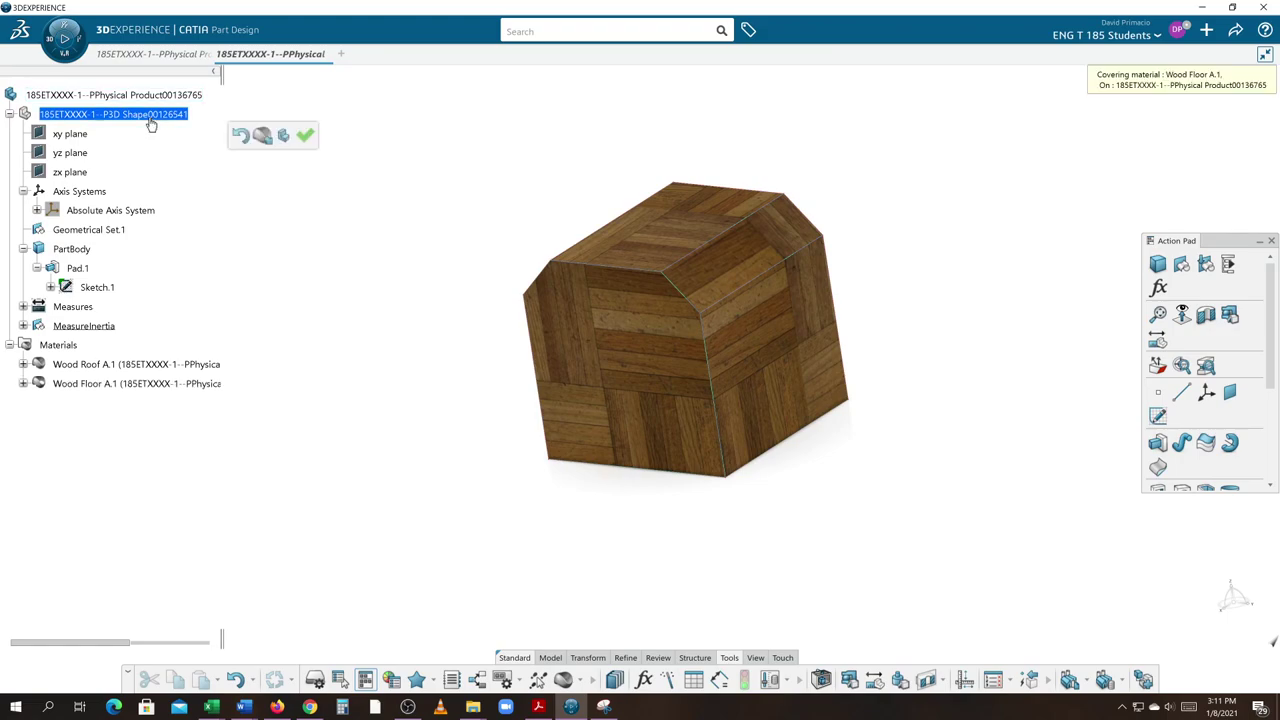
pyautogui.click(304, 136)
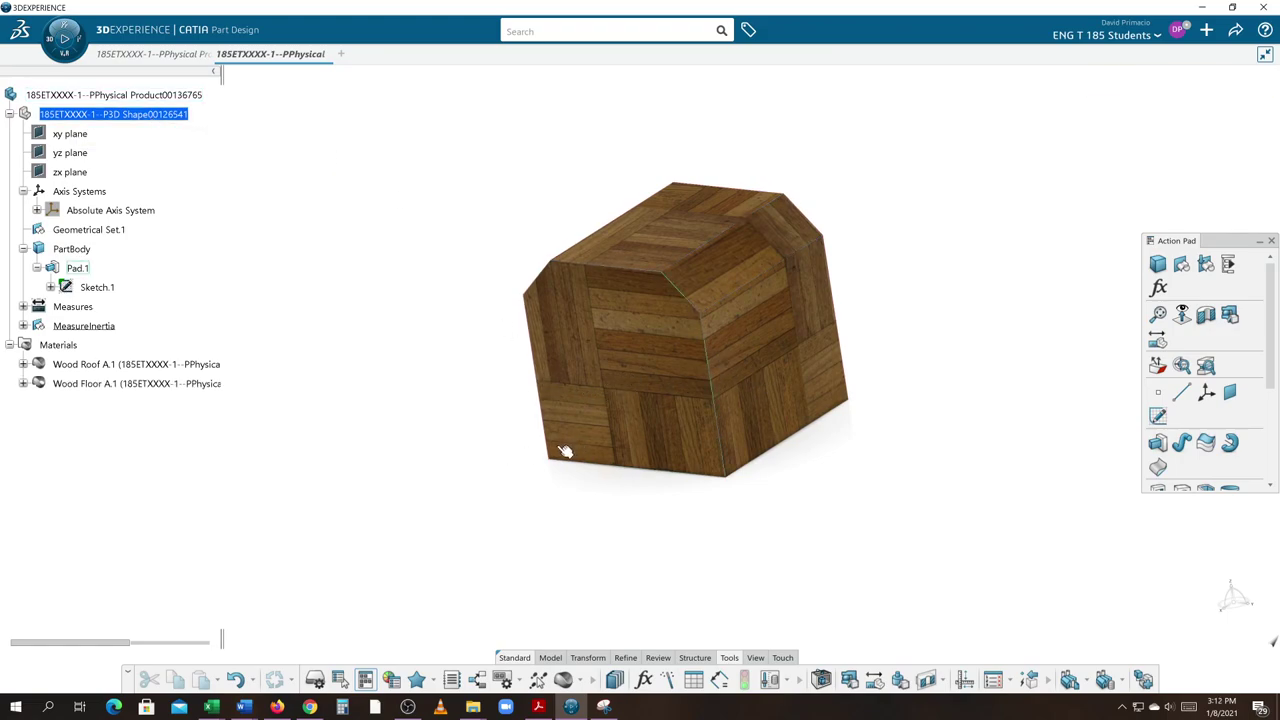
pyautogui.moveTo(561, 528); pyautogui.dragTo(591, 514, button='middle')
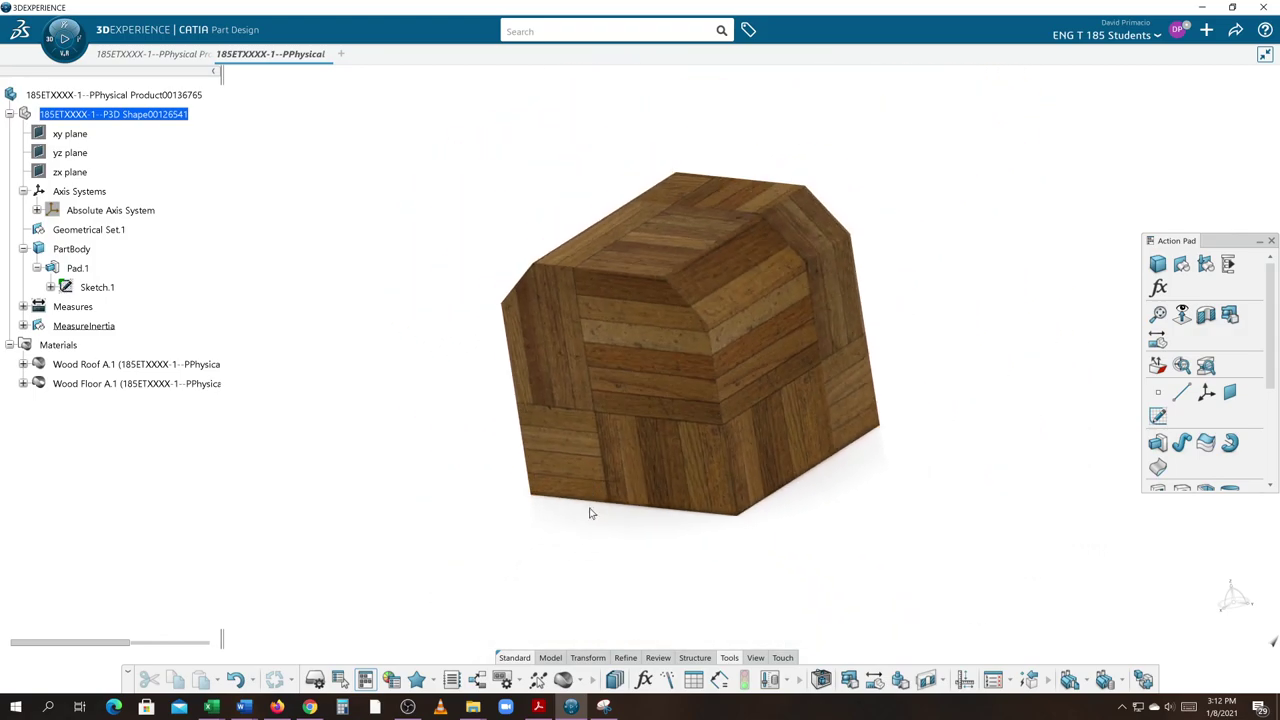
# - Search the materials for "wood" again and apply the Rosewood core material to the block's 3D shape
pyautogui.click(563, 680)
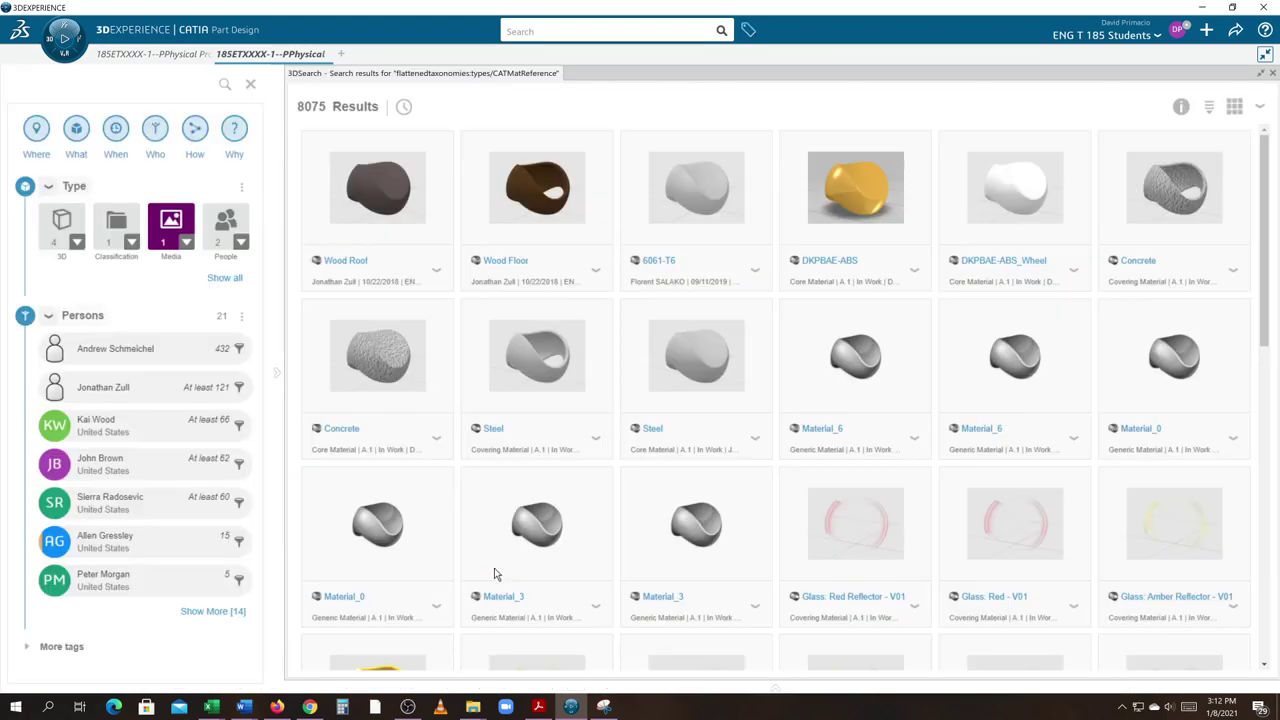
pyautogui.click(607, 31)
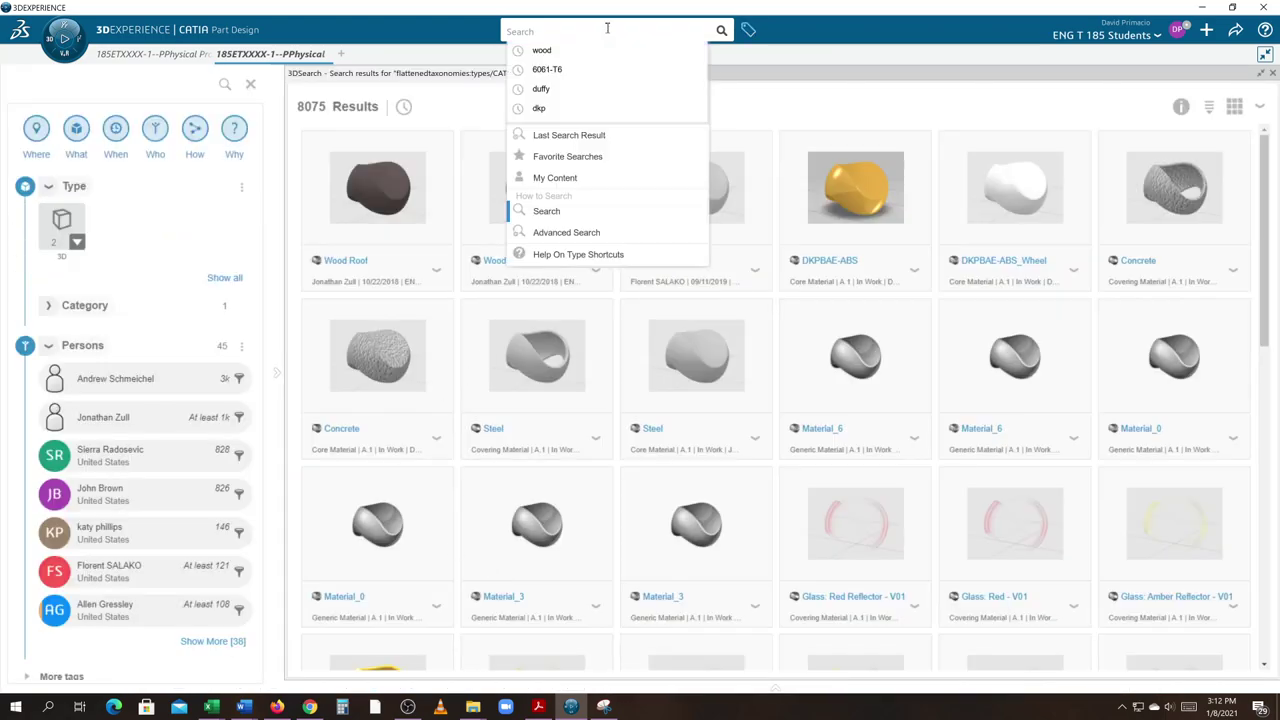
pyautogui.click(582, 50)
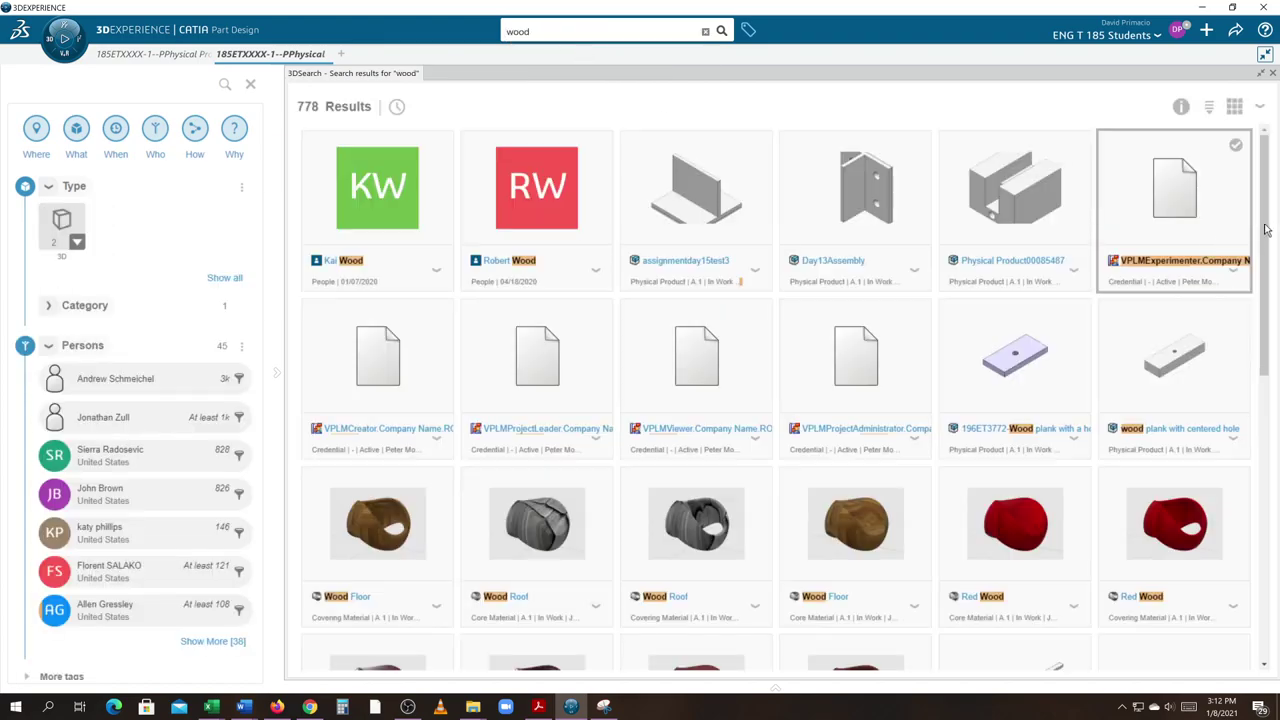
pyautogui.moveTo(1262, 226); pyautogui.dragTo(1277, 493)
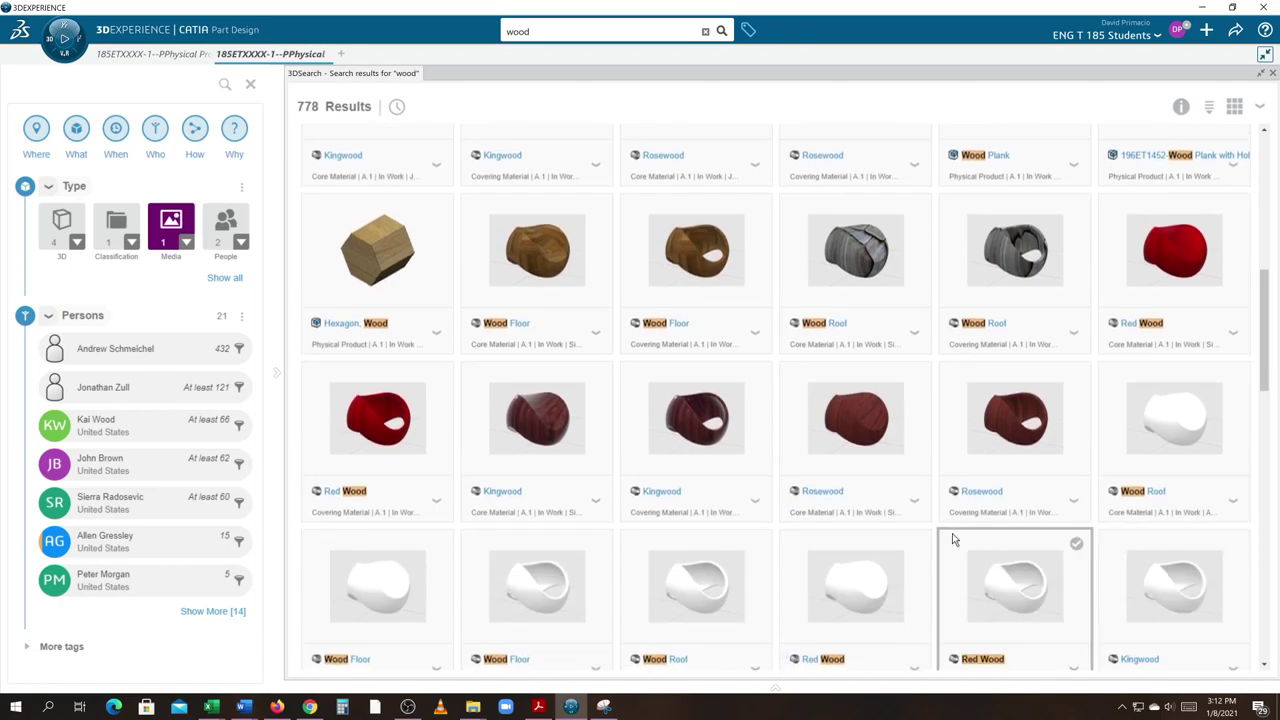
pyautogui.click(867, 490)
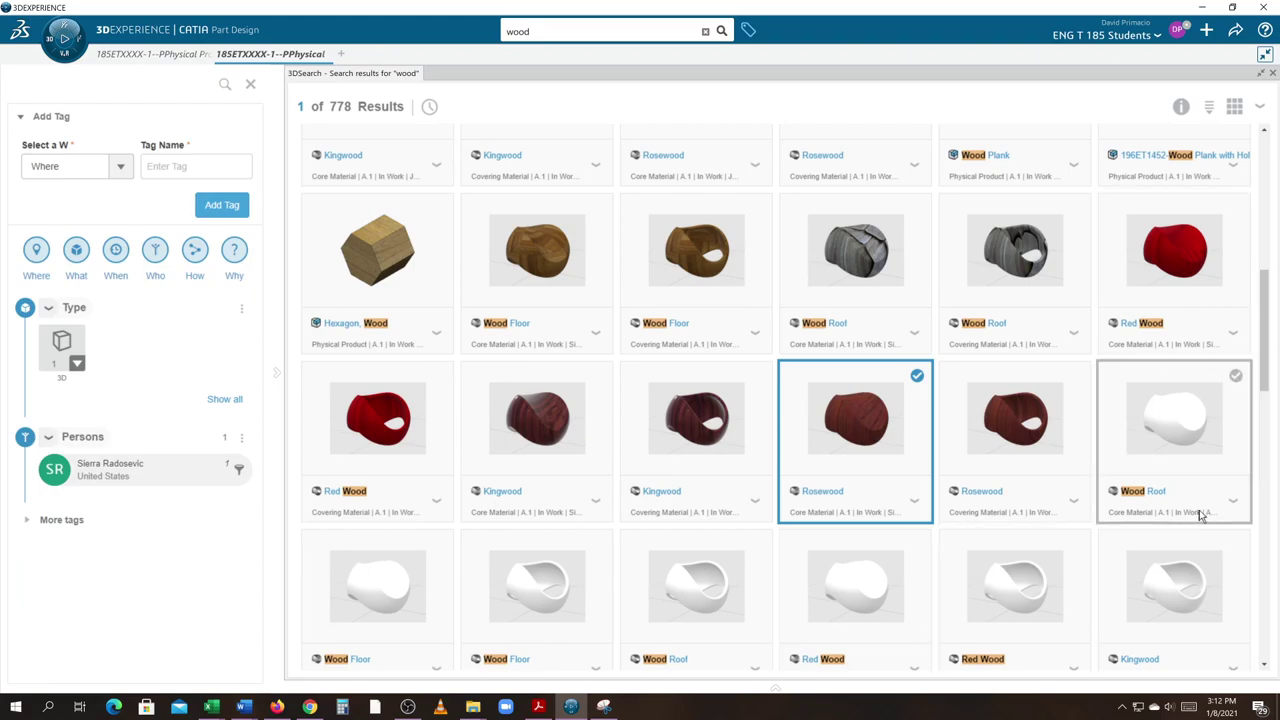
pyautogui.click(914, 505)
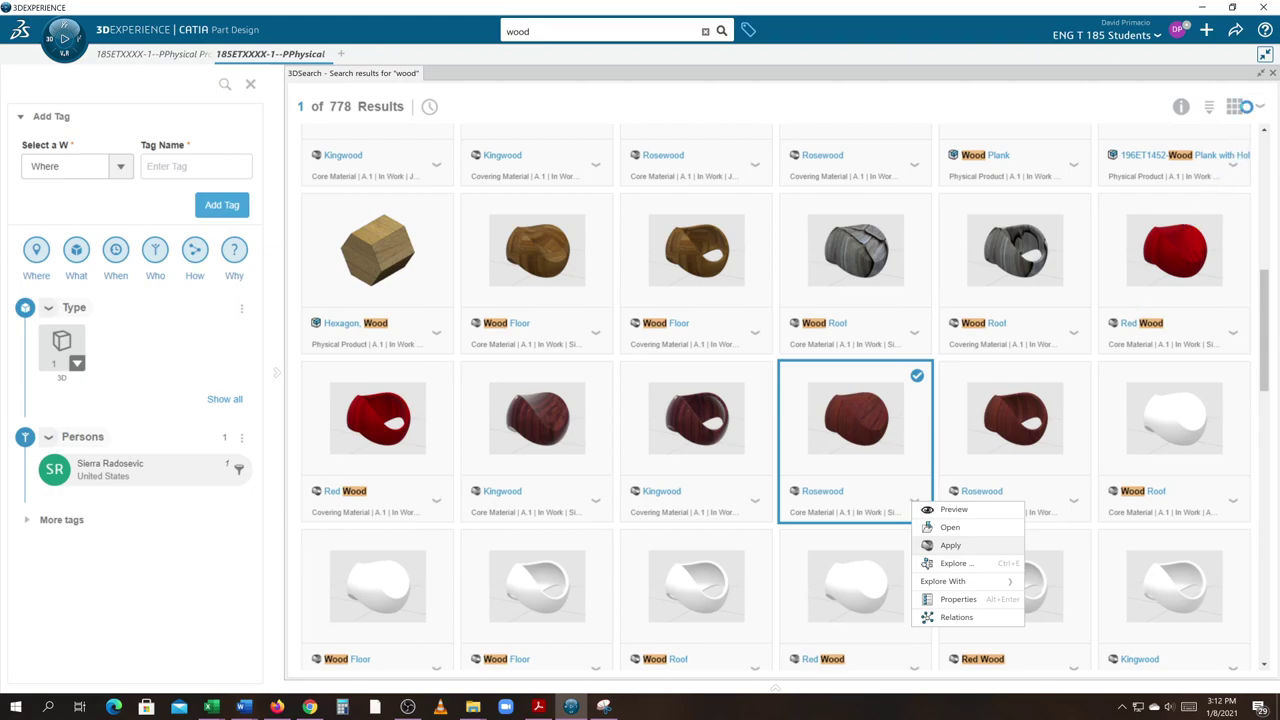
pyautogui.click(1245, 106)
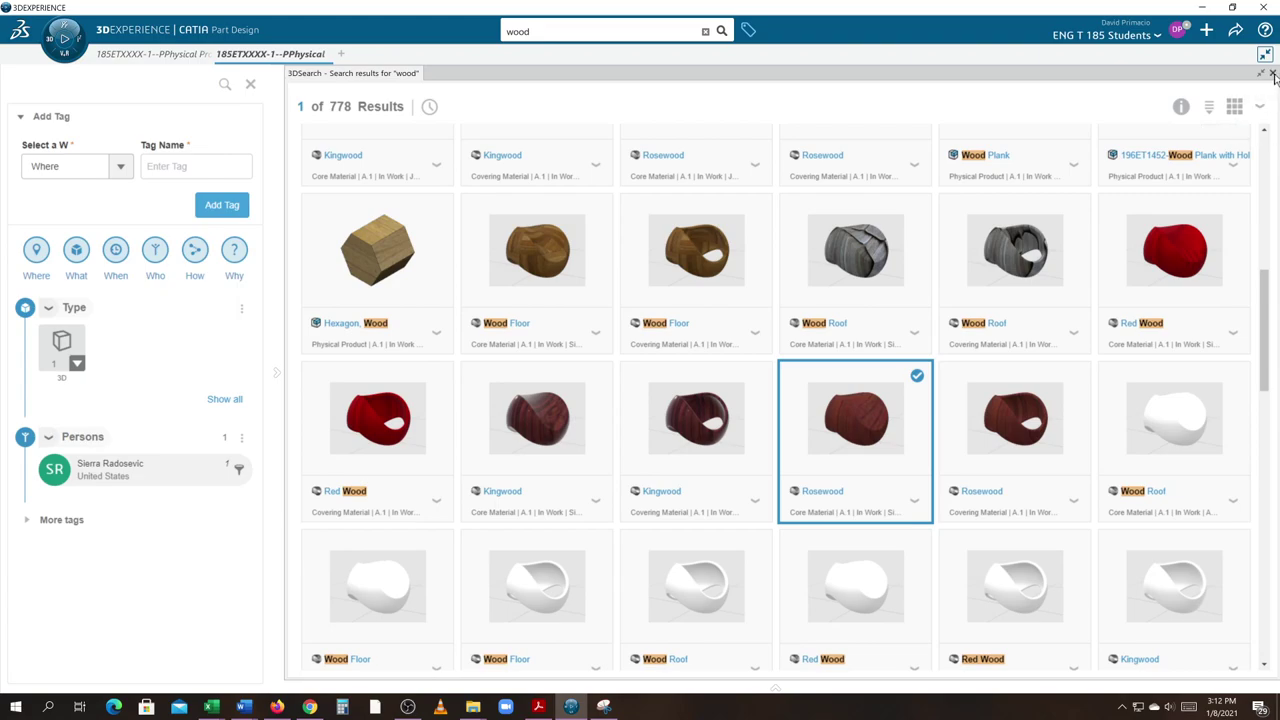
pyautogui.click(1273, 75)
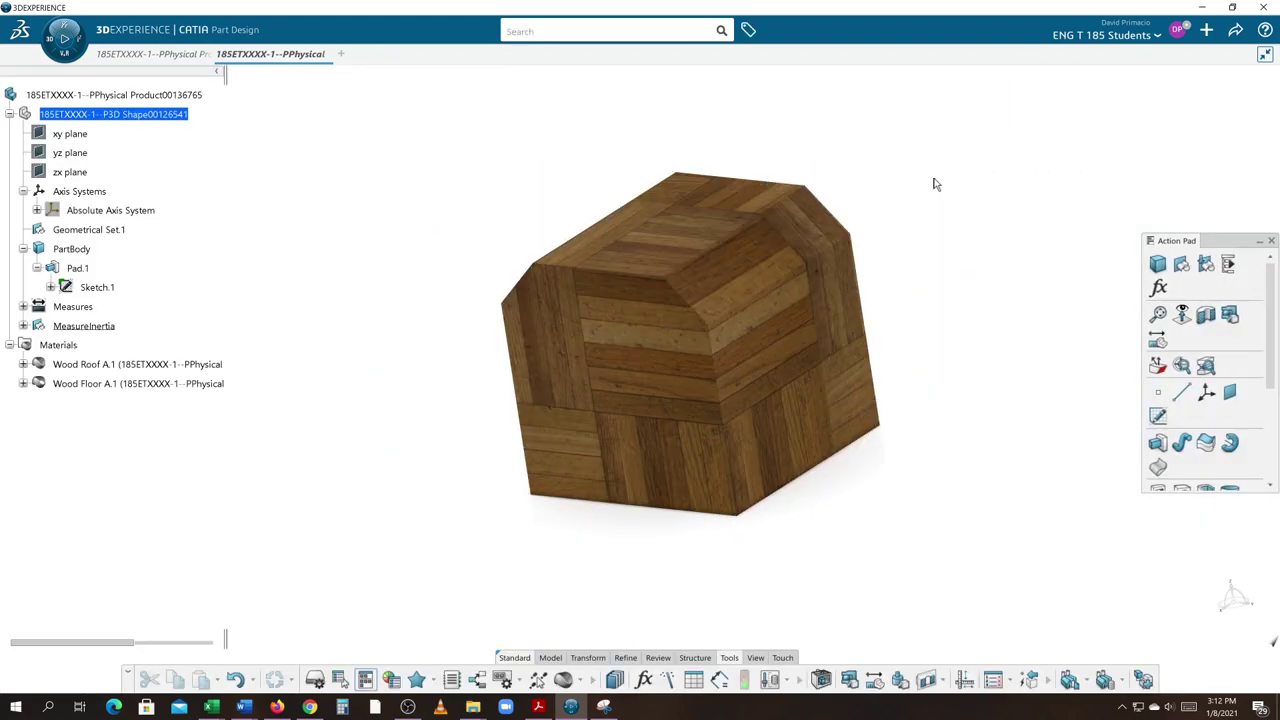
pyautogui.click(178, 118)
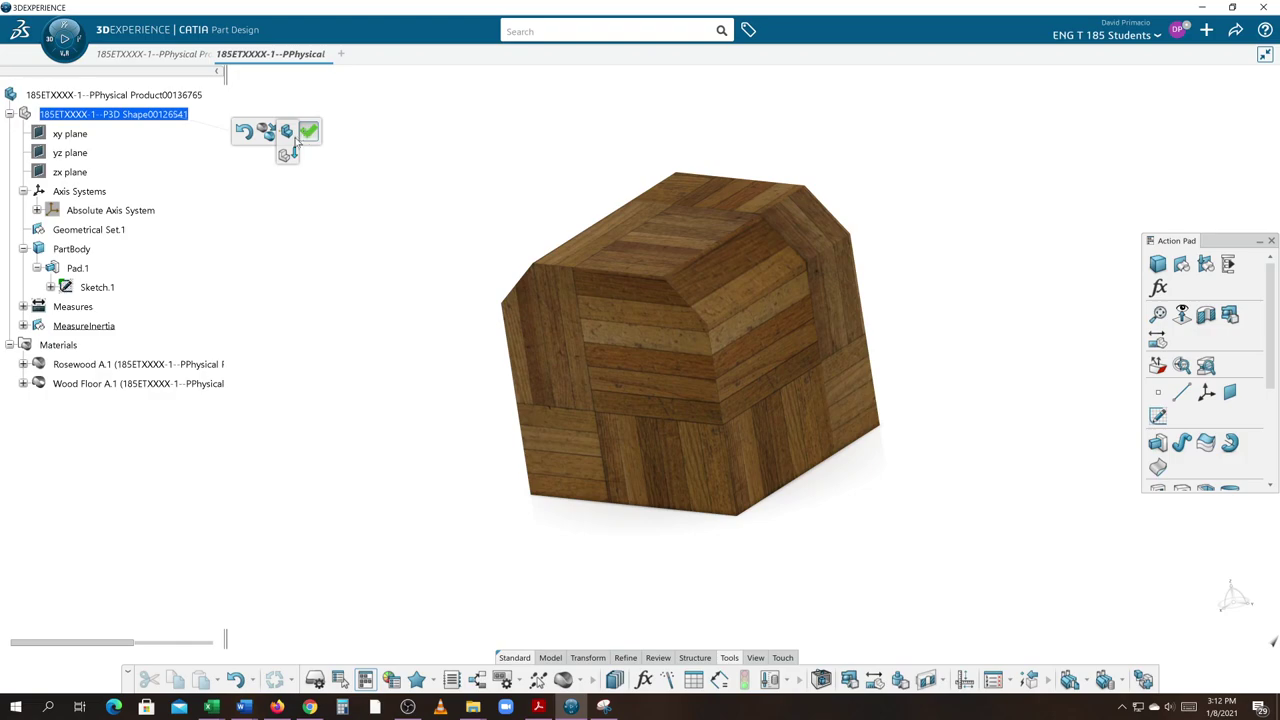
# - Expand the Wood Floor material and activate the root physical product from the Materials node
pyautogui.click(84, 386)
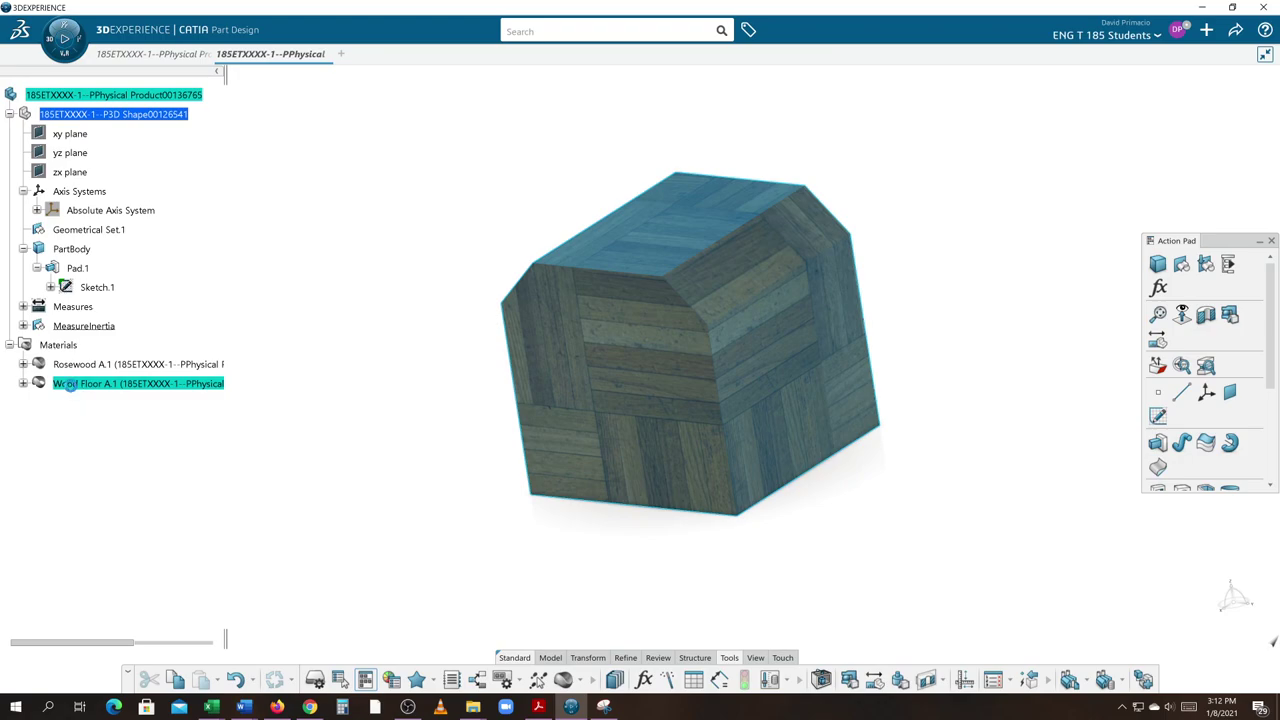
pyautogui.rightClick(70, 386)
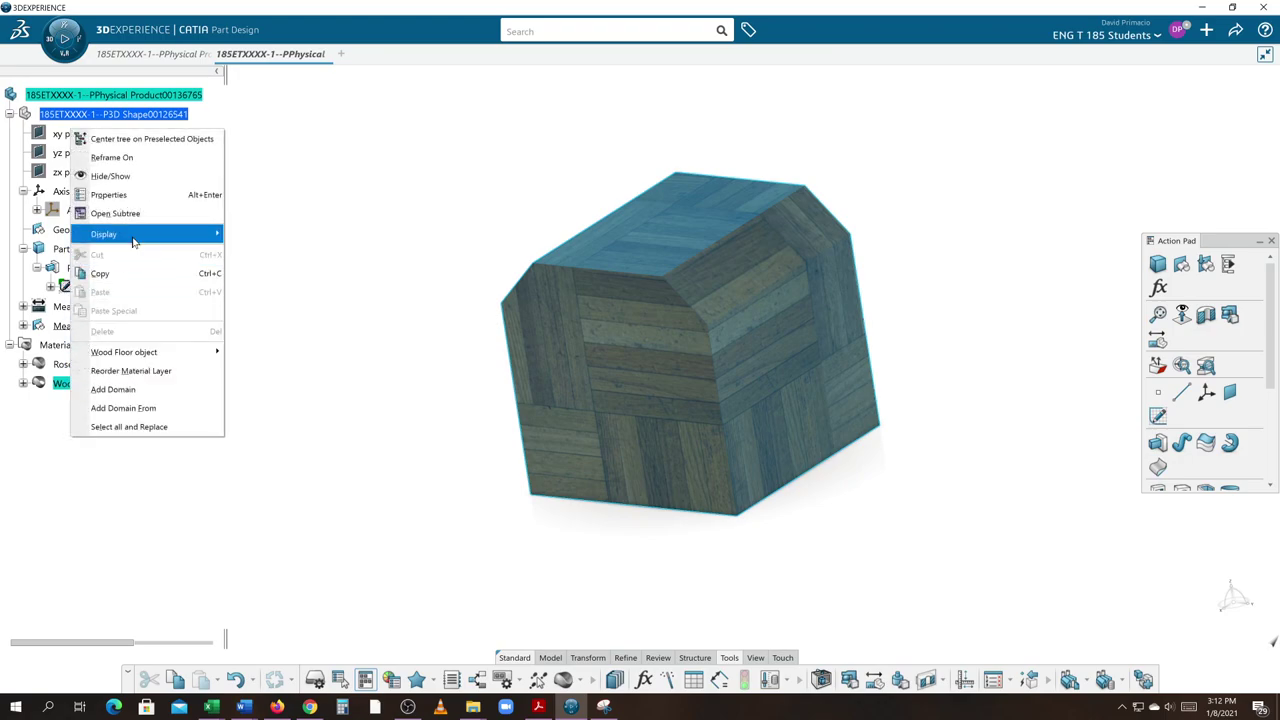
pyautogui.click(39, 412)
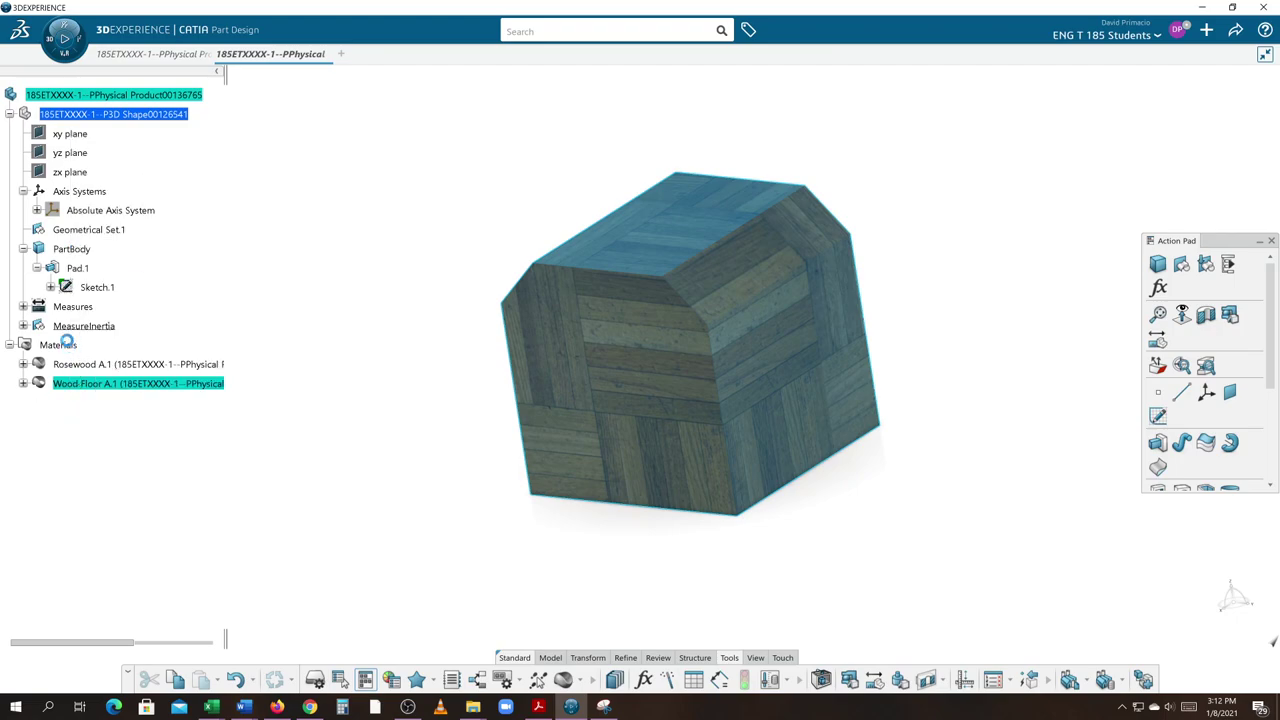
pyautogui.doubleClick(58, 344)
pyautogui.rightClick(66, 345)
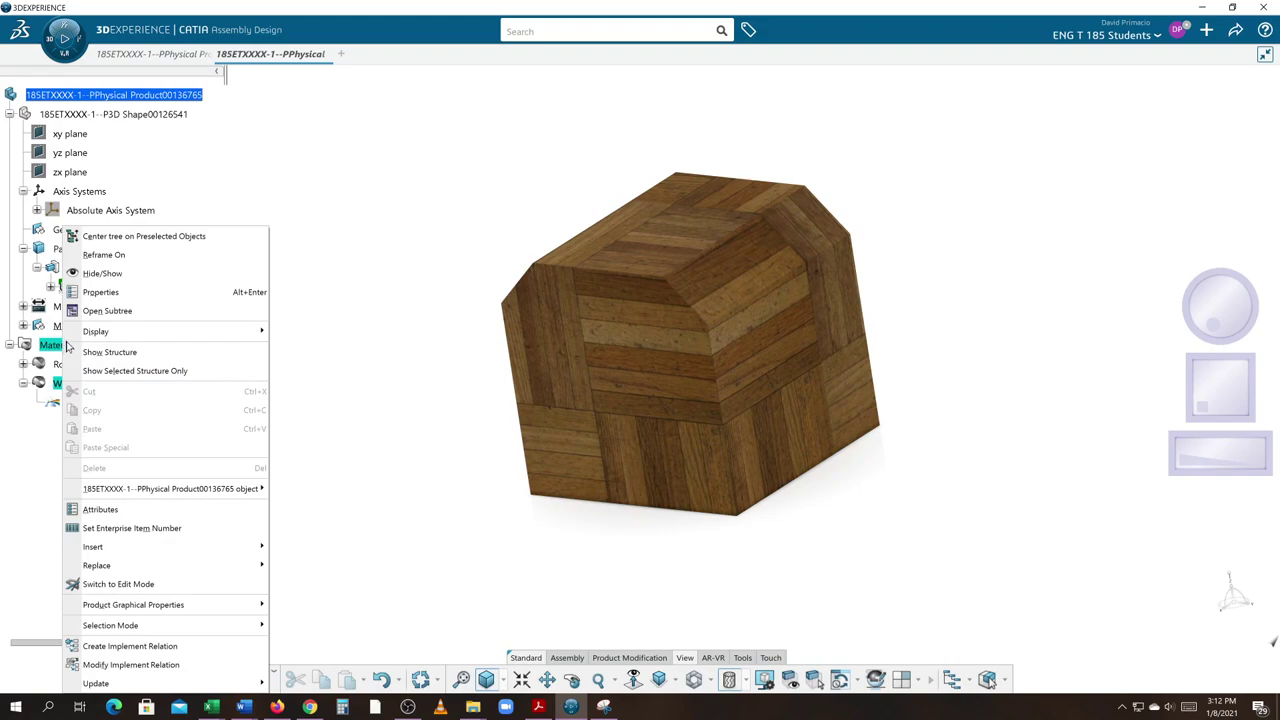
pyautogui.click(337, 381)
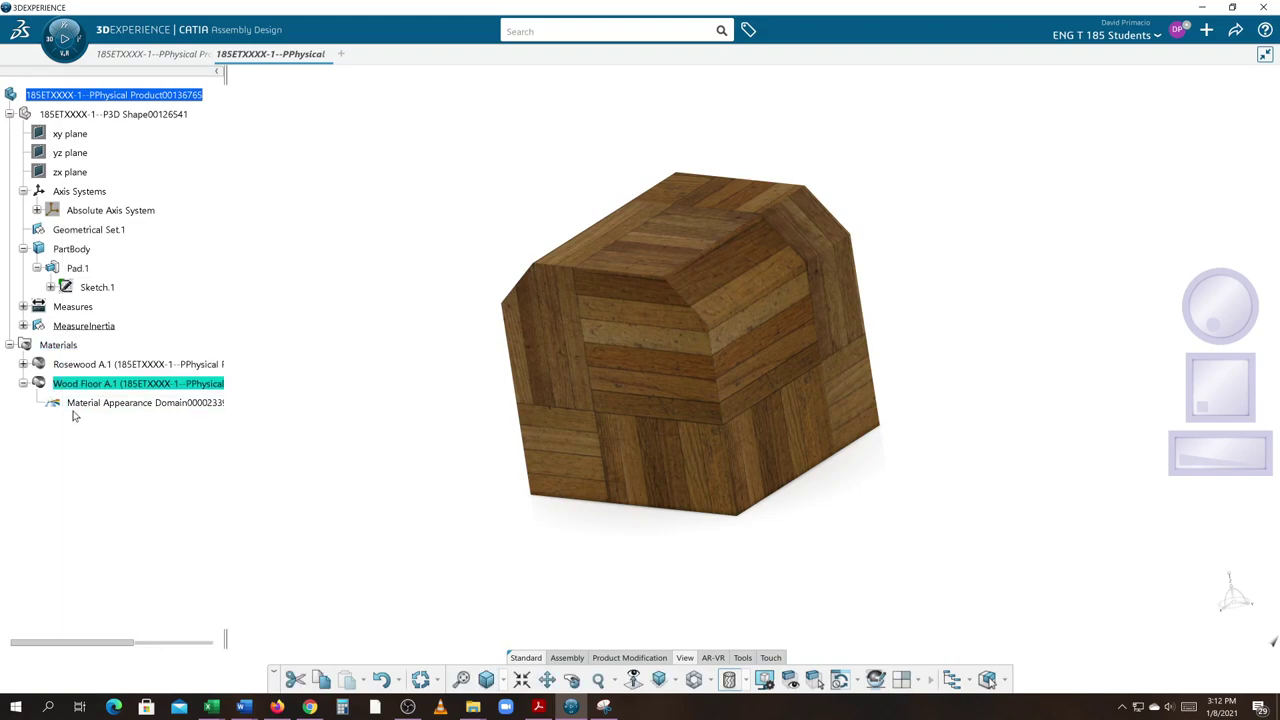
pyautogui.rightClick(54, 347)
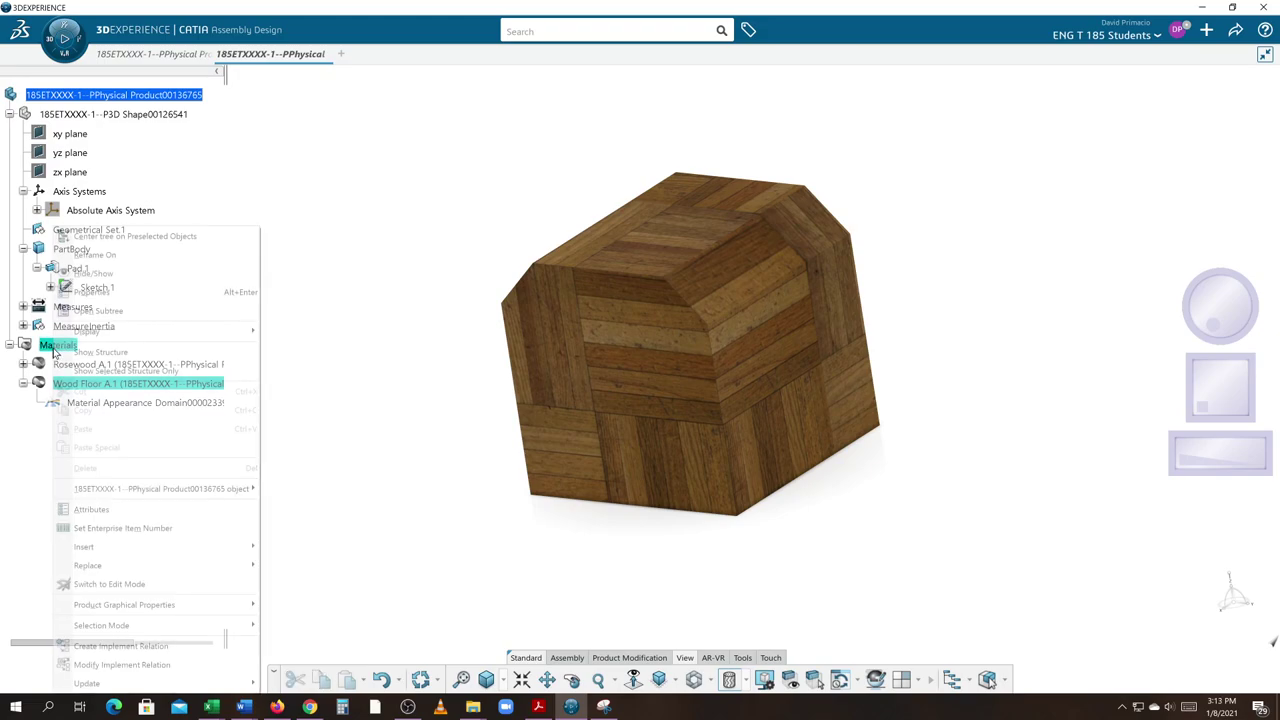
pyautogui.click(405, 412)
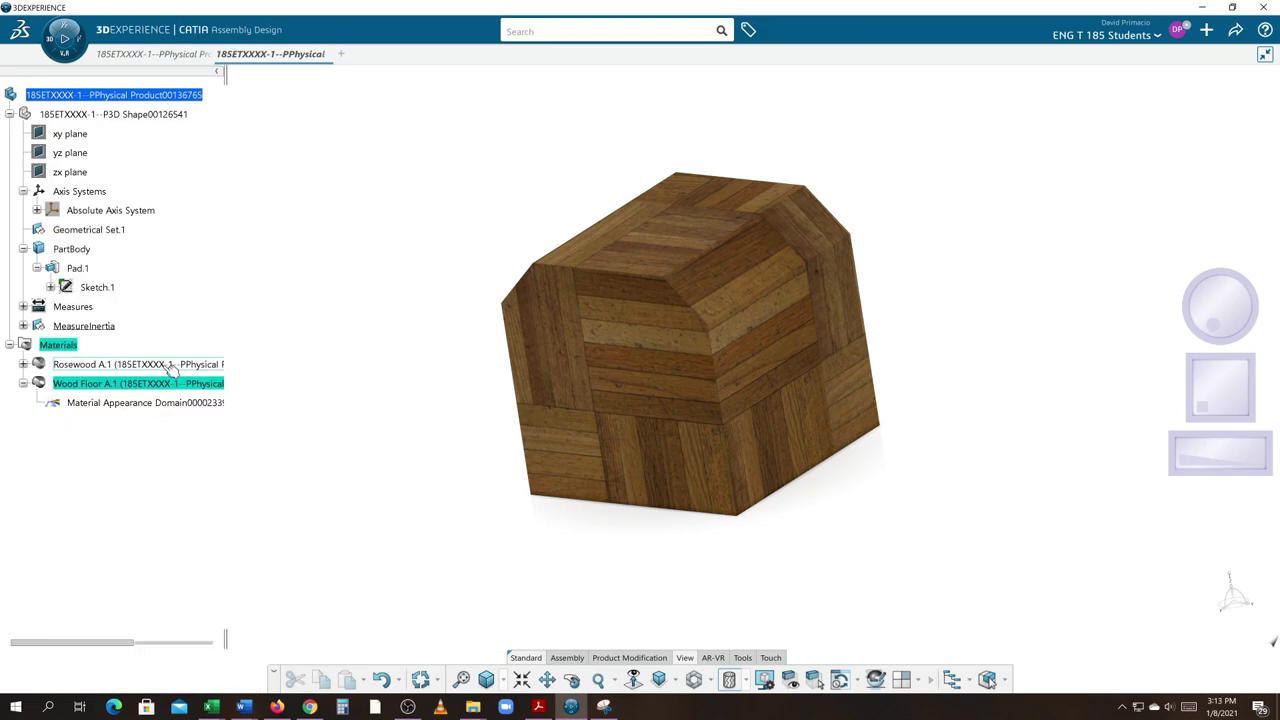
# - Delete the Rosewood and Wood Floor materials applied to the block
pyautogui.click(118, 366)
pyautogui.rightClick(118, 366)
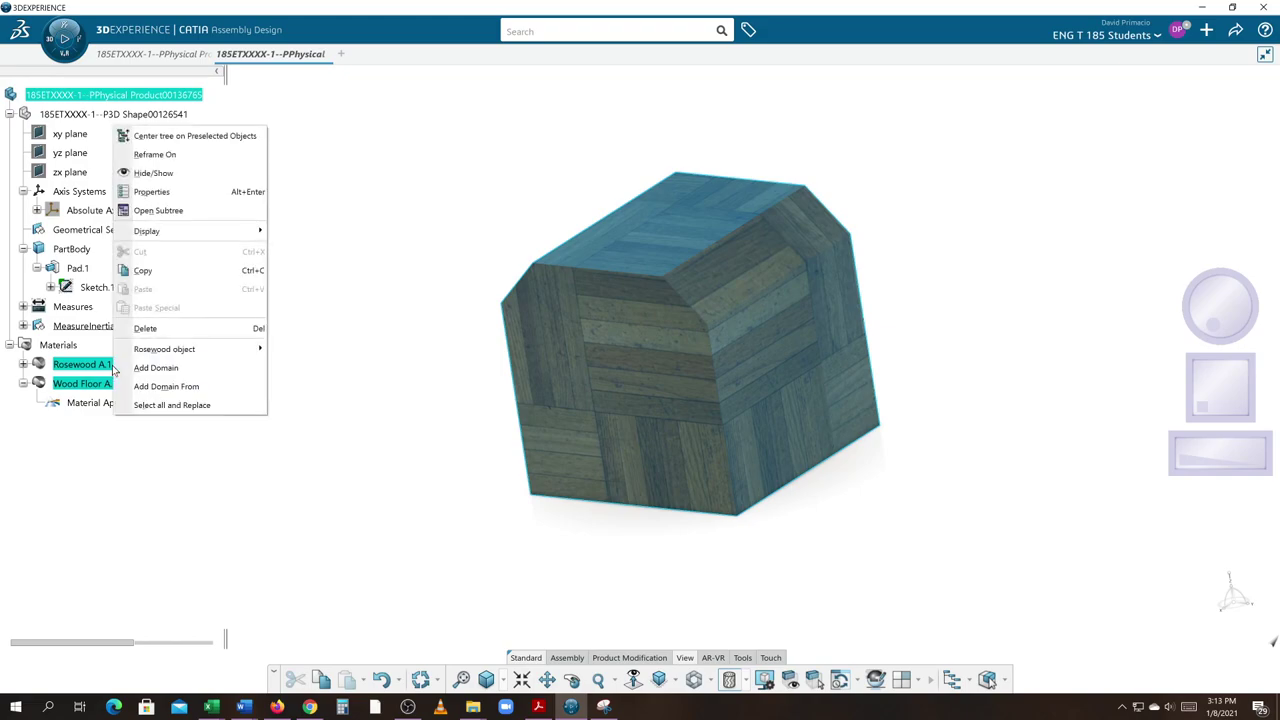
pyautogui.click(147, 332)
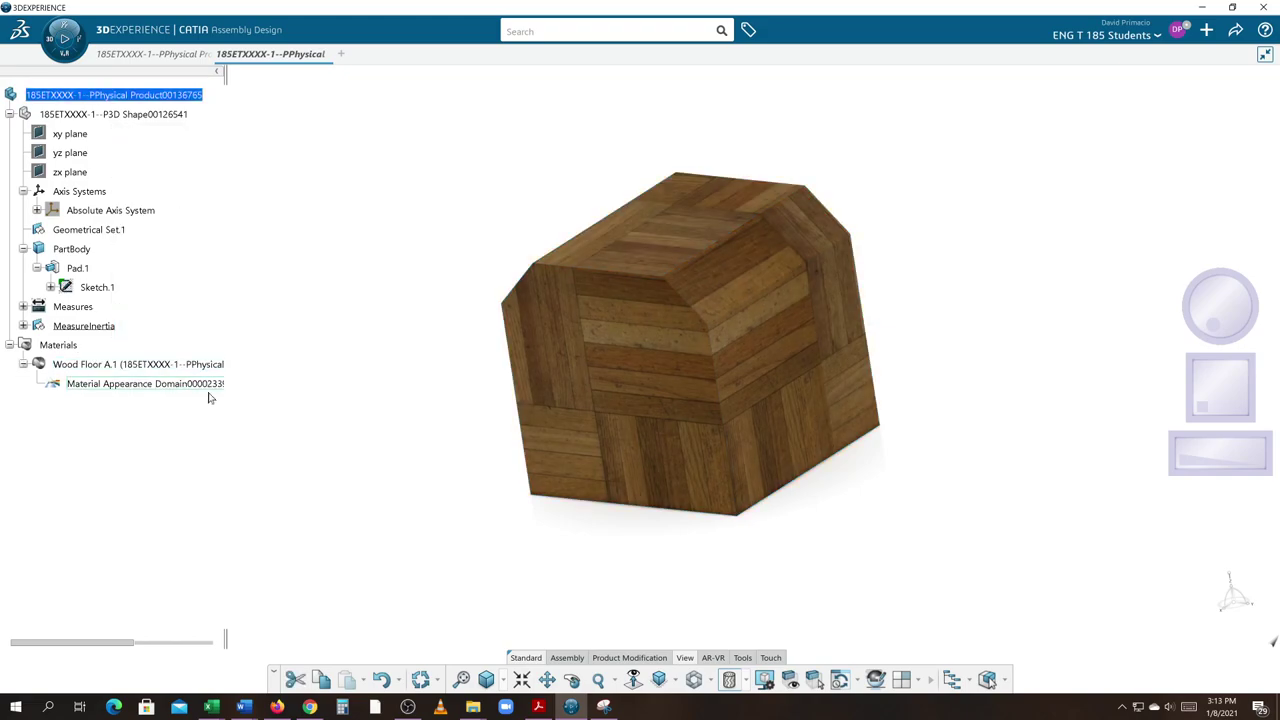
pyautogui.rightClick(143, 366)
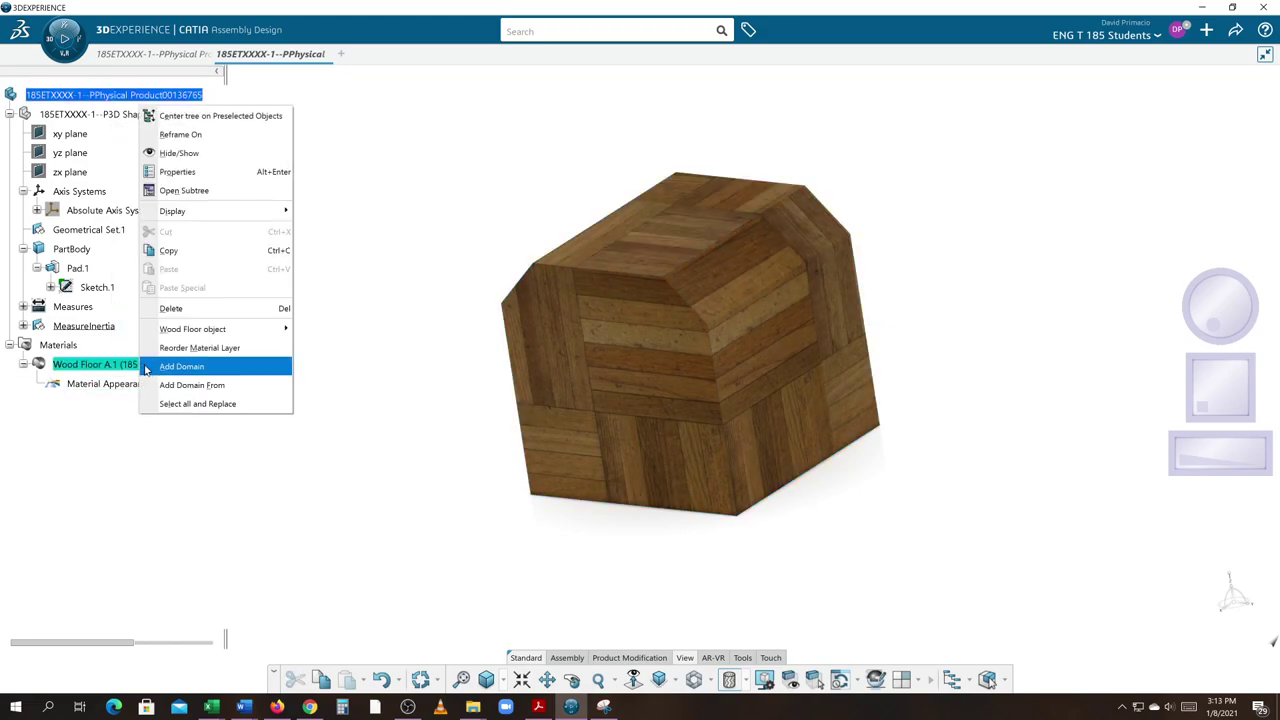
pyautogui.click(170, 308)
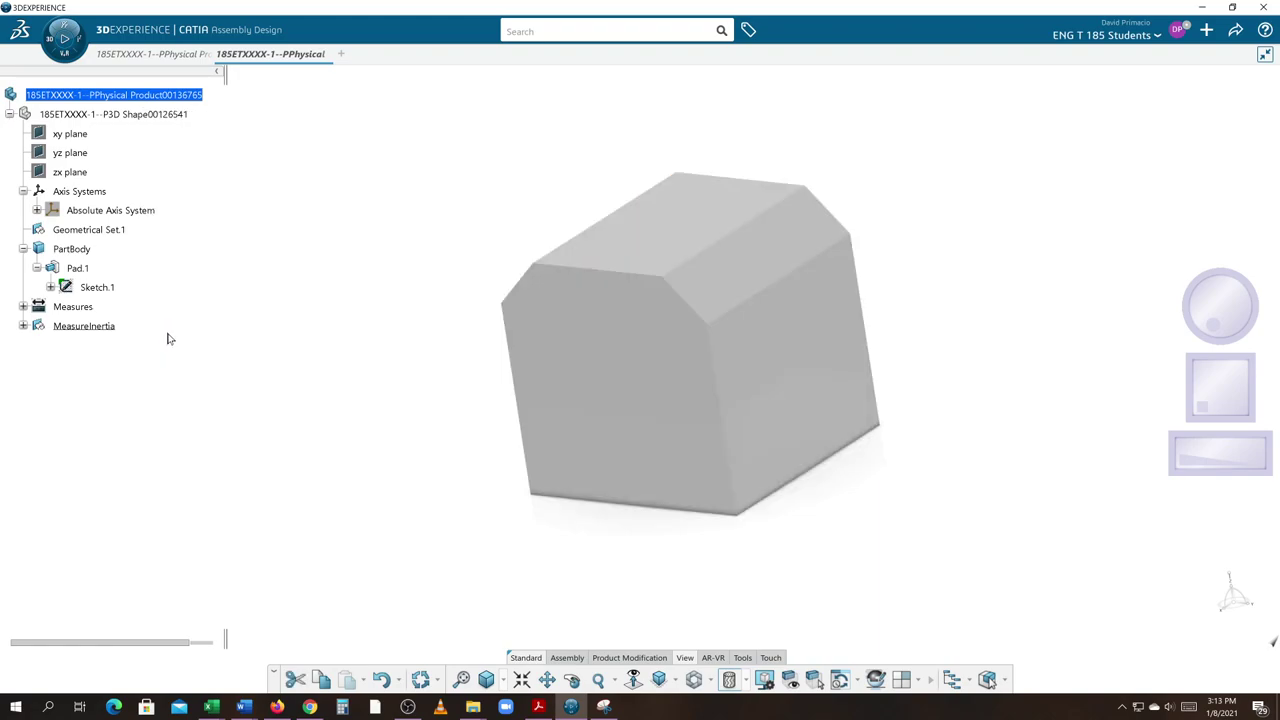
# - Try switching to Part Design by launching its app, and return to the block's existing document
pyautogui.moveTo(426, 435); pyautogui.dragTo(591, 514, button='middle')
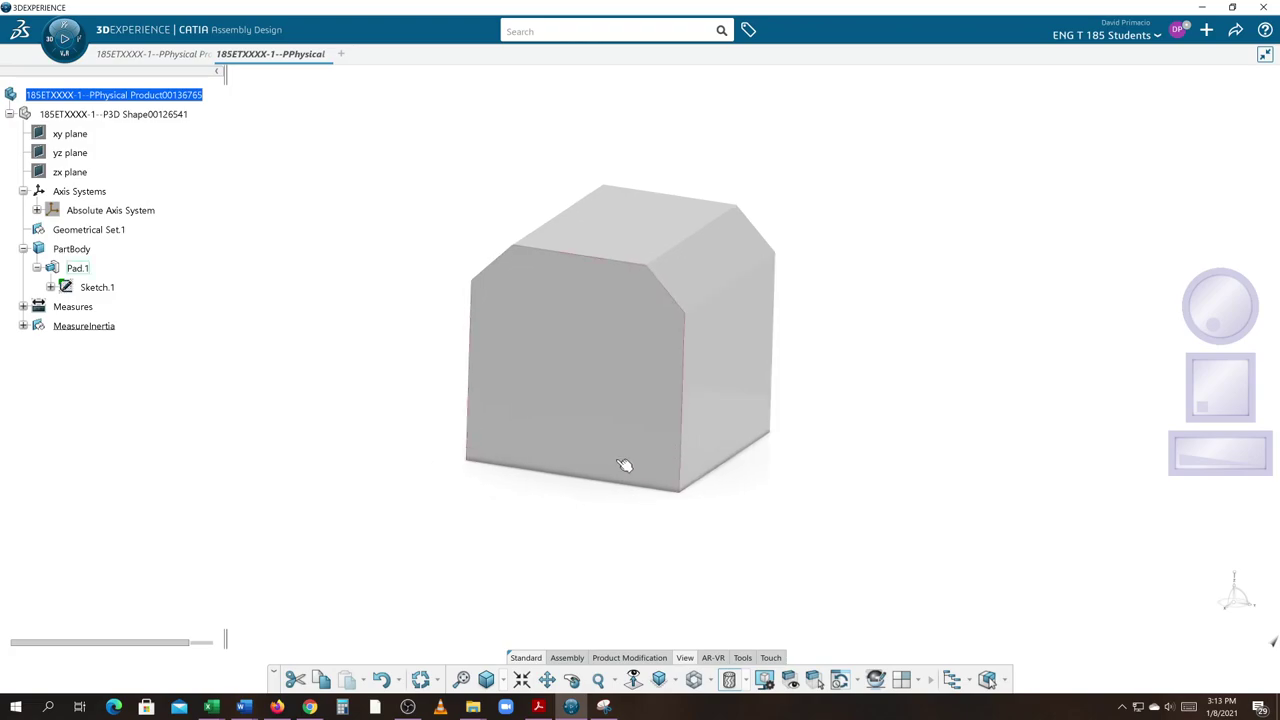
pyautogui.moveTo(666, 526); pyautogui.dragTo(746, 551, button='middle')
pyautogui.moveTo(528, 466); pyautogui.dragTo(671, 608, button='middle')
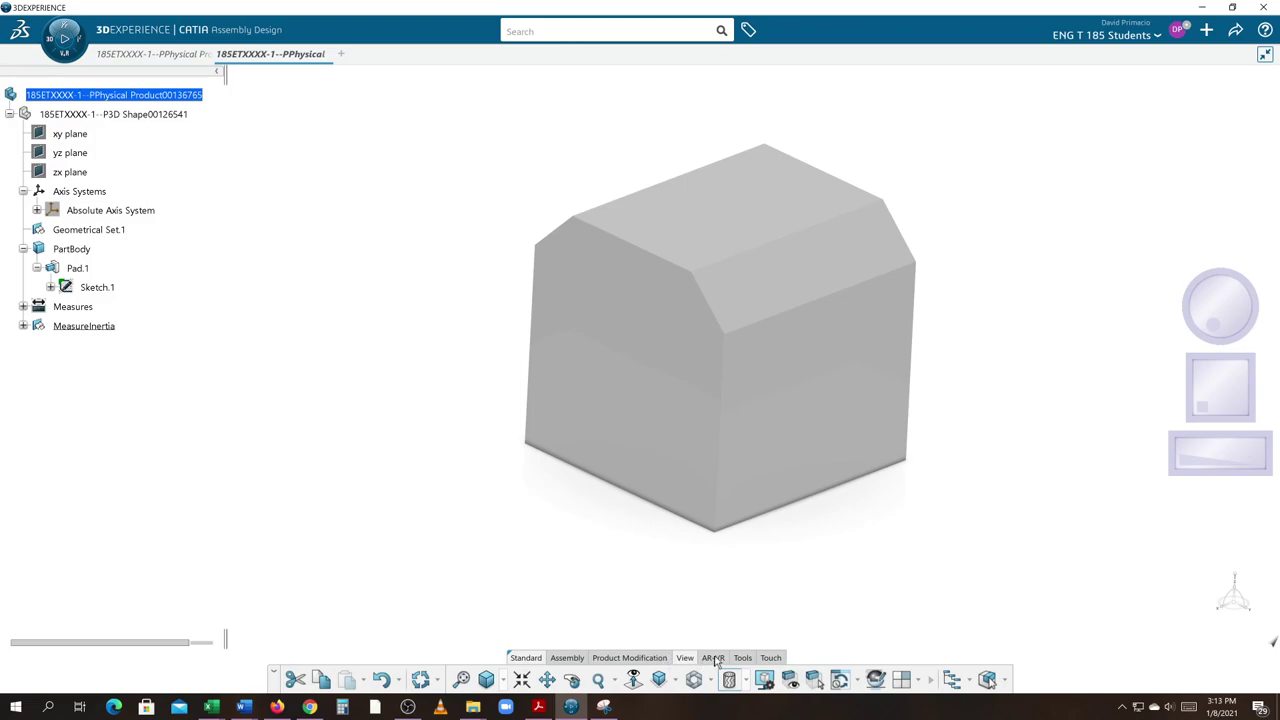
pyautogui.click(742, 658)
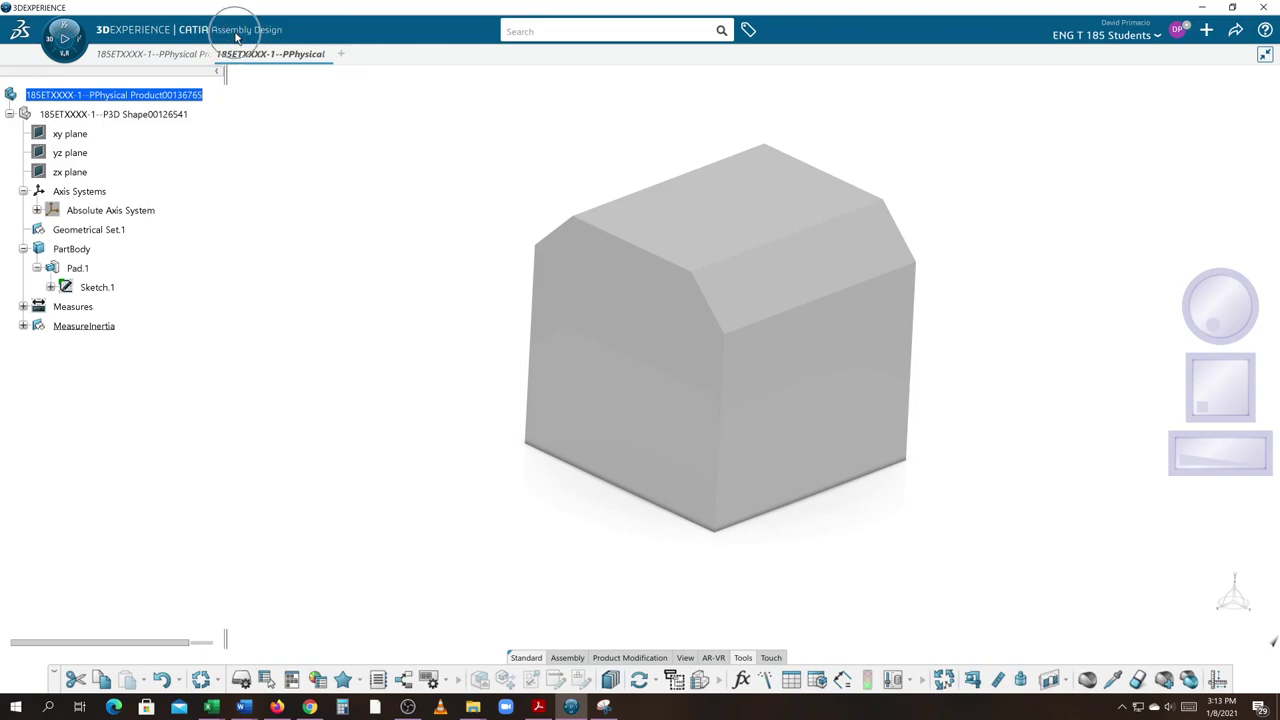
pyautogui.click(52, 42)
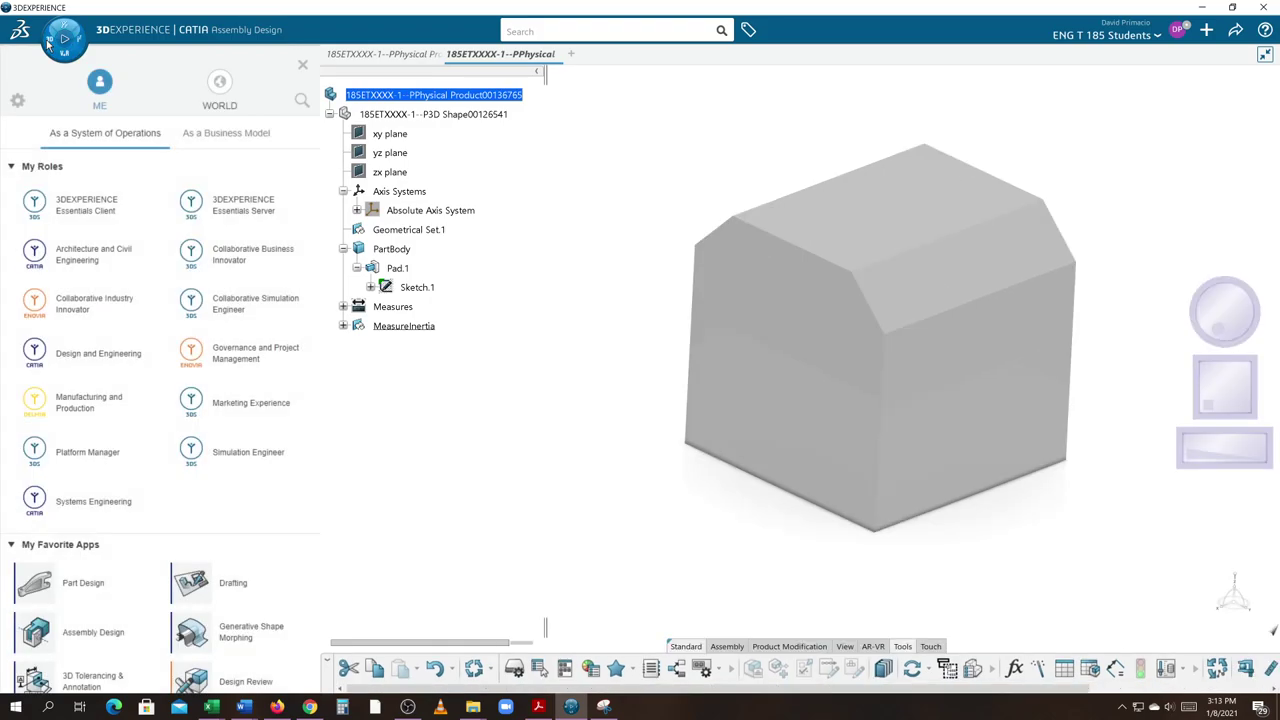
pyautogui.click(20, 592)
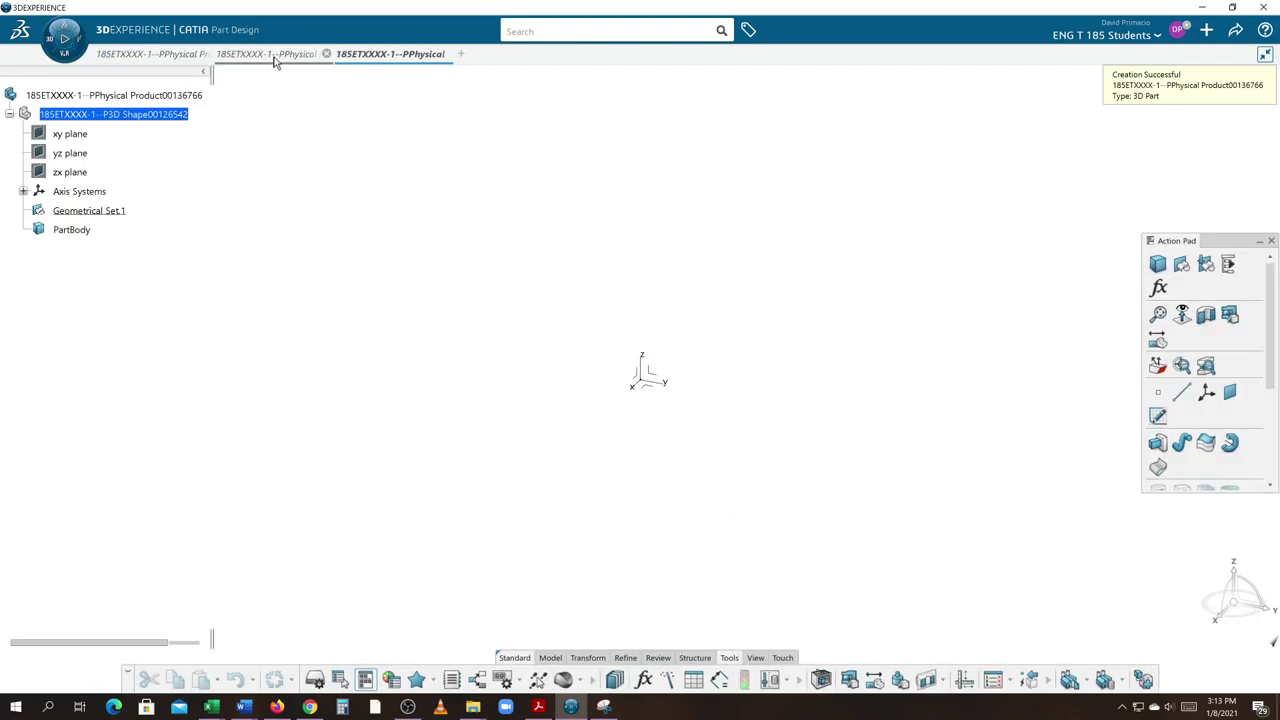
pyautogui.click(270, 55)
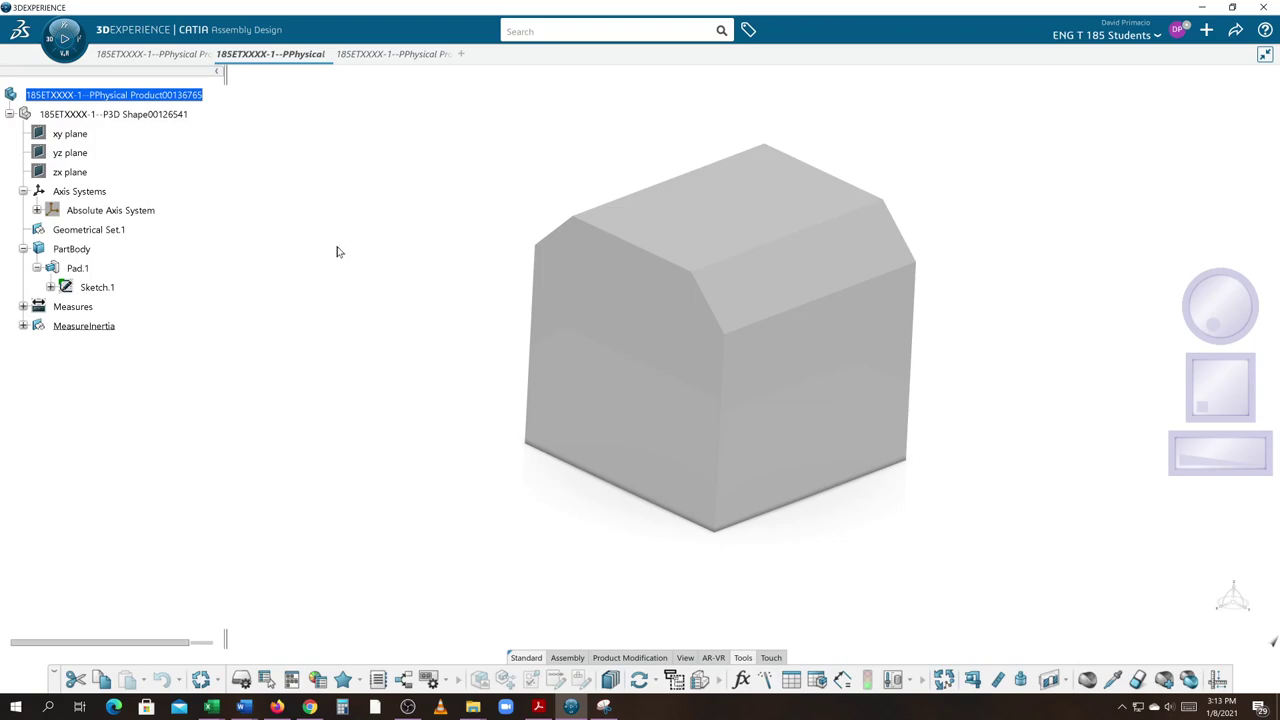
# - Activate the block's 3D shape for editing in Part Design
pyautogui.doubleClick(112, 115)
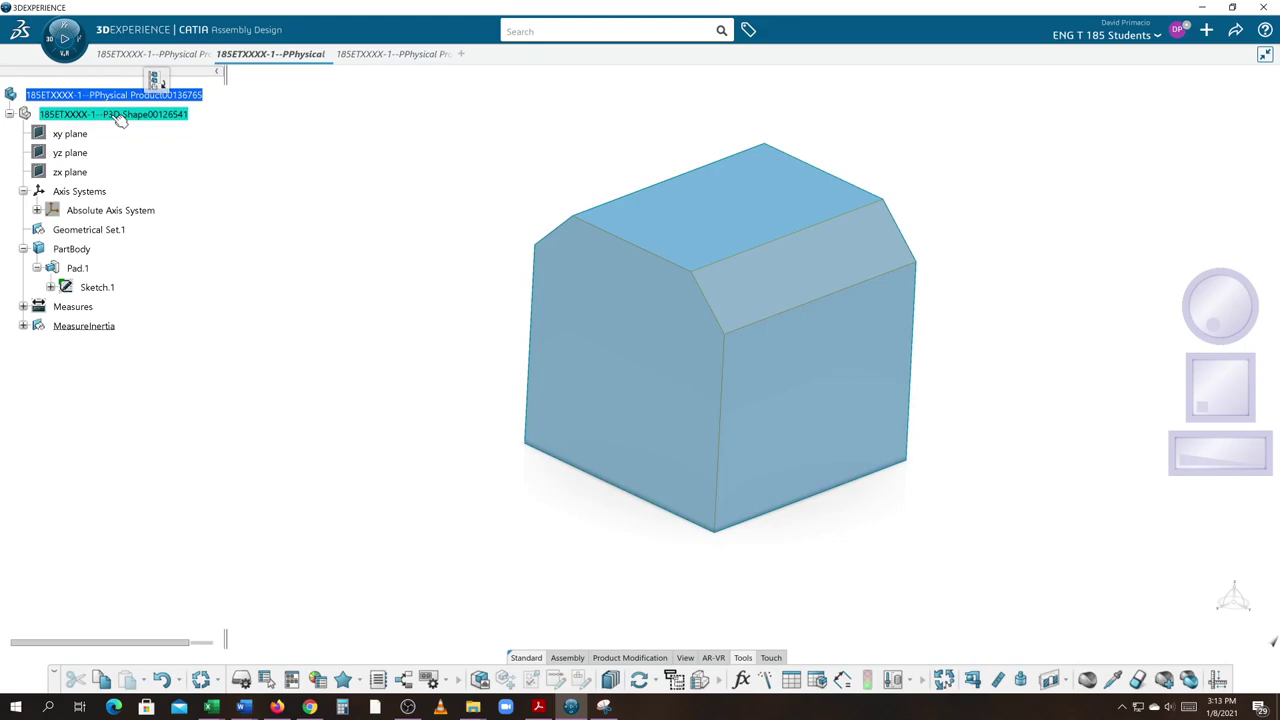
pyautogui.click(9, 115)
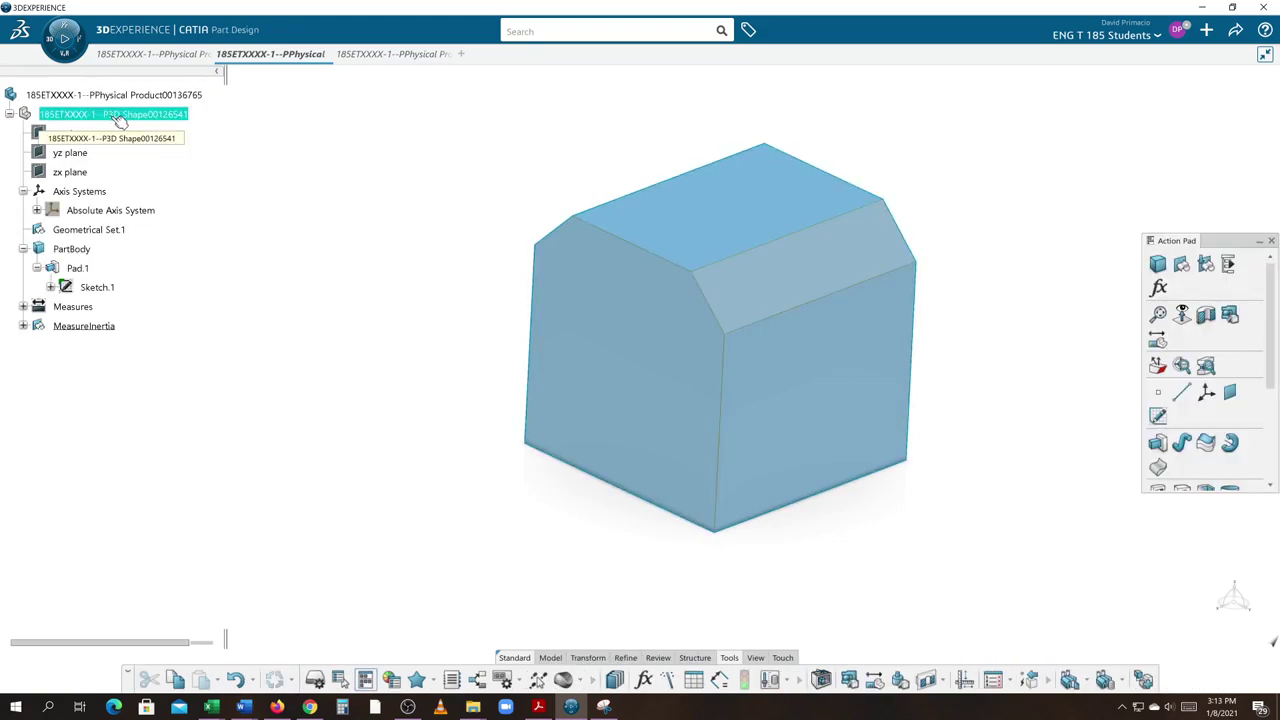
pyautogui.click(196, 171)
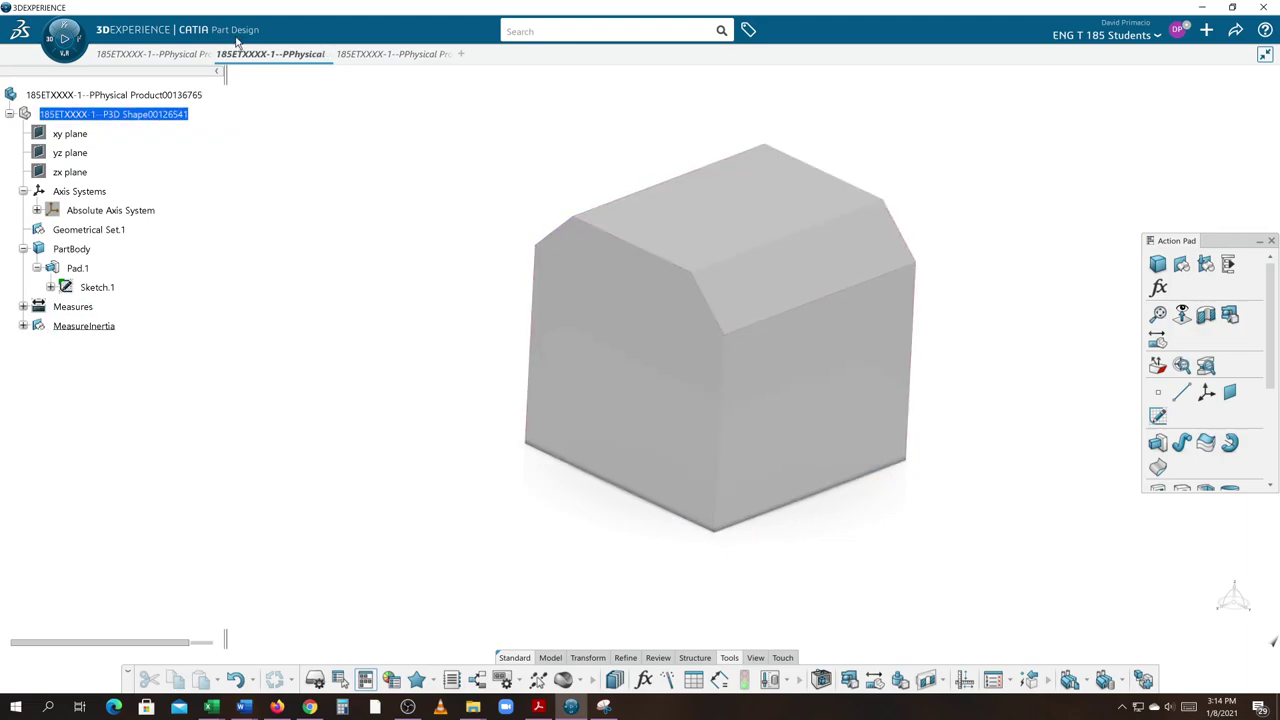
pyautogui.moveTo(331, 197); pyautogui.dragTo(303, 274, button='middle')
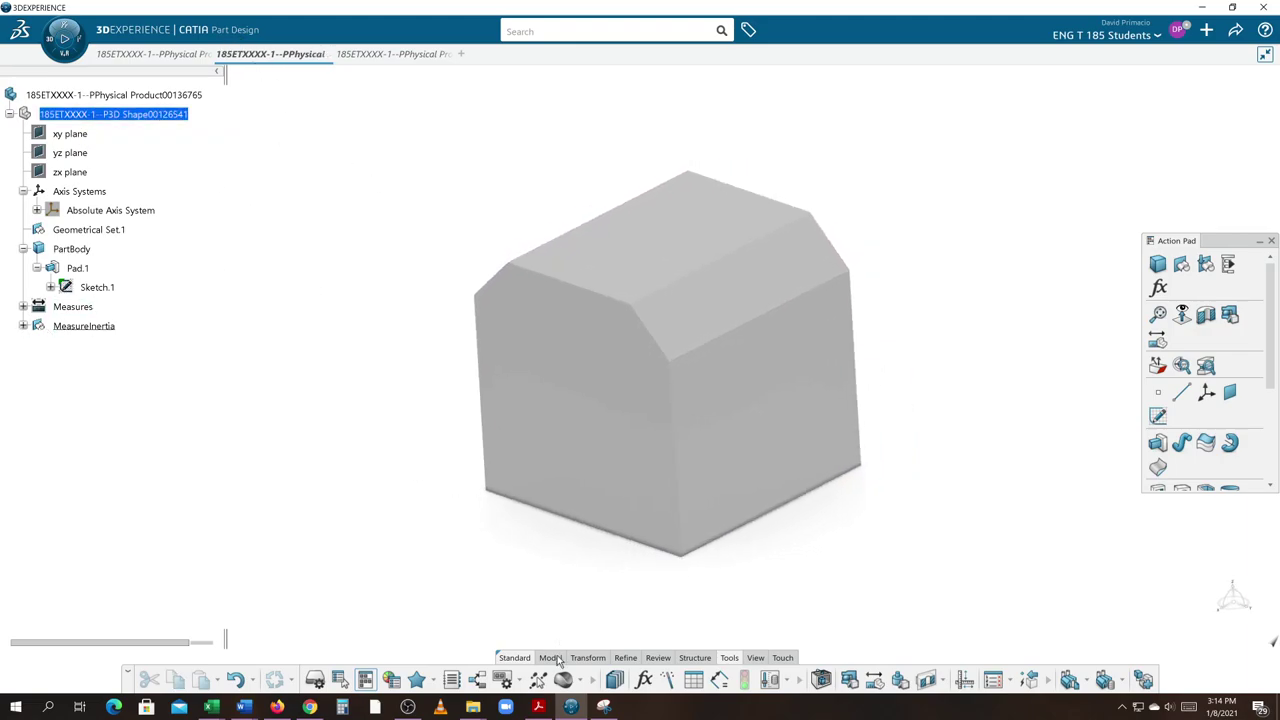
# - Search the material library for "wood" and apply the Kingwood core material to the block's 3D shape
pyautogui.click(566, 682)
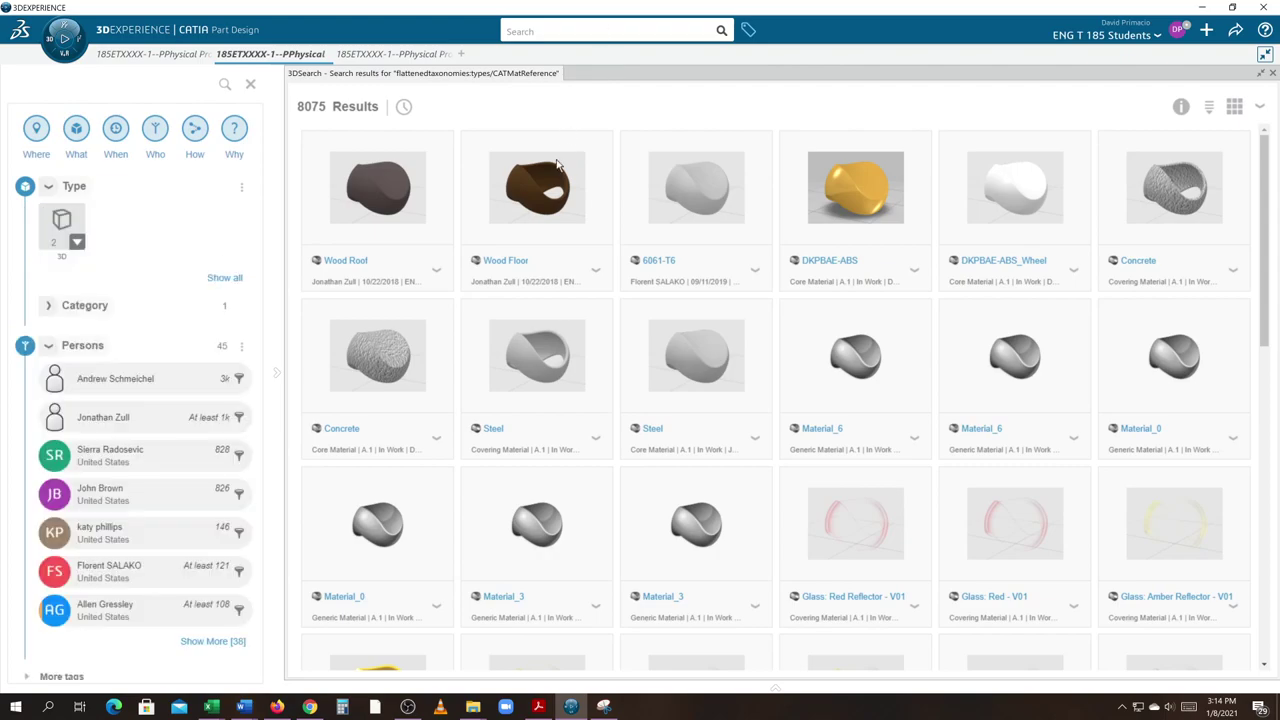
pyautogui.click(570, 31)
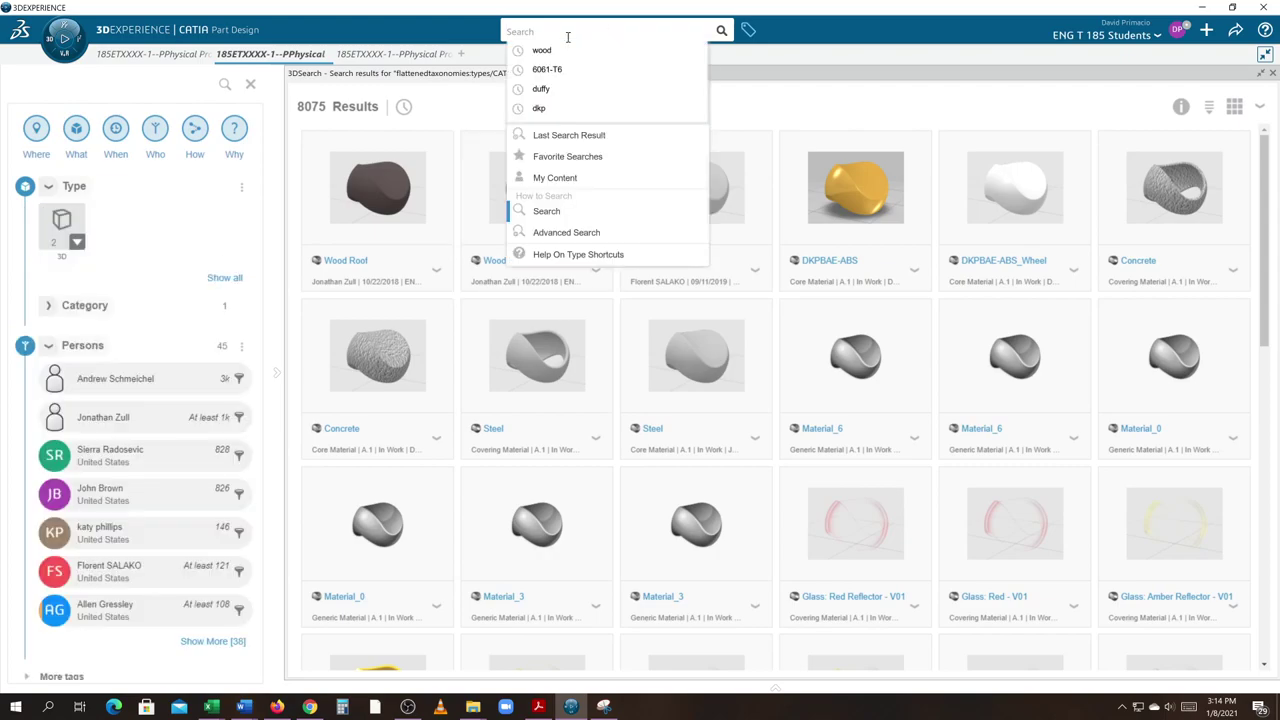
pyautogui.click(566, 48)
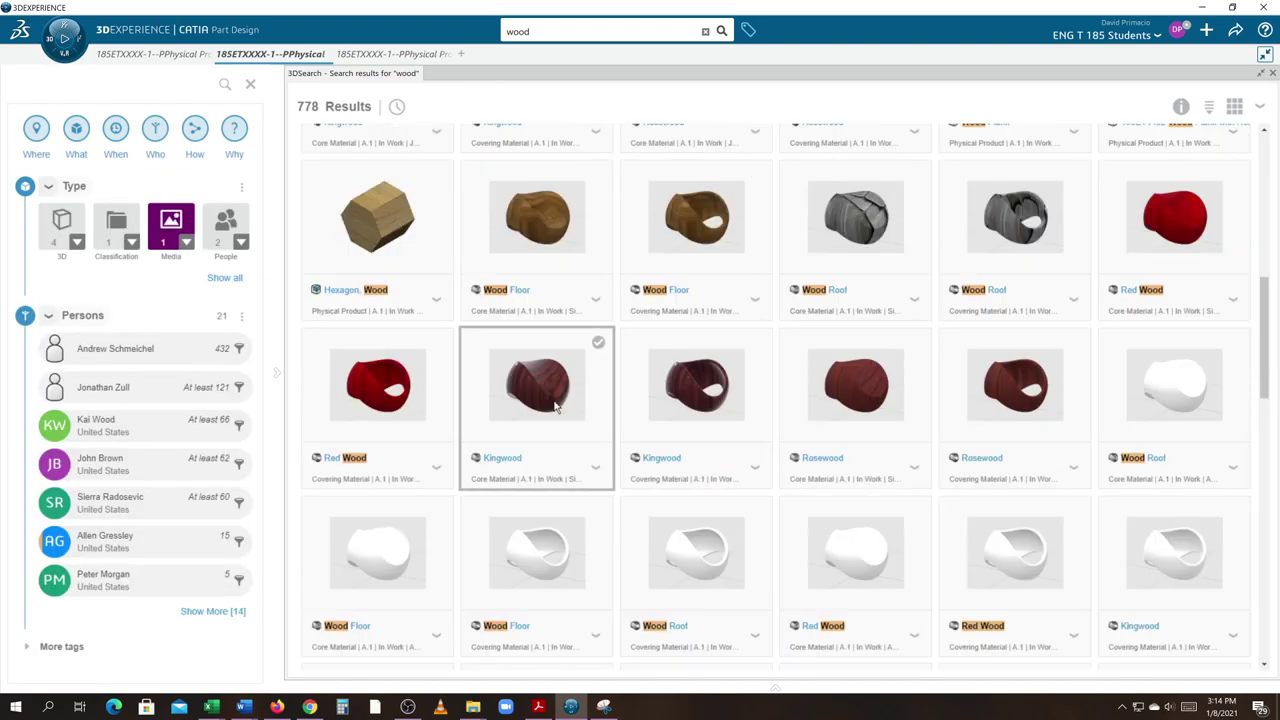
pyautogui.click(557, 405)
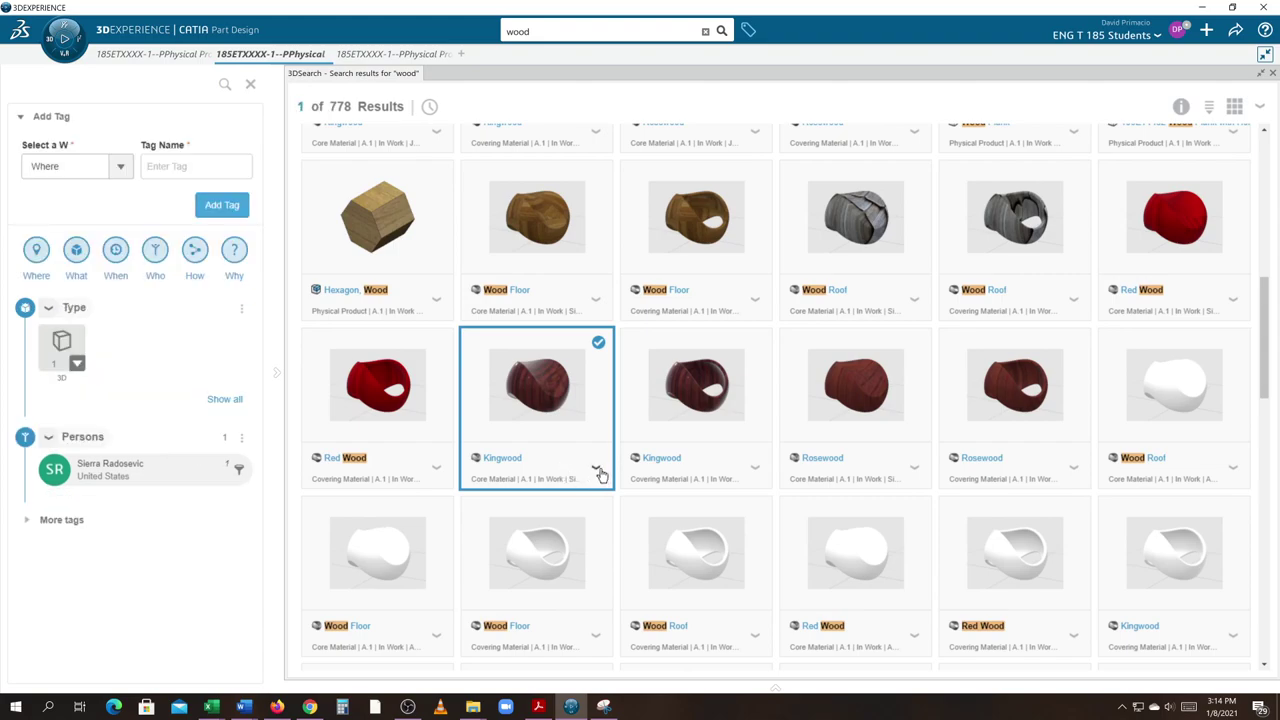
pyautogui.click(596, 470)
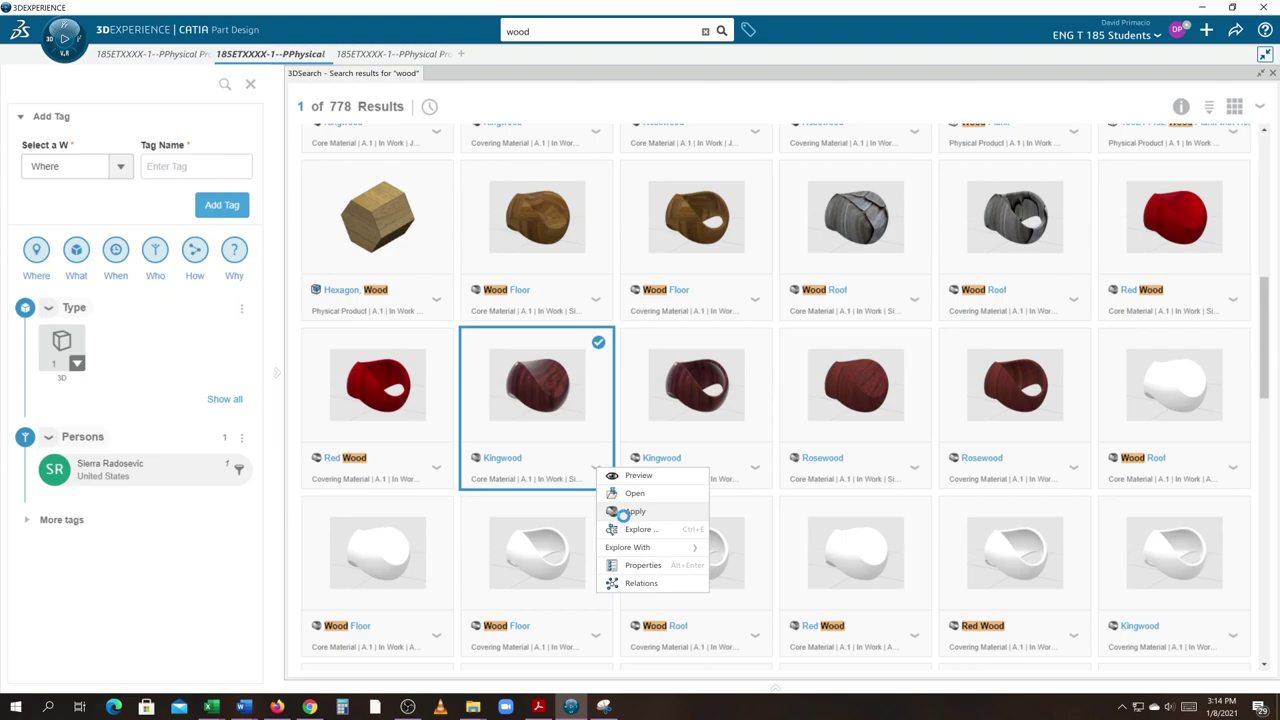
pyautogui.click(623, 512)
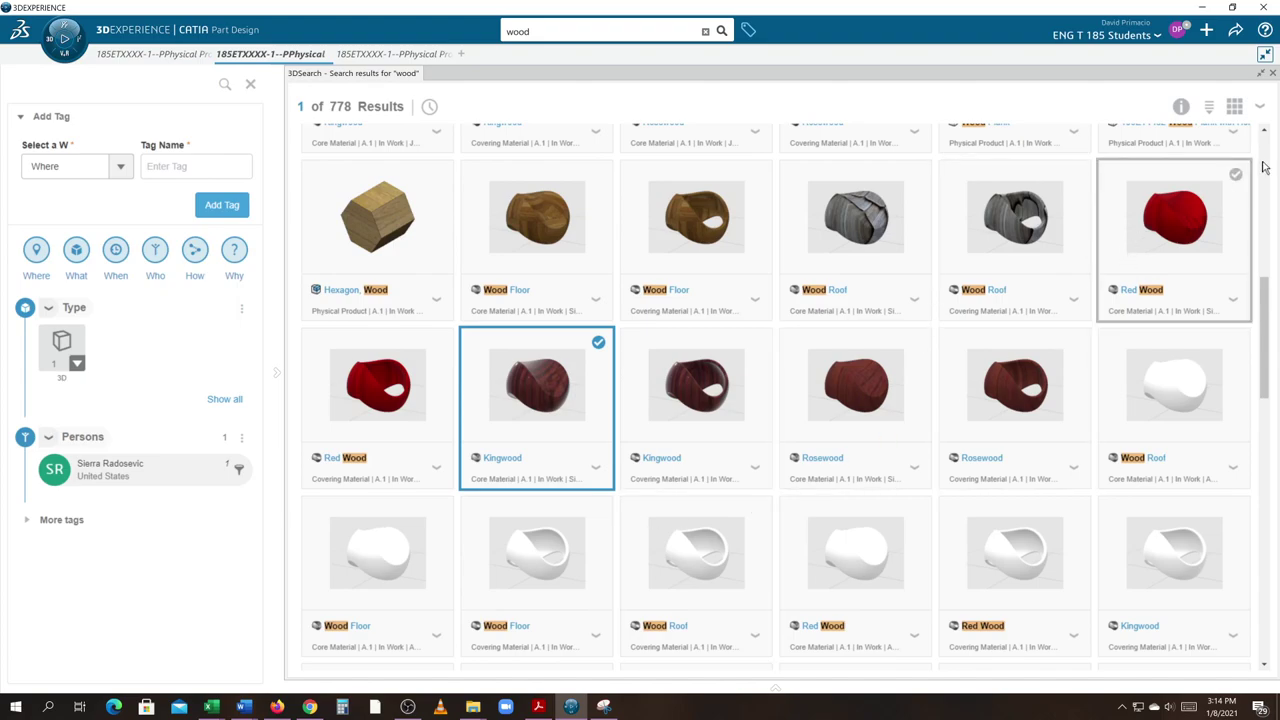
pyautogui.click(1273, 75)
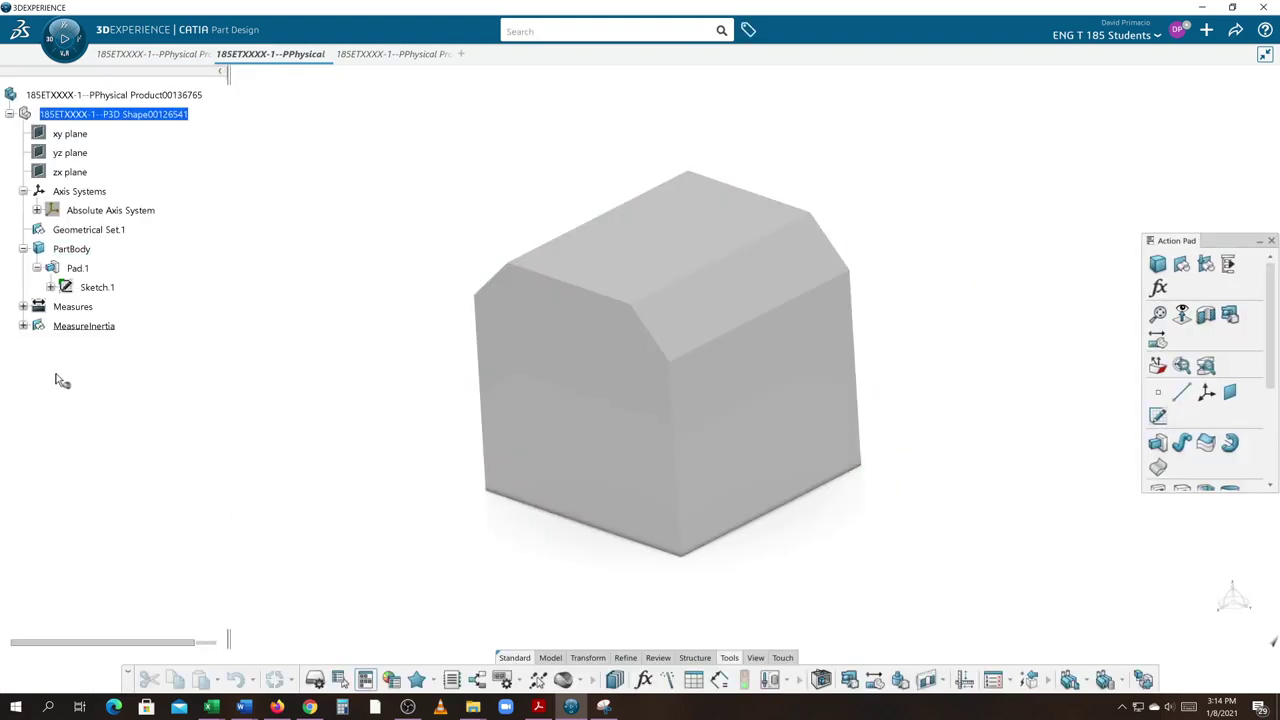
pyautogui.click(120, 115)
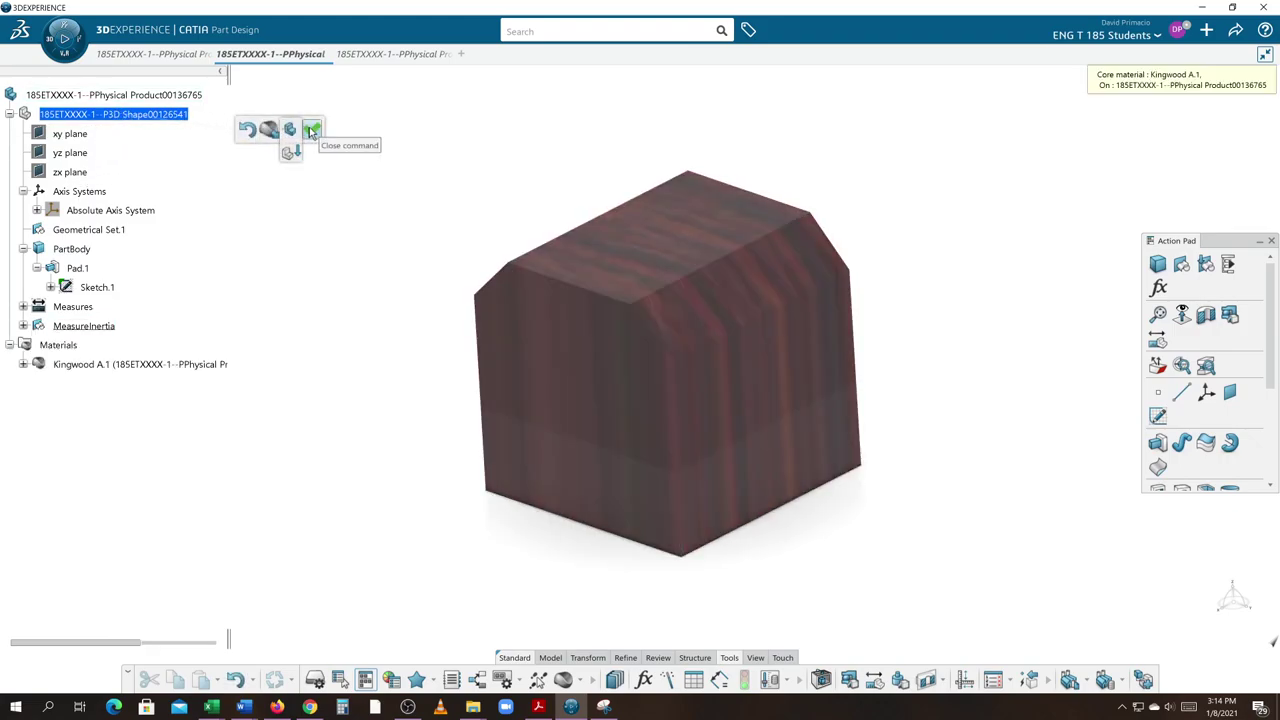
pyautogui.click(311, 129)
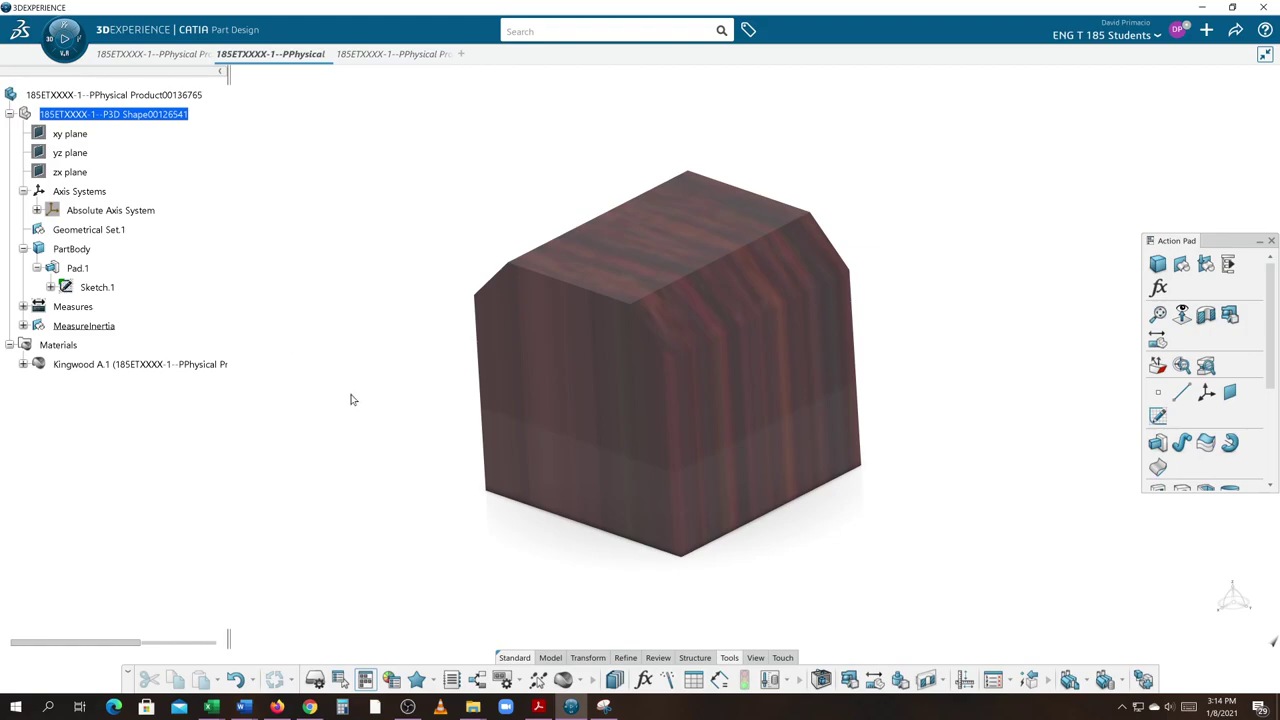
# - Expand the MeasureInertia node and examine the block's area, volume and mass with the Kingwood material applied
pyautogui.moveTo(388, 367); pyautogui.dragTo(760, 492, button='middle')
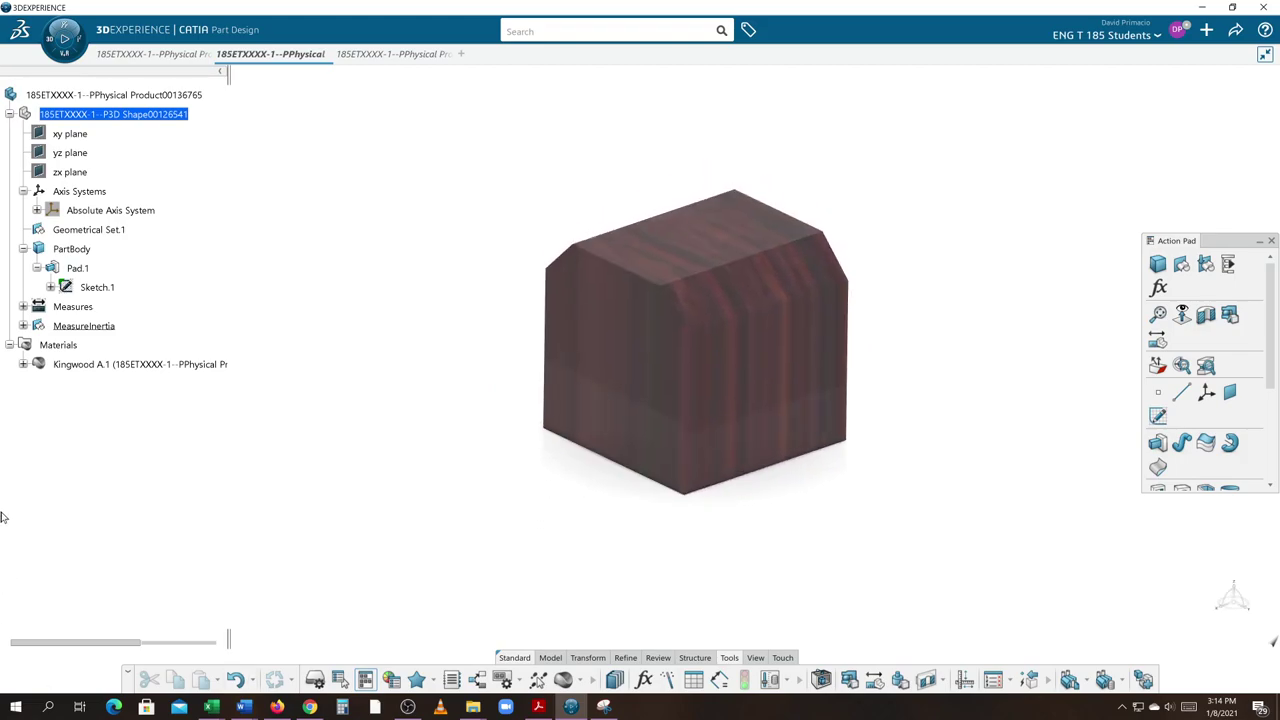
pyautogui.click(23, 326)
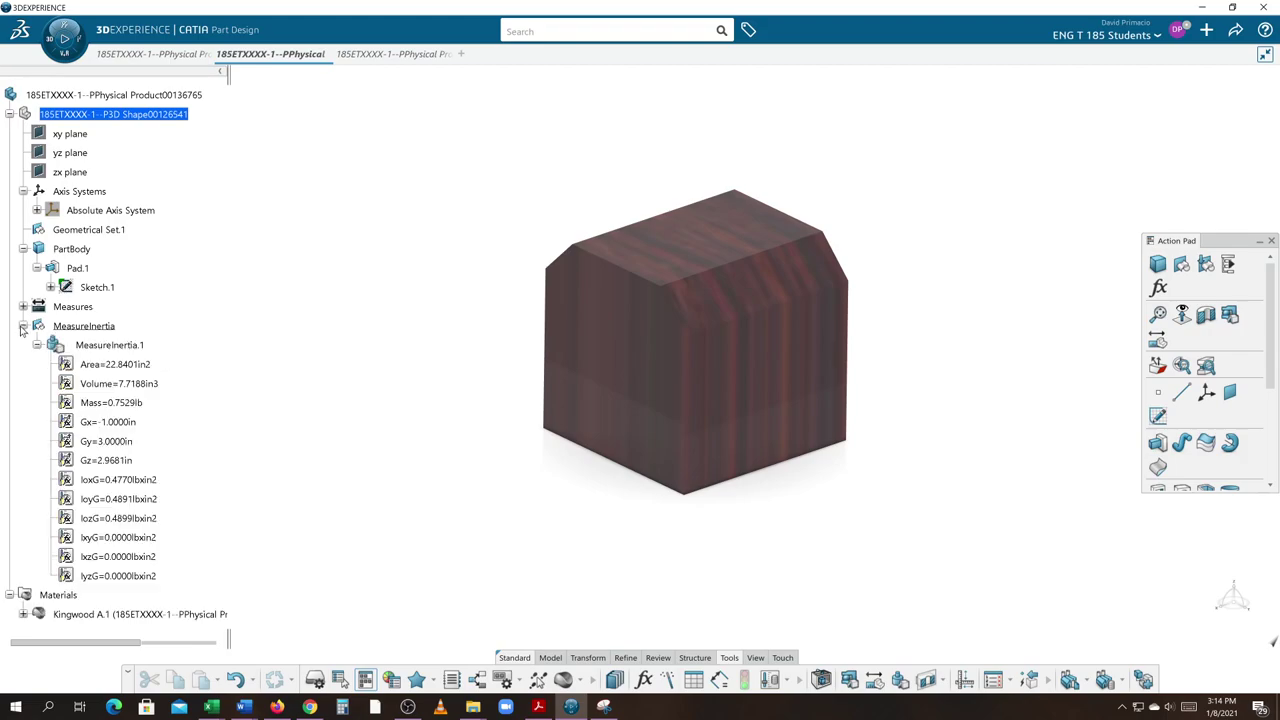
pyautogui.click(155, 366)
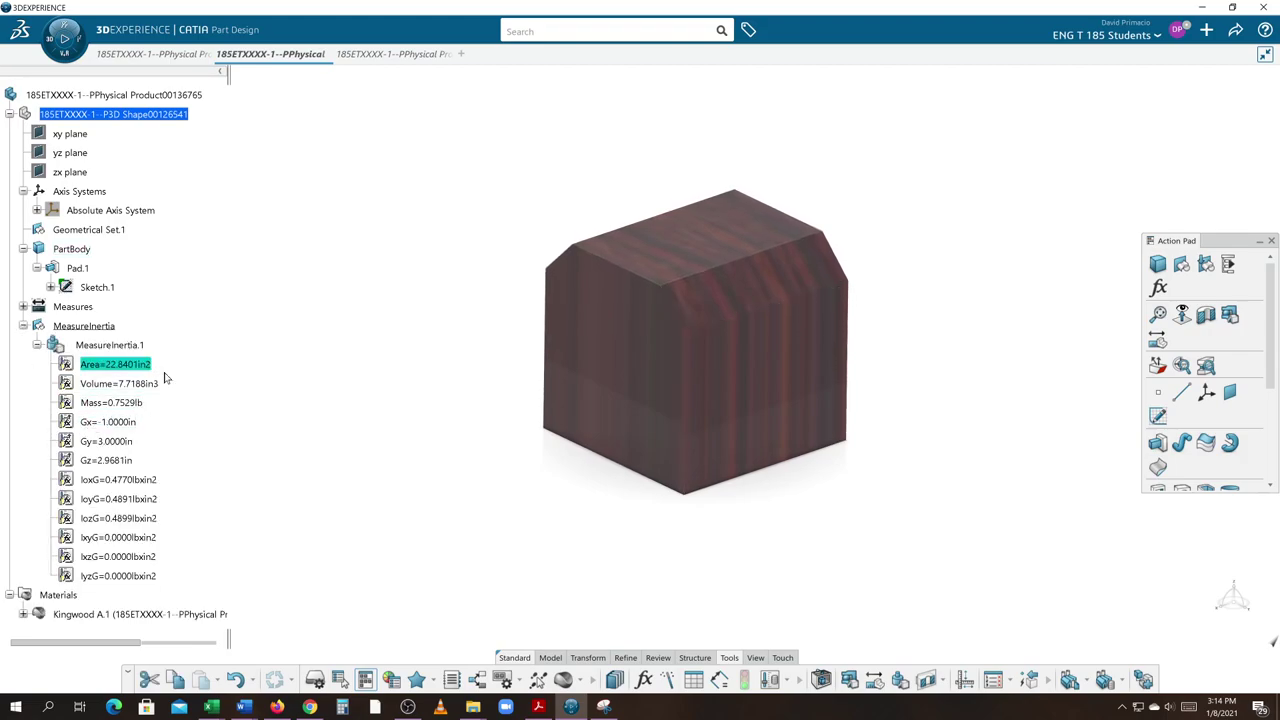
pyautogui.click(158, 386)
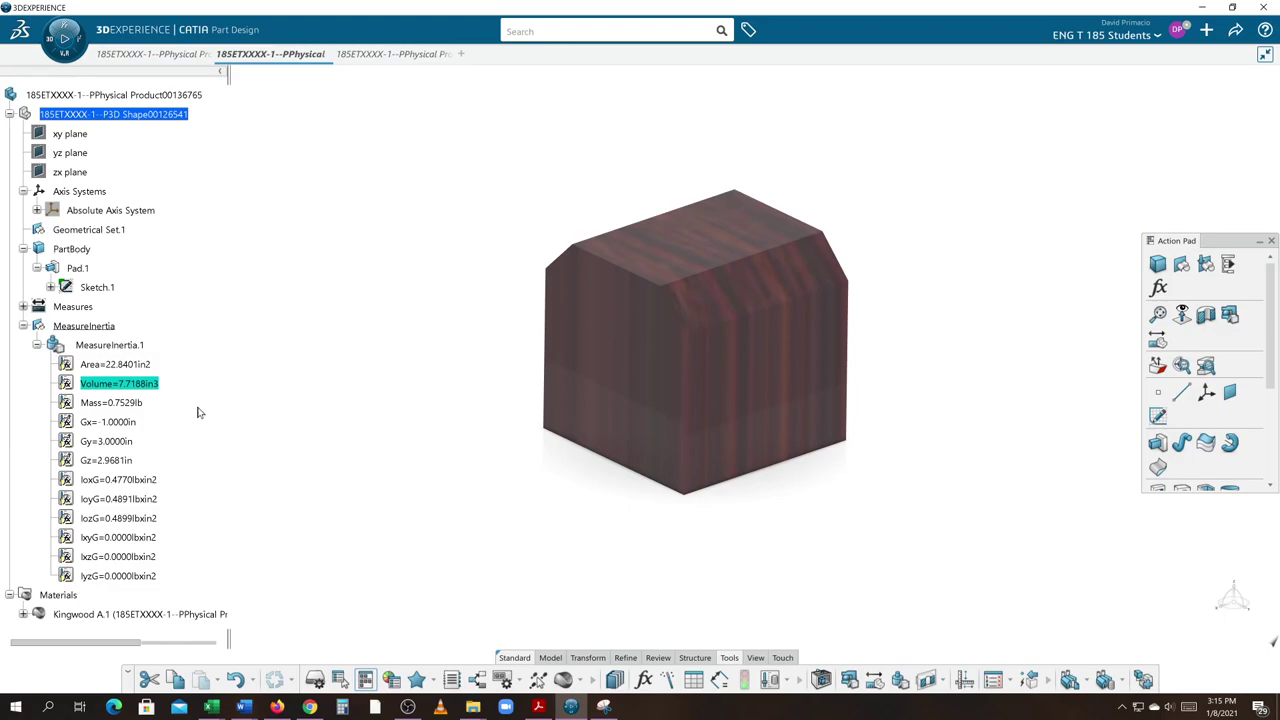
pyautogui.click(114, 404)
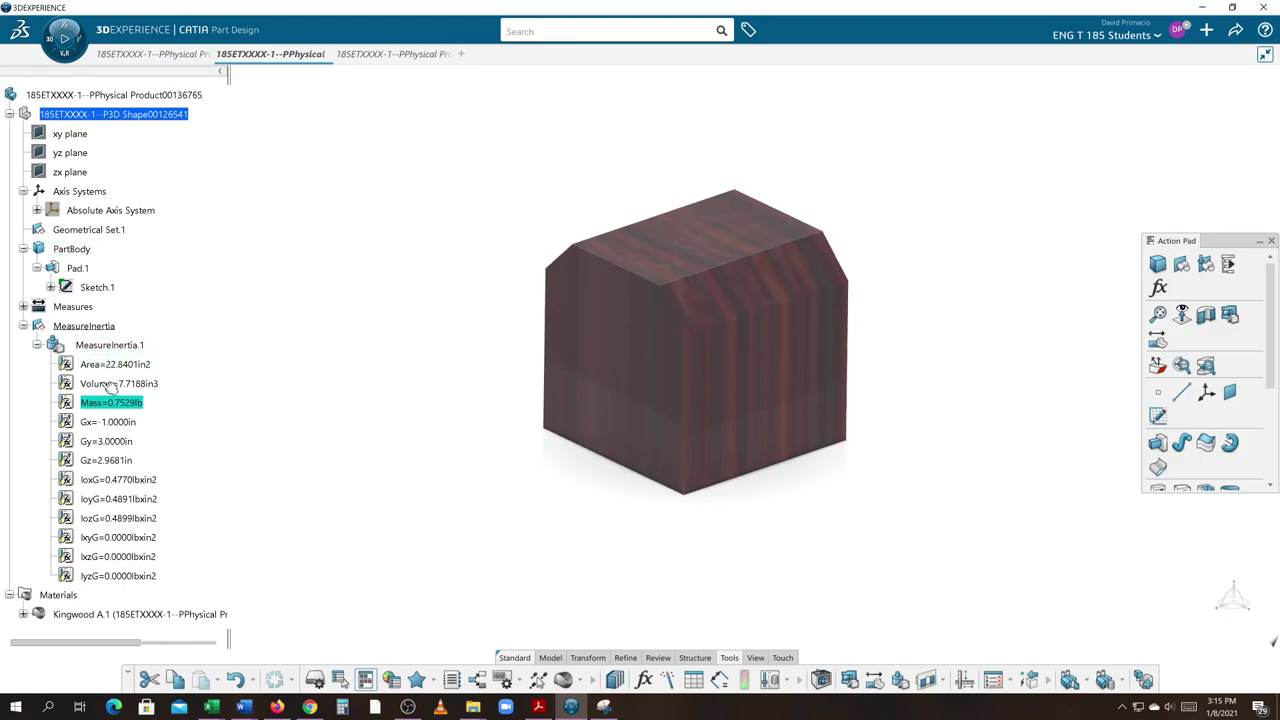
# - Collapse the MeasureInertia node, switch to Chrome and review the requirements of the "Creating a Block with chamfers" assignment
pyautogui.click(23, 327)
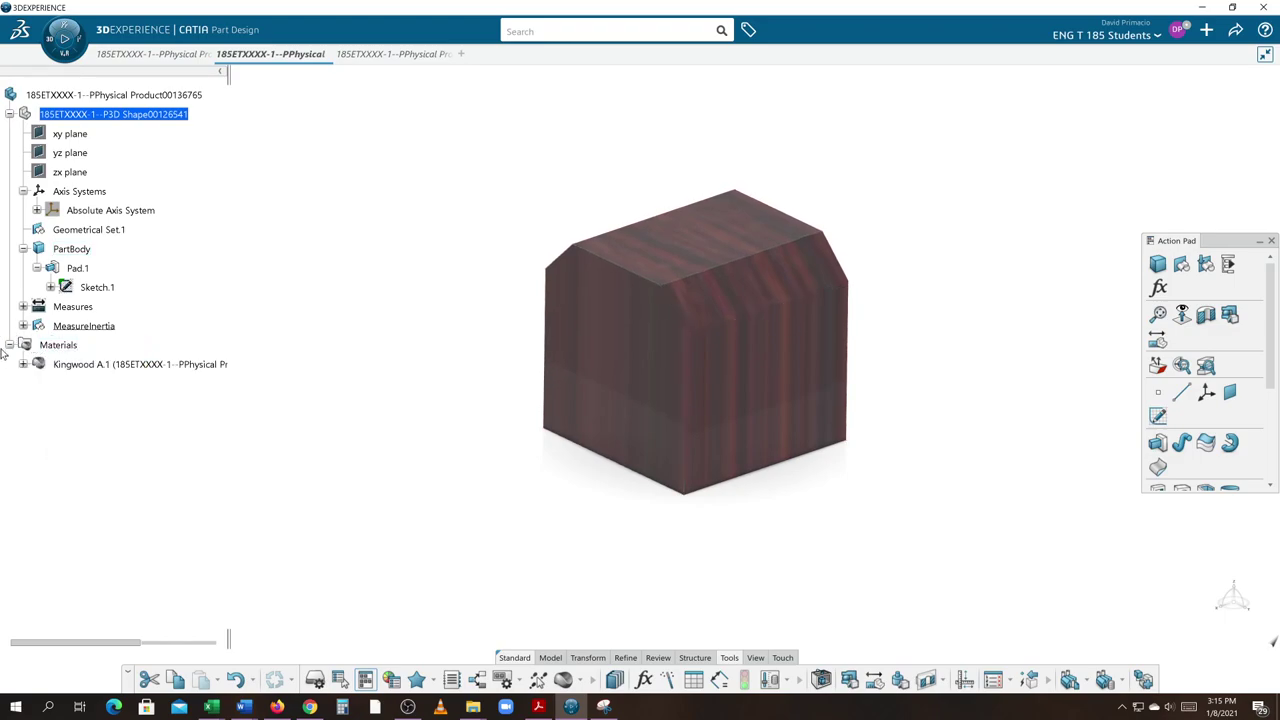
pyautogui.scroll(3, 157, 423)
pyautogui.moveTo(442, 381); pyautogui.dragTo(452, 408, button='middle')
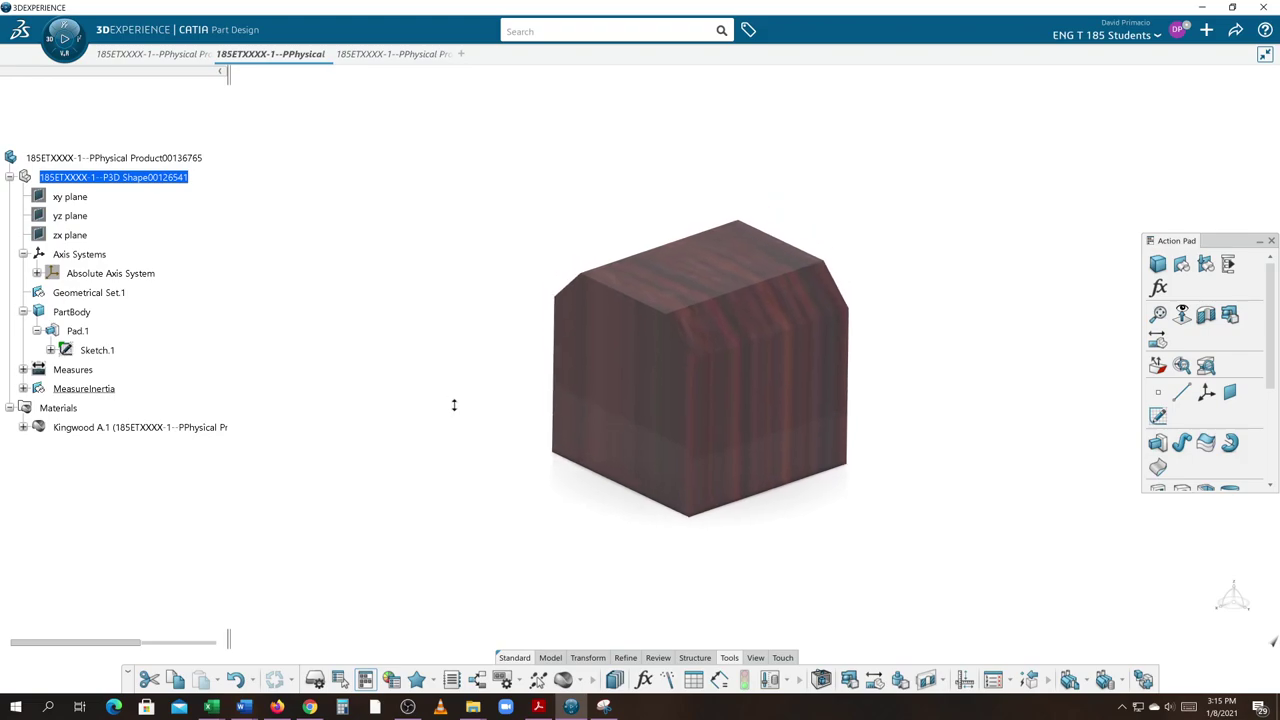
pyautogui.click(310, 707)
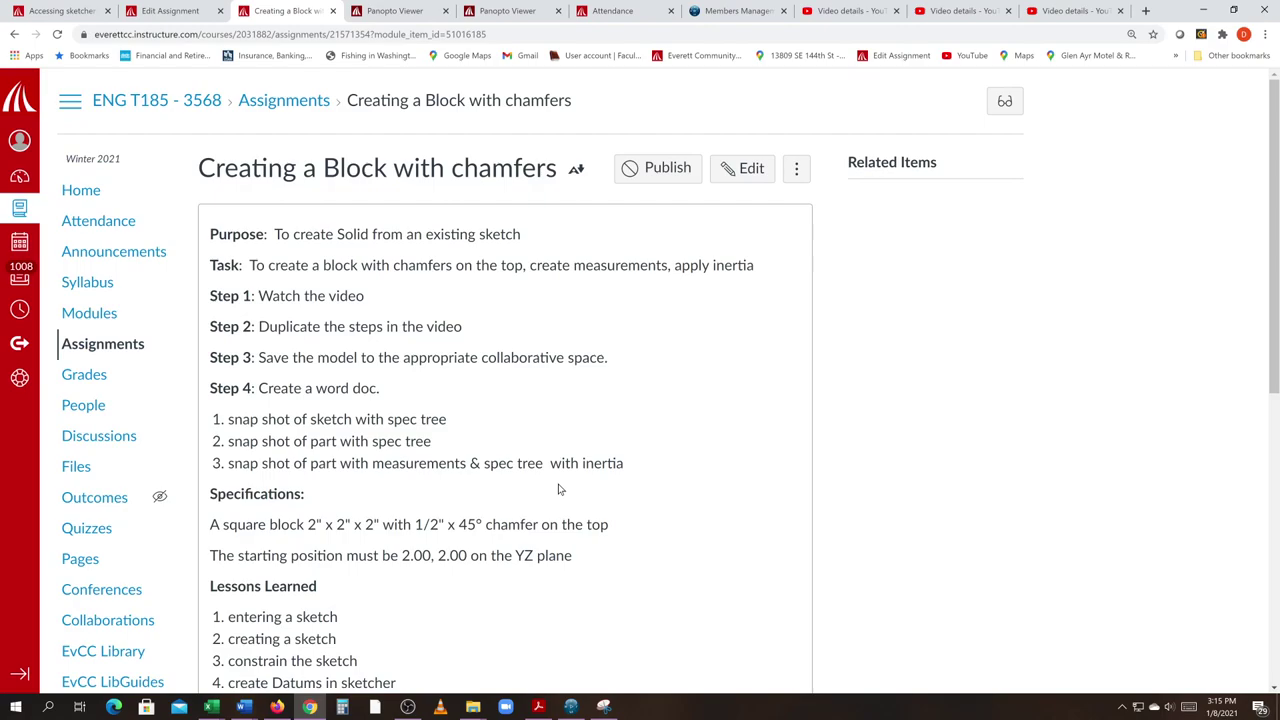
pyautogui.scroll(-5, 526, 491)
pyautogui.scroll(2, 517, 505)
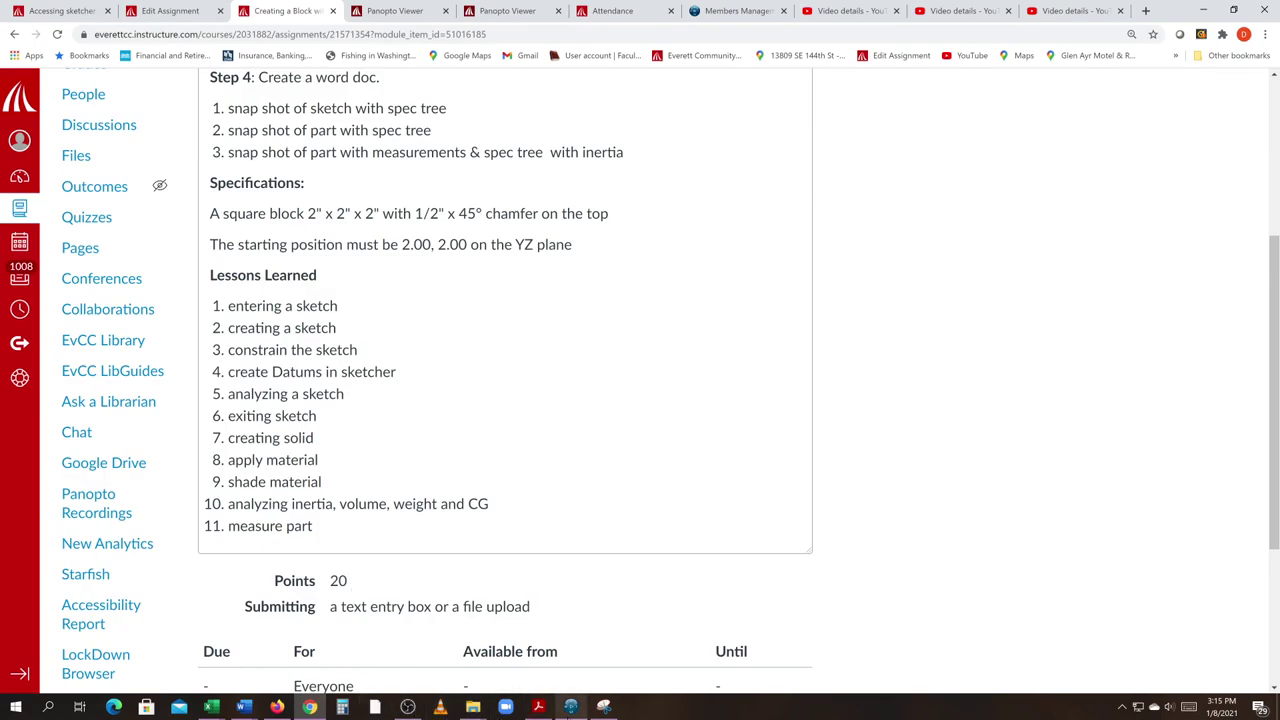
# - Switch back to 3DEXPERIENCE, open Sketch.1 of the block's pad for editing and expand its Constraints node
pyautogui.click(571, 707)
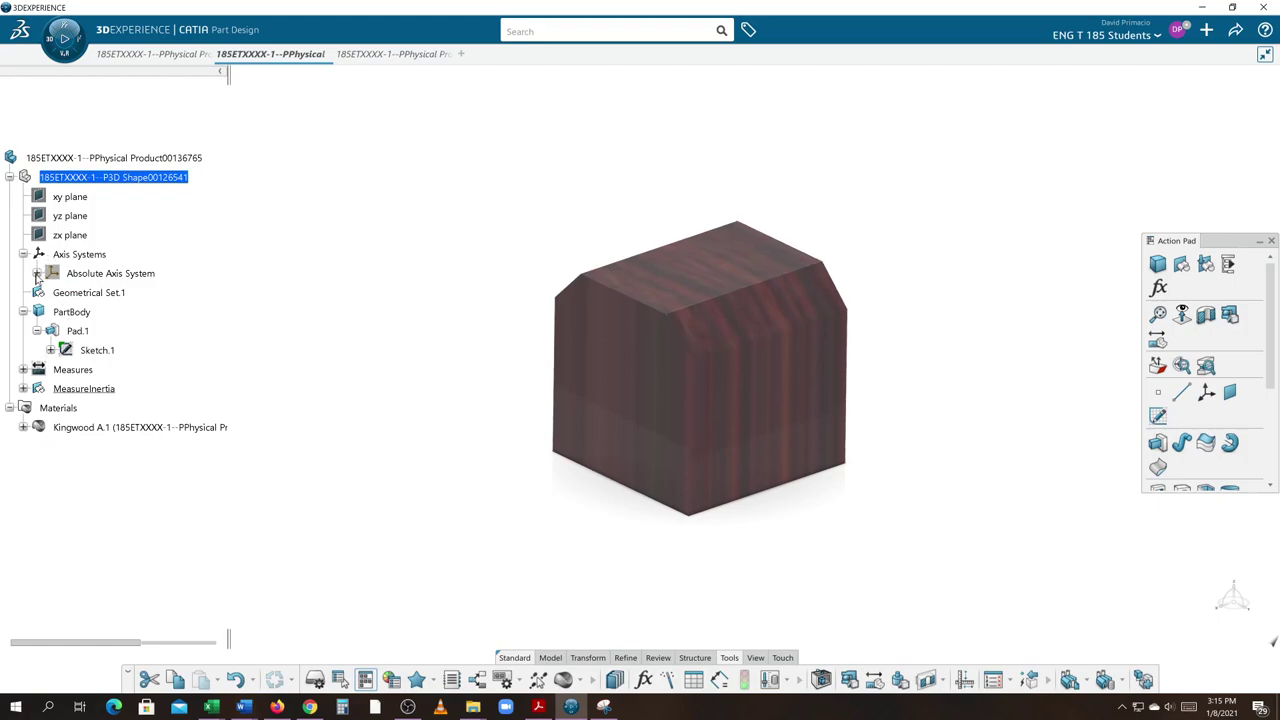
pyautogui.doubleClick(97, 350)
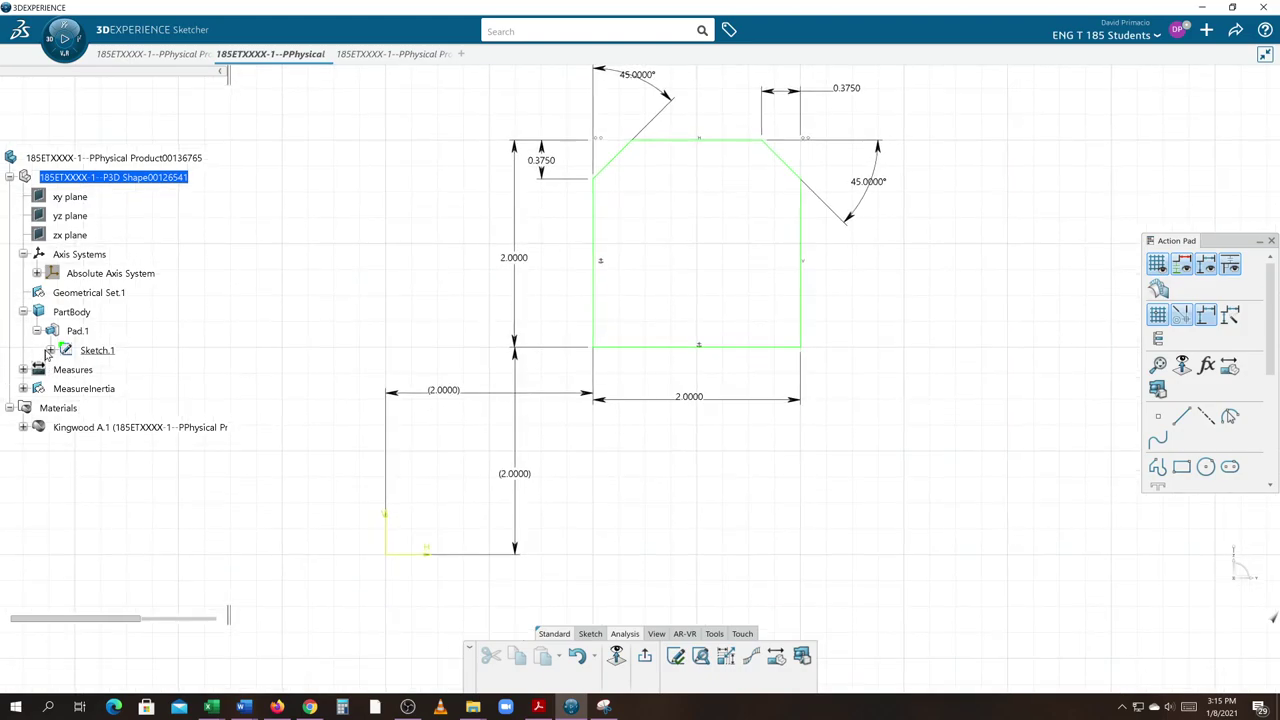
pyautogui.click(50, 351)
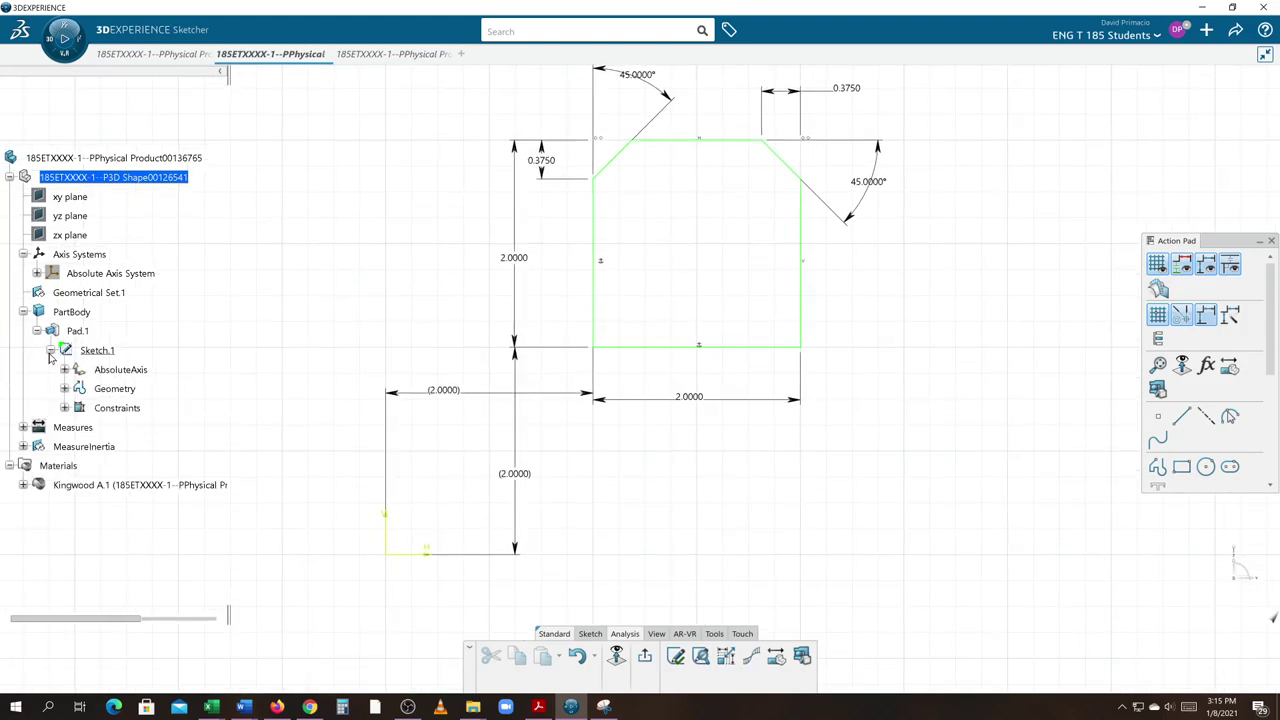
pyautogui.click(65, 408)
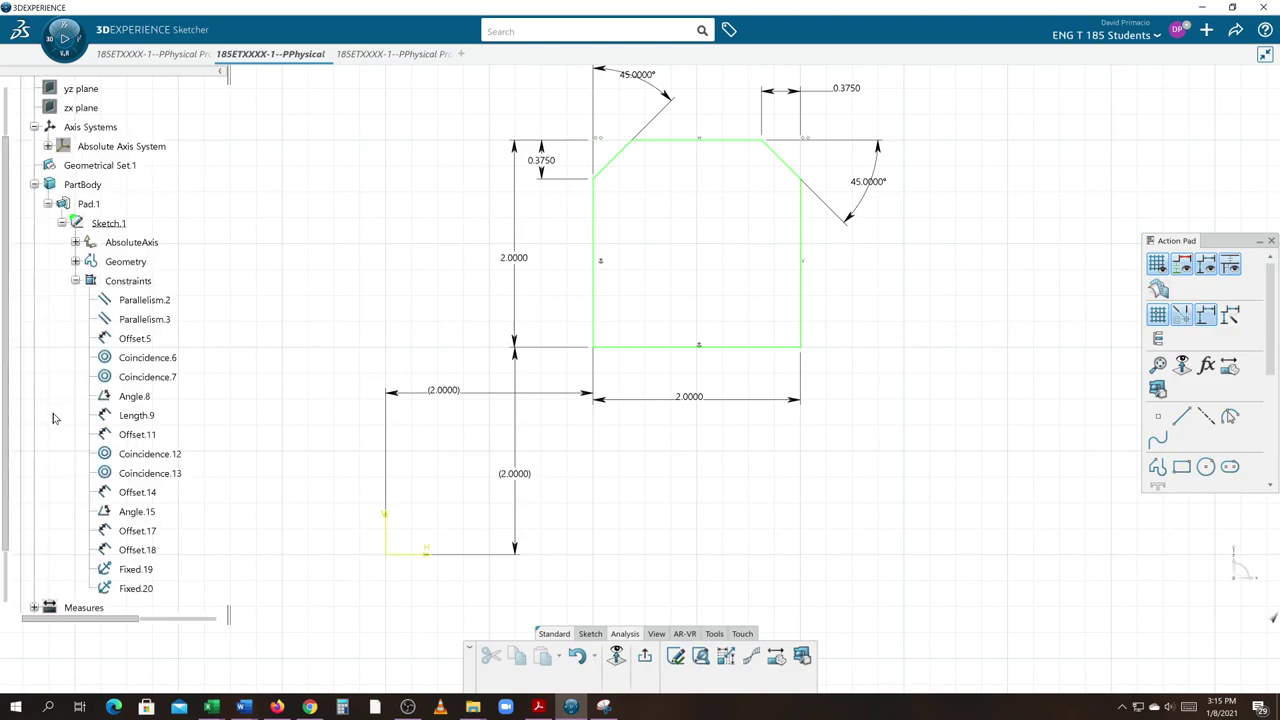
pyautogui.doubleClick(135, 570)
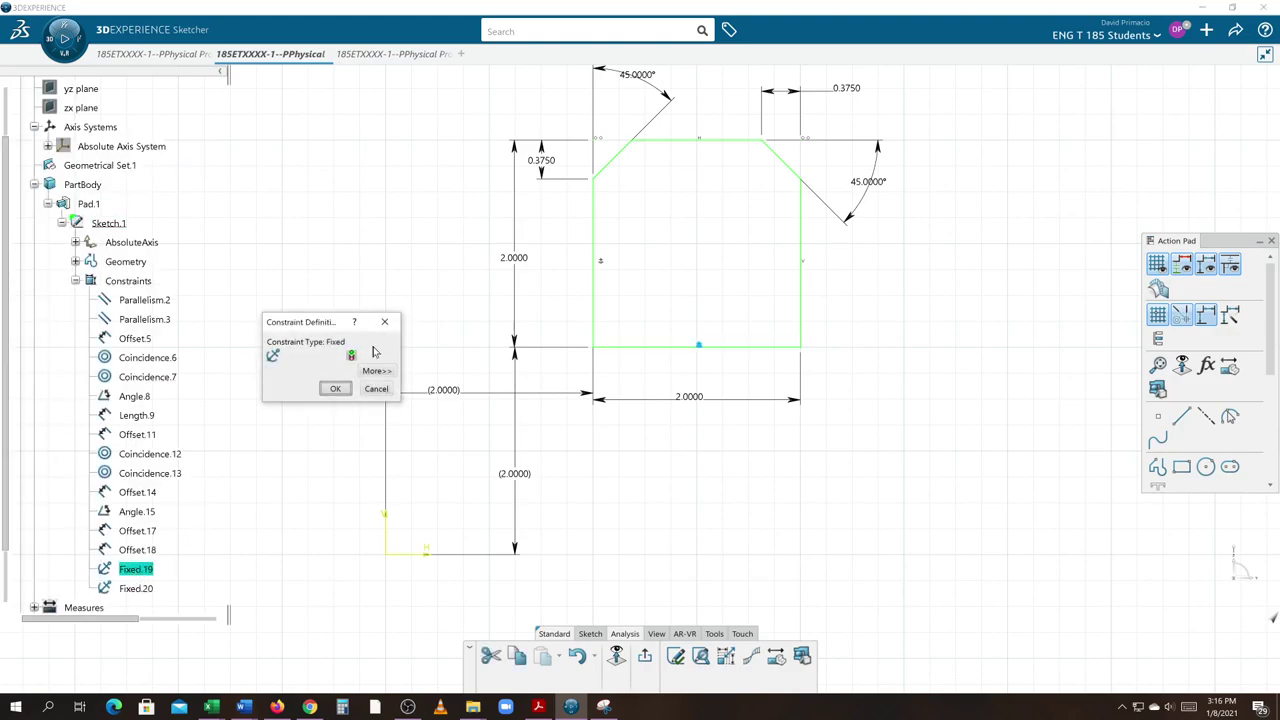
pyautogui.click(375, 389)
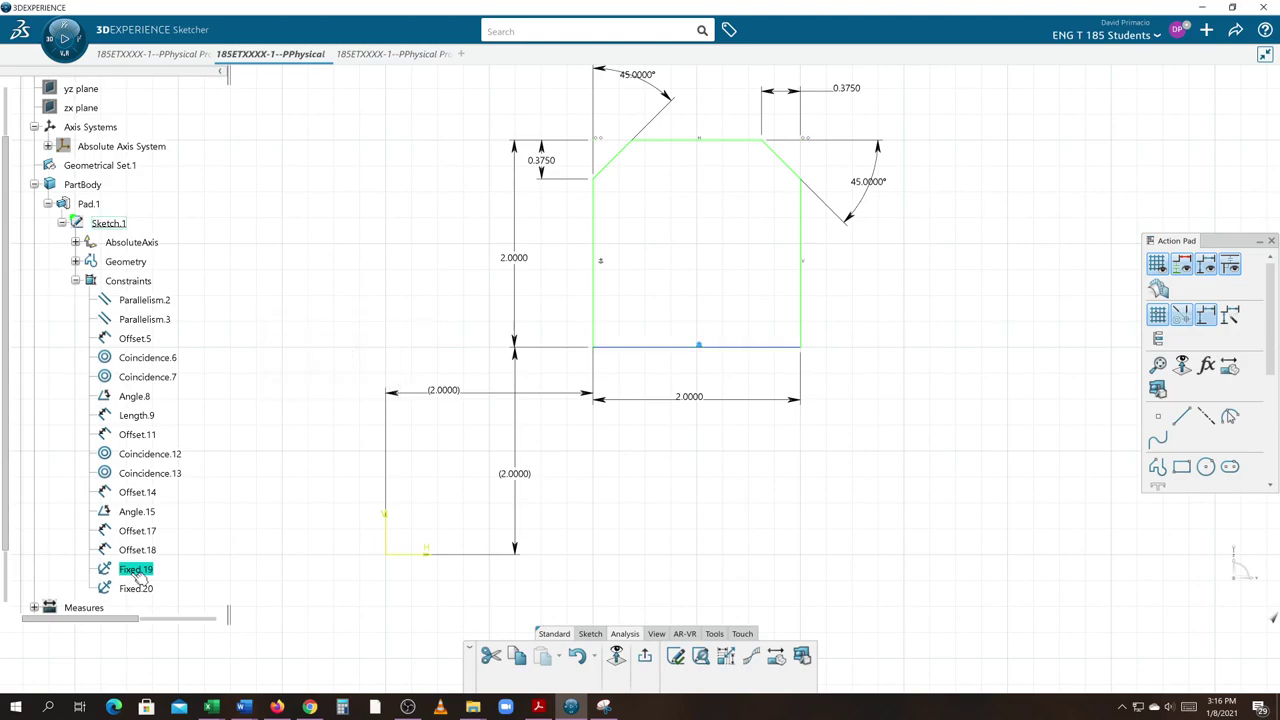
pyautogui.rightClick(131, 572)
pyautogui.moveTo(180, 475)
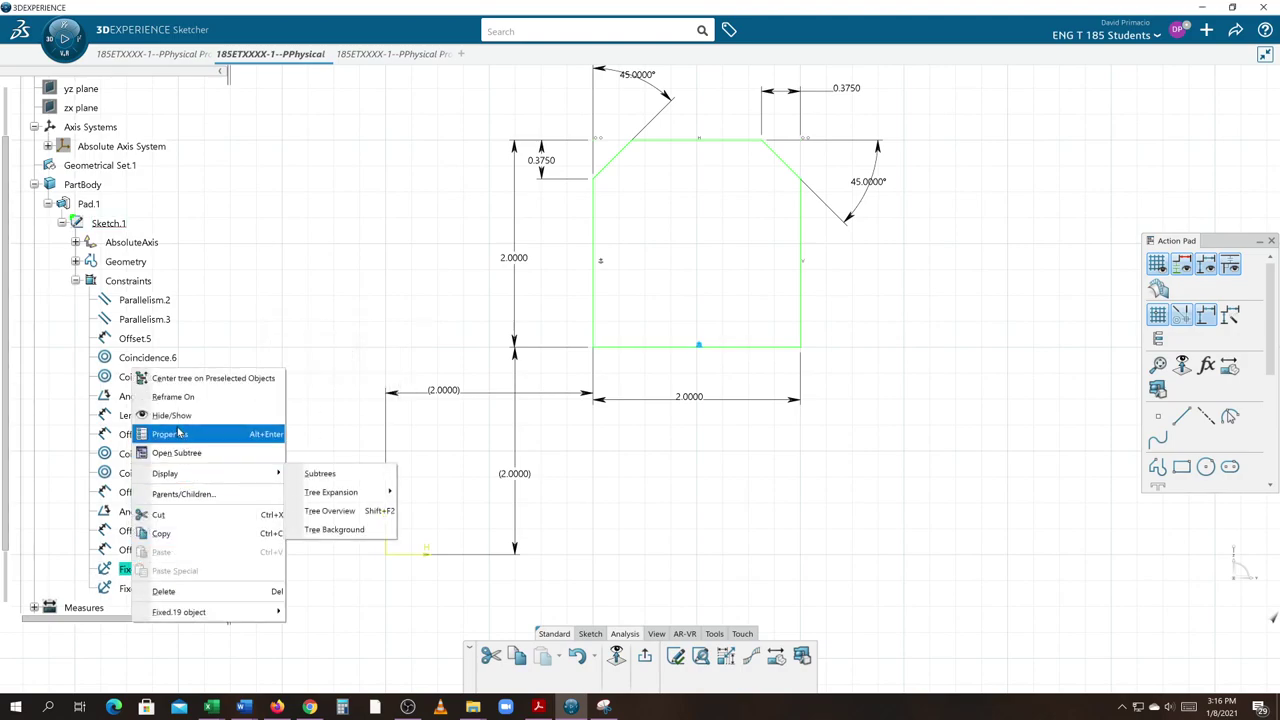
pyautogui.click(405, 635)
# - Rename the fixed constraint on the sketch profile's bottom line as DATUM-A-
pyautogui.rightClick(137, 570)
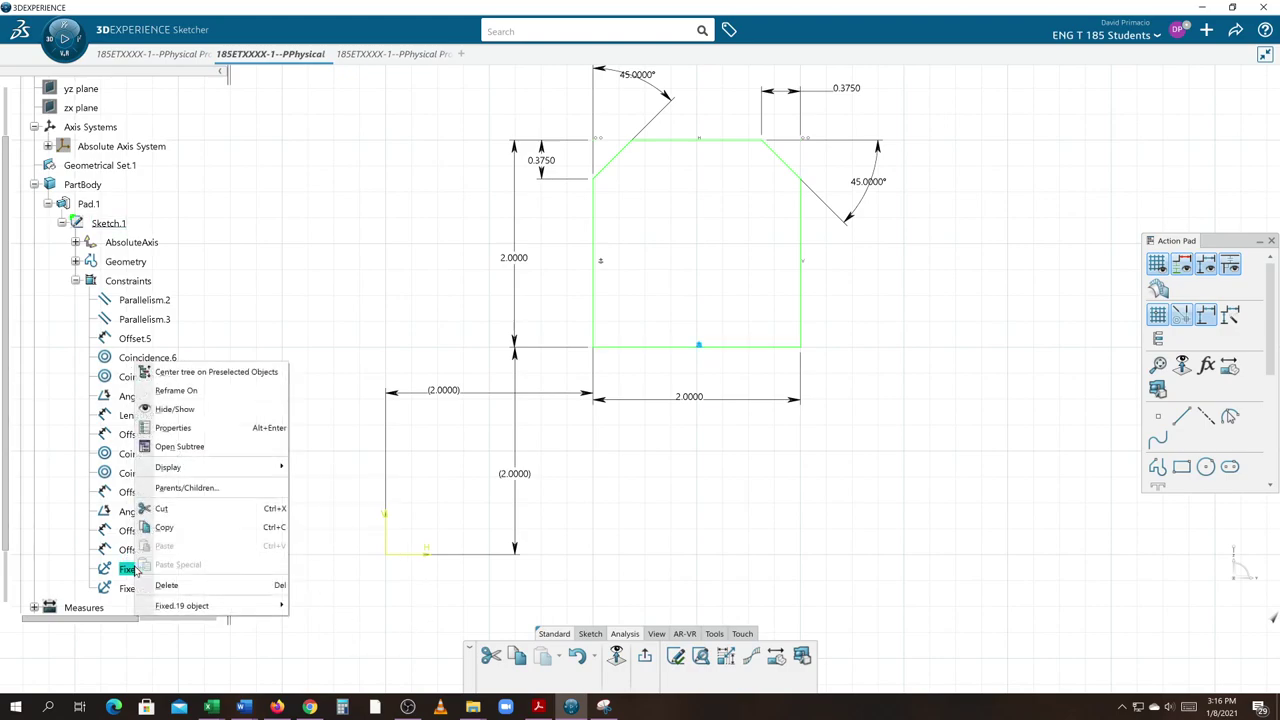
pyautogui.click(172, 427)
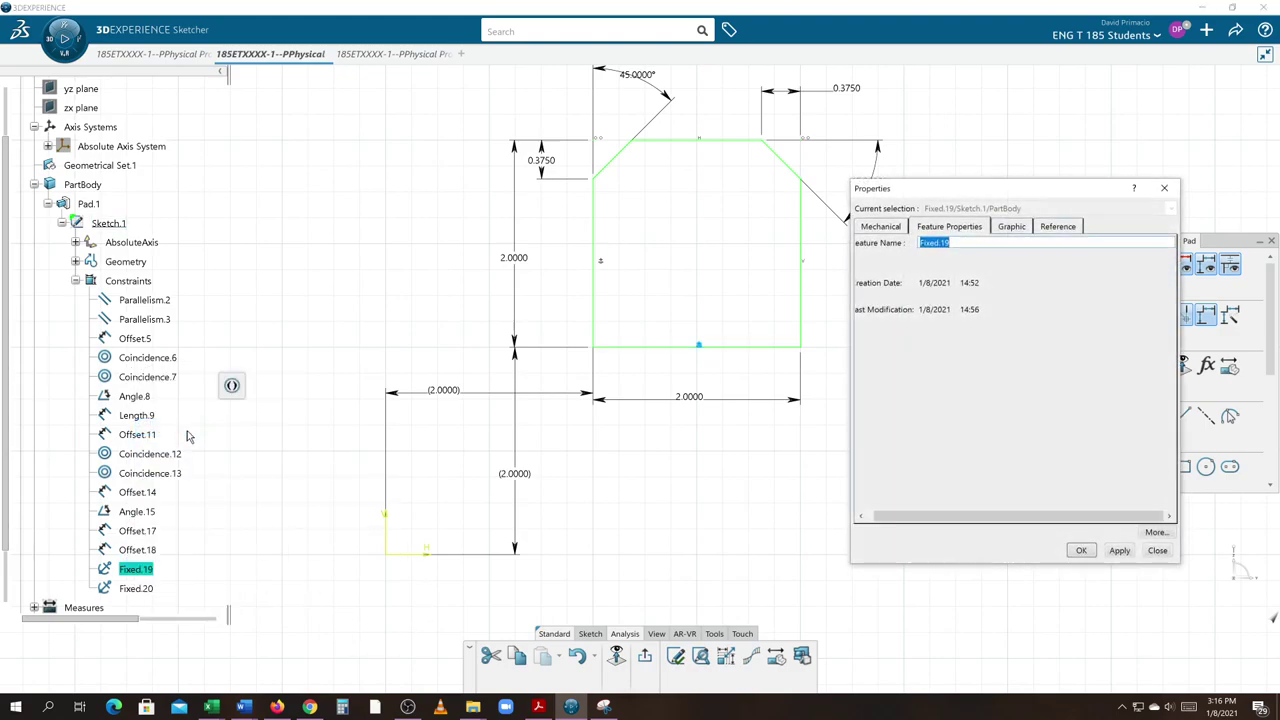
pyautogui.moveTo(242, 707)
pyautogui.click(953, 242)
pyautogui.hotkey('ctrl', 'a')
pyautogui.write('DATUM-C-')
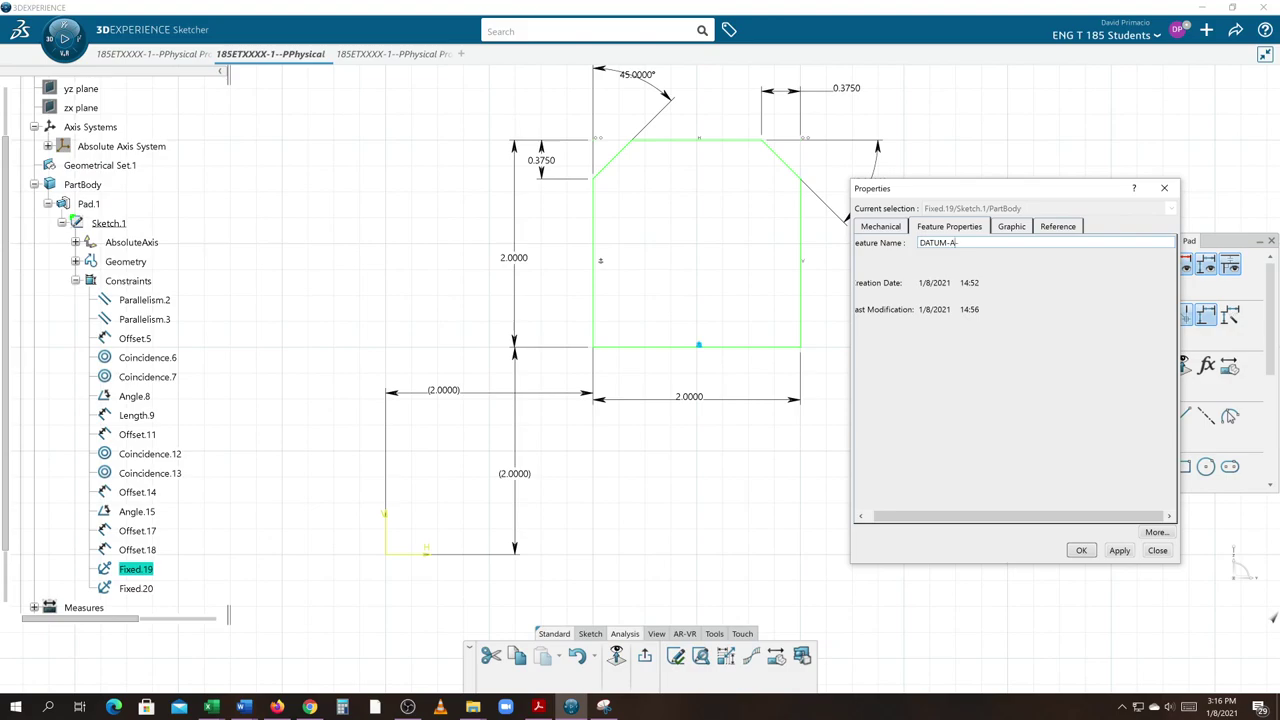
pyautogui.press('Return')
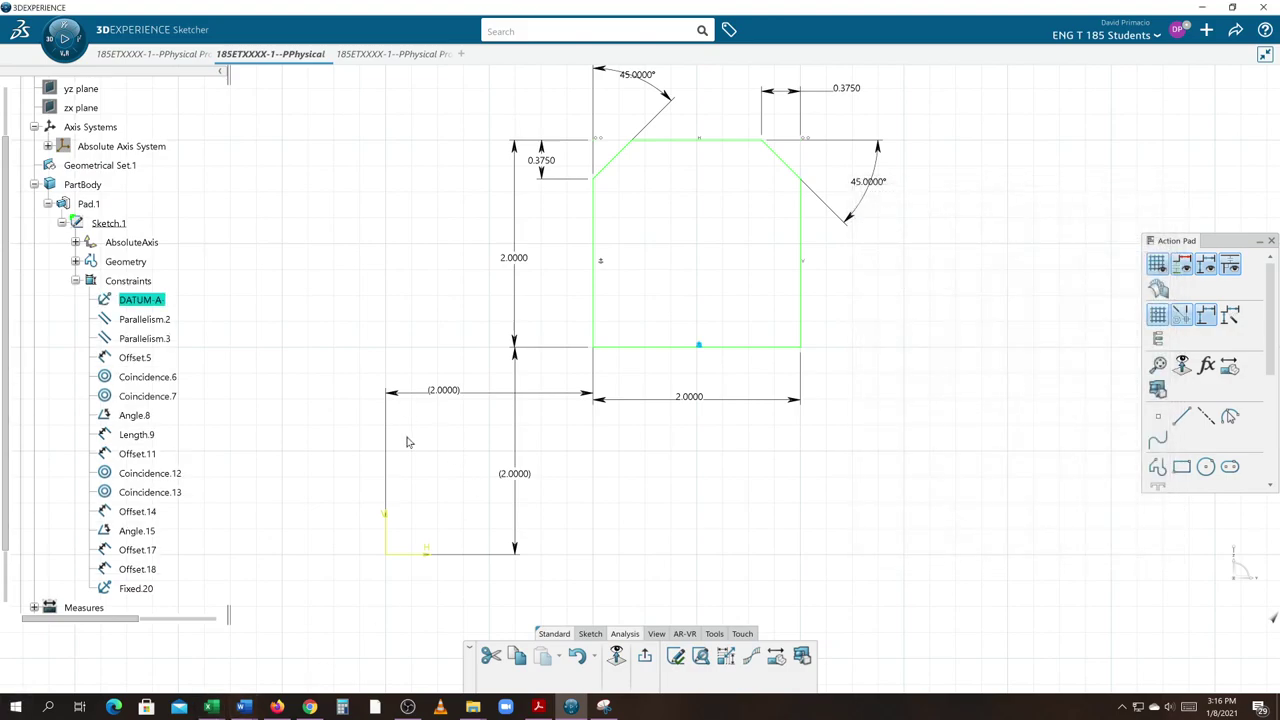
# - Rename the fixed constraint on the sketch profile's left vertical line as DATUM-b-
pyautogui.click(134, 592)
pyautogui.rightClick(133, 590)
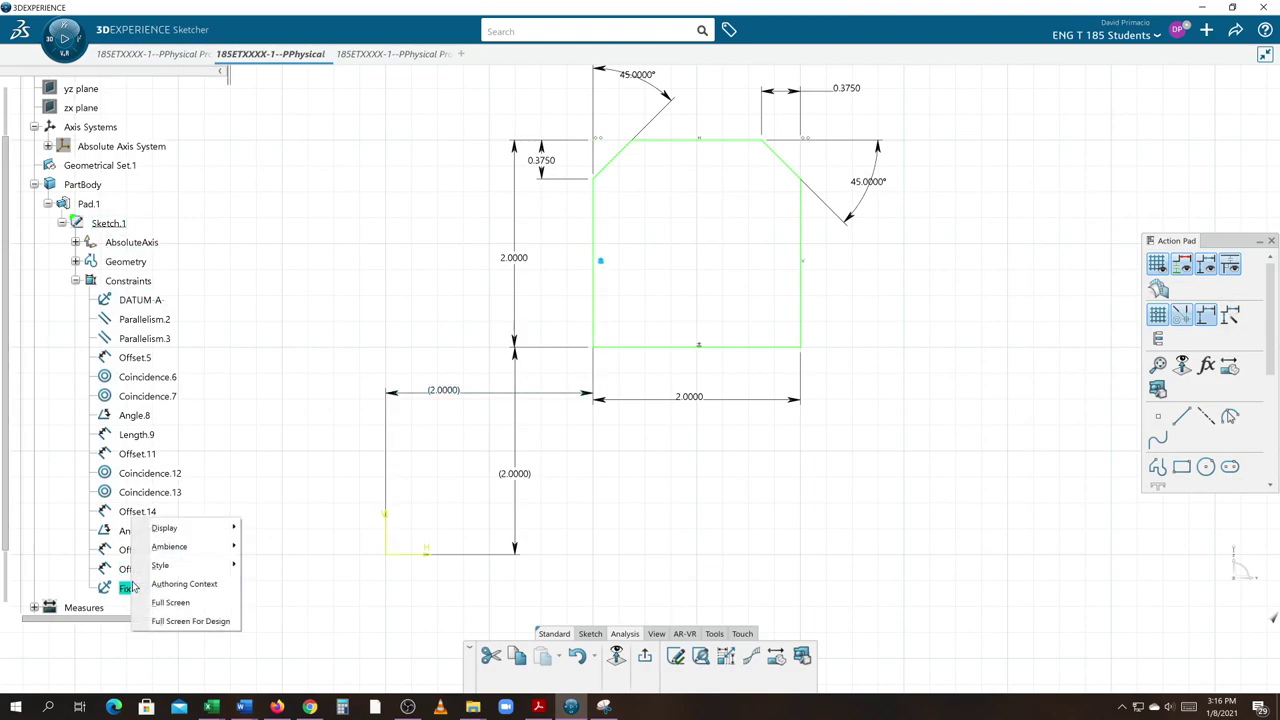
pyautogui.click(134, 588)
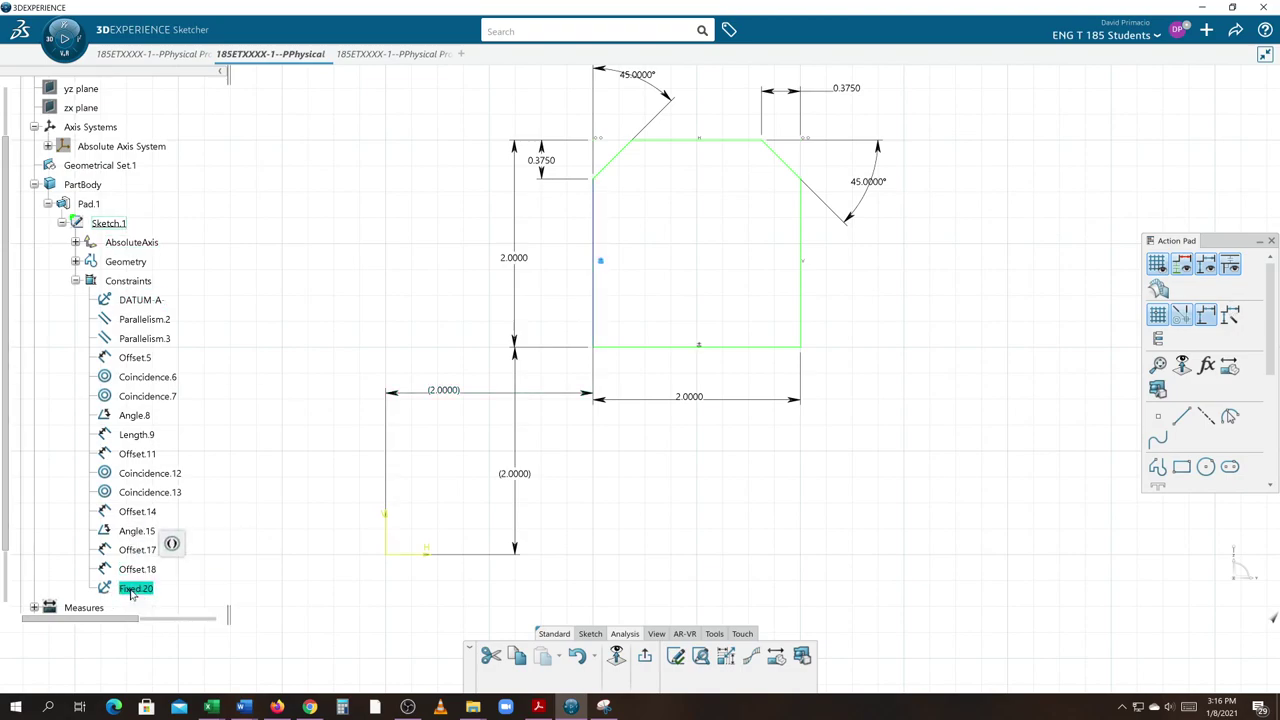
pyautogui.rightClick(136, 588)
pyautogui.click(172, 451)
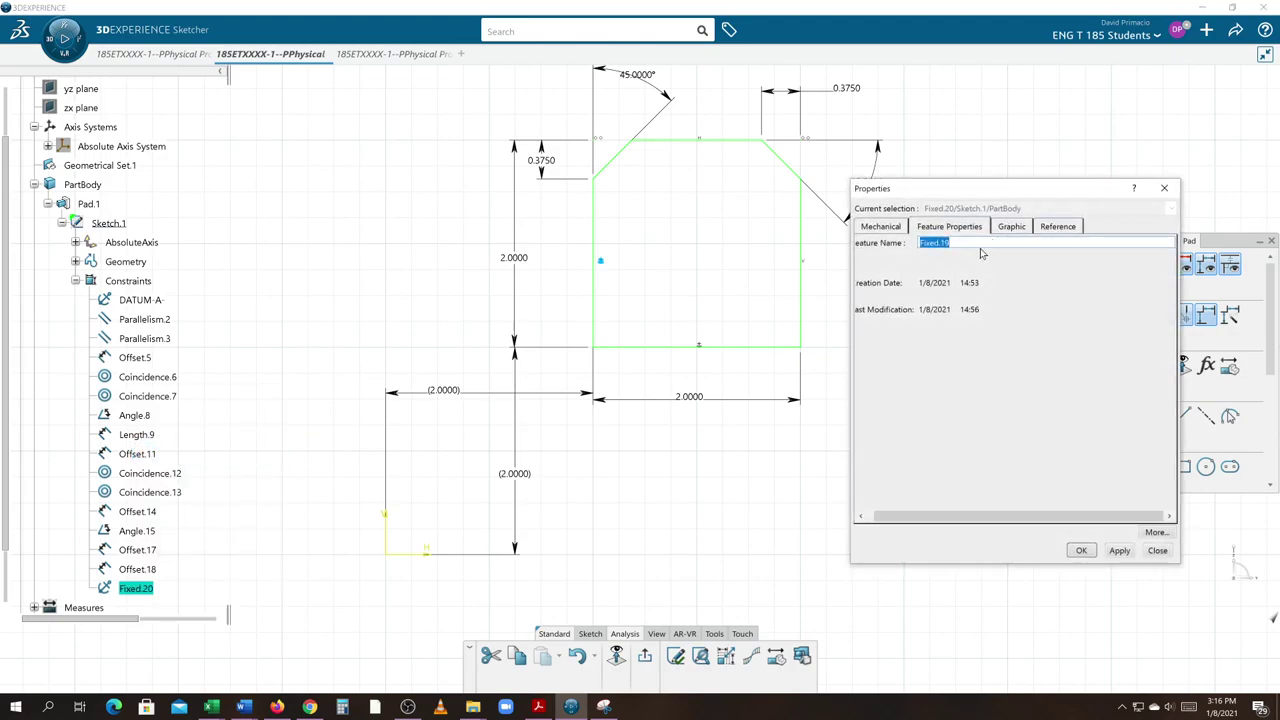
pyautogui.write('DATUM-C')
pyautogui.click(960, 243)
pyautogui.press('Return')
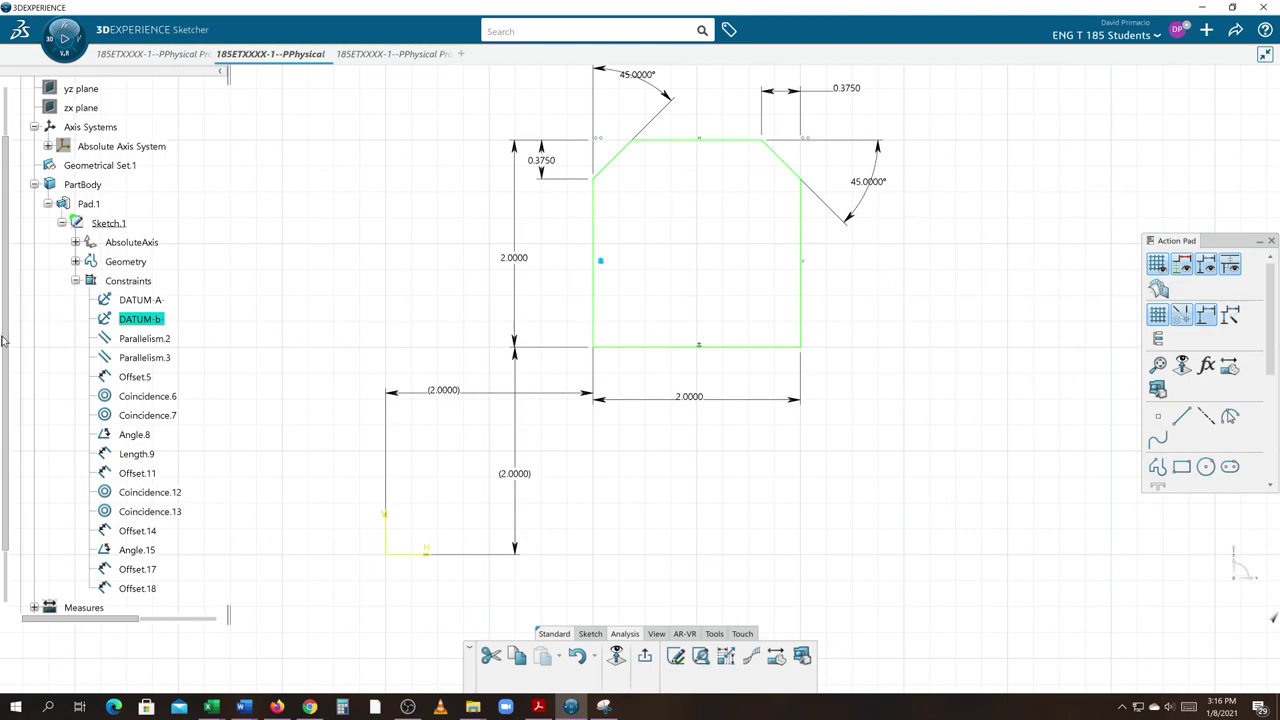
# - Correct the name of the left vertical line's fixed constraint to DATUM-B- with a capital letter
pyautogui.rightClick(170, 326)
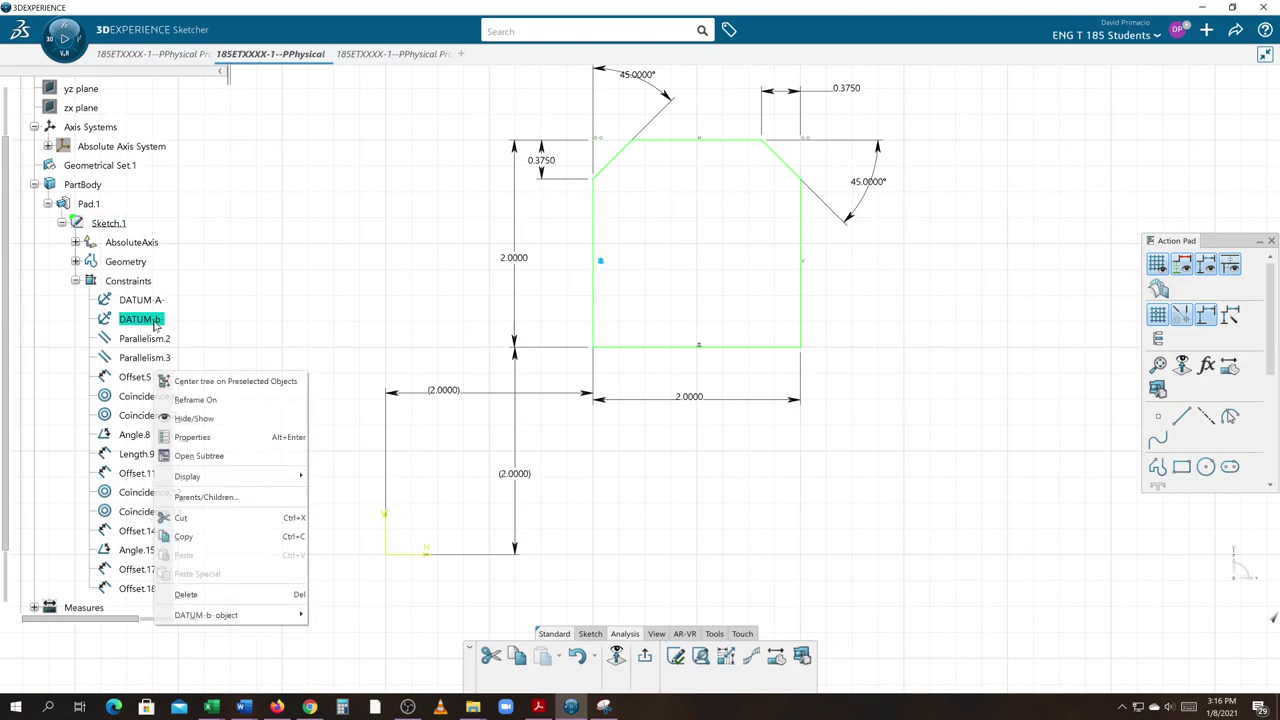
pyautogui.click(233, 436)
pyautogui.click(955, 243)
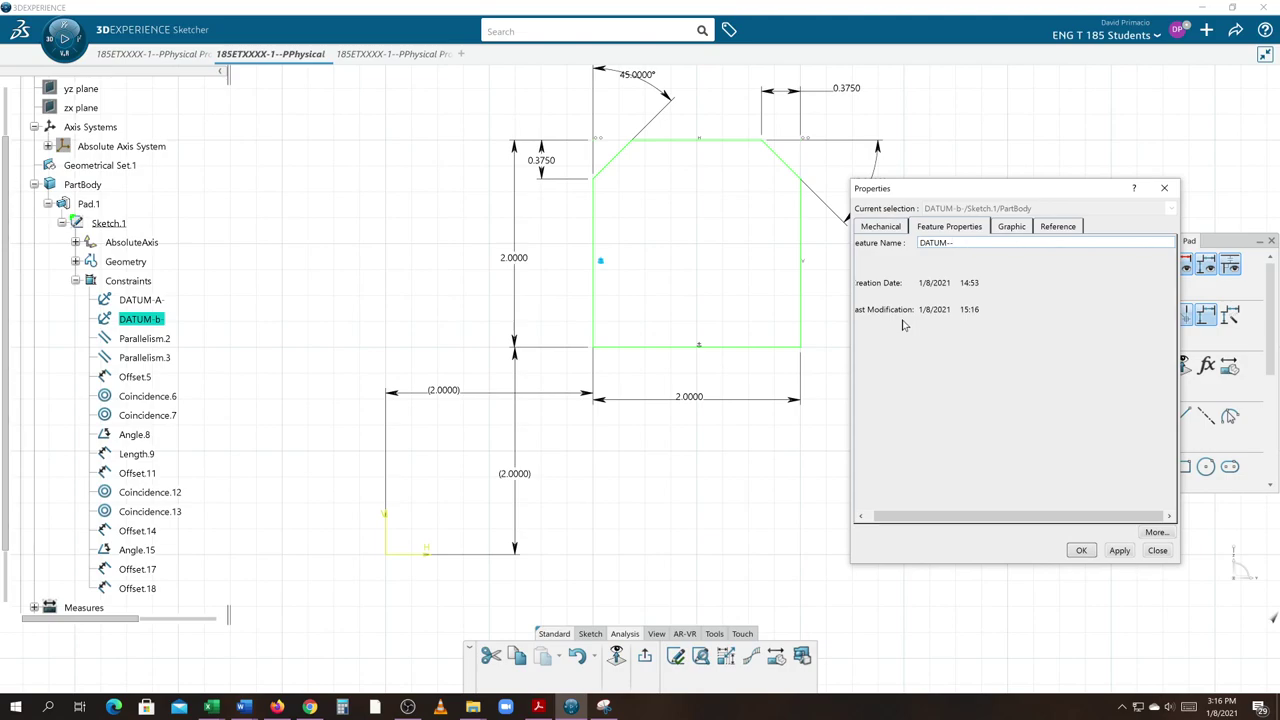
pyautogui.press('Return')
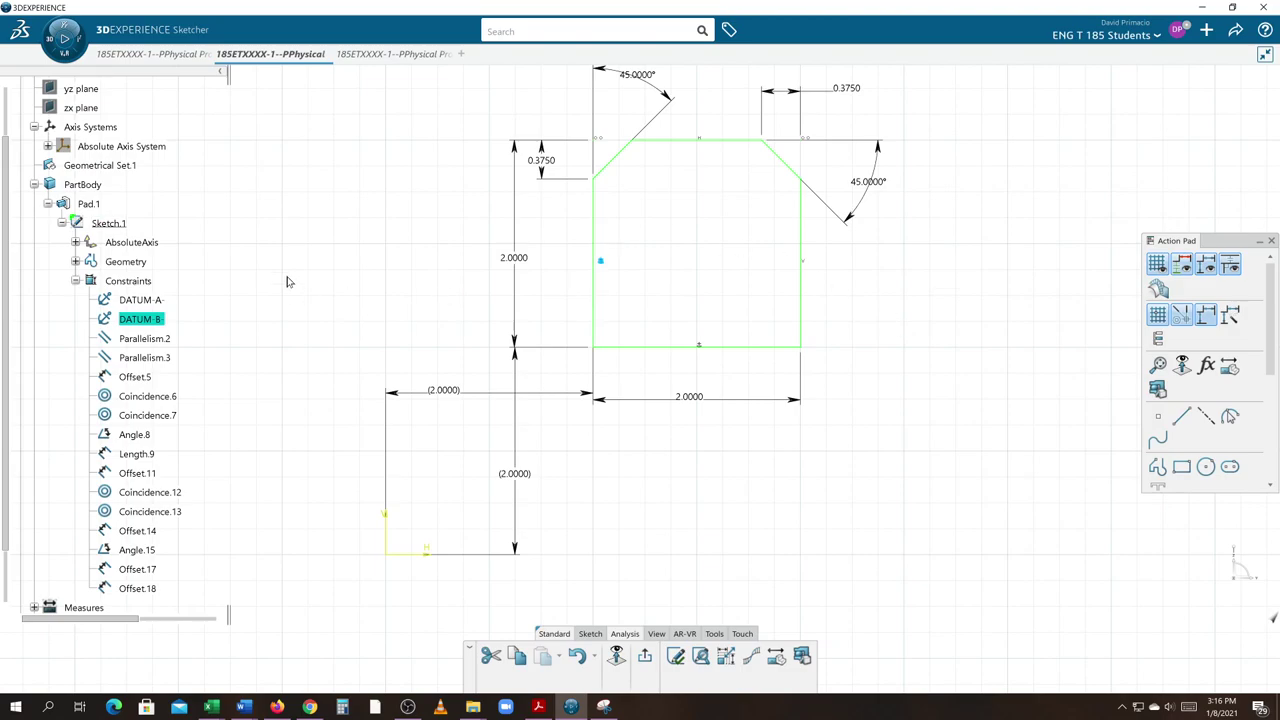
pyautogui.click(200, 313)
pyautogui.moveTo(420, 303)
pyautogui.mouseDown(button='middle')
pyautogui.moveTo(280, 374)
pyautogui.moveTo(246, 366)
pyautogui.moveTo(280, 311)
pyautogui.moveTo(257, 300)
pyautogui.mouseUp(button='middle')
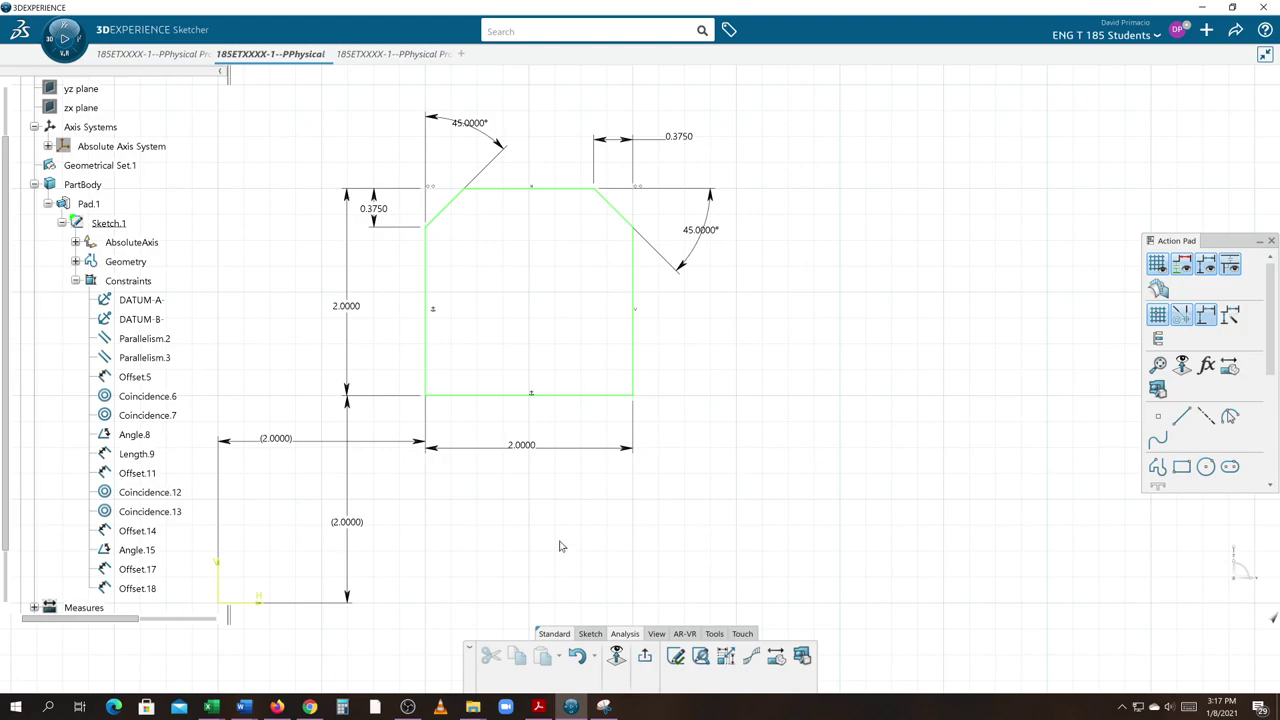
# - Switch to Chrome and read through the assignment's lessons learned, specifications and required snapshots
pyautogui.click(318, 706)
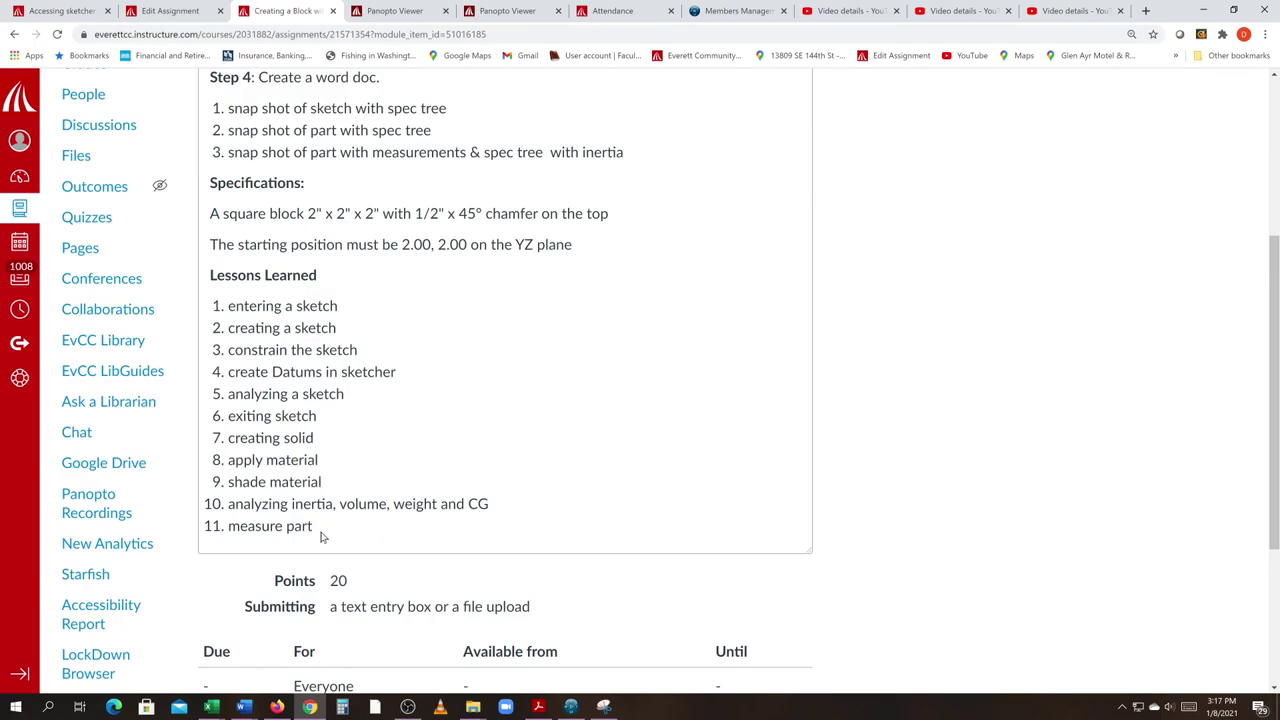
pyautogui.scroll(2, 396, 525)
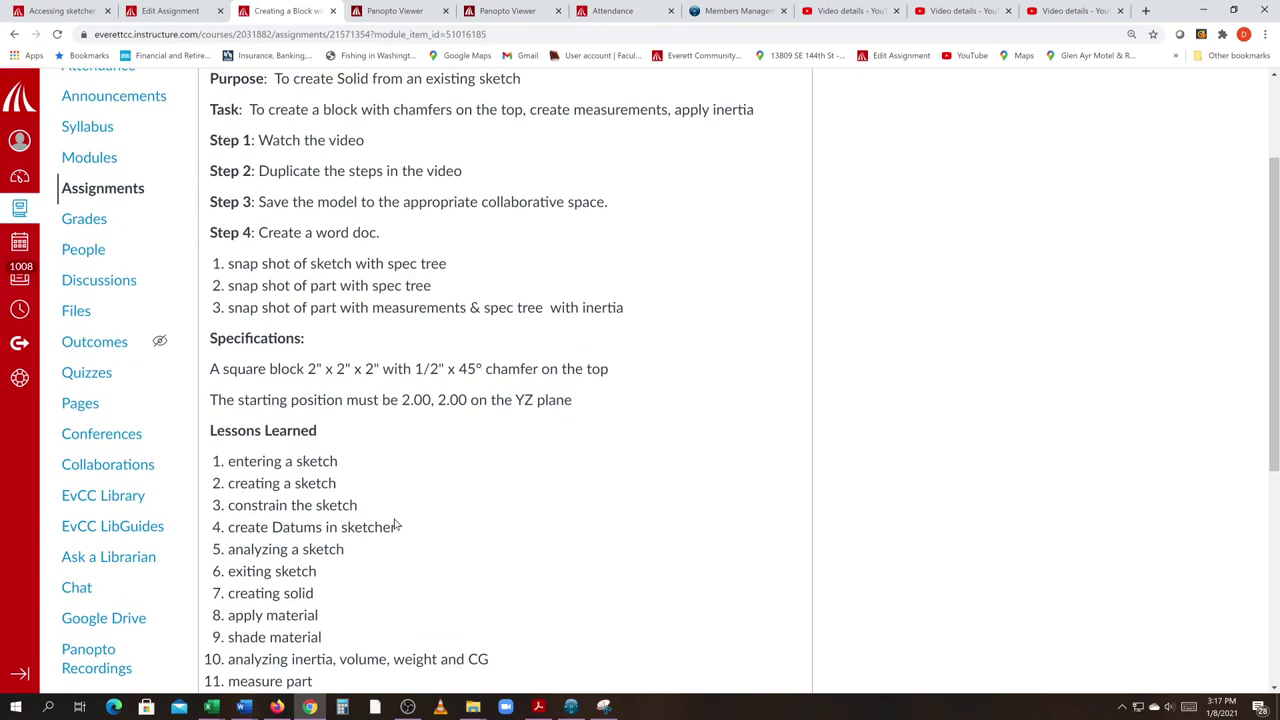
pyautogui.scroll(2, 402, 515)
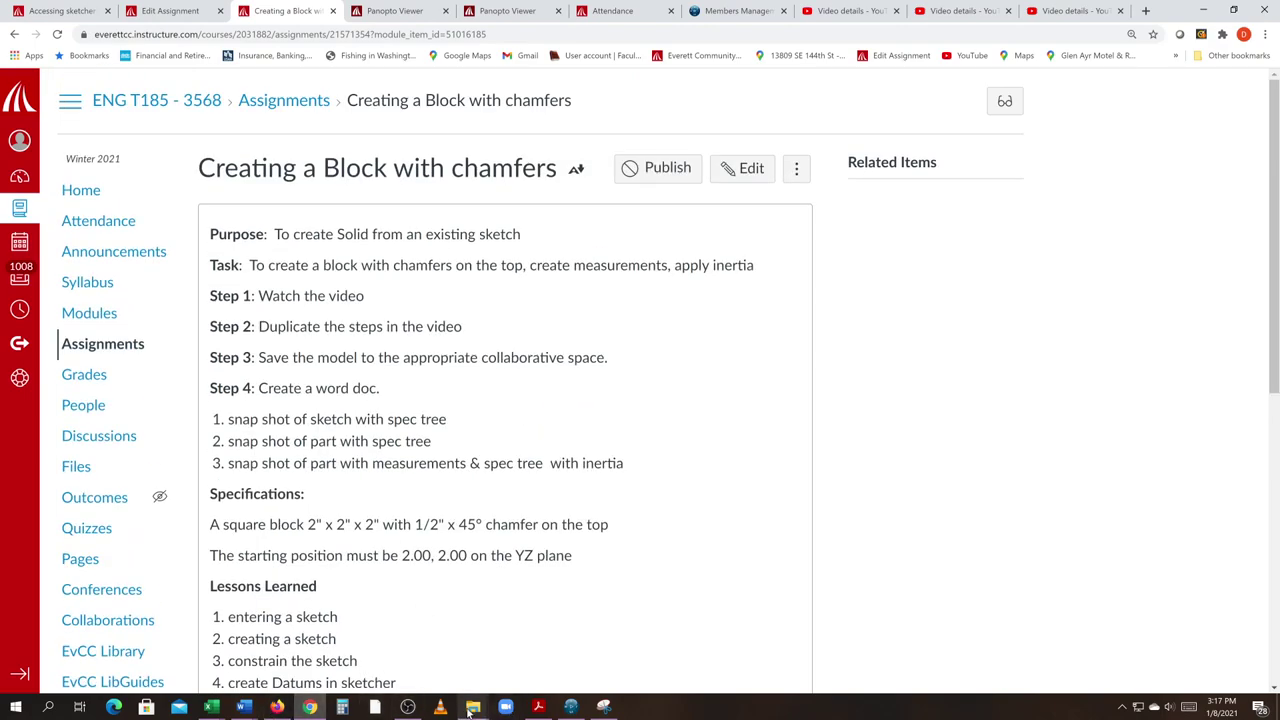
# - Switch back to 3DEXPERIENCE, dismiss the Logitech update notification and exit the block's sketch to Part Design
pyautogui.click(570, 707)
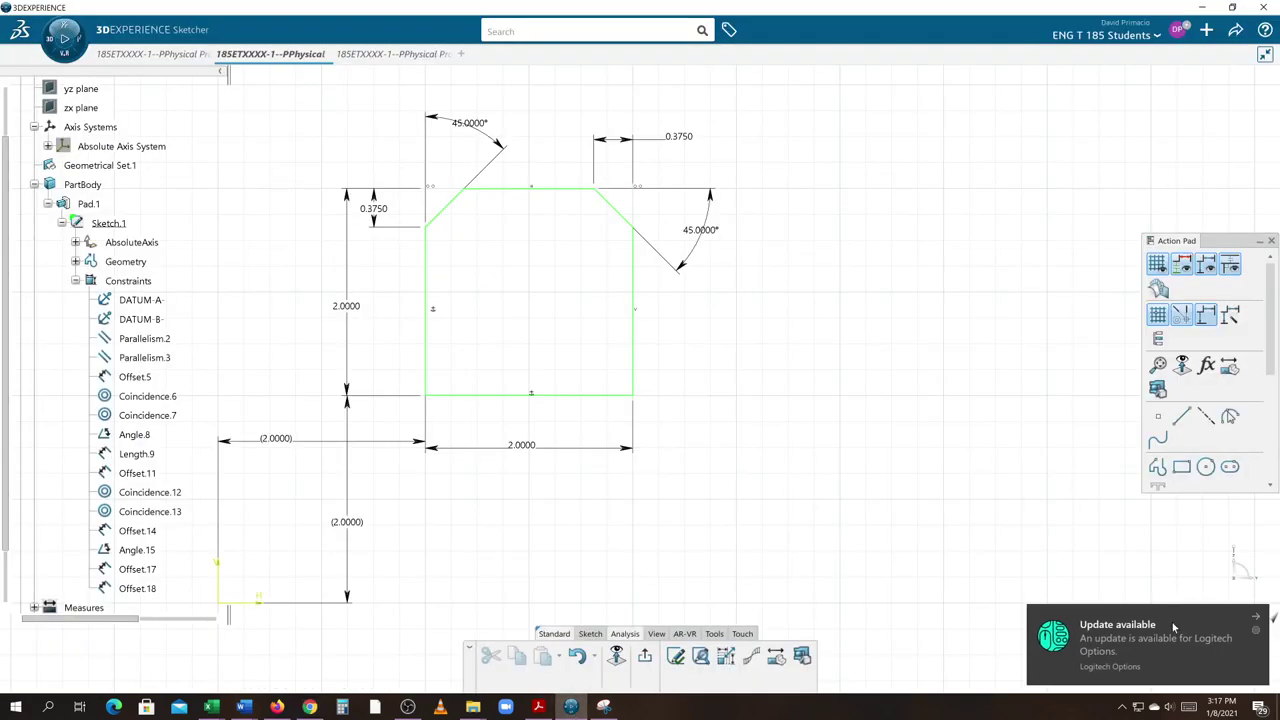
pyautogui.click(1254, 618)
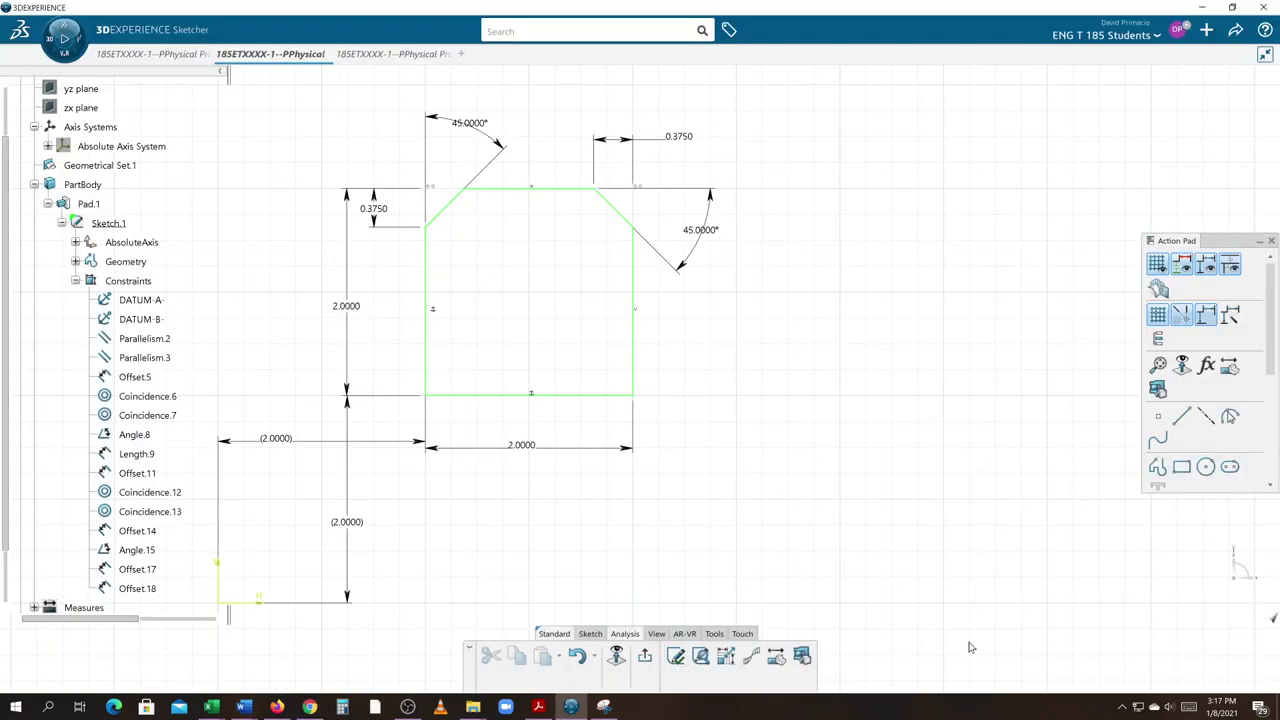
pyautogui.click(645, 658)
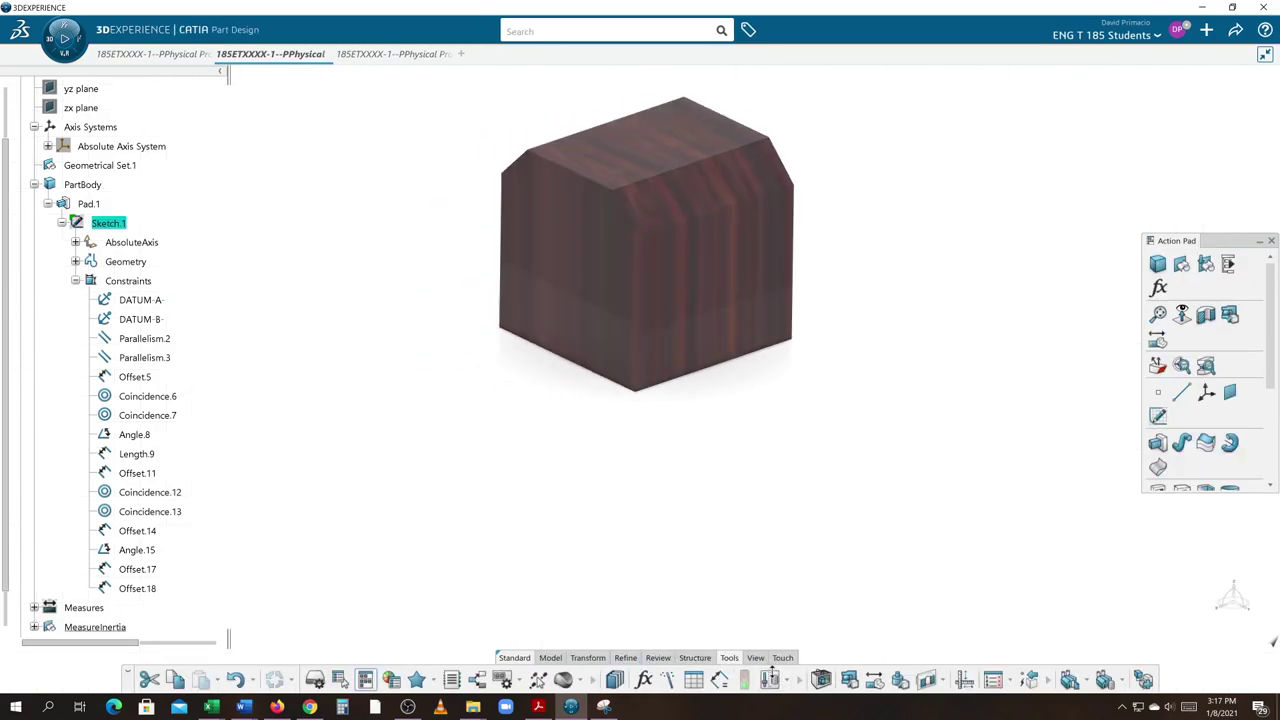
# - Show the available view render styles to check the Shading with Material option for the block
pyautogui.click(752, 659)
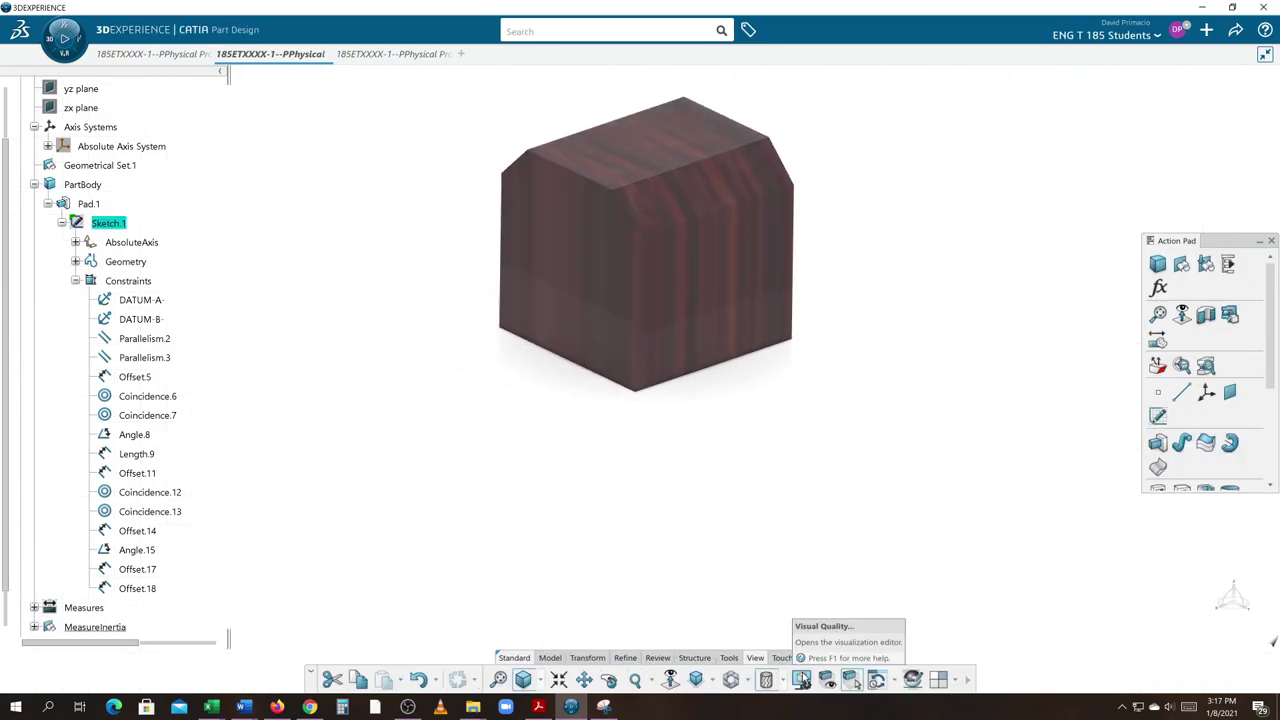
pyautogui.click(783, 681)
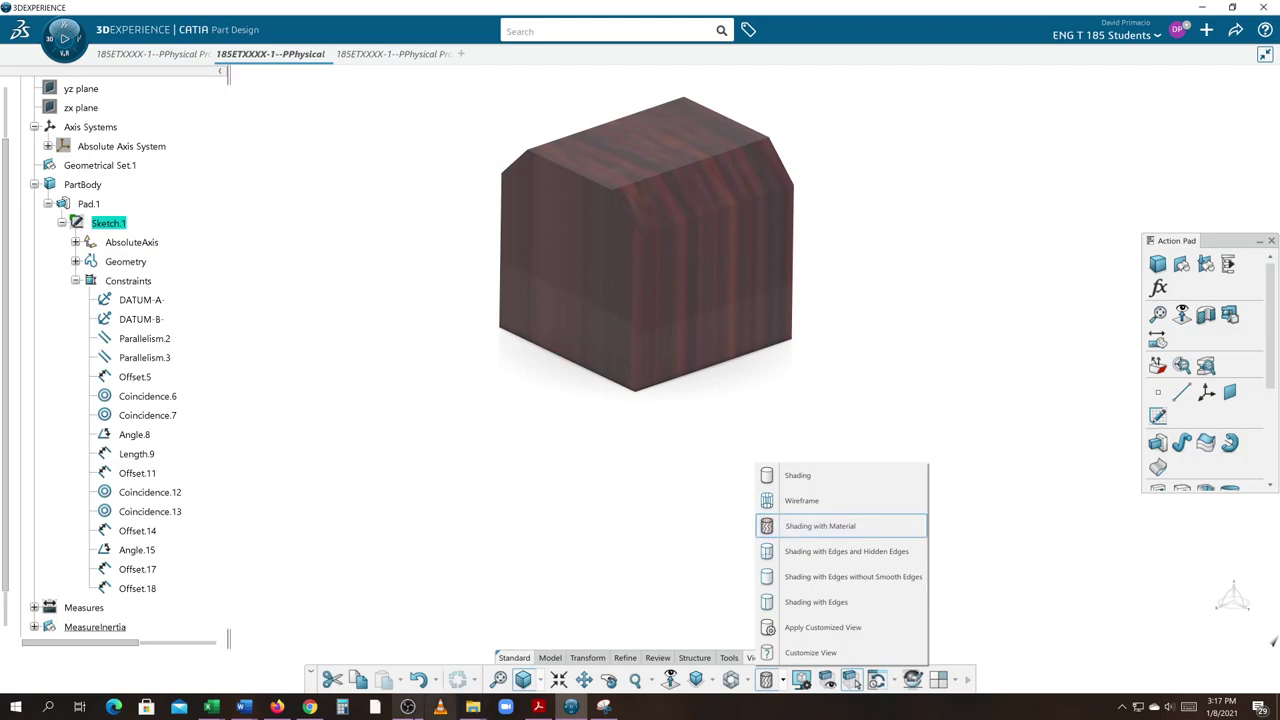
pyautogui.click(403, 708)
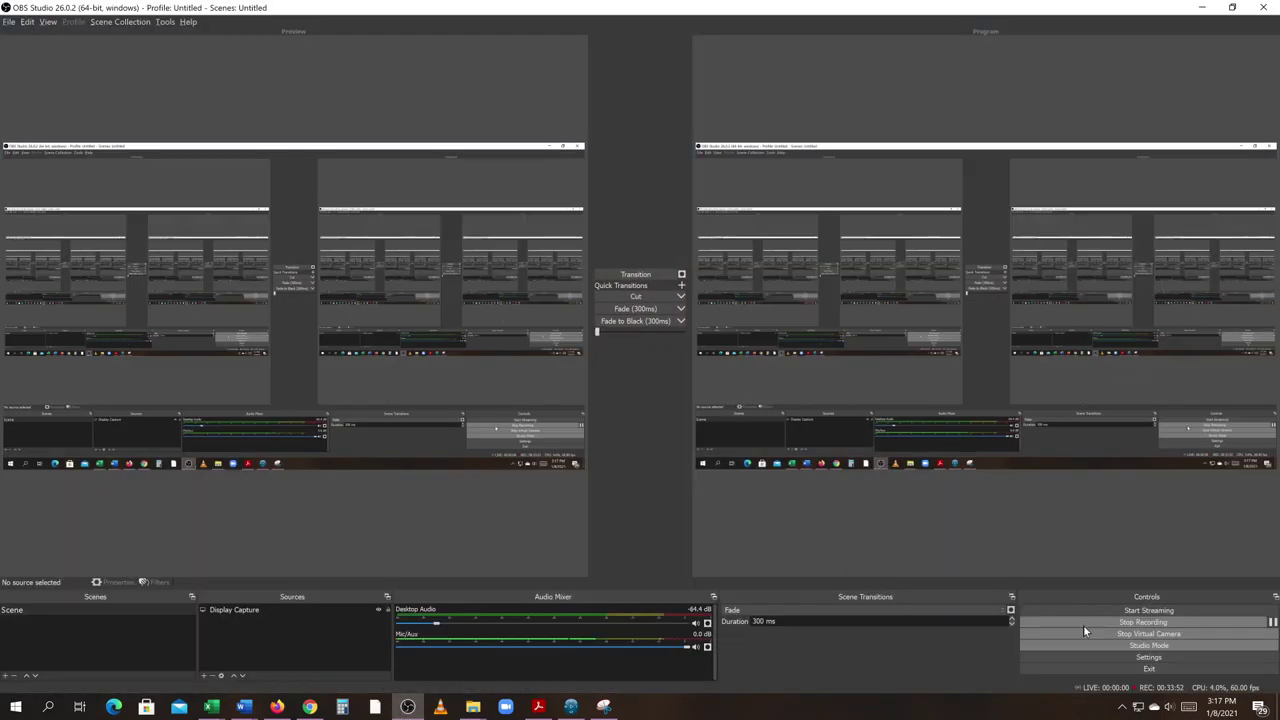